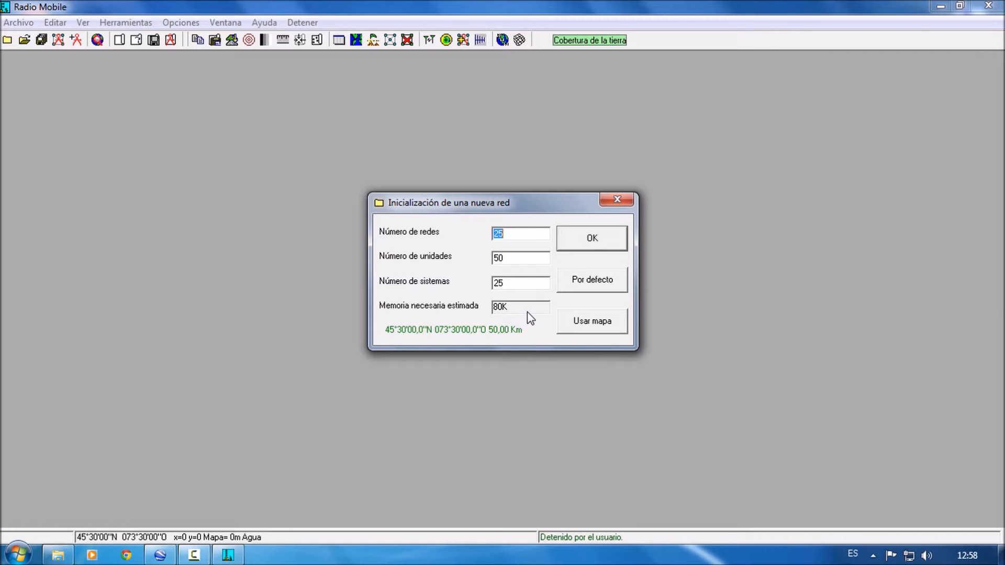
- Initialize the new network with the proposed values and set the map size to 800 × 800 pixels and 5 km high
click(600, 246)
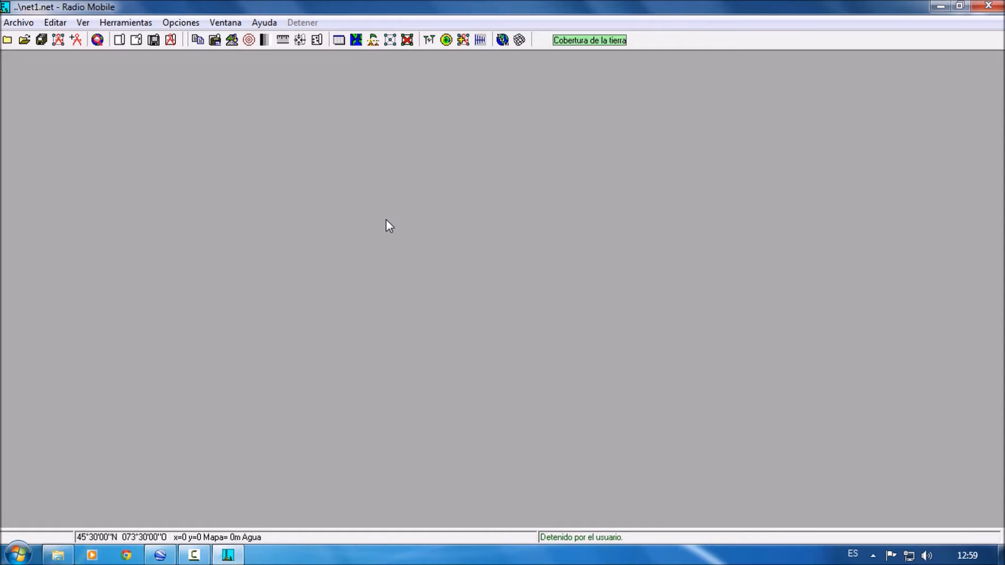
click(153, 40)
text(800)
key(Tab)
text(800)
key(Tab)
text(5)
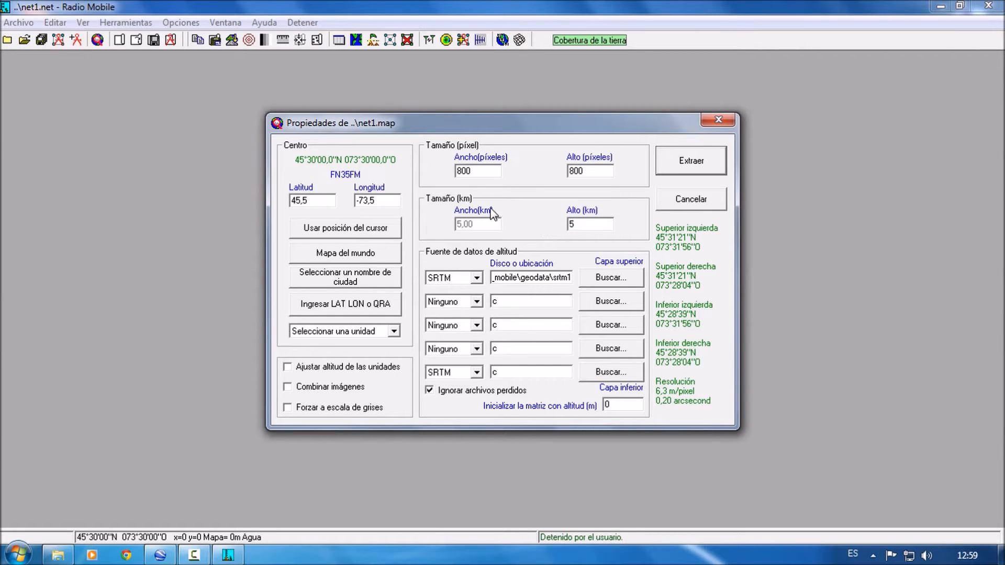
- Set the latitude of the map's centre to 40° 1' 52" N
click(343, 308)
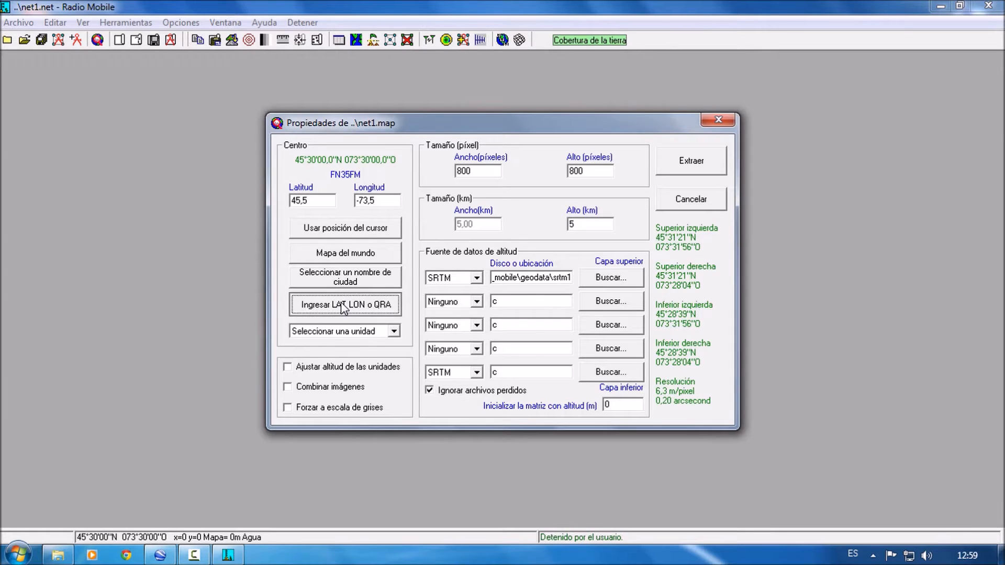
text(40)
key(Tab)
text(1)
key(Tab)
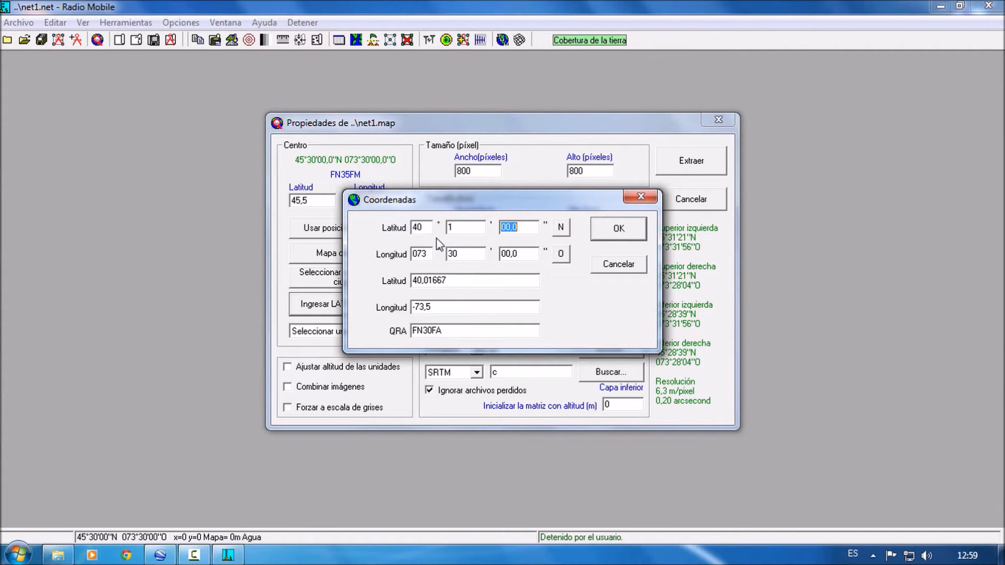
text(52)
key(Tab)
- Set the map centre's longitude to 3° 34' 52" O and extract the elevation map
key(Tab)
text(3)
key(Tab)
text(34)
key(Tab)
text(52)
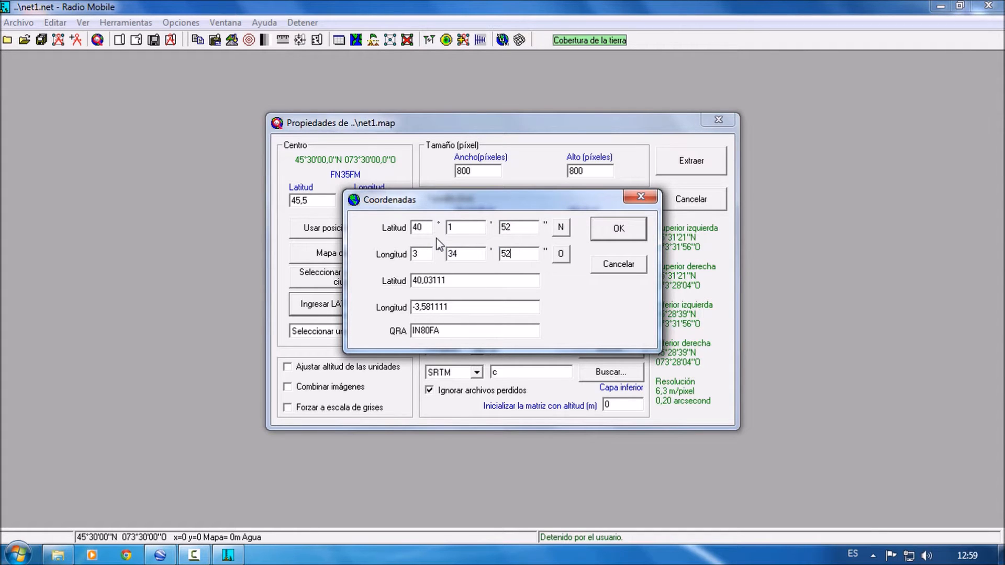
click(616, 234)
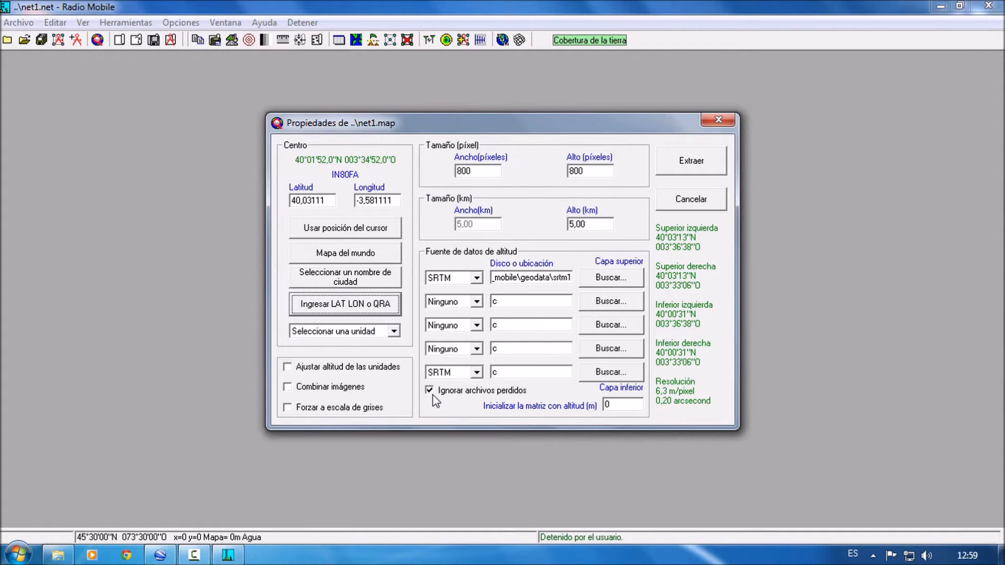
click(713, 161)
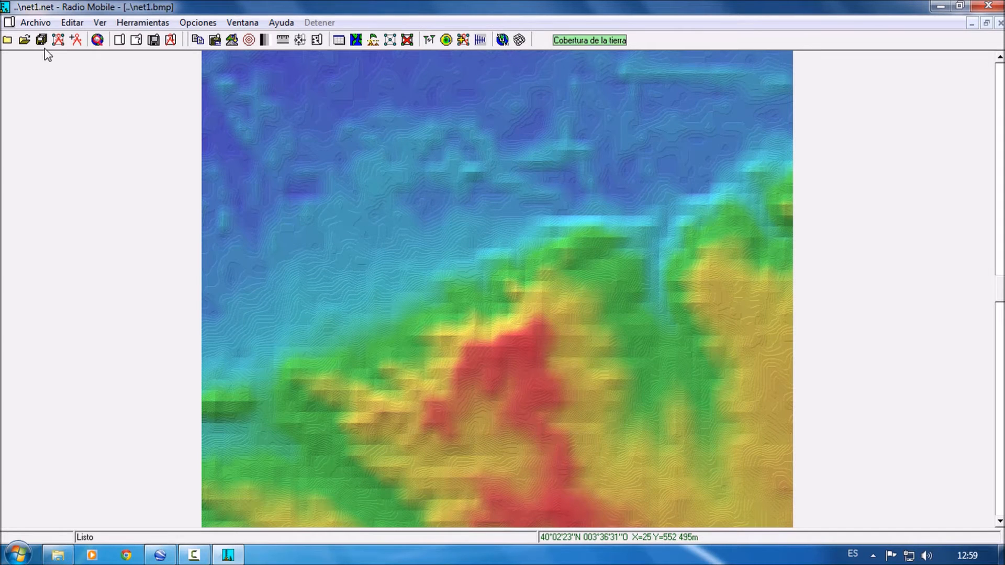
click(35, 22)
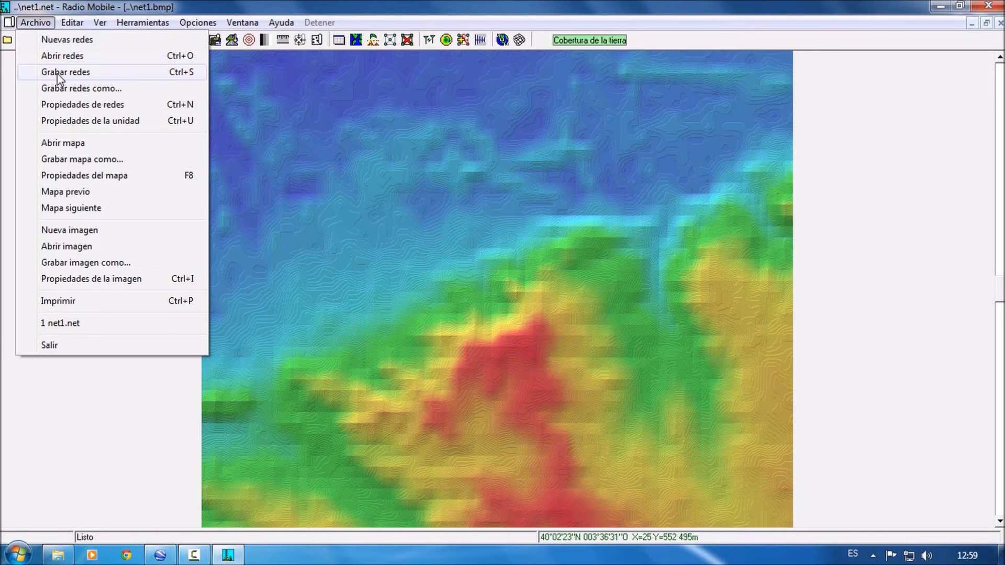
click(93, 448)
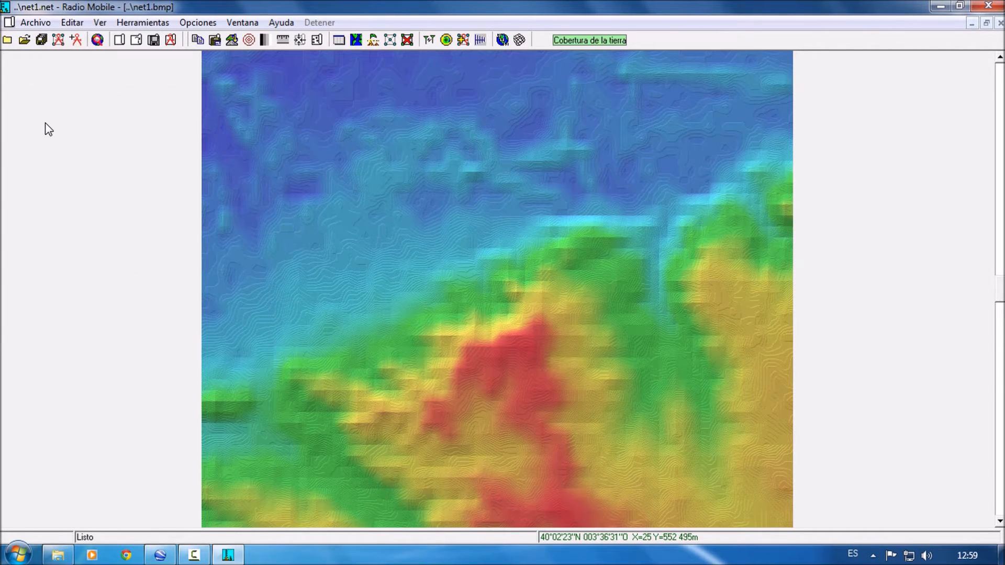
click(36, 23)
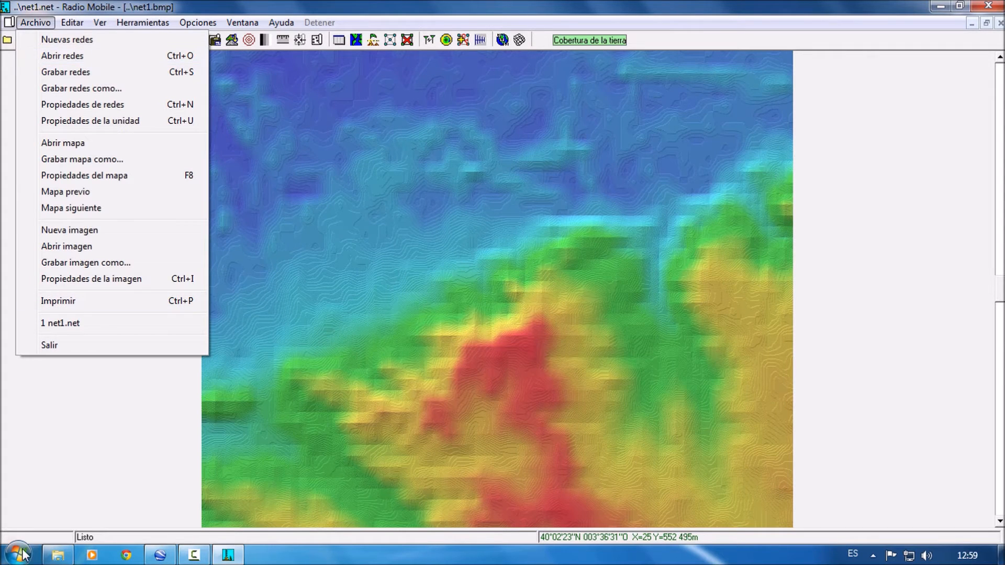
click(94, 386)
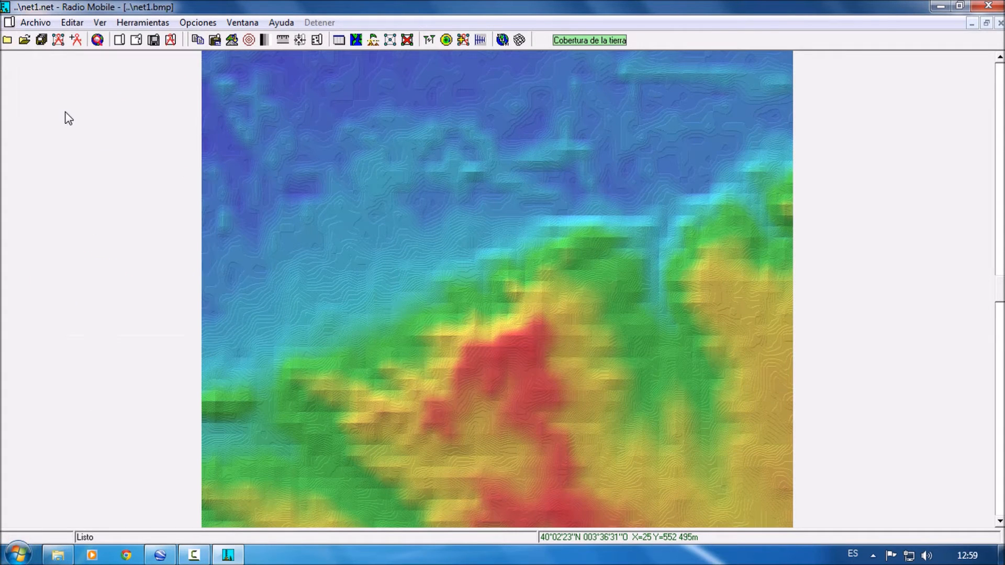
- Save the network with its associated map and image files, naming the network and map files Ejemplo FM
click(44, 46)
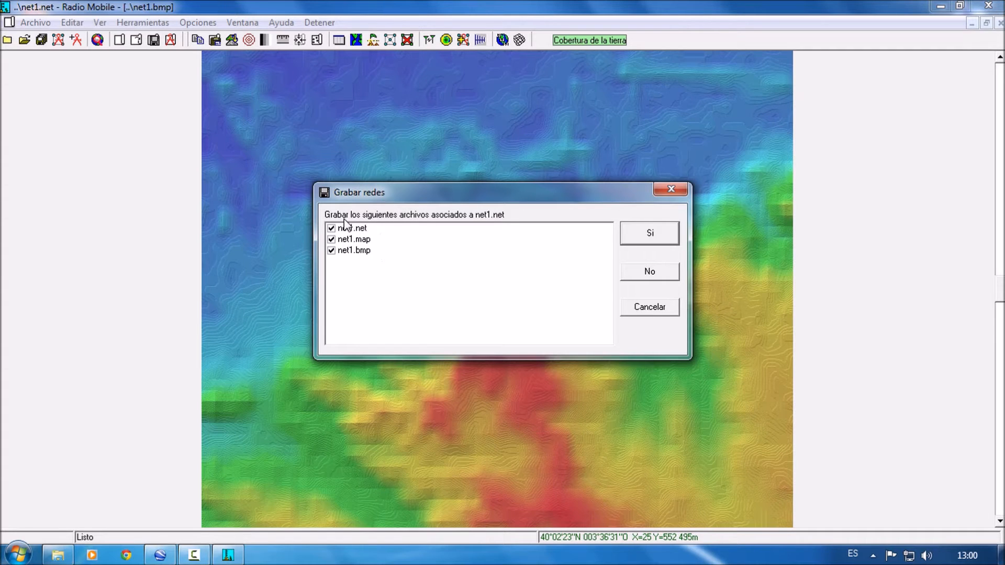
click(662, 233)
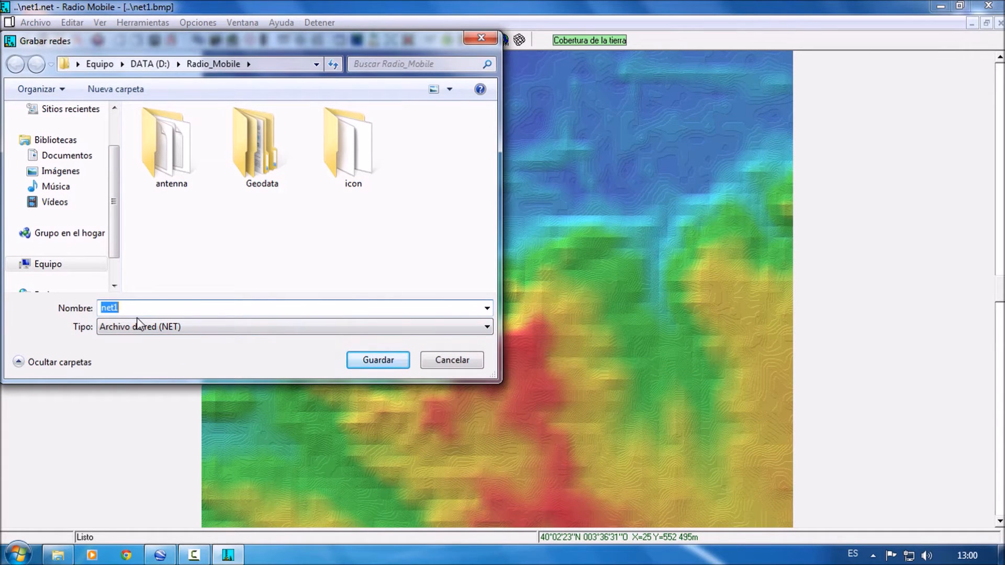
text(Ejemplo FM)
key(Return)
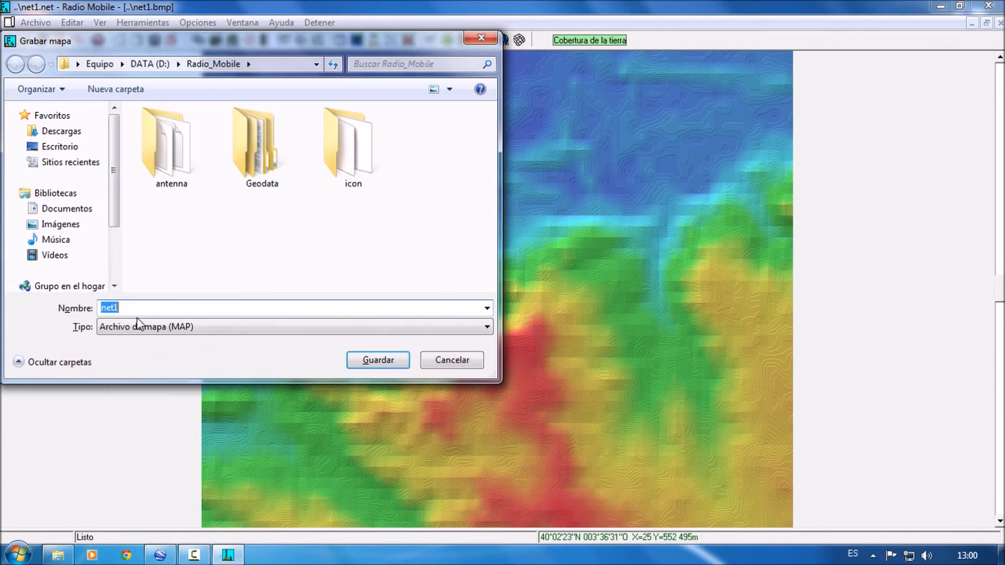
text(Ejemplo FM)
key(Return)
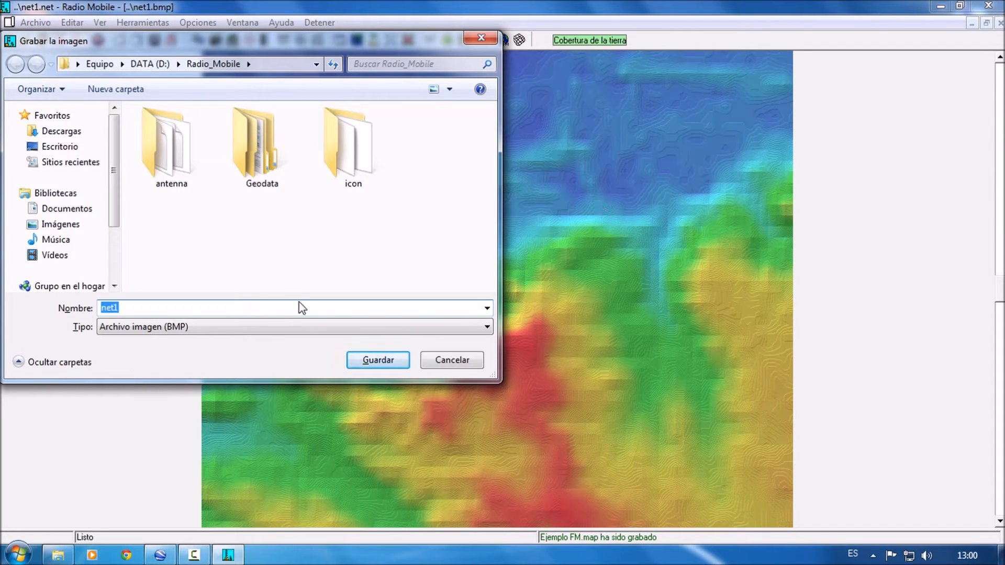
- Save the map's BMP image under the name Ejemplo FM
click(159, 310)
key(BackSpace)
key(BackSpace)
key(BackSpace)
key(BackSpace)
text(Ejemplo FM)
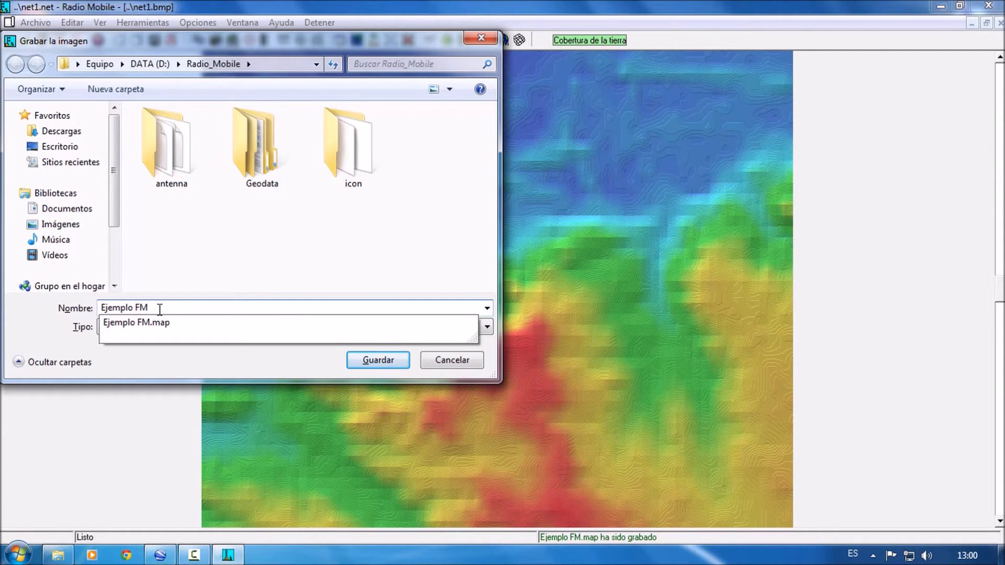
key(Return)
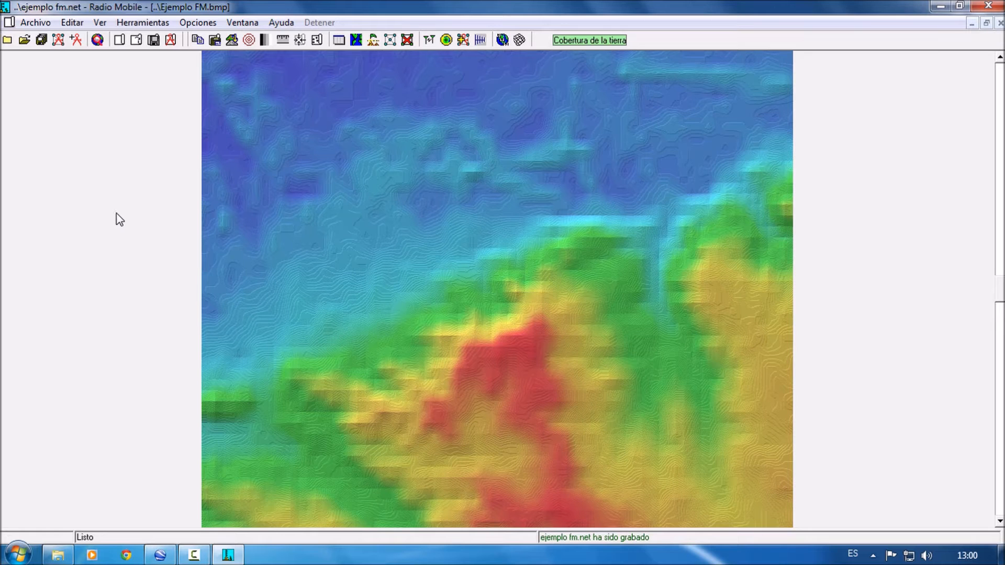
- Rename the first network in the network properties as Ejemplo FM
click(36, 23)
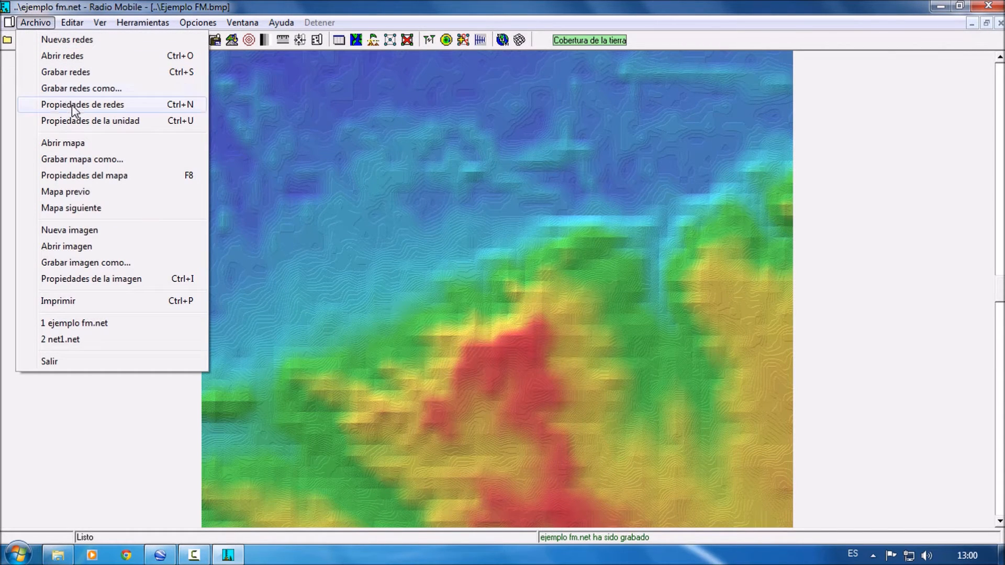
click(136, 388)
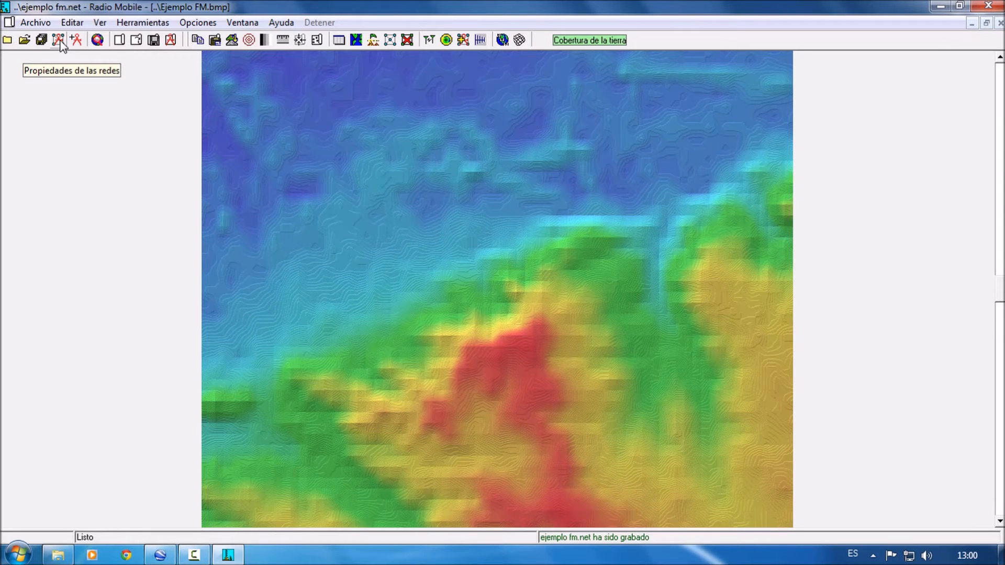
click(58, 40)
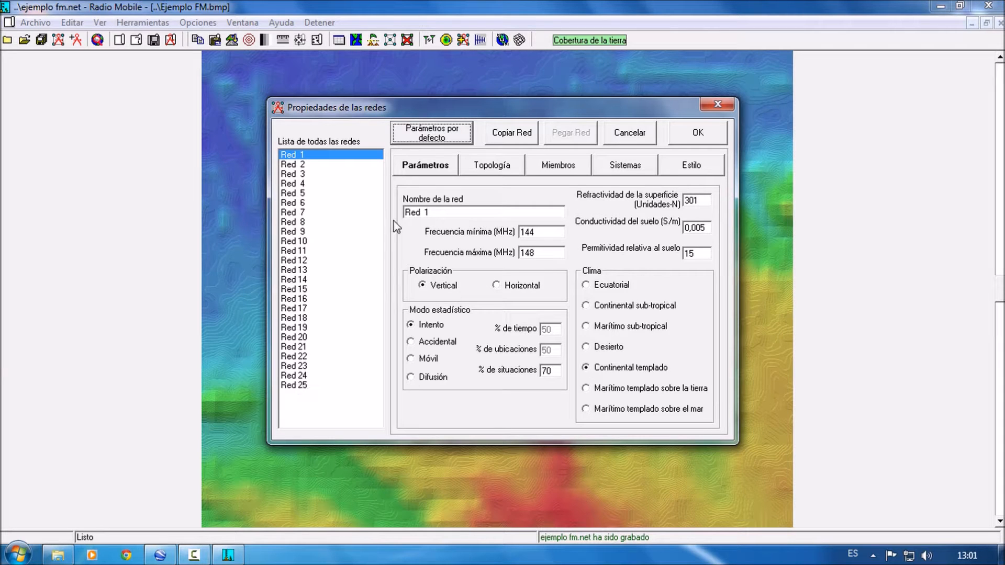
click(433, 166)
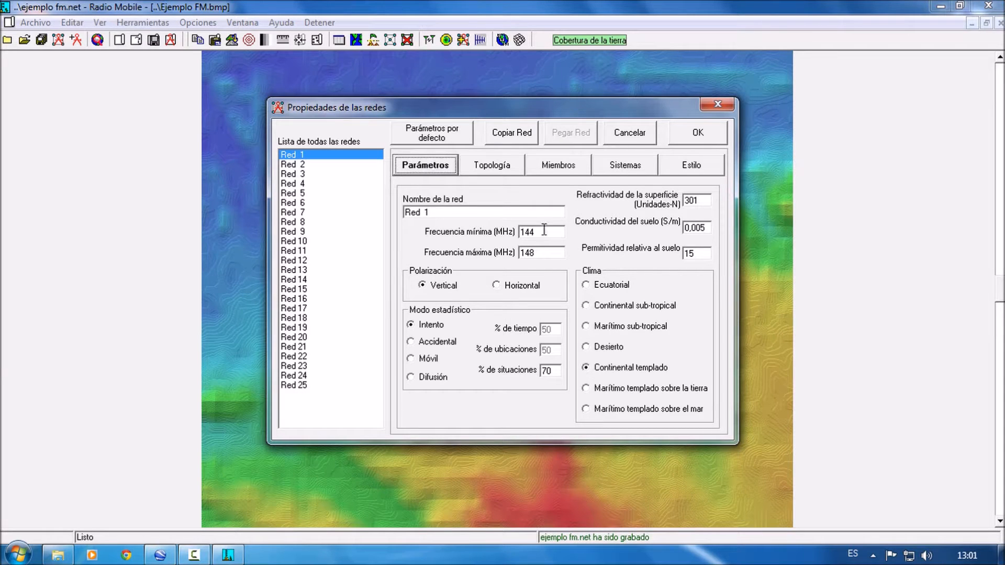
click(451, 213)
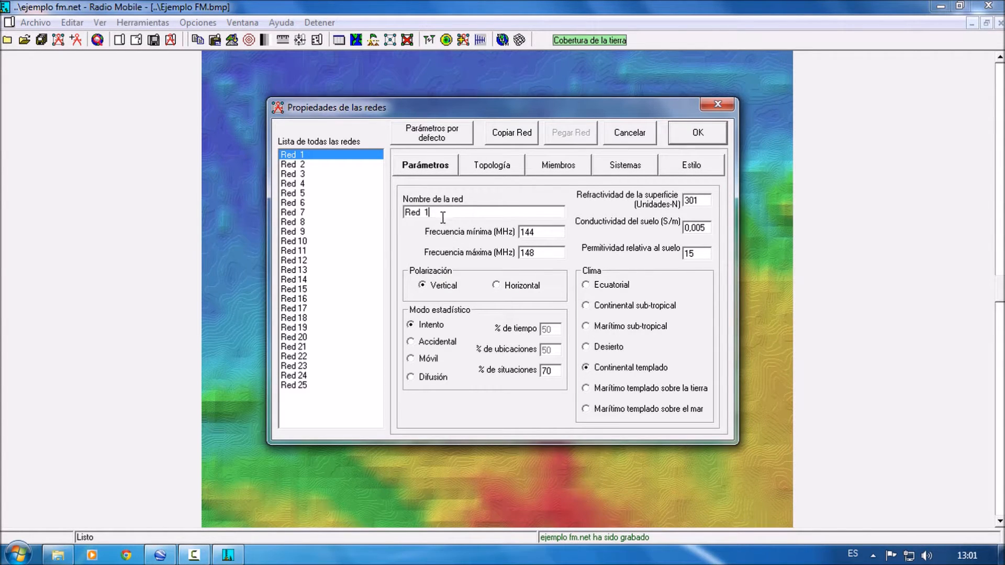
drag(442, 213, 400, 212)
text(Ejemplo FM)
- Set the Ejemplo FM network's frequency range to 107,7–107,9 MHz and its statistical mode to Difusión
drag(532, 235, 493, 232)
text(1)
text(07)
text(.5)
key(BackSpace)
key(BackSpace)
text(,7)
key(Tab)
text(107,9)
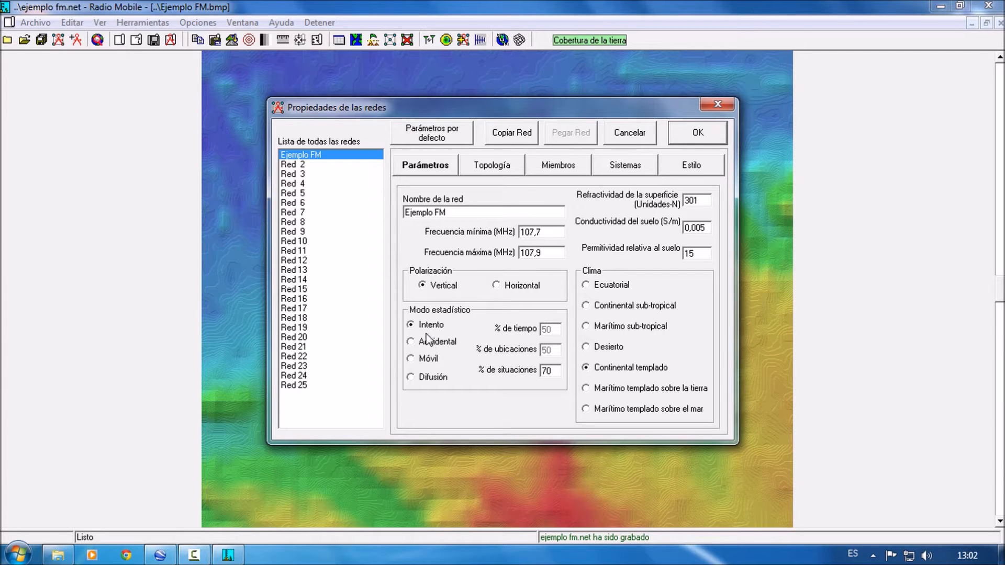
click(430, 380)
- Review the Ejemplo FM network's topology options and unit list, and show the system settings
mouse_move(614, 230)
click(484, 167)
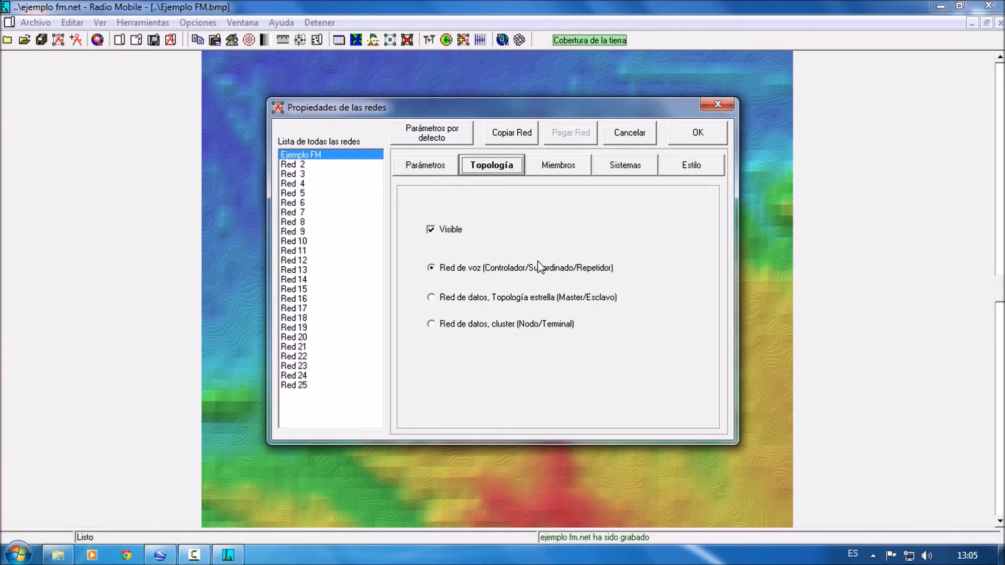
click(564, 168)
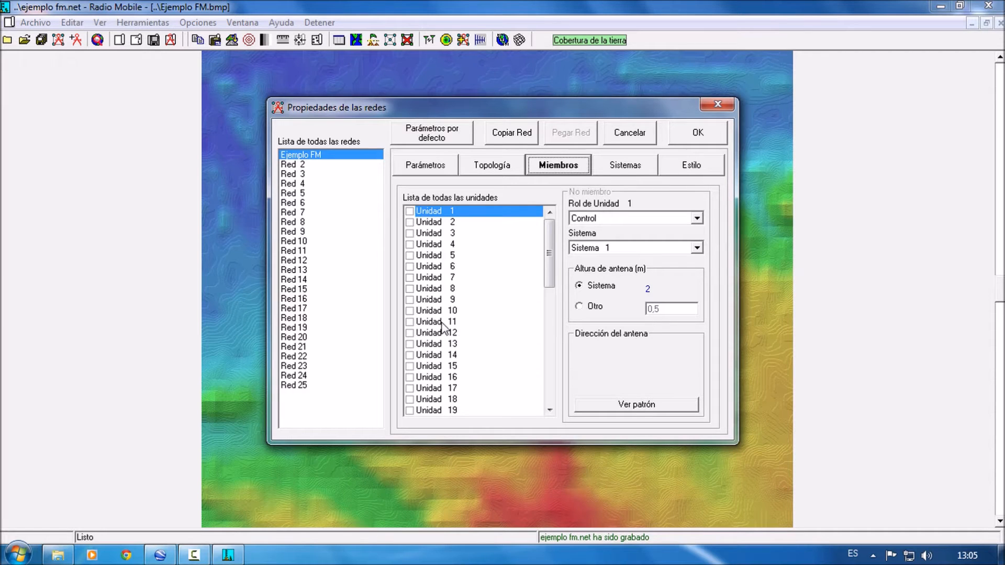
drag(555, 275, 558, 250)
click(632, 169)
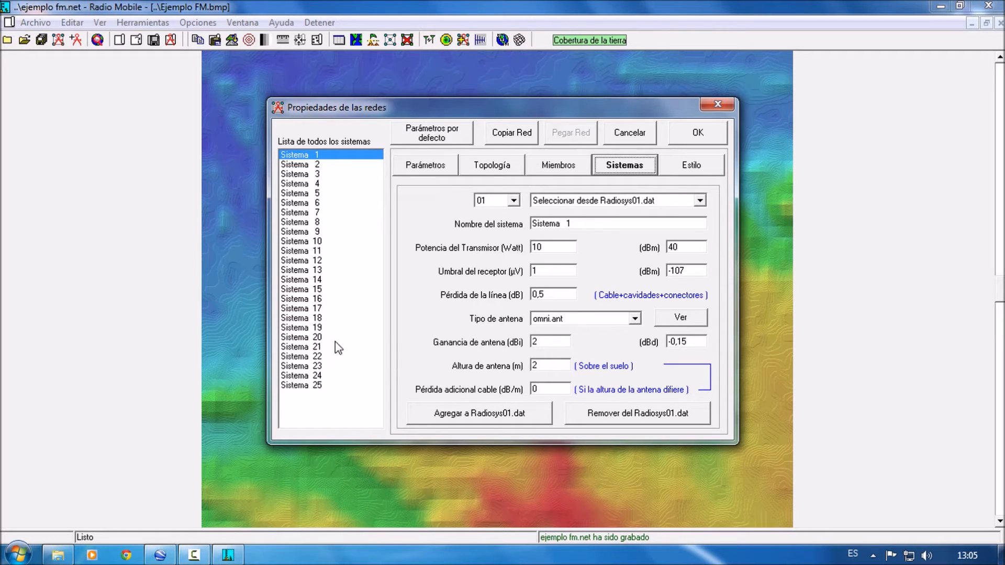
- Browse the Radiosys file numbers and the predefined VHF and UHF systems of file 00, and return to file 01
click(514, 200)
drag(515, 238, 515, 217)
click(418, 273)
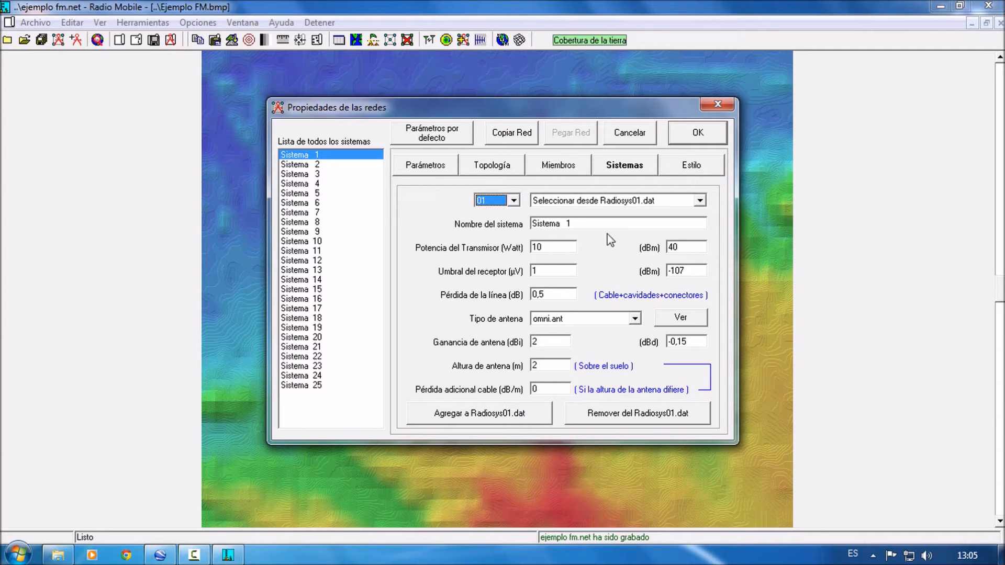
click(499, 200)
scroll(501, 224, up, 1)
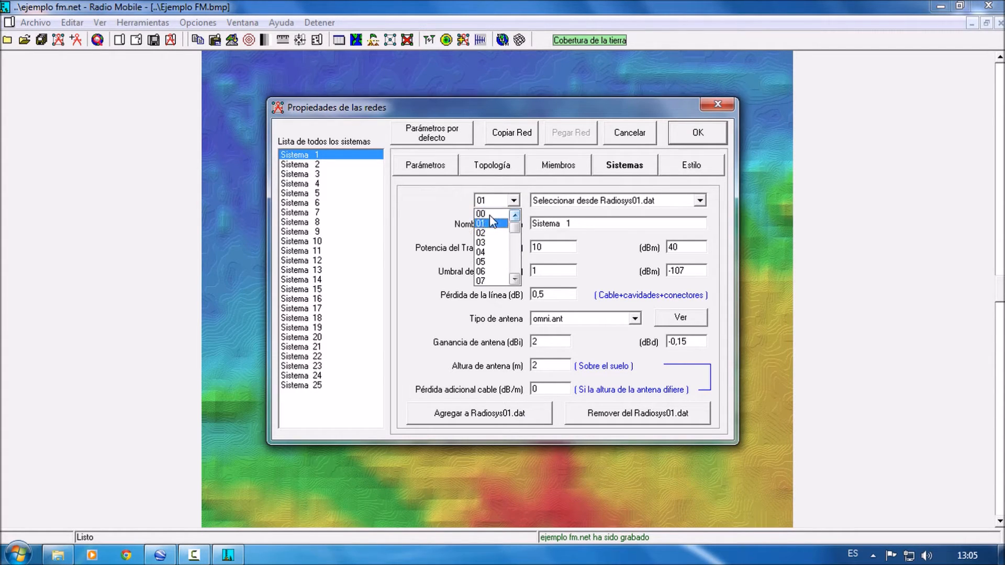
click(490, 214)
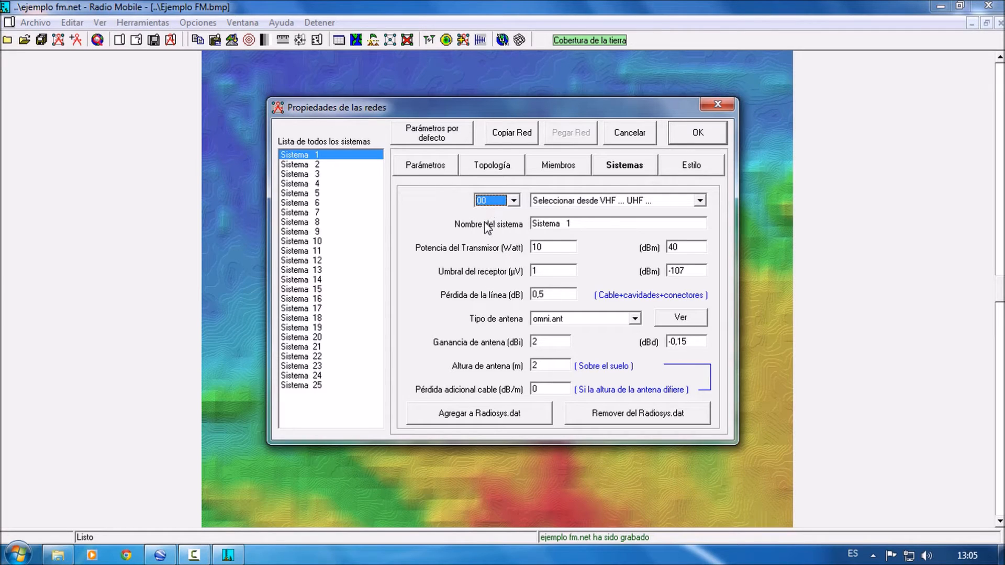
click(595, 202)
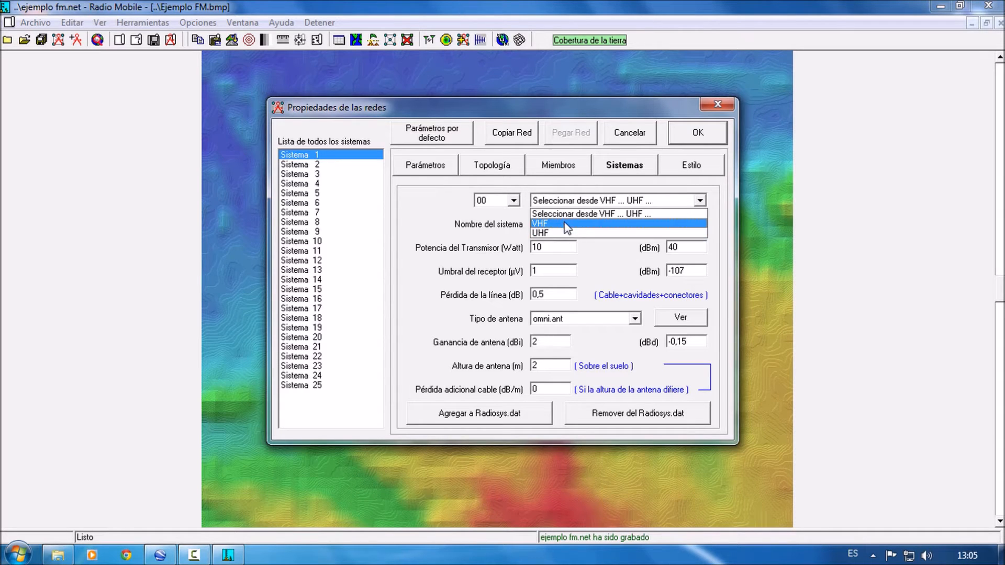
click(571, 214)
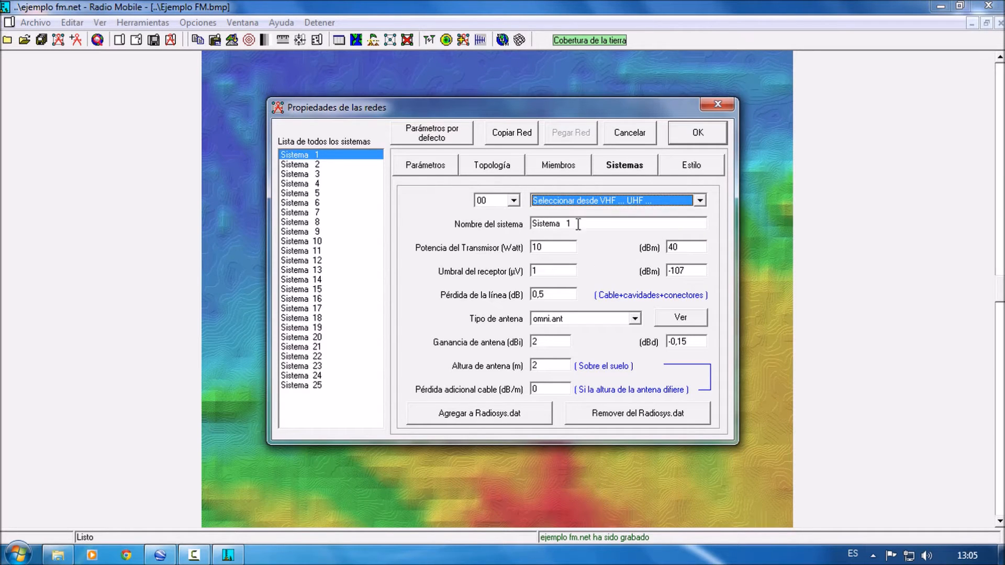
click(514, 200)
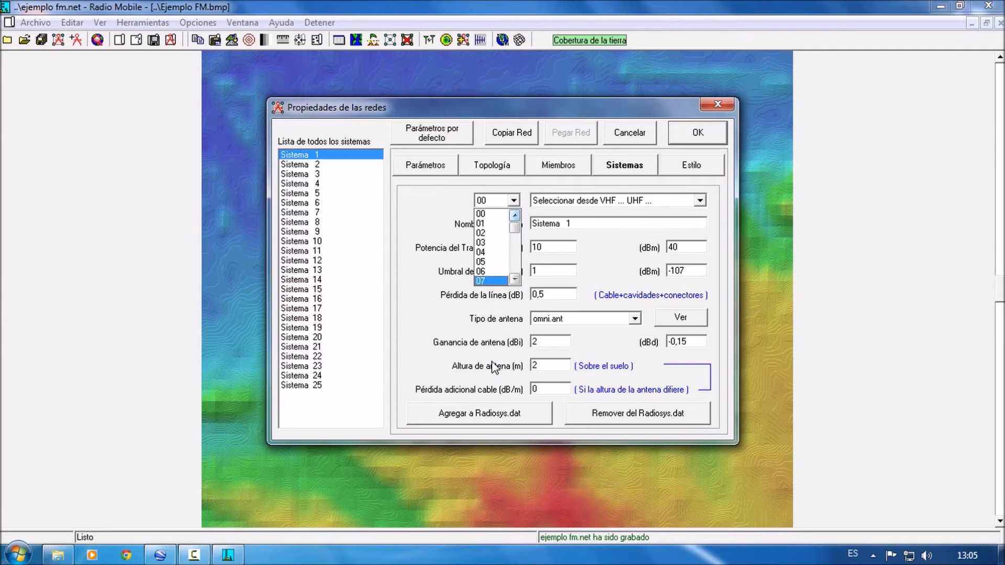
click(474, 398)
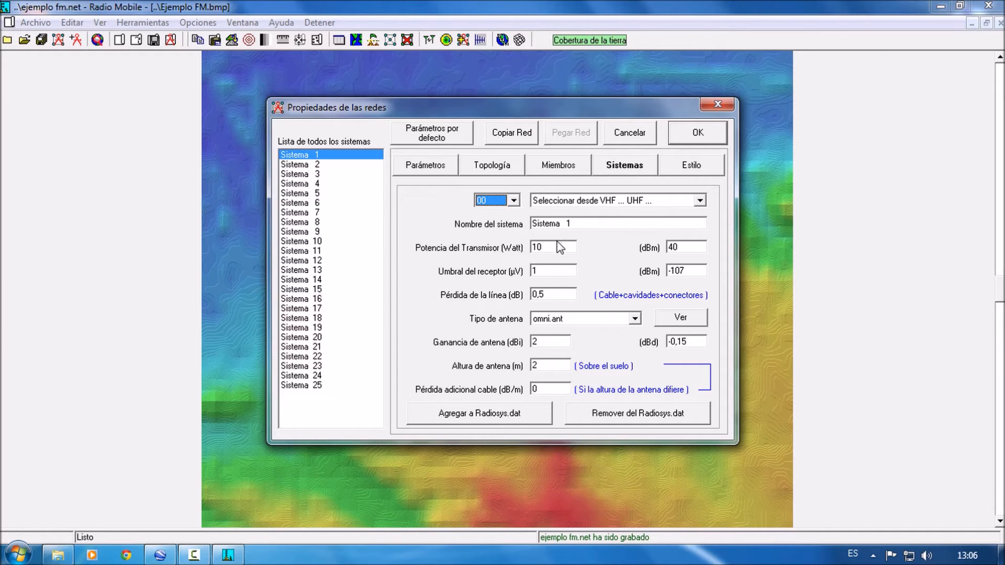
click(514, 200)
click(499, 223)
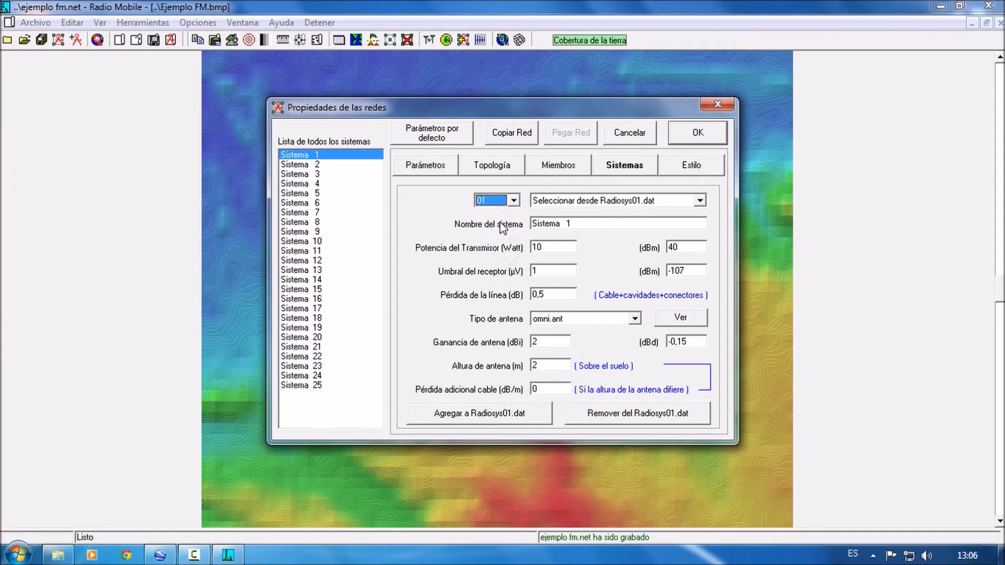
- Rename the first system as Ejemplo and set its transmitter power to 25 W
click(594, 223)
drag(594, 223, 489, 227)
text(E)
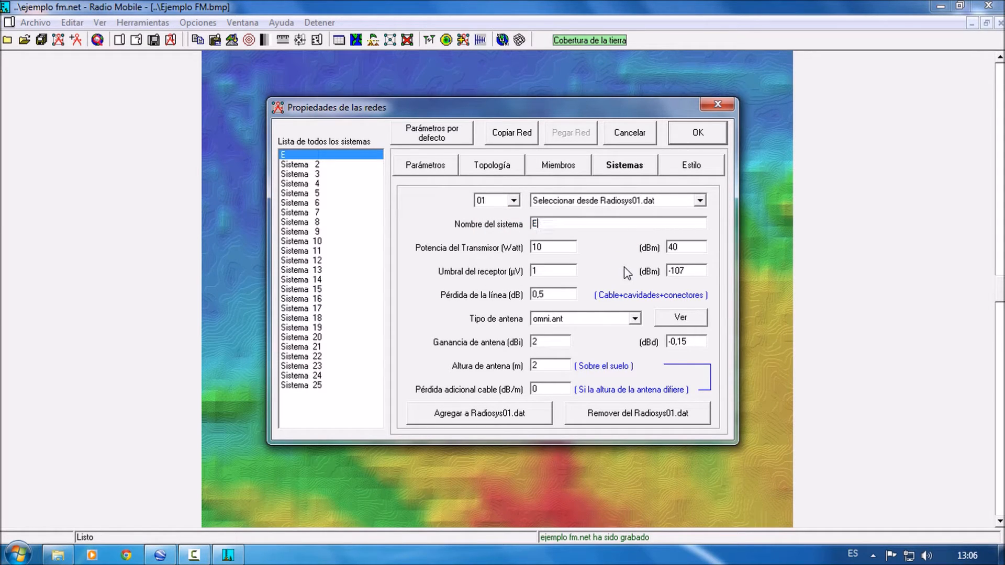
text(jemplo)
drag(543, 248, 524, 247)
text(25)
- Review the Ejemplo system's receiver threshold, line loss and available antenna types, keeping omni.ant selected
click(533, 273)
click(542, 272)
click(544, 293)
click(580, 322)
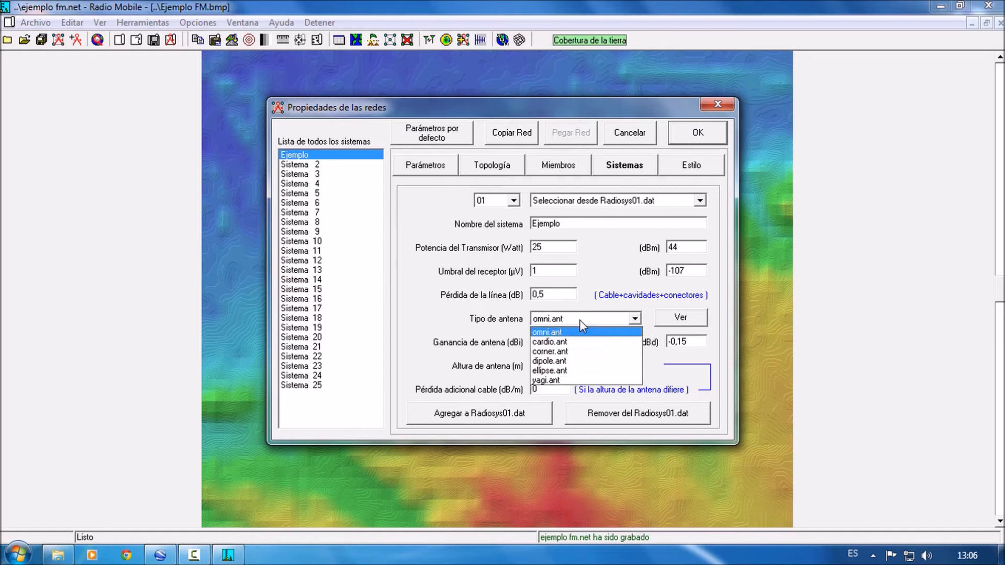
click(579, 329)
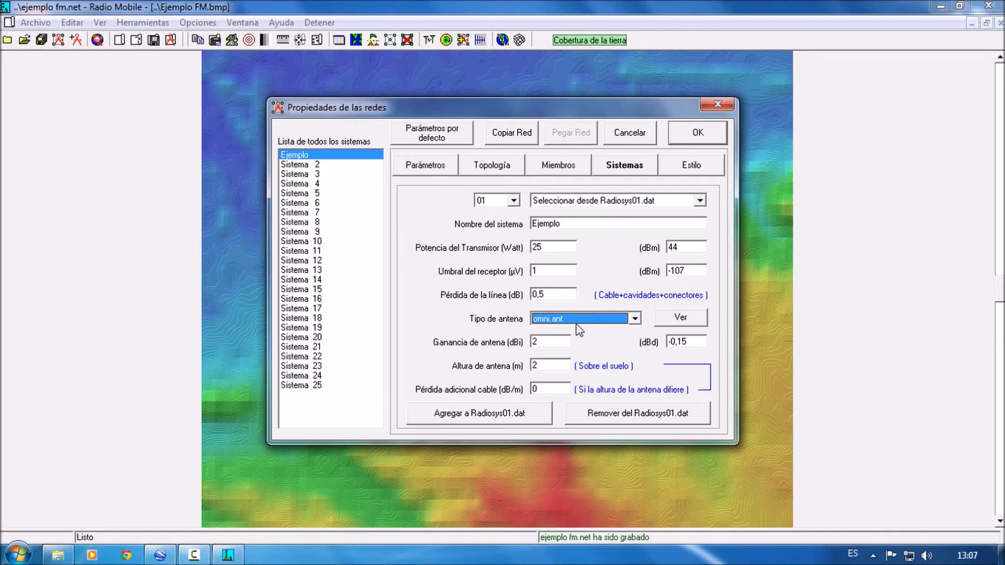
click(598, 320)
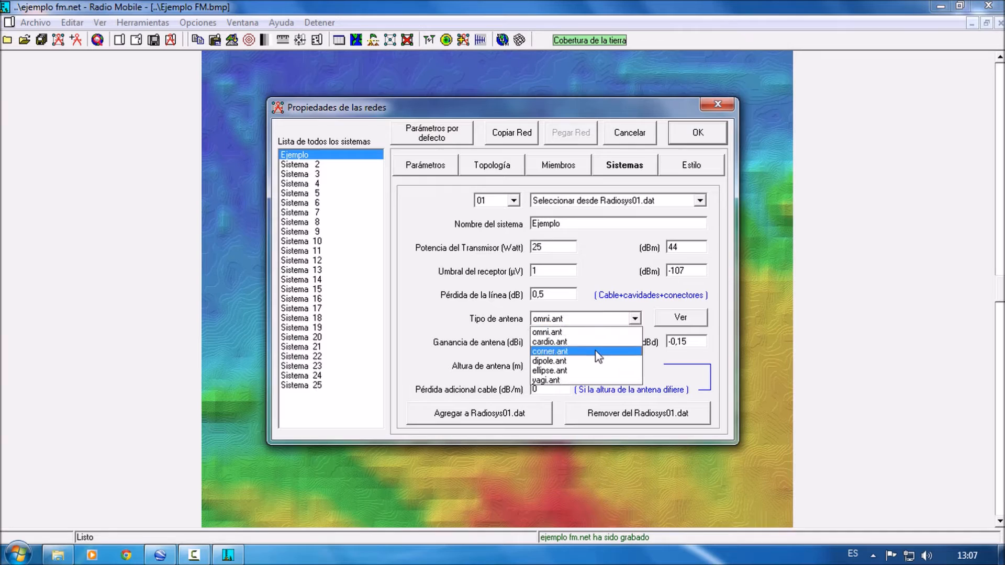
click(606, 325)
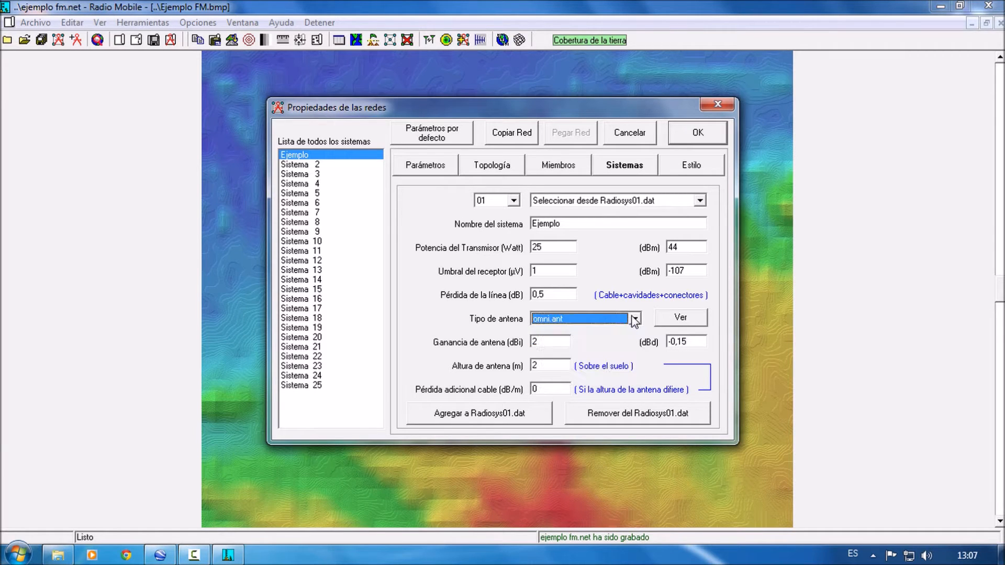
- Examine the omni.ant antenna pattern in horizontal and vertical views, toggling the grid and labels off and back on
click(678, 320)
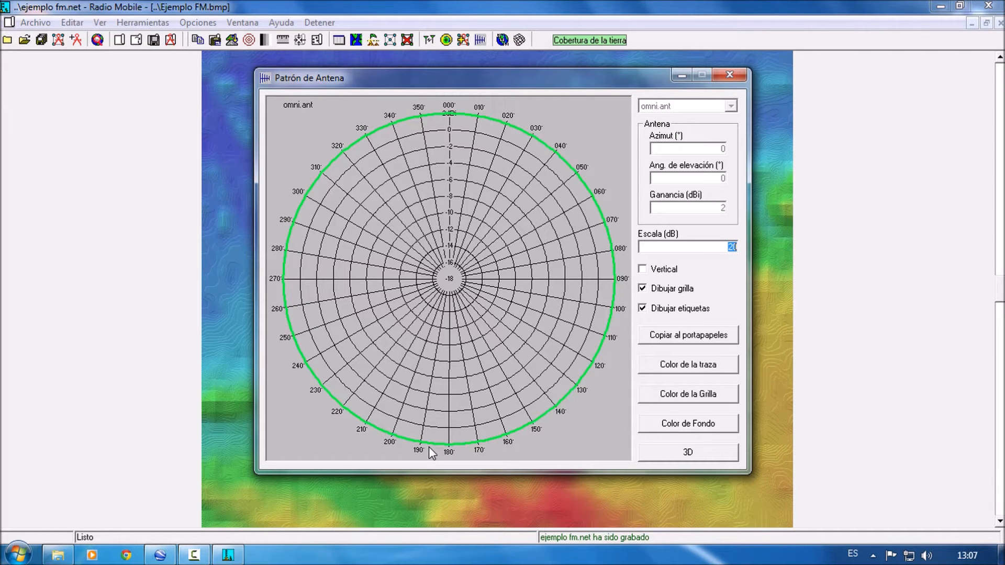
click(732, 291)
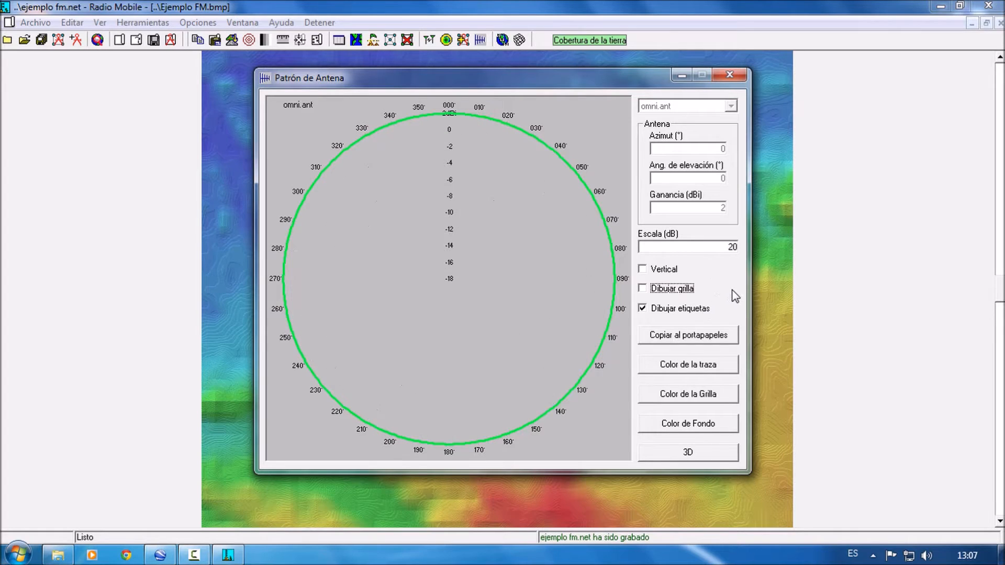
click(704, 291)
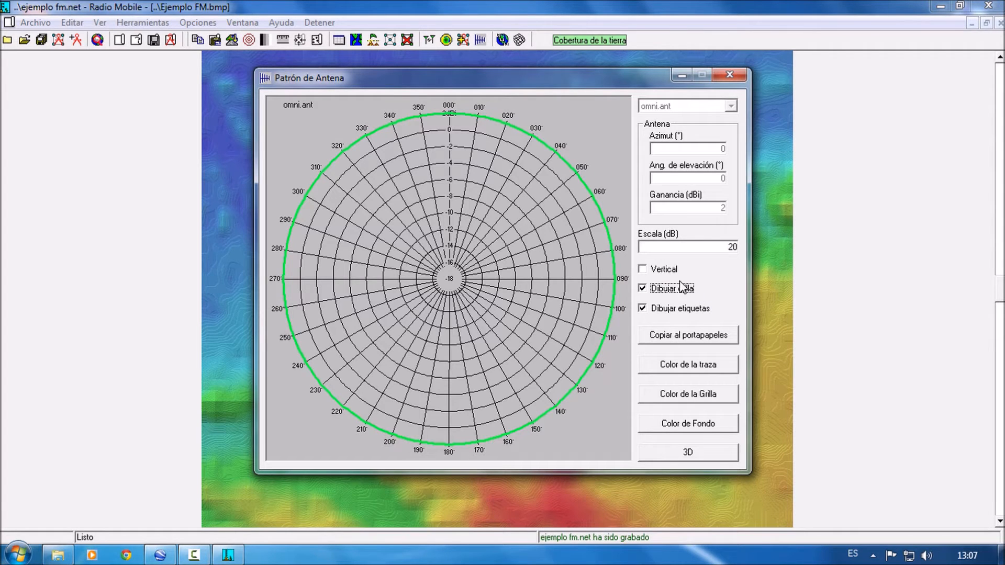
click(646, 269)
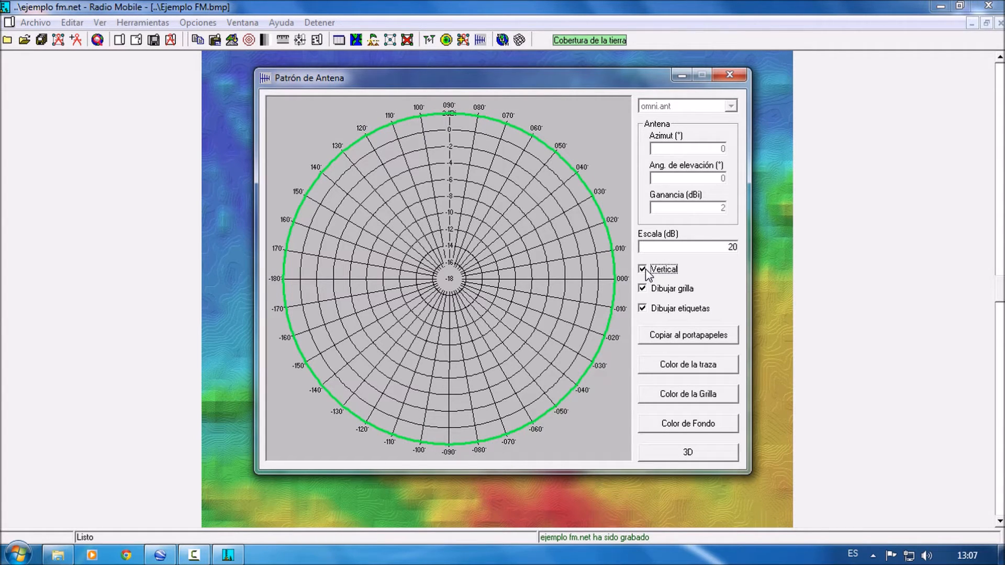
click(646, 269)
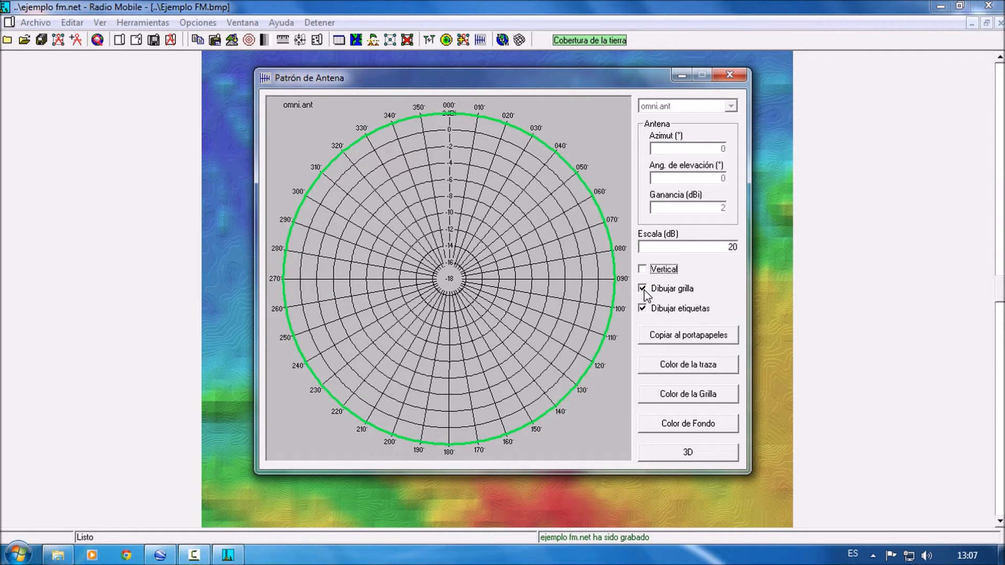
click(645, 291)
click(643, 289)
click(643, 309)
click(643, 309)
click(643, 308)
click(643, 308)
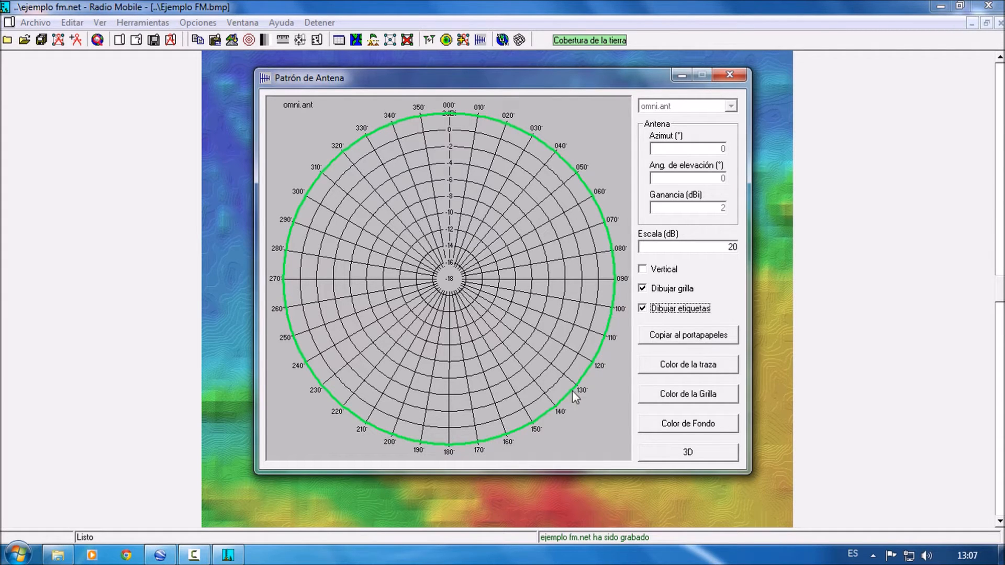
- Set the antenna pattern's trace colour to light cyan (RGB 128, 255, 255)
click(679, 369)
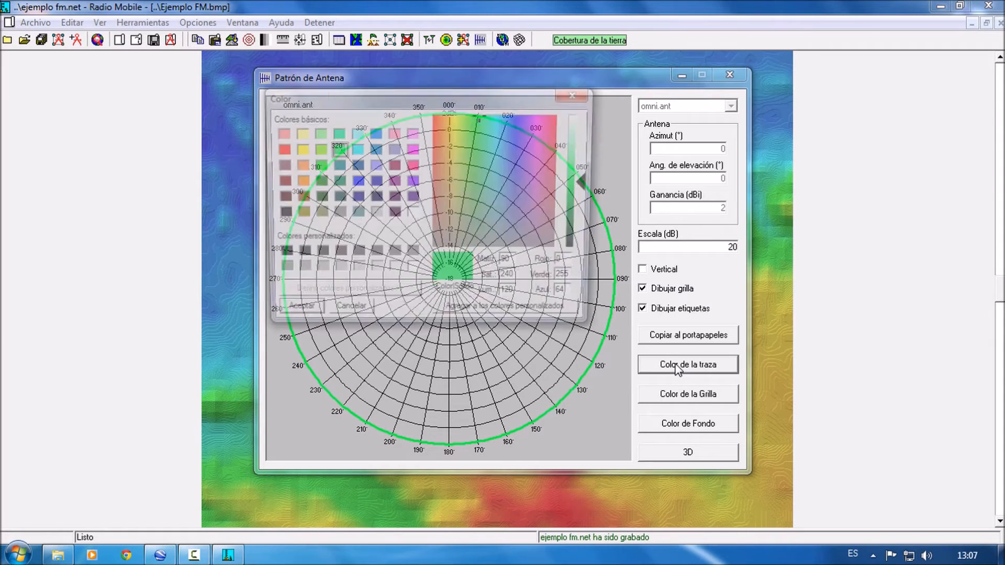
drag(436, 102, 777, 72)
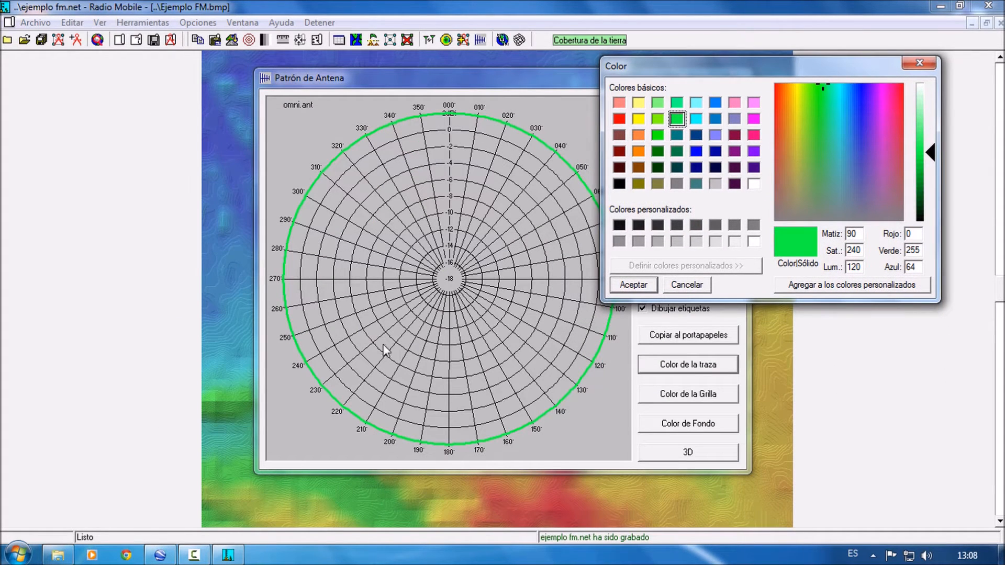
click(697, 103)
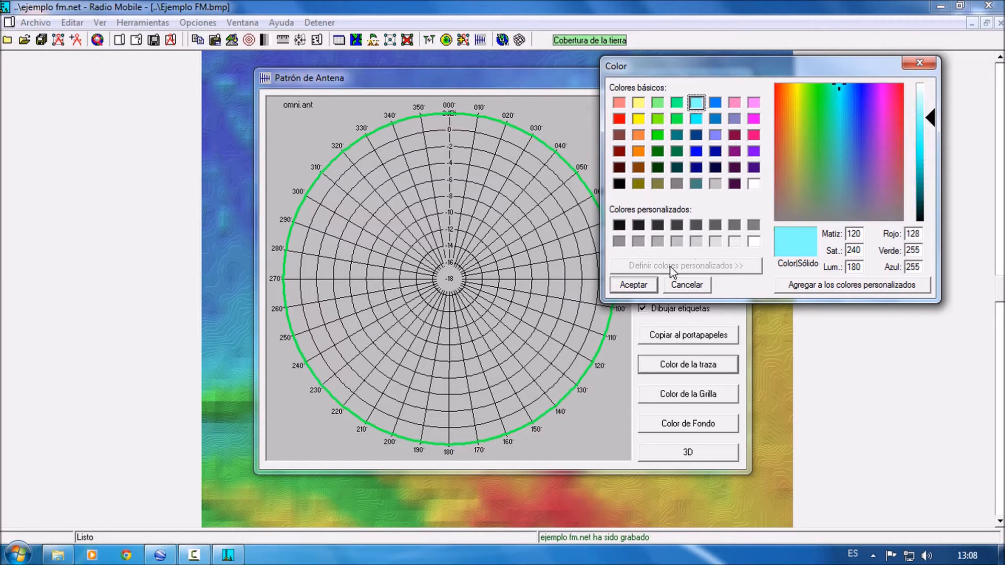
click(648, 288)
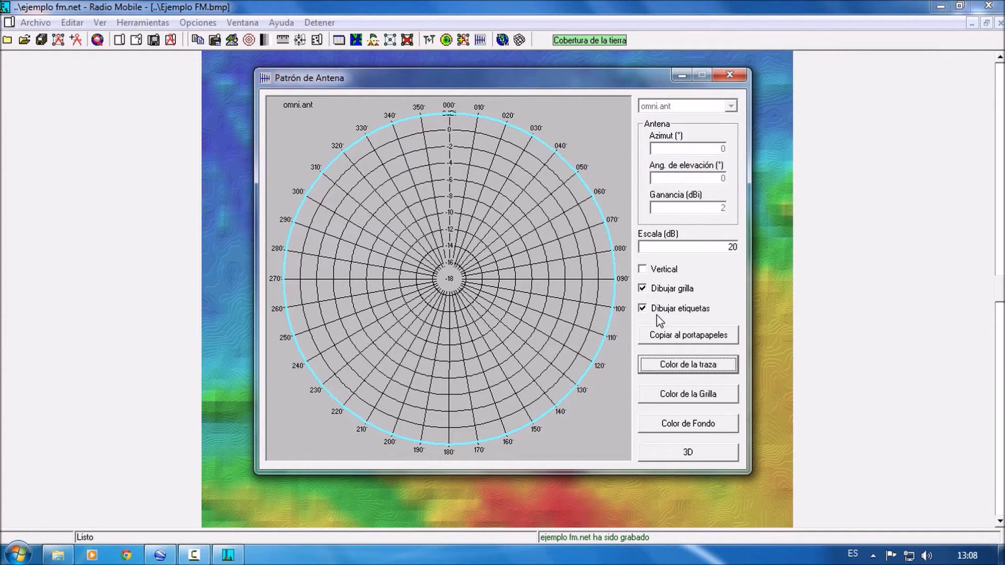
- Set the antenna pattern's grid colour to black (RGB 0, 0, 0)
click(678, 398)
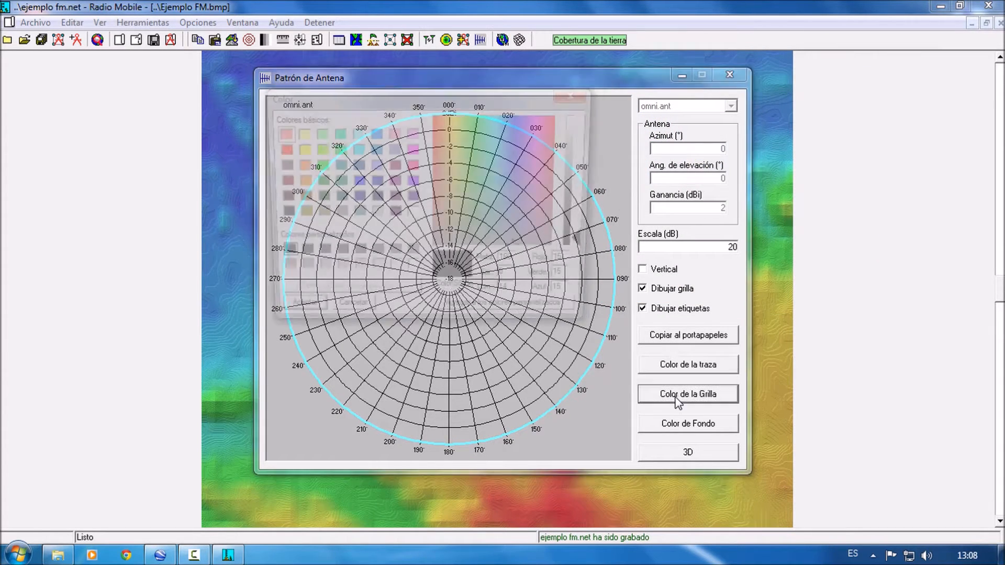
click(355, 181)
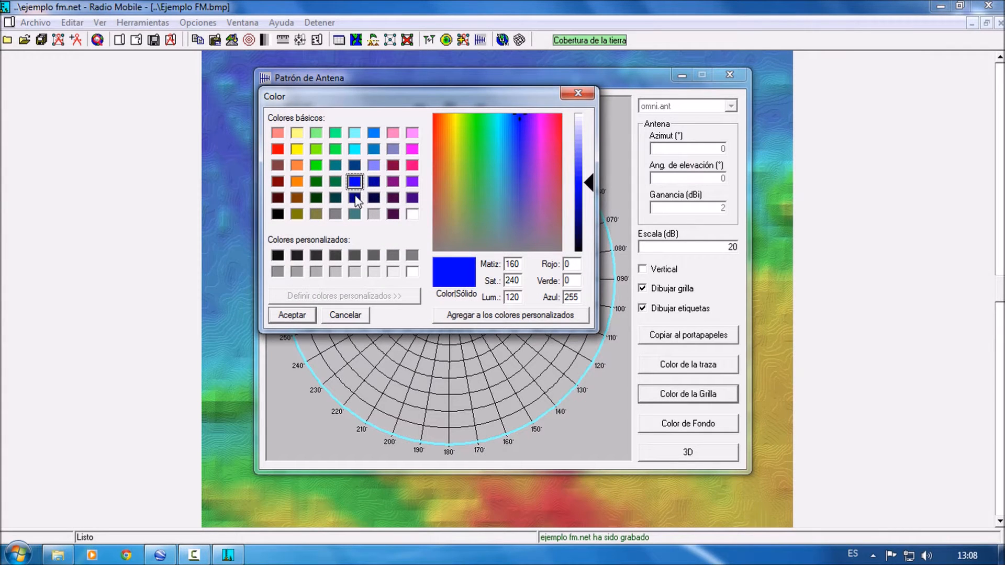
click(356, 202)
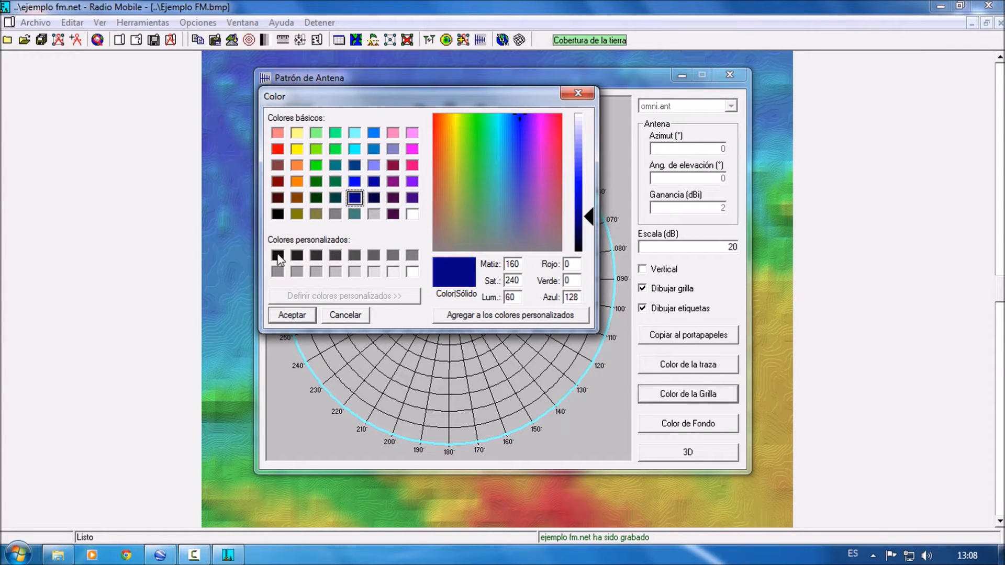
click(279, 215)
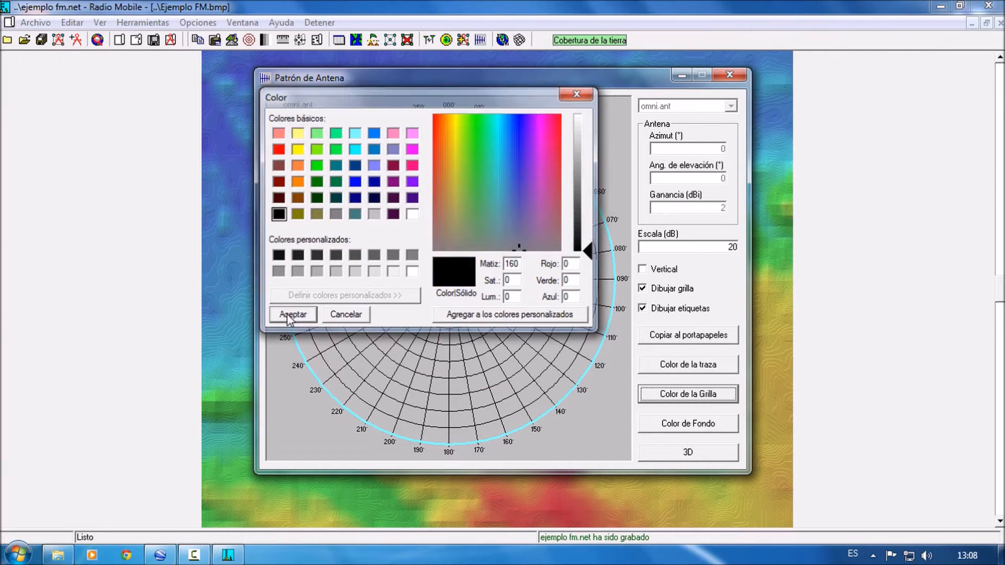
click(288, 316)
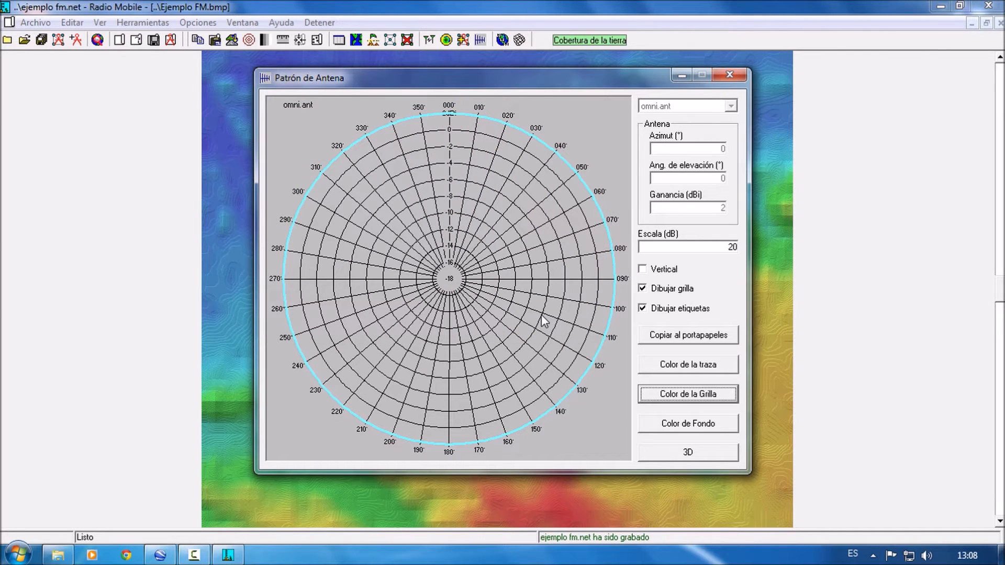
- Set the antenna pattern's background colour to light grey (RGB 192, 192, 192)
click(699, 433)
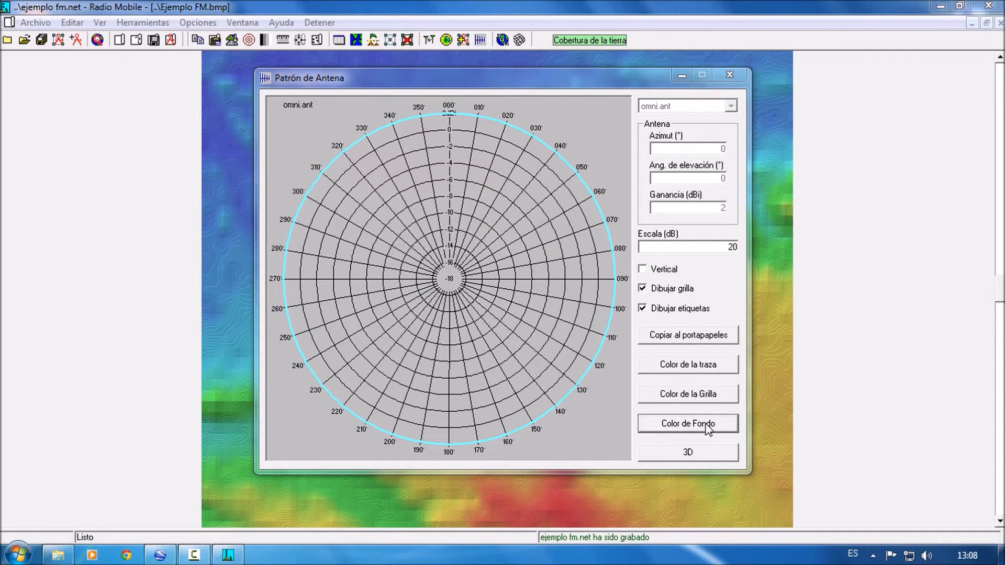
click(394, 214)
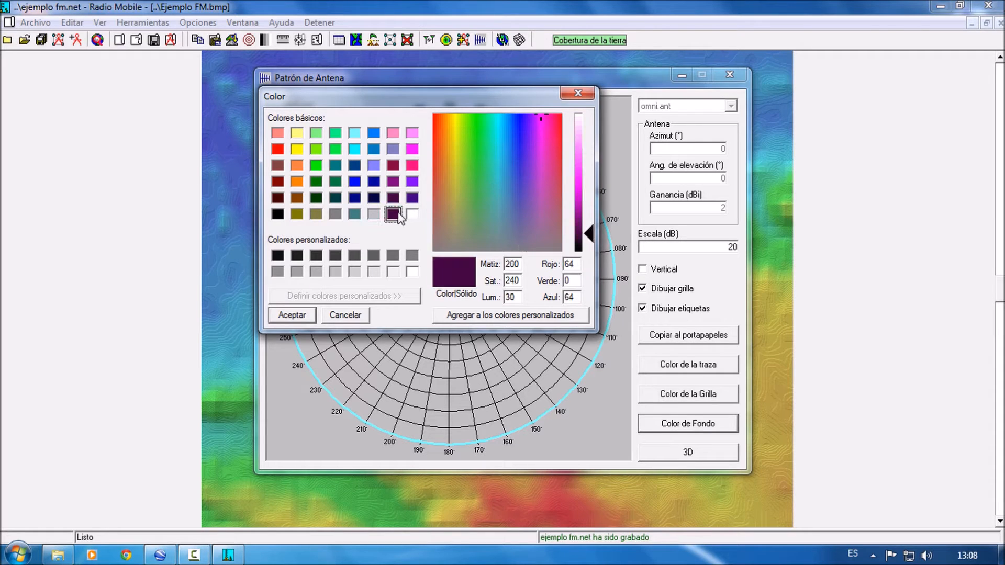
click(412, 198)
click(412, 149)
click(376, 217)
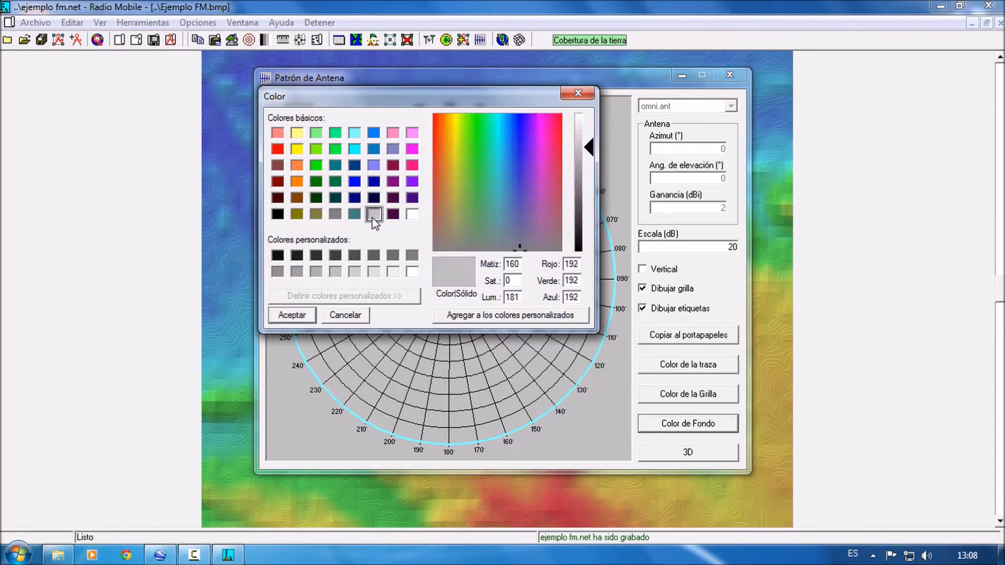
click(304, 317)
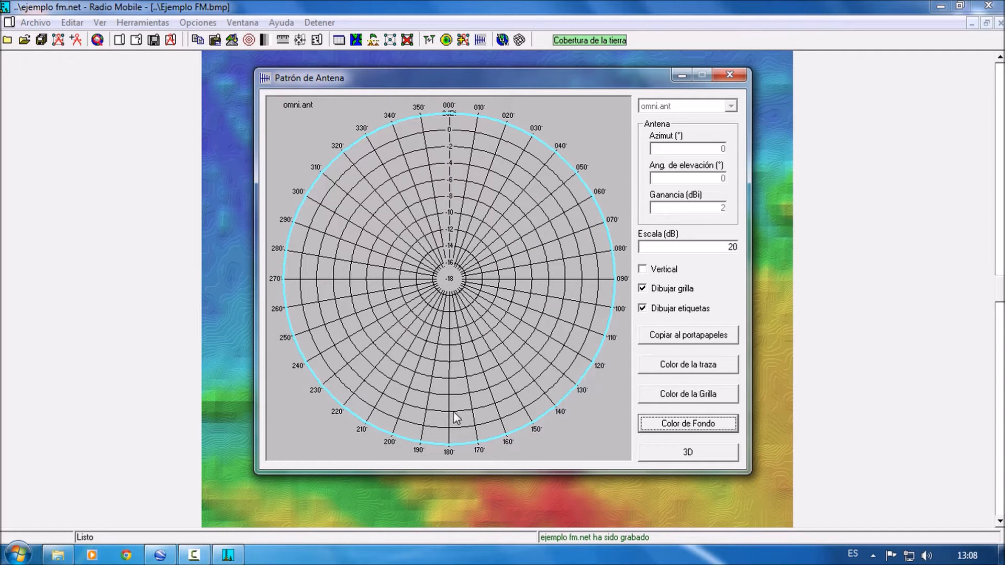
- View the omni.ant pattern in 3D, including its vertical view, and close the pattern window
click(688, 455)
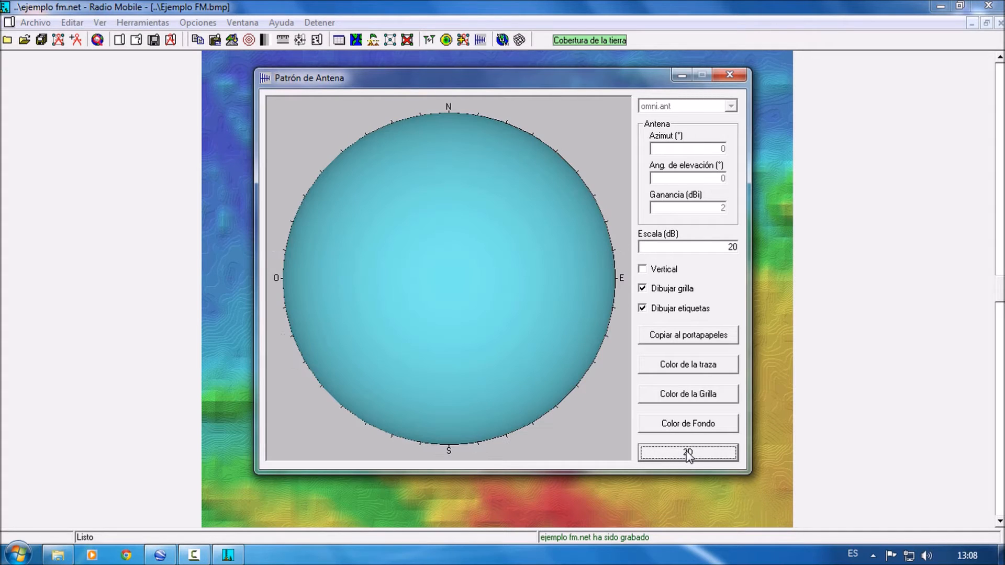
click(651, 276)
click(715, 458)
click(736, 79)
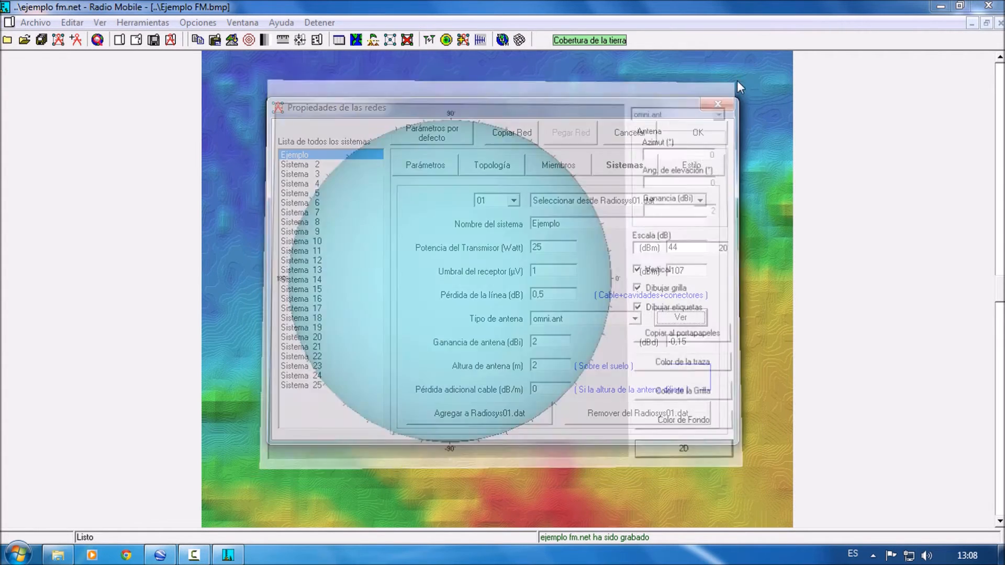
- Select the cardio.ant antenna type, examine its pattern in 3D and in the vertical 2D view, and close the pattern
click(635, 318)
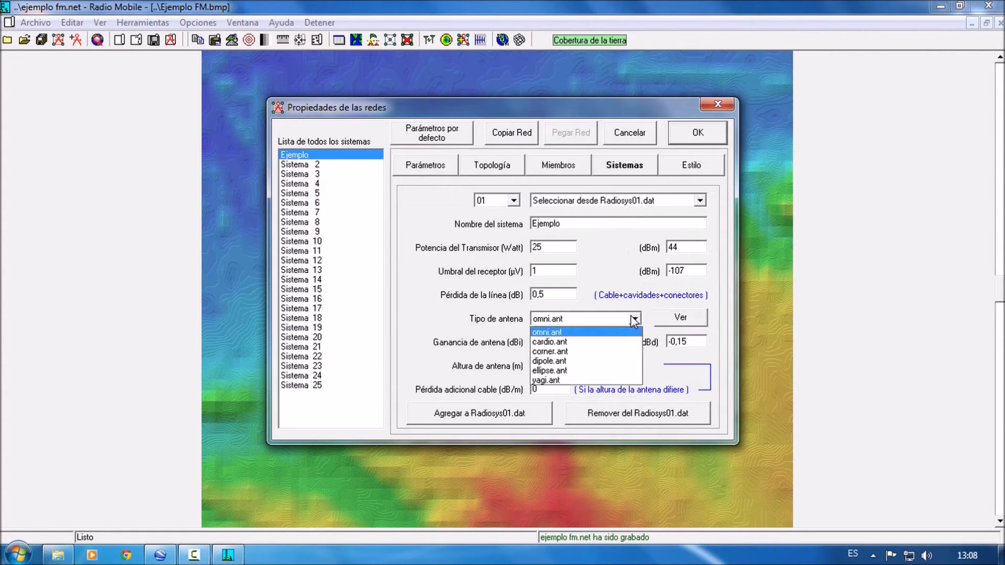
click(607, 346)
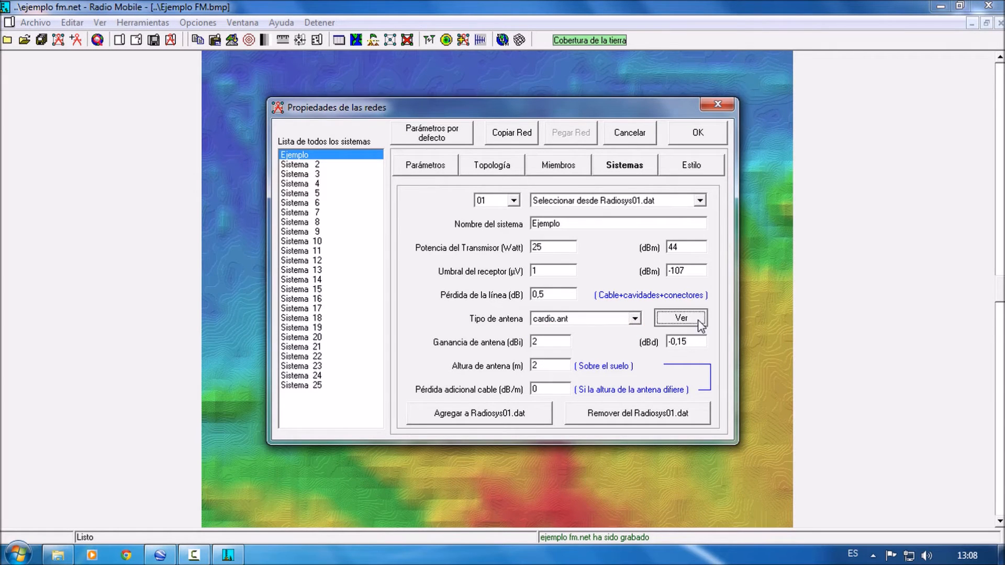
click(695, 321)
click(687, 447)
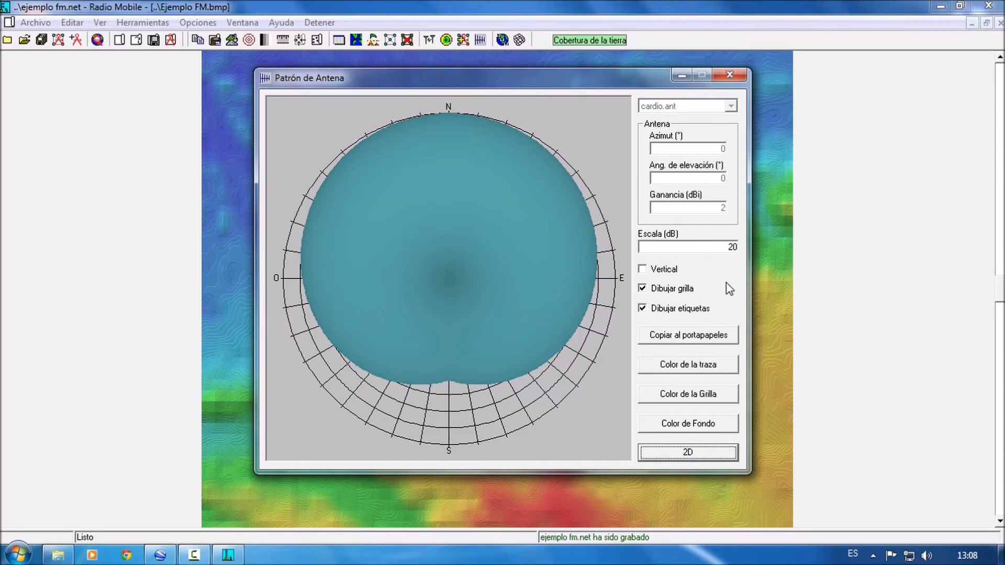
click(644, 270)
click(694, 456)
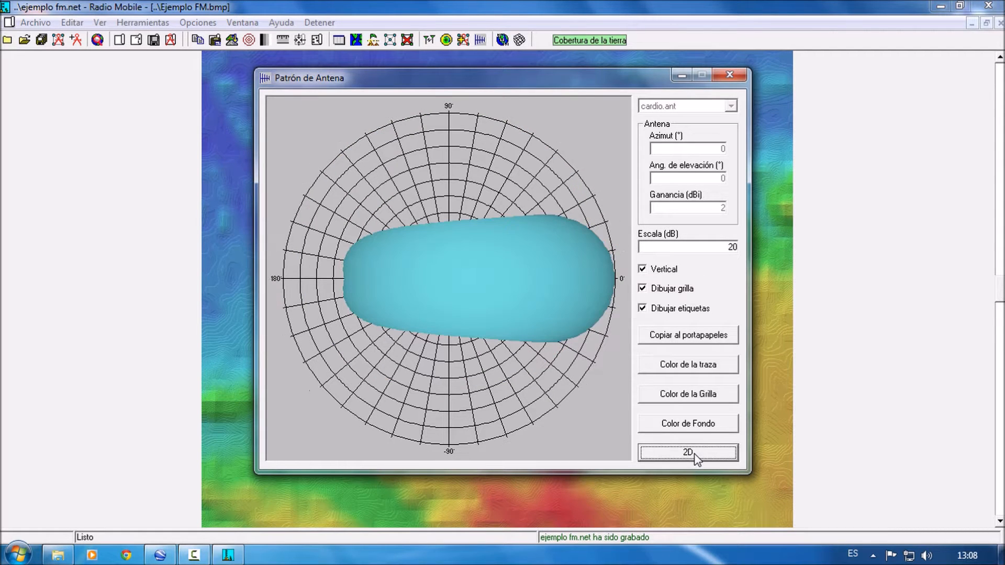
click(681, 452)
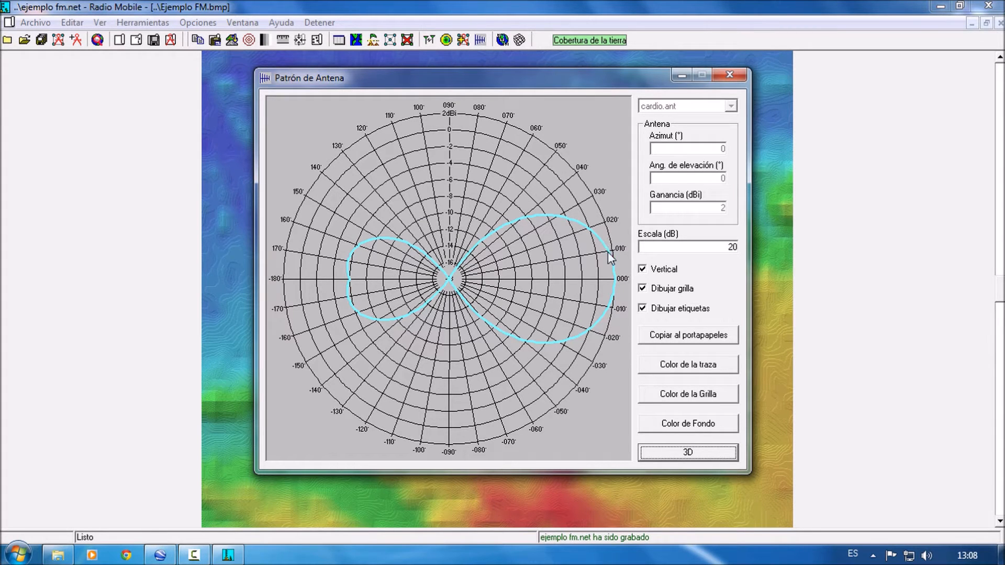
click(731, 77)
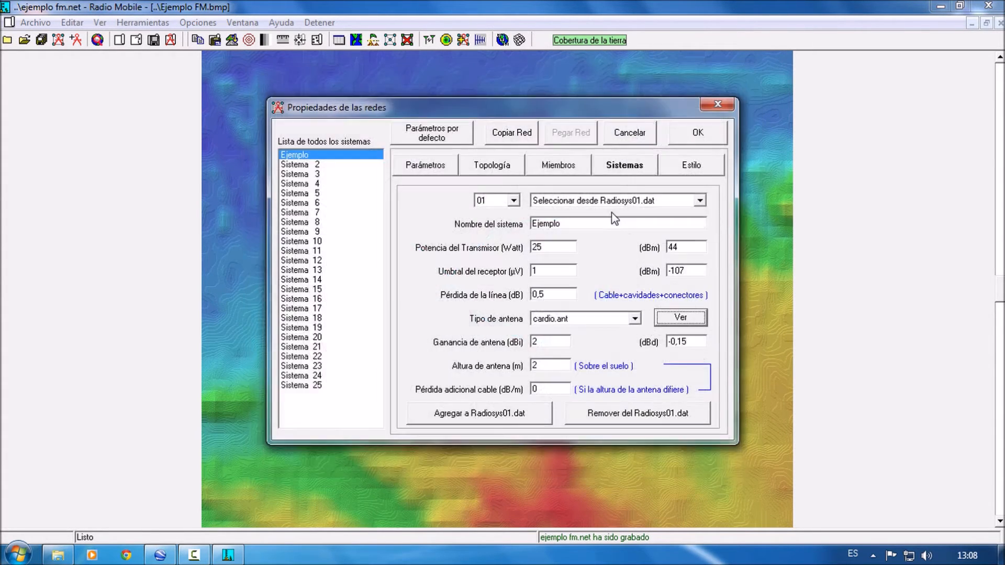
- Select the corner.ant antenna type, examine its horizontal and vertical patterns, and close the pattern window
click(605, 319)
click(582, 352)
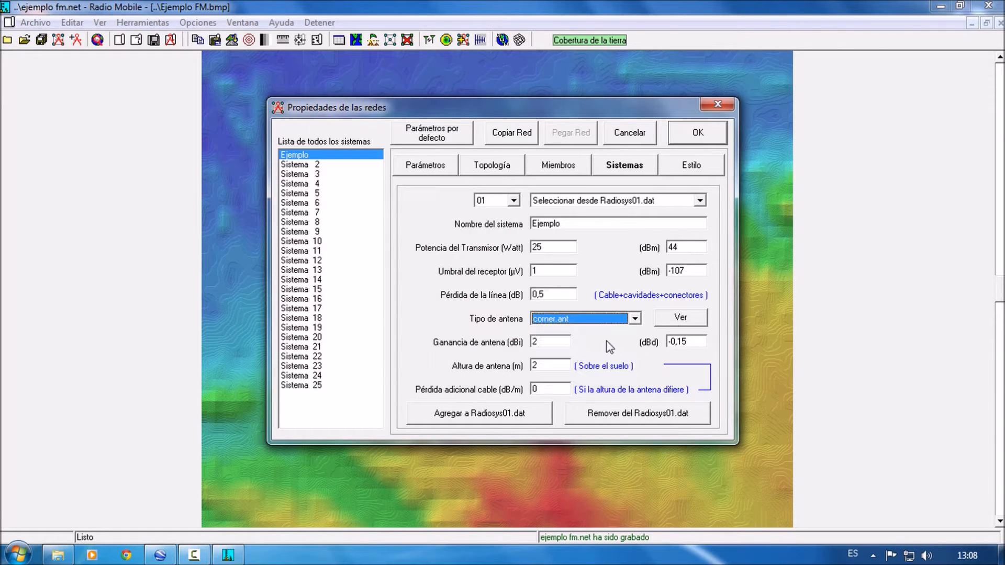
click(682, 318)
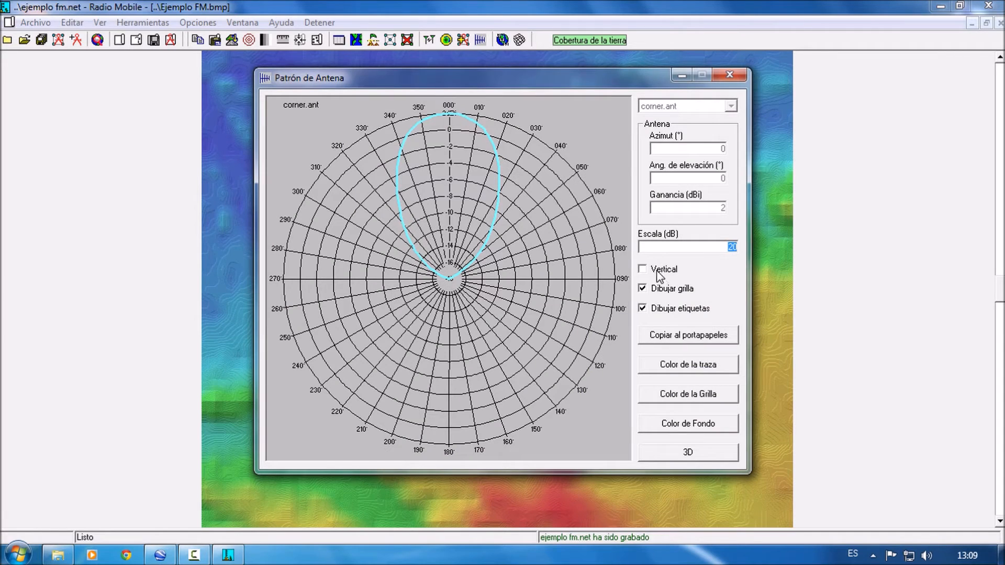
click(642, 269)
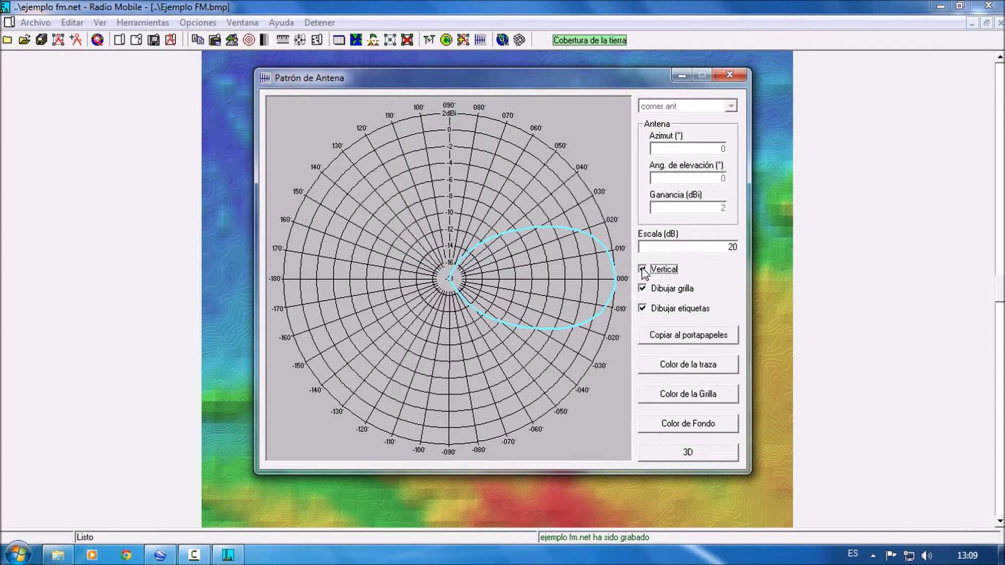
click(643, 269)
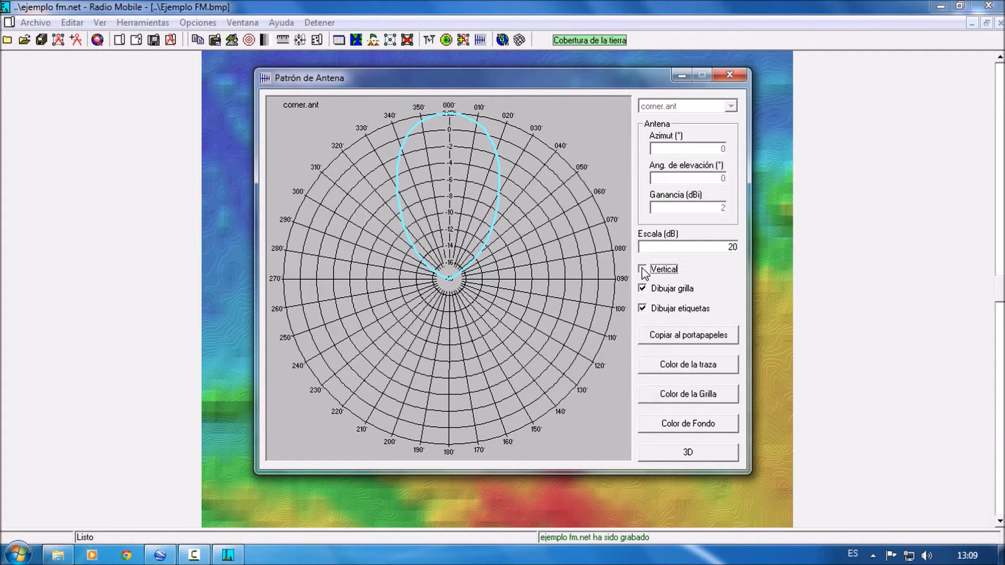
click(729, 75)
- Select the dipole.ant antenna type, examine its vertical 2D pattern and its horizontal 3D pattern, and close the pattern window
click(635, 319)
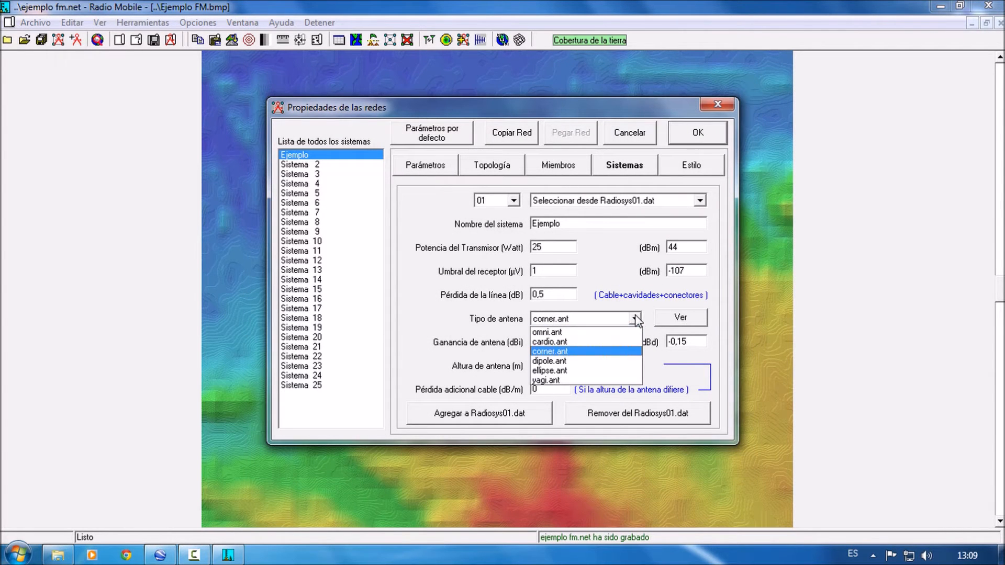
click(565, 360)
click(692, 317)
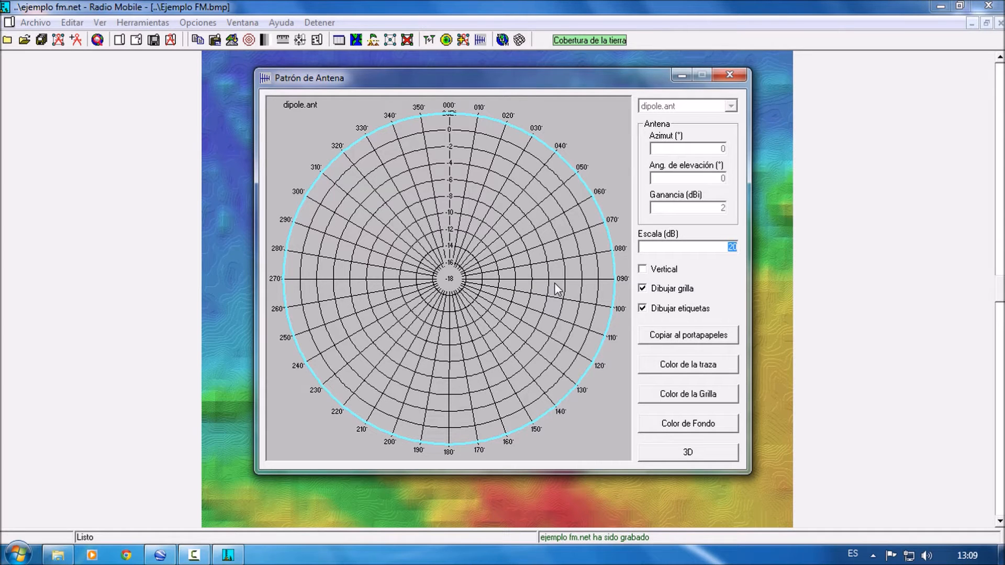
click(644, 270)
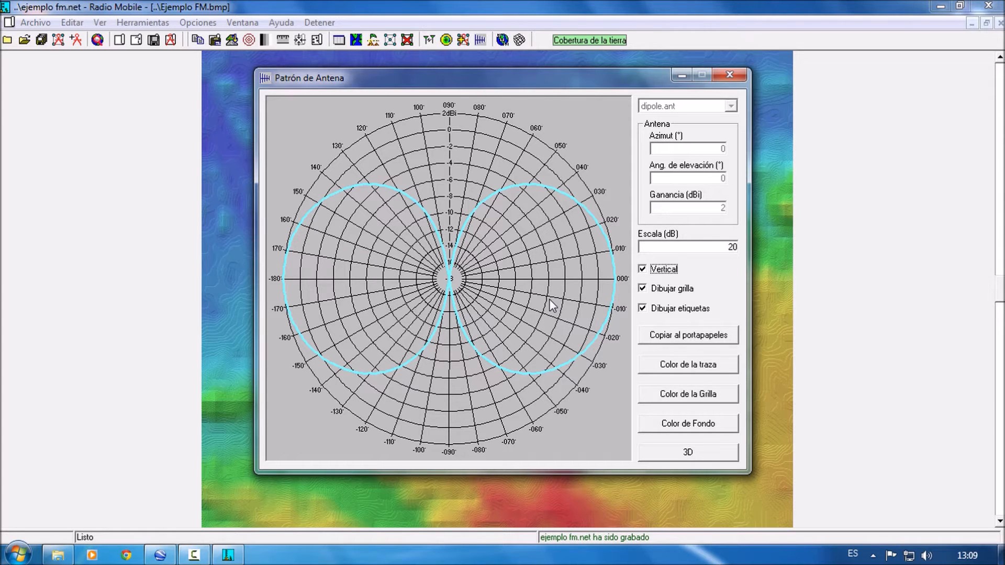
click(673, 450)
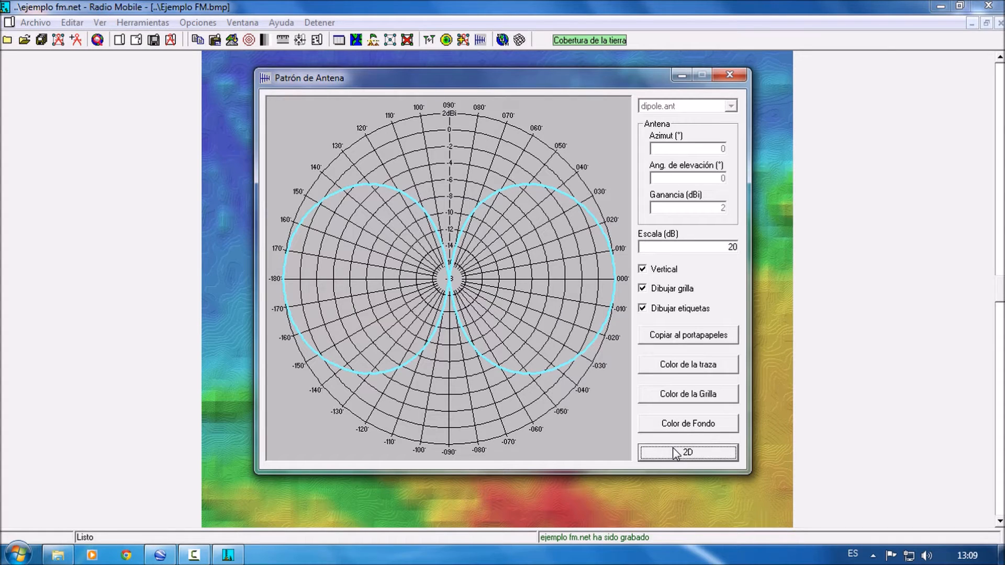
click(645, 268)
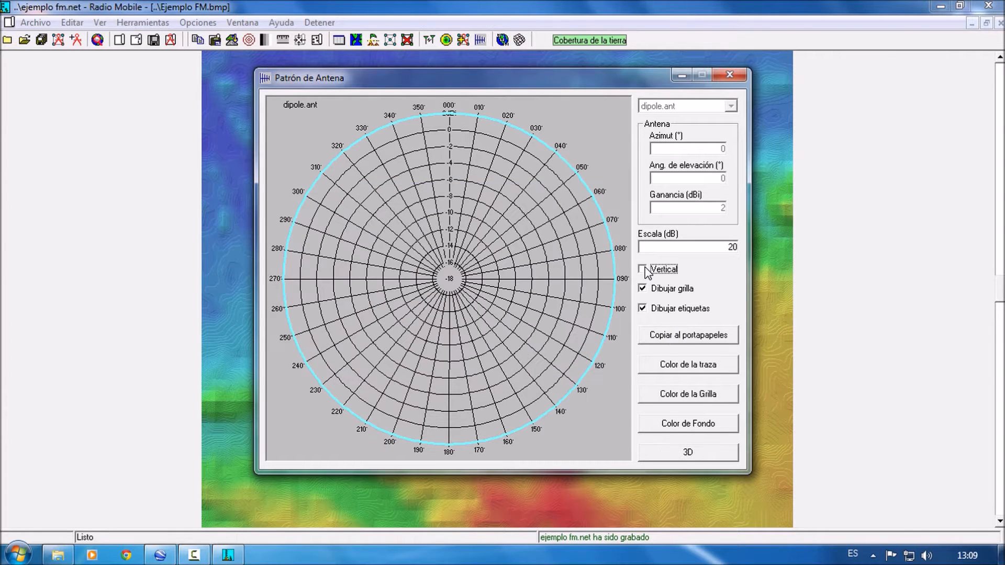
click(683, 452)
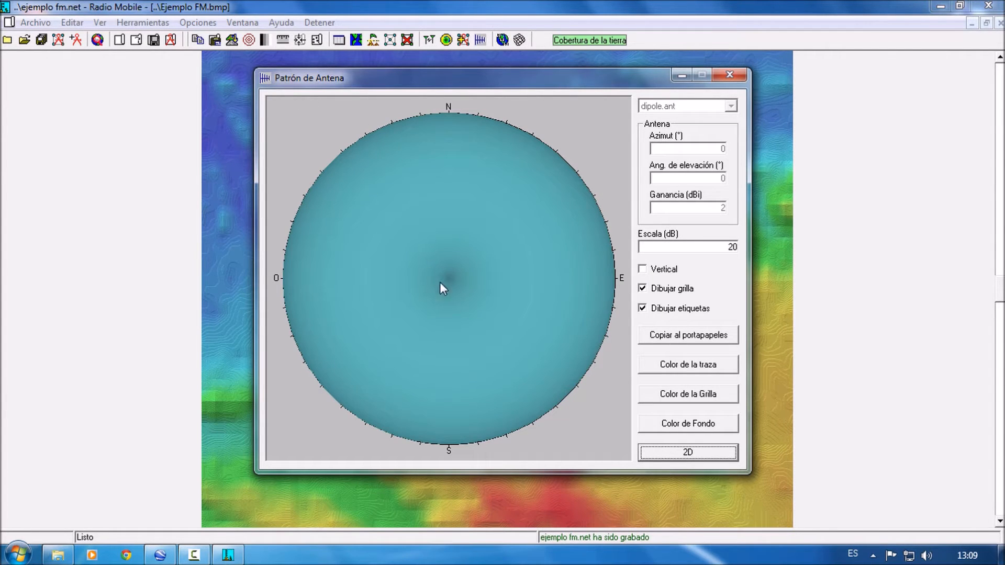
click(729, 75)
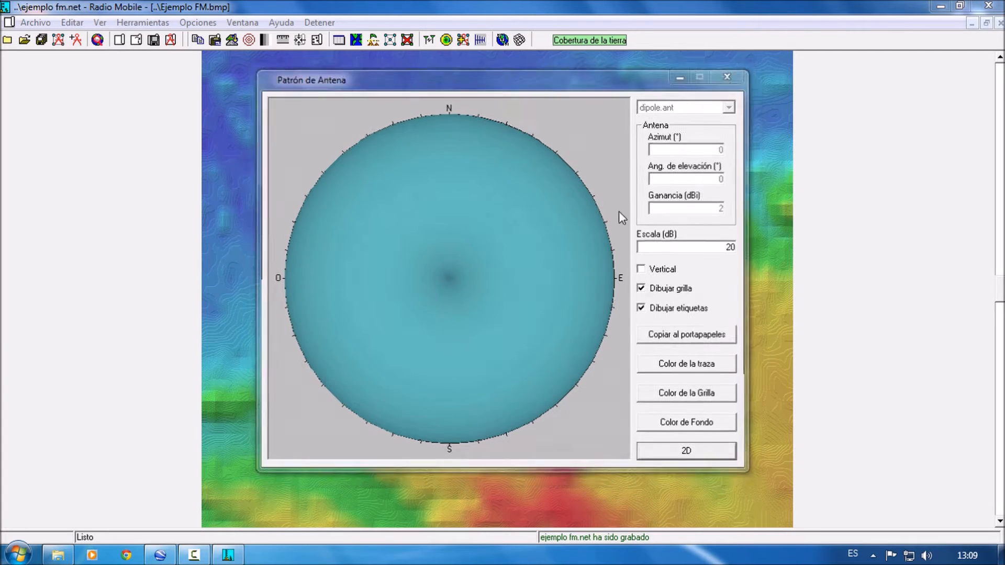
- Select the ellipse.ant antenna type, compare its horizontal and vertical patterns, and close the pattern window
click(634, 319)
click(549, 351)
click(681, 317)
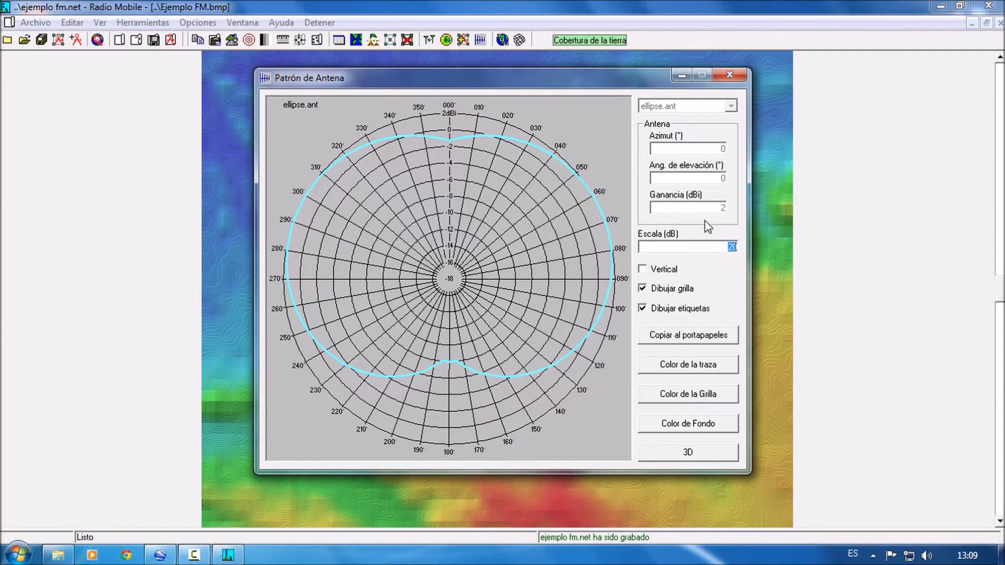
click(644, 270)
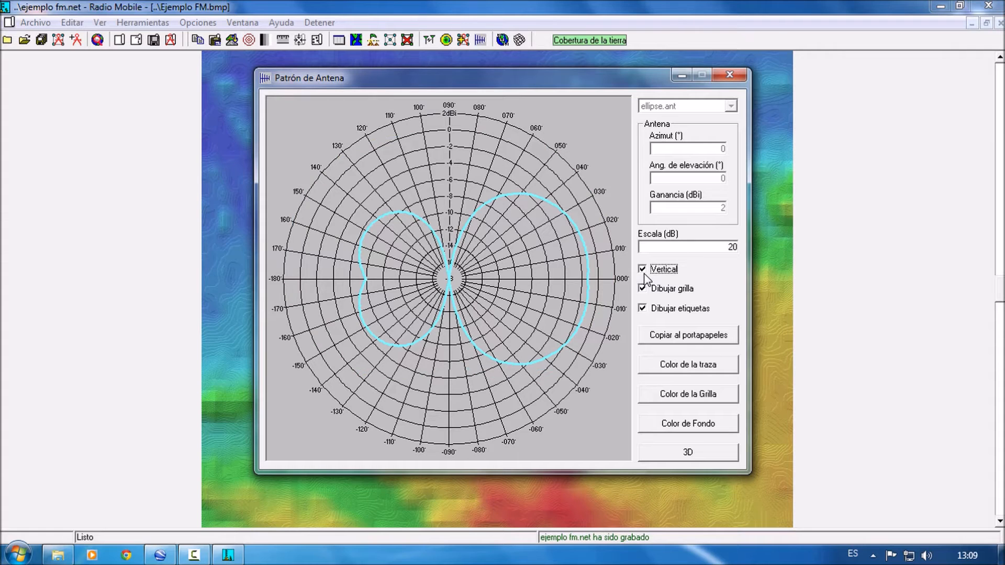
click(649, 270)
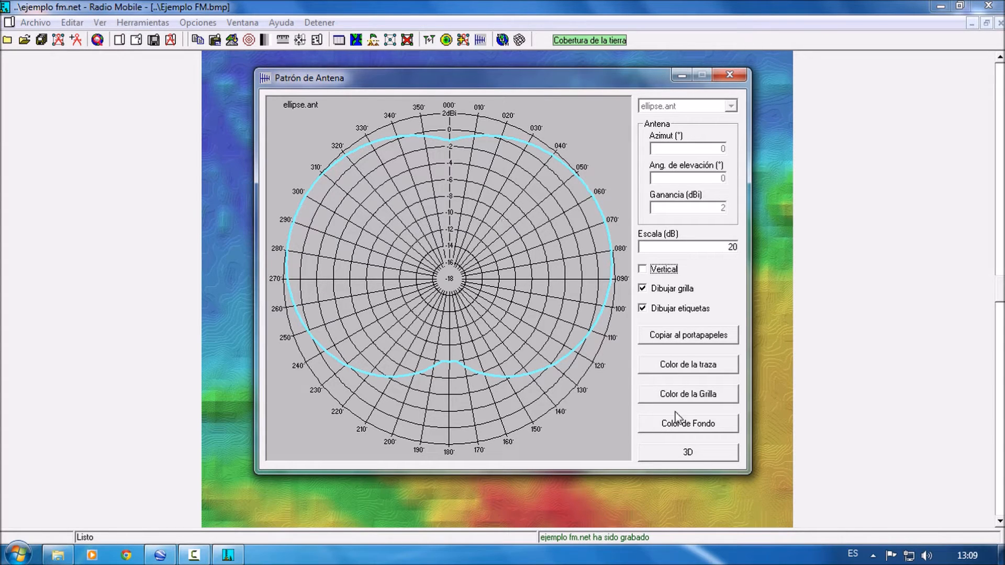
click(733, 79)
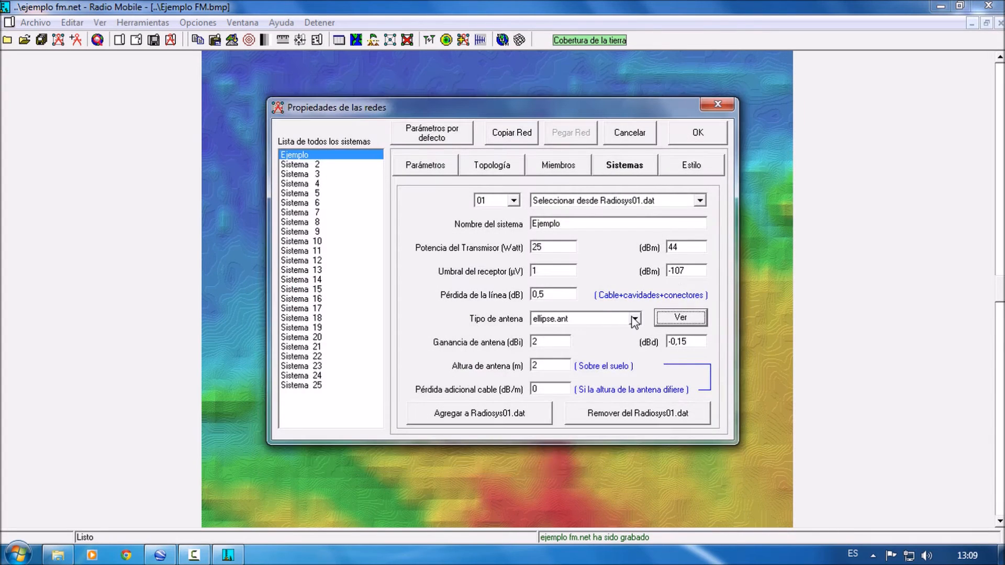
- Set the Ejemplo system's antenna type to yagi.ant, examine its pattern in horizontal, vertical and vertical 3D views, and close the pattern
click(634, 318)
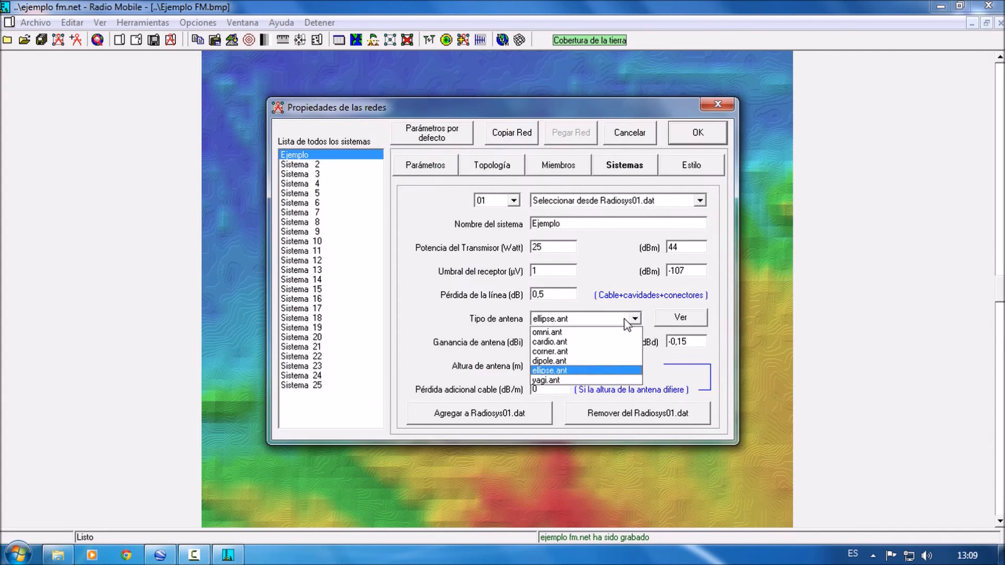
click(591, 380)
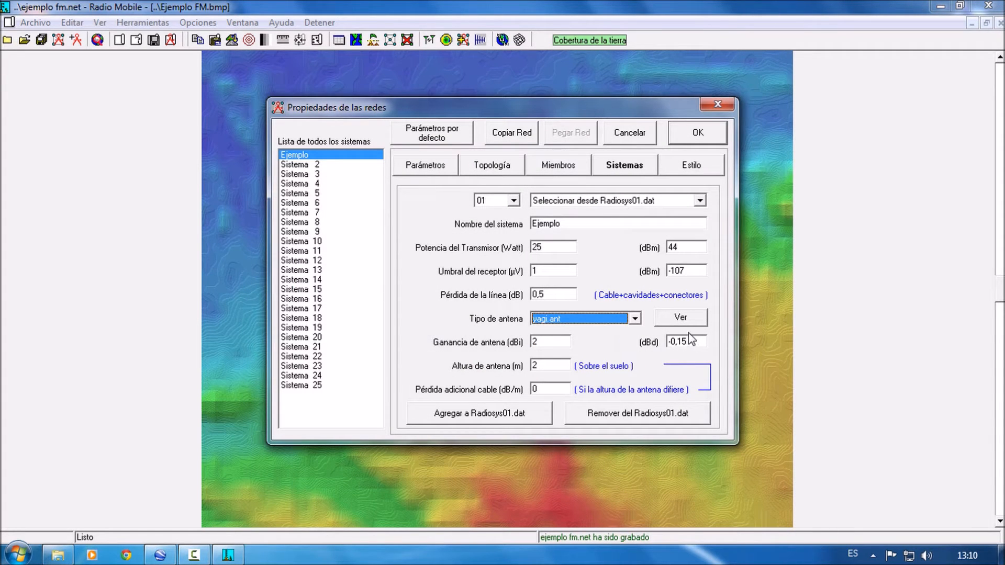
click(682, 319)
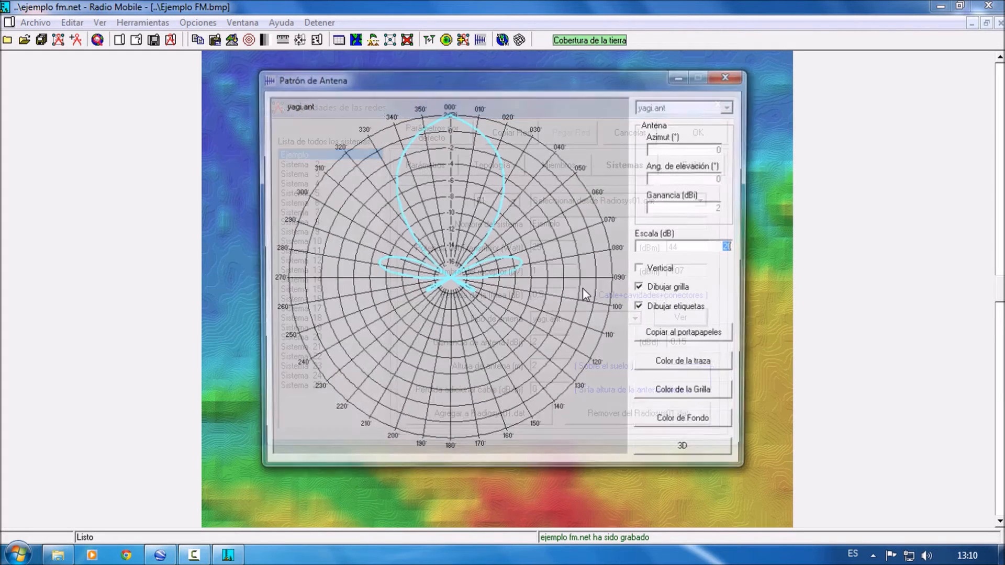
click(650, 270)
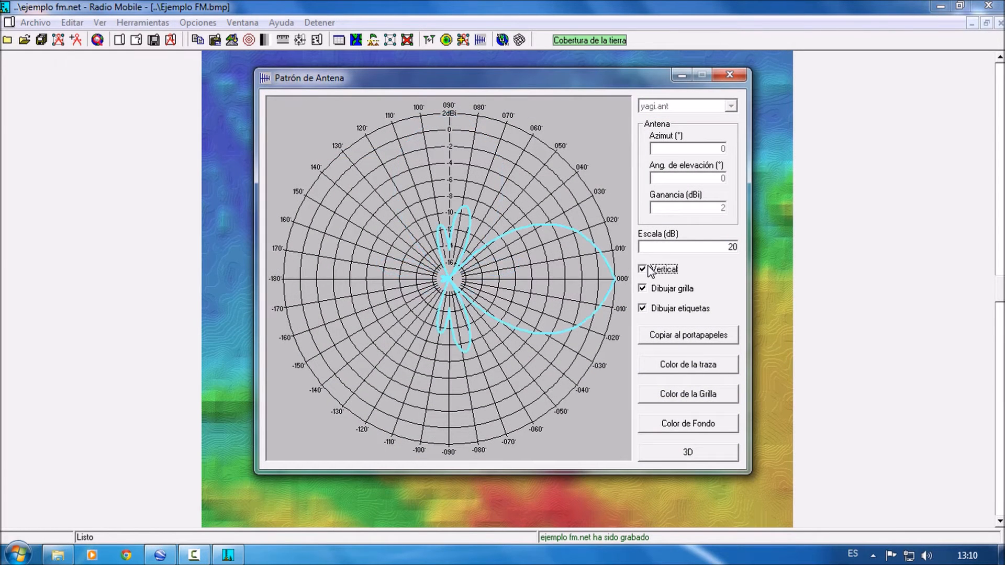
click(648, 271)
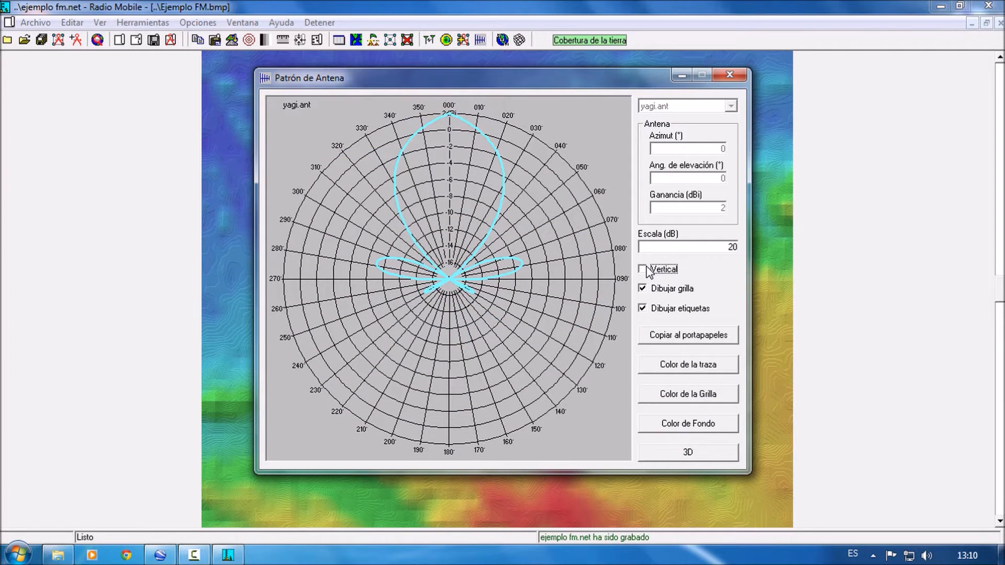
click(649, 271)
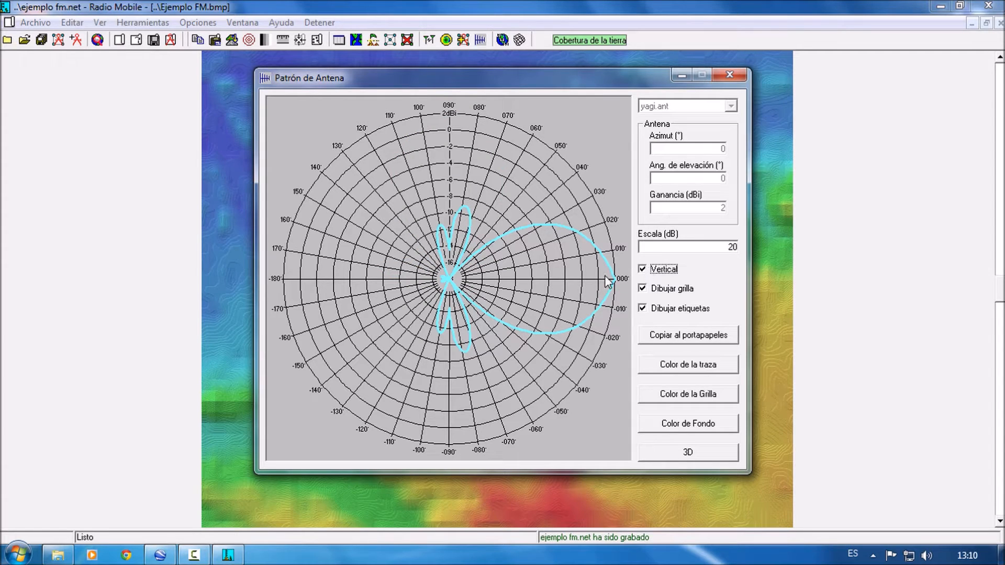
click(724, 455)
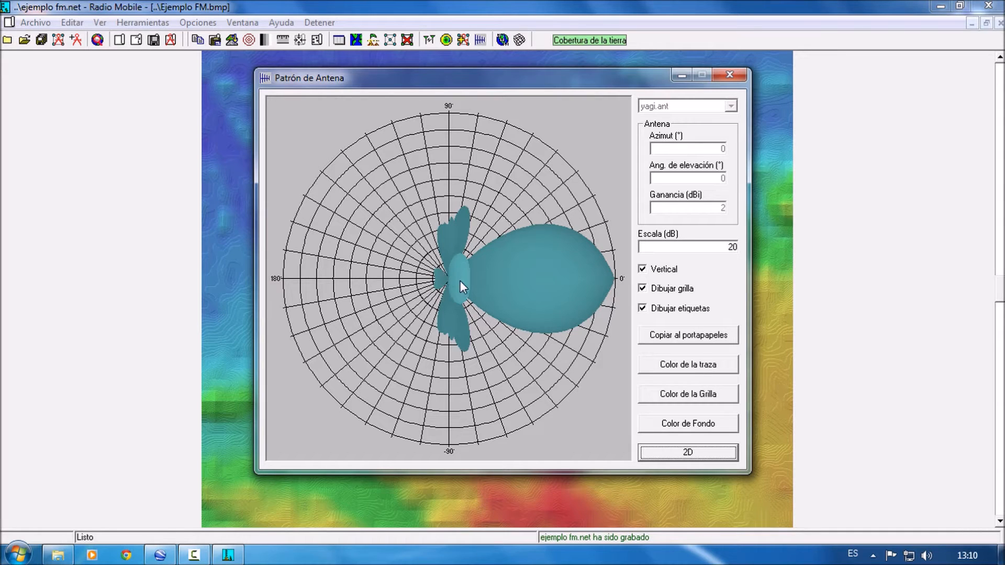
click(730, 74)
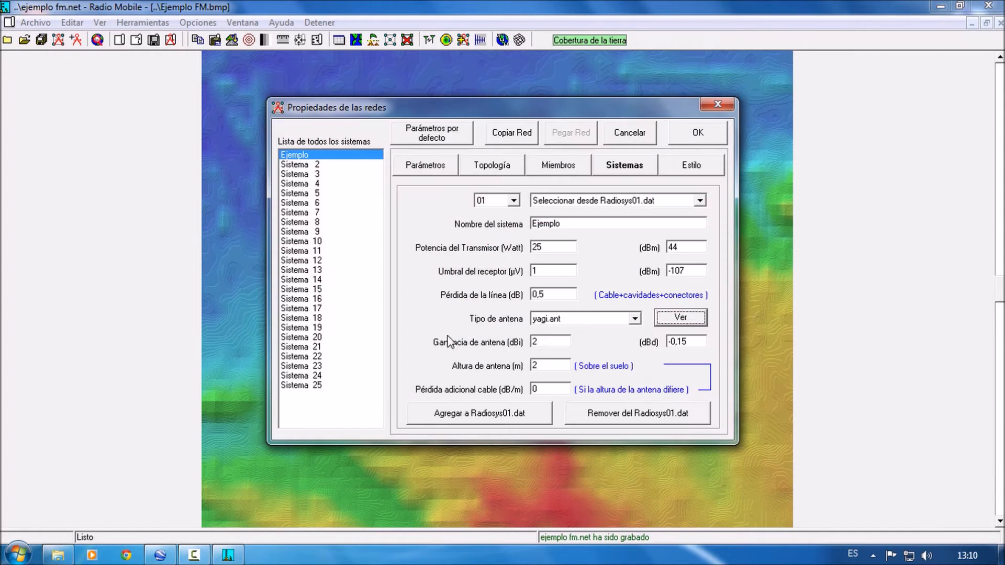
- Set the Ejemplo system's antenna gain to 4,2 dBi, antenna height to 30 m and additional cable loss to 1,5 dB/m
click(535, 343)
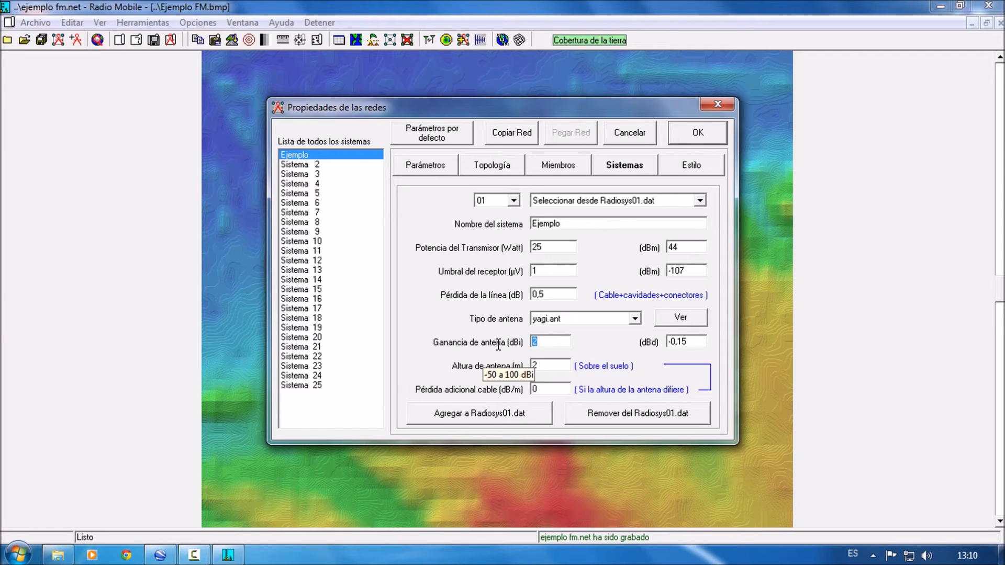
text(4,2)
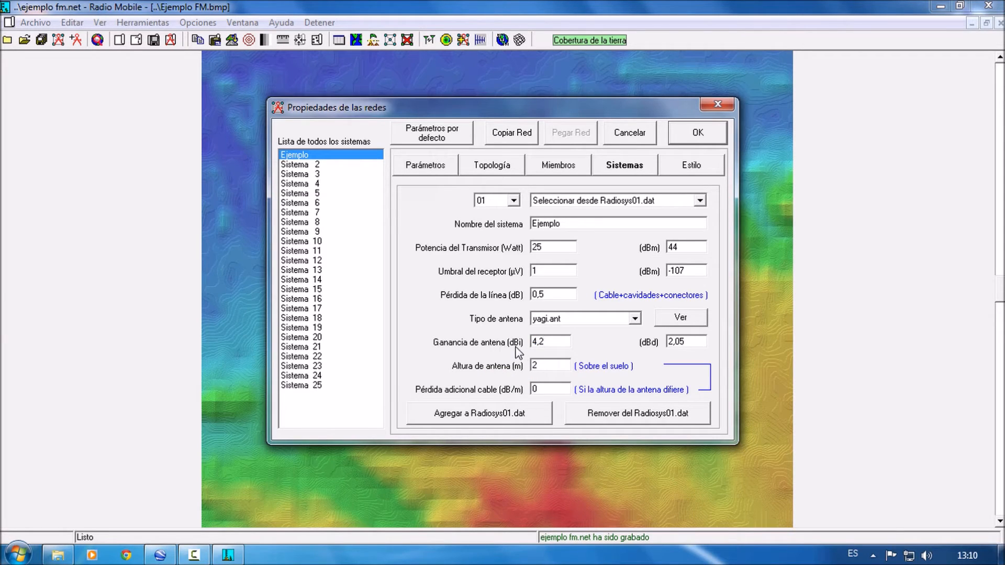
click(546, 366)
drag(546, 366, 528, 366)
text(30)
drag(545, 390, 525, 388)
text(1,5)
- Add the Ejemplo system to Radiosys01.dat and select Ejemplo from the stored systems
click(486, 416)
click(695, 202)
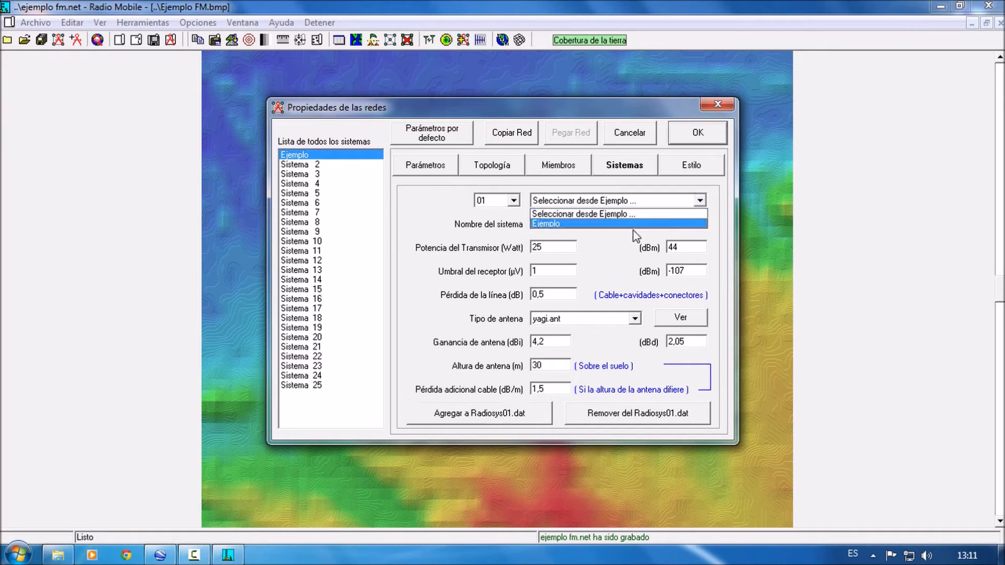
click(633, 224)
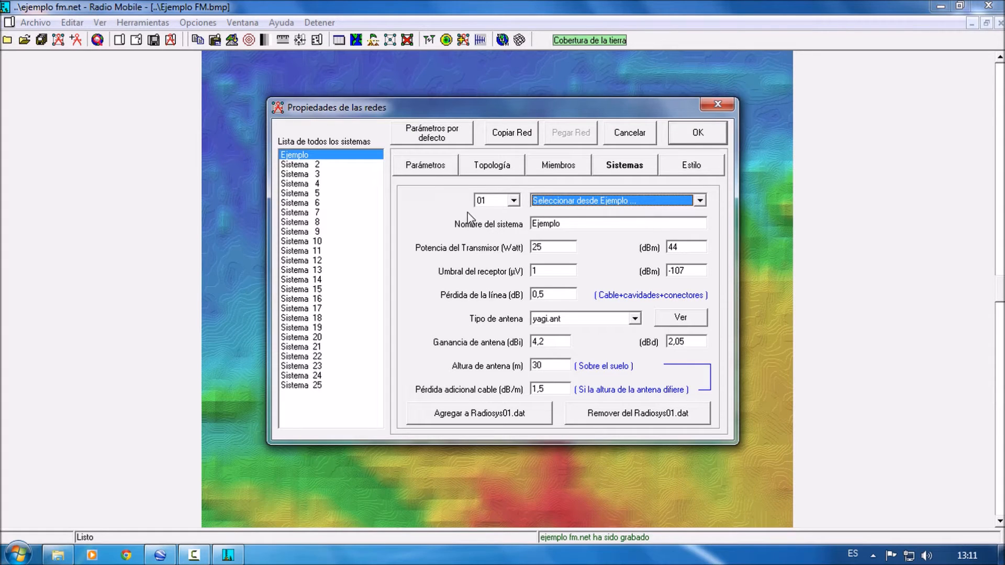
- Review the network line style settings and accept the network properties
click(718, 171)
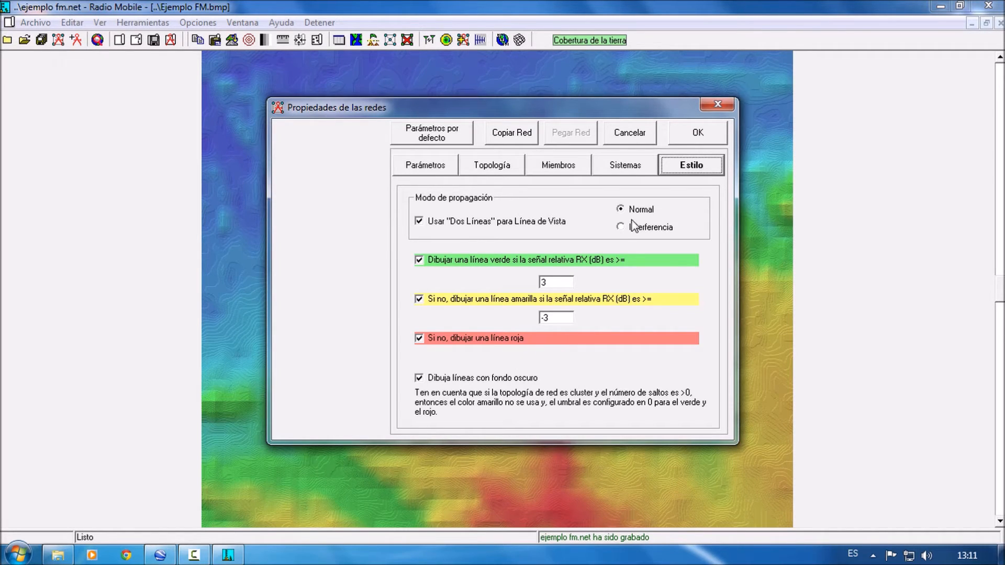
click(711, 141)
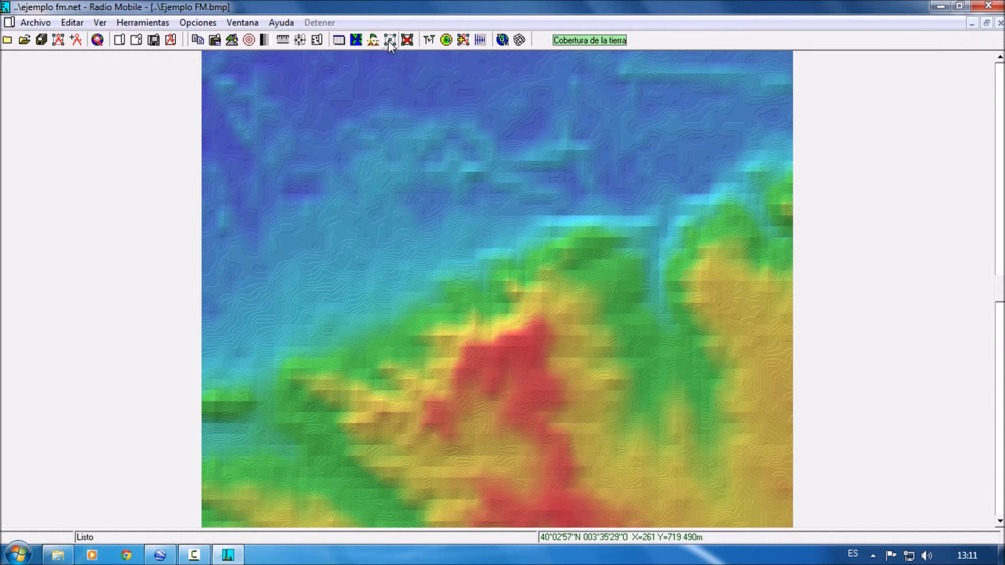
- Place the map cursor on the red high ground at 40°01'34"N 003°34'52"O
click(498, 354)
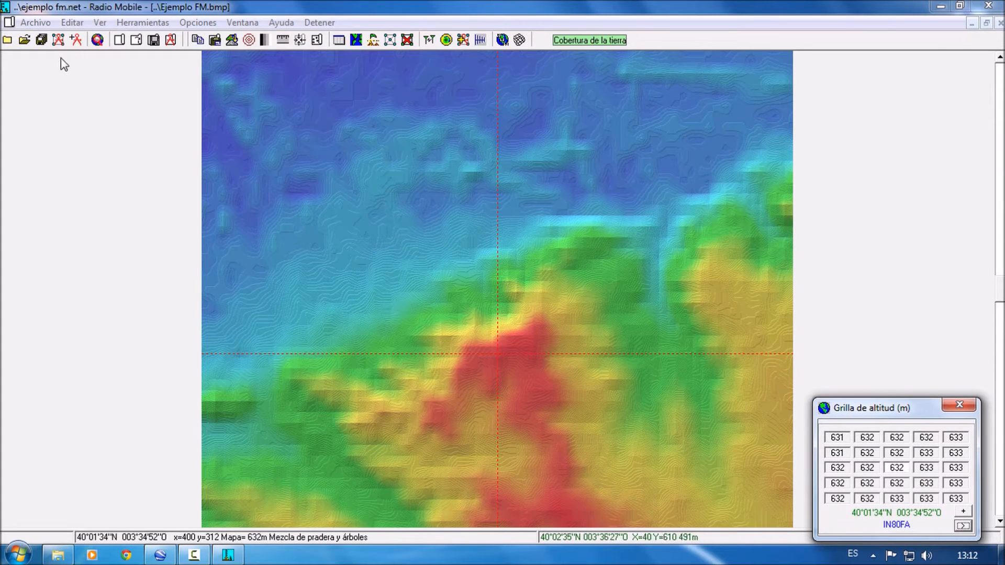
click(60, 12)
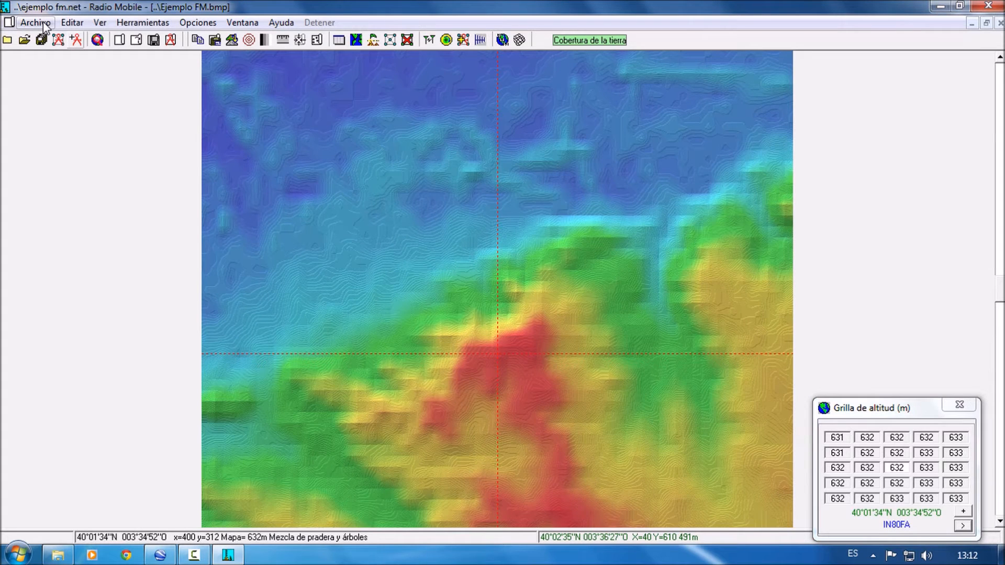
click(43, 24)
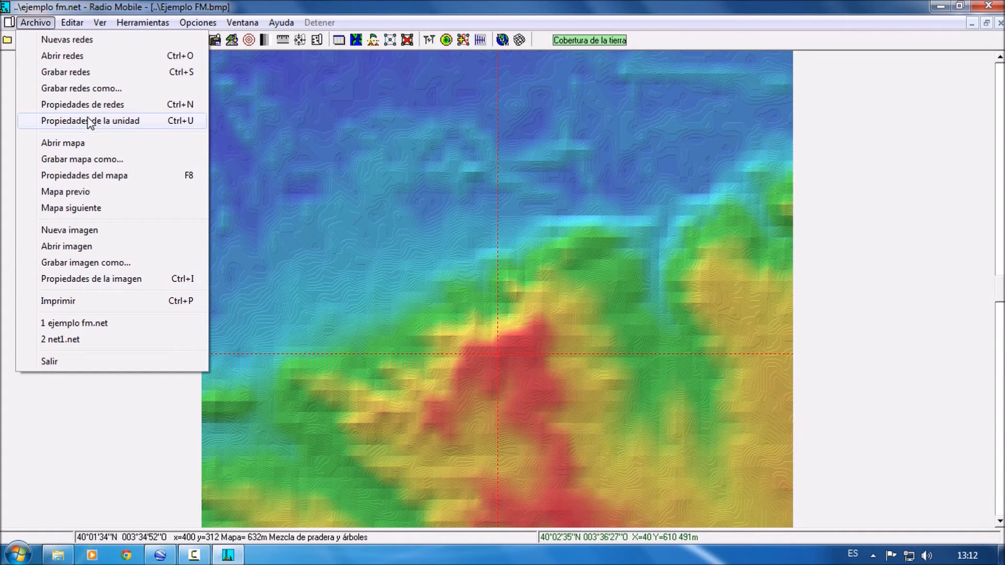
click(107, 439)
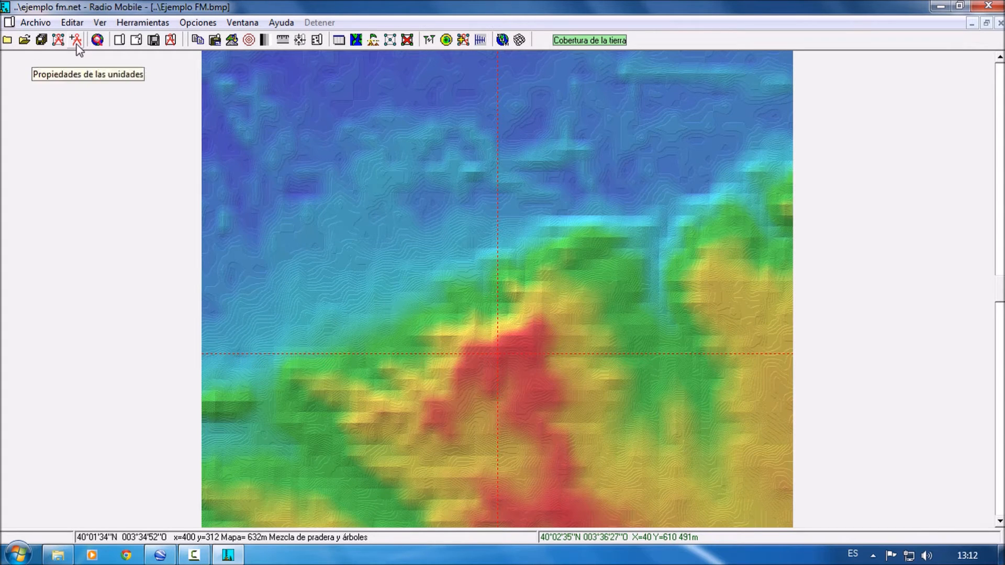
- Name the first unit Emisor FM and place it at the map cursor, 40°01'34"N 003°34'52"O
click(77, 42)
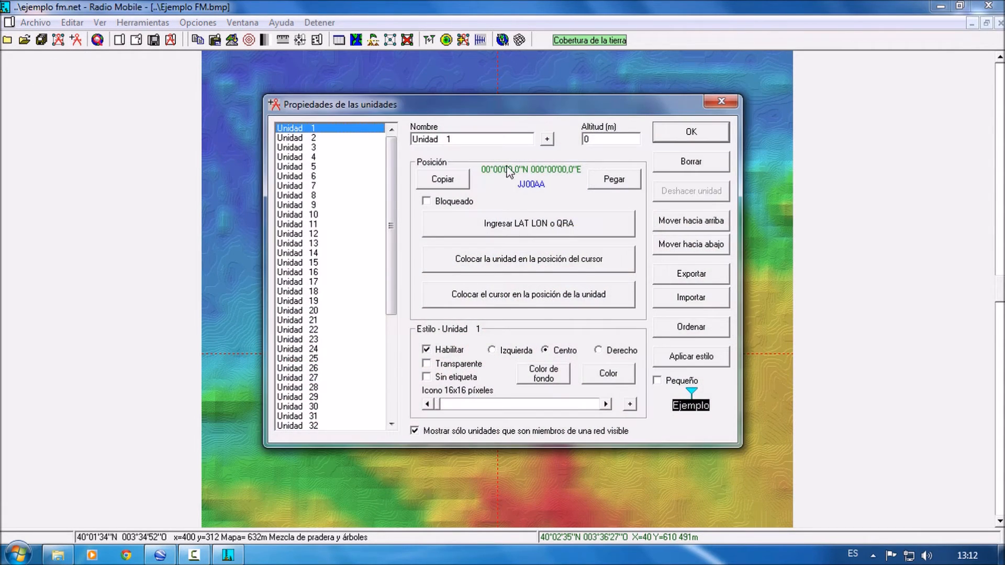
mouse_move(392, 142)
mouse_down()
mouse_move(387, 281)
mouse_move(393, 142)
mouse_up()
drag(470, 137, 409, 138)
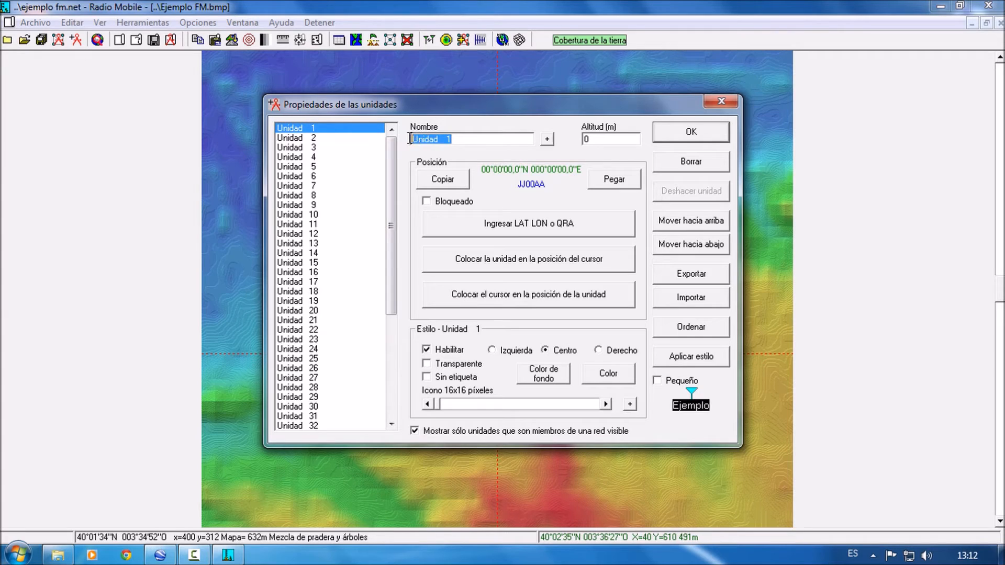
text(Em)
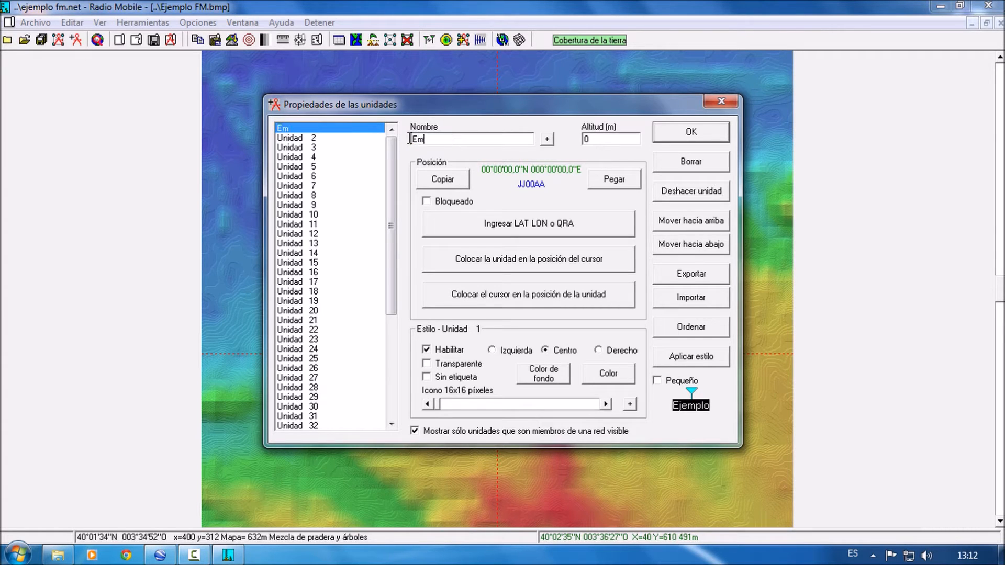
text(isor FM)
click(545, 266)
double_click(589, 139)
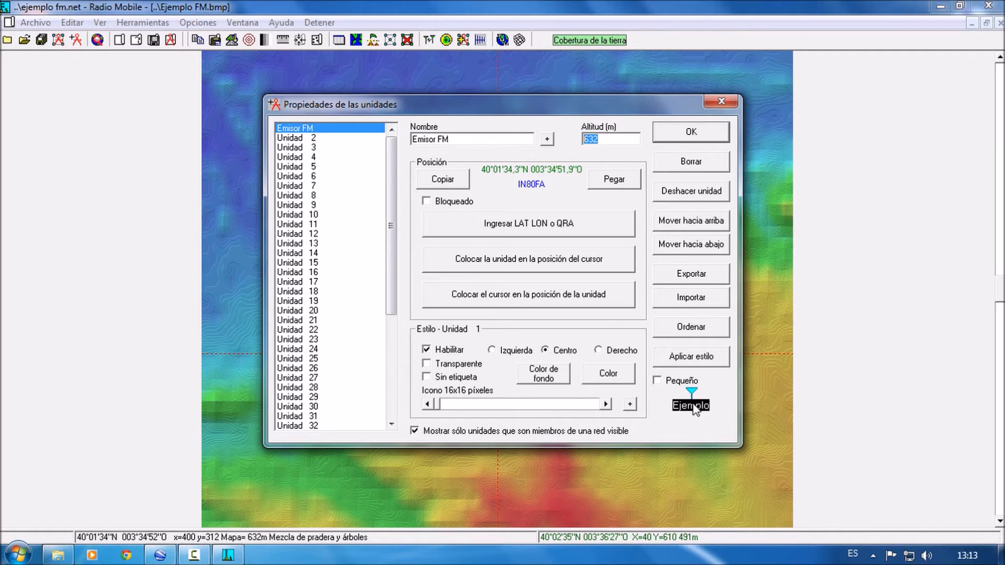
- Try out the label alignment, enable, transparent and no-label style options for Emisor FM
click(610, 352)
click(557, 350)
click(531, 355)
click(559, 358)
click(426, 349)
click(426, 350)
click(427, 365)
click(427, 365)
click(427, 377)
click(427, 377)
- Review the background colour and text colour choices for Emisor FM's label and accept both as they are
click(557, 378)
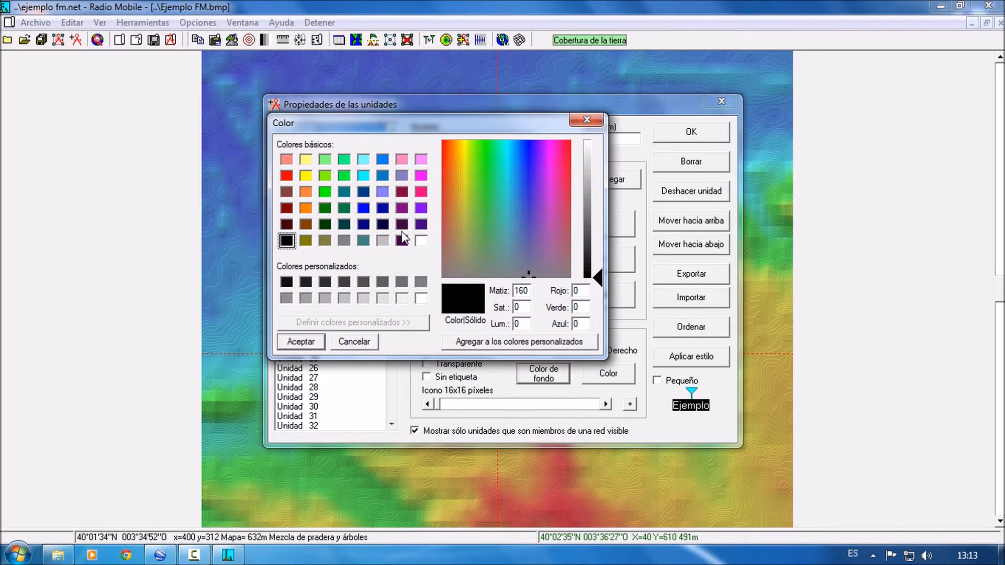
click(316, 345)
click(611, 375)
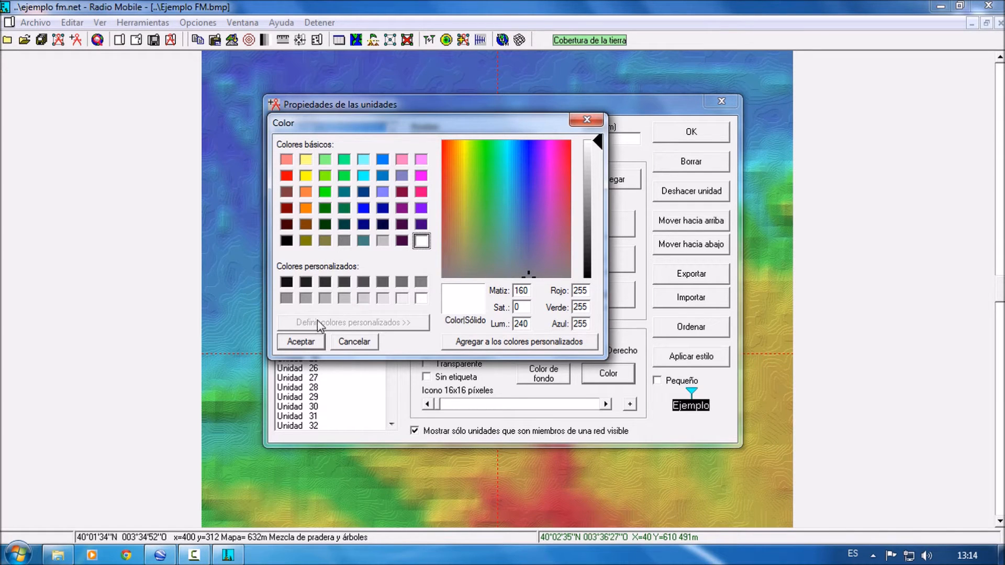
click(301, 342)
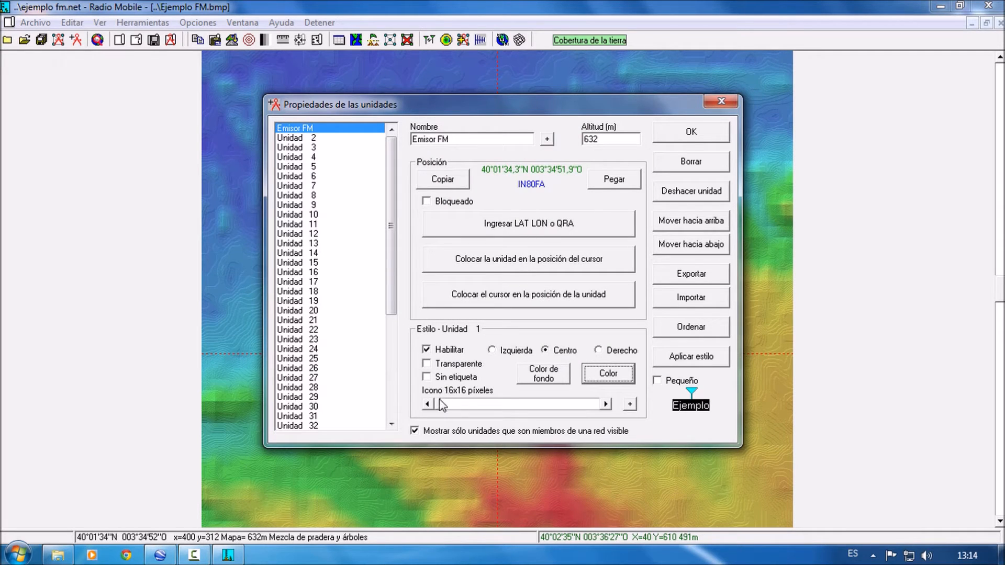
- Browse the unit icons and assign Emisor FM the 16x16 pixel tower-shaped icon
click(609, 405)
click(609, 404)
click(609, 404)
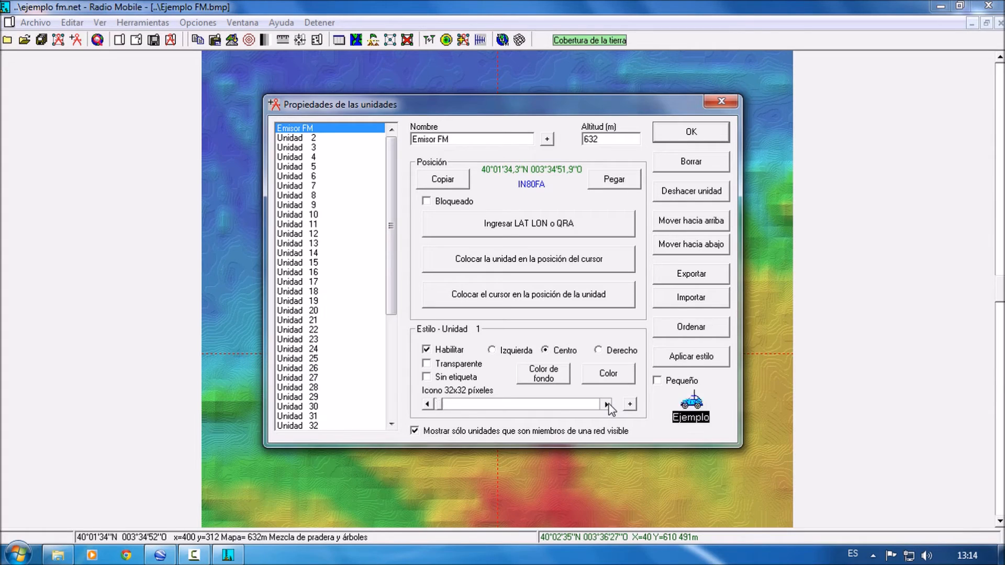
click(428, 404)
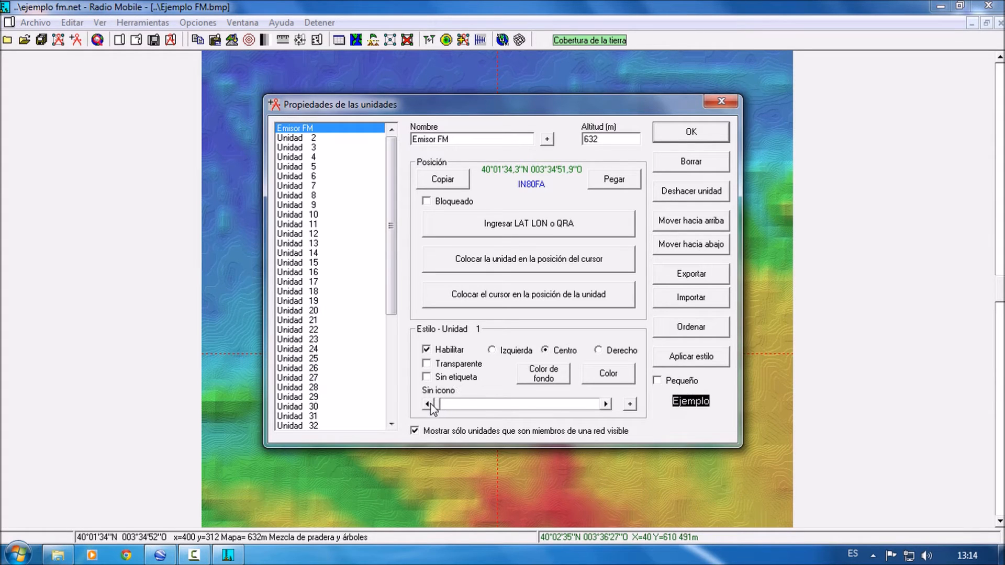
click(608, 404)
click(608, 405)
click(608, 404)
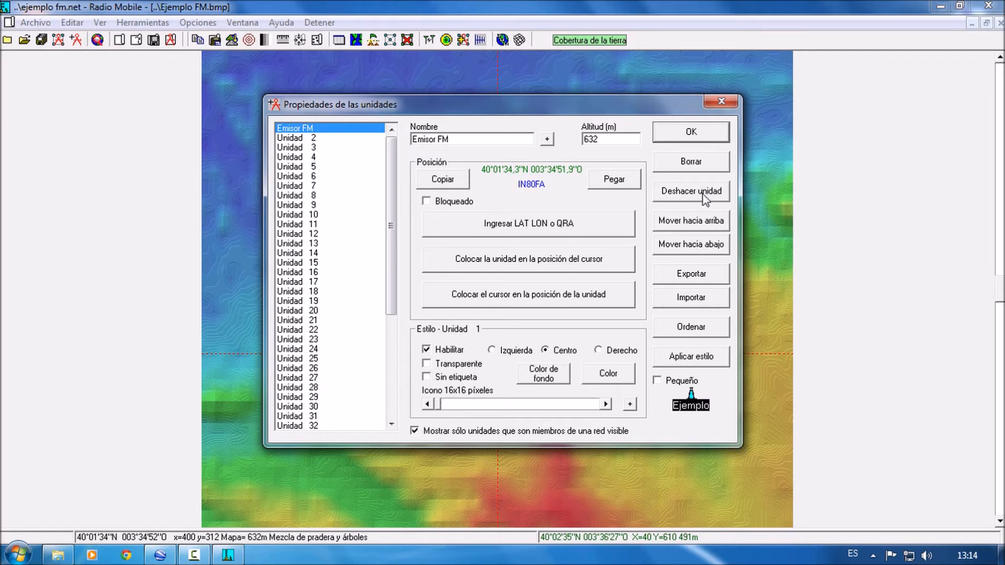
- Try reordering Emisor FM down the unit list and return it to first place
click(691, 220)
click(691, 244)
click(692, 244)
click(694, 227)
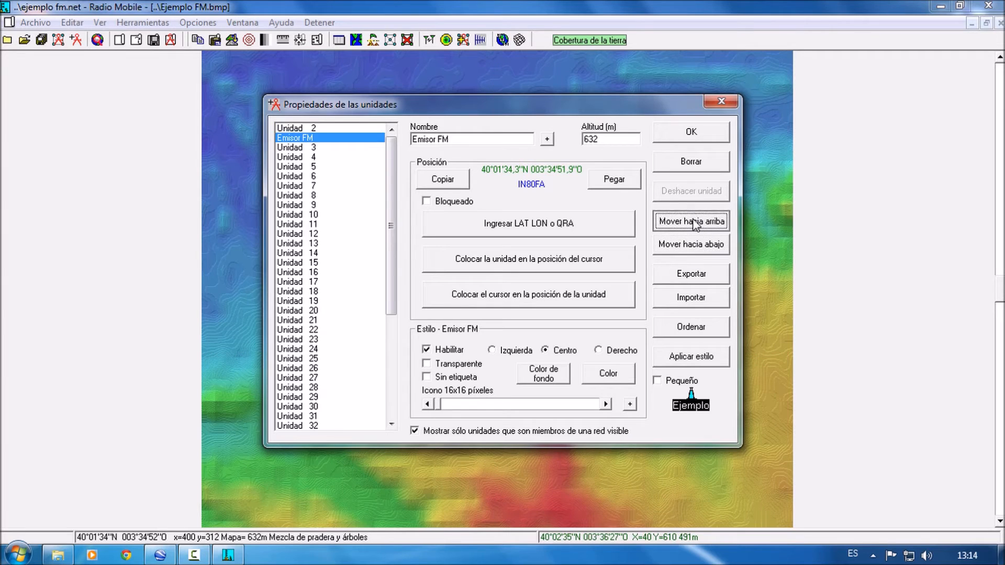
click(695, 226)
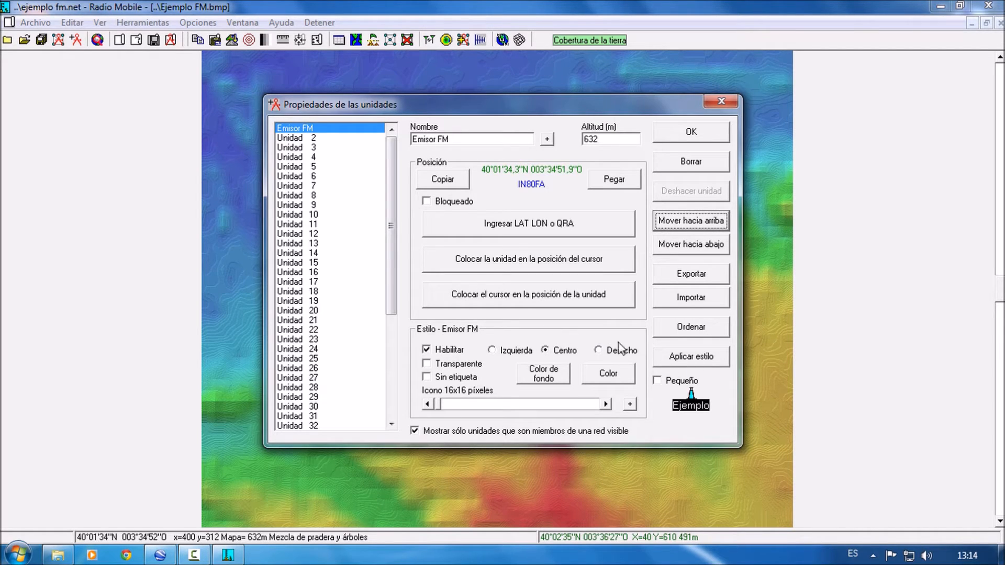
- Decline applying Emisor FM's style to all units and accept the unit properties with the small-size option off
click(660, 355)
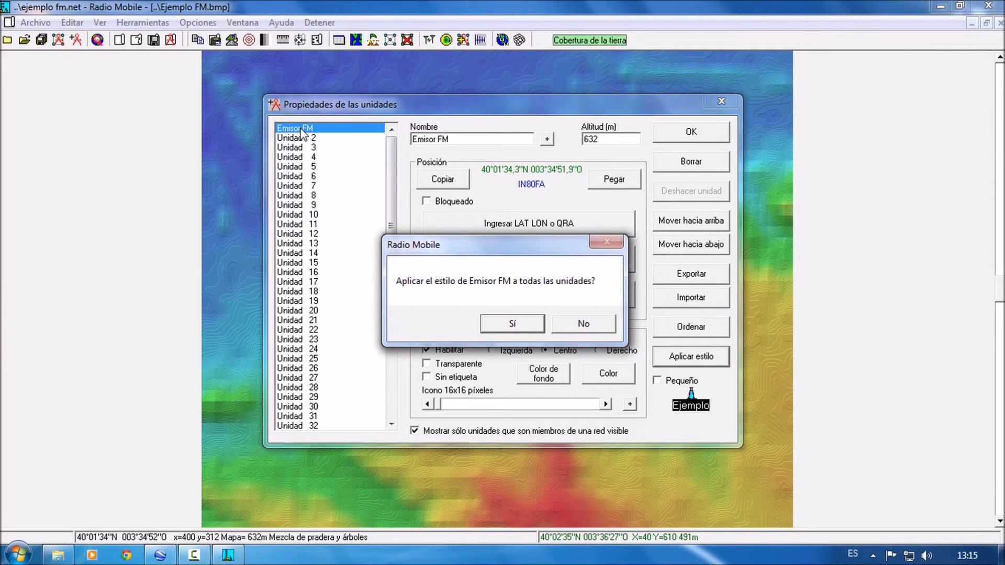
click(585, 323)
click(660, 382)
click(659, 382)
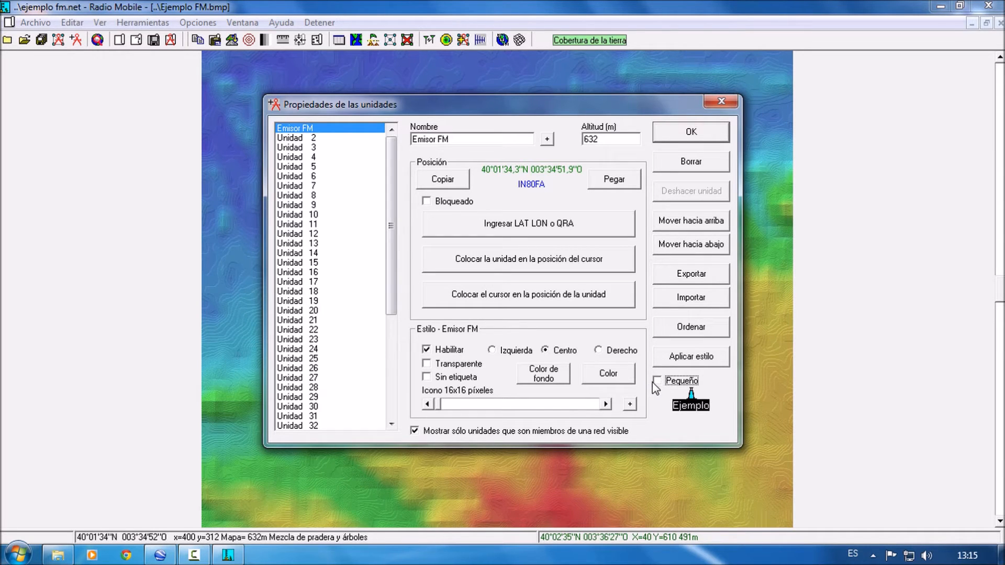
click(692, 132)
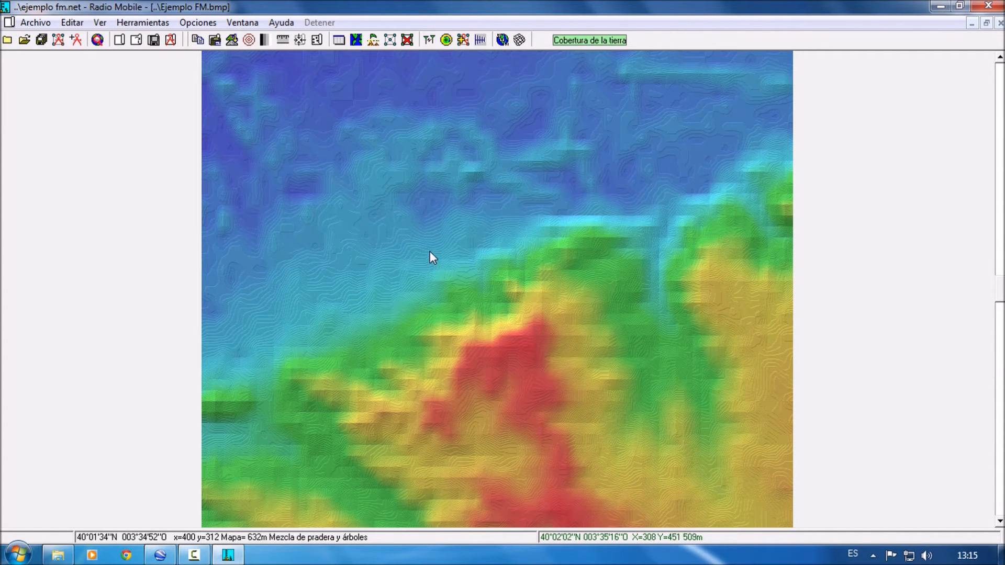
- Set the map cursor on the blue lowland at 40°02'20"N 003°35'50"O and place the second unit there
click(336, 186)
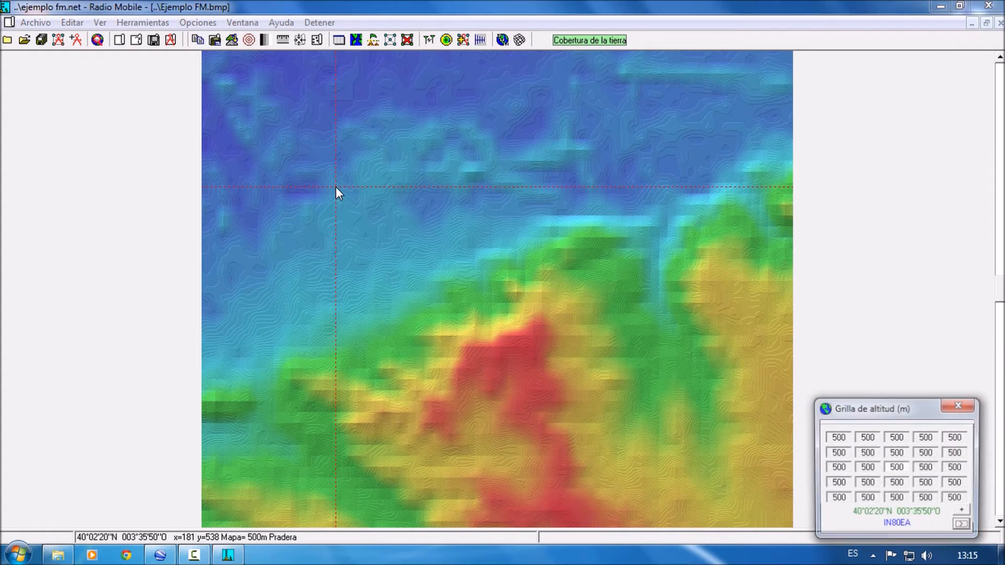
click(76, 40)
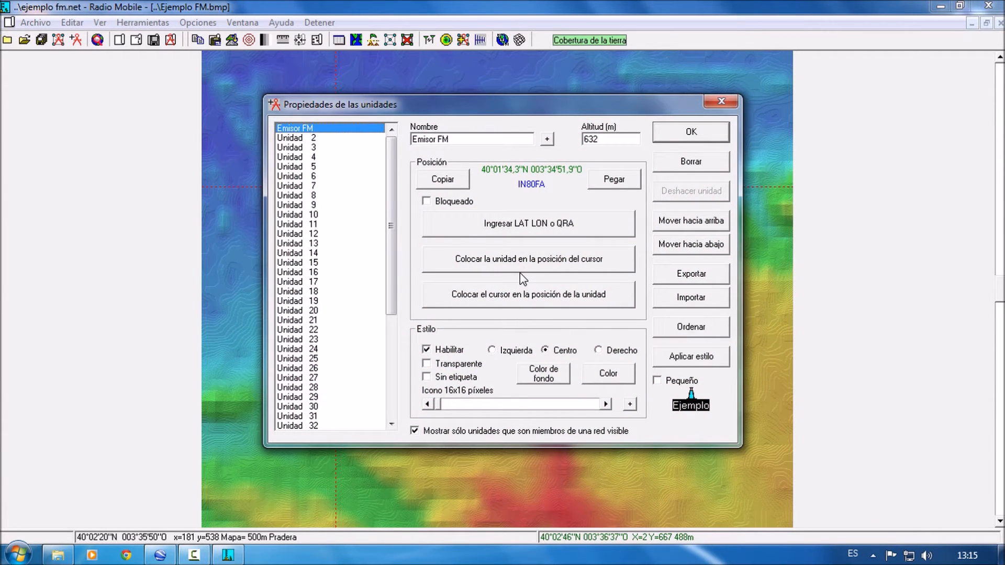
click(535, 265)
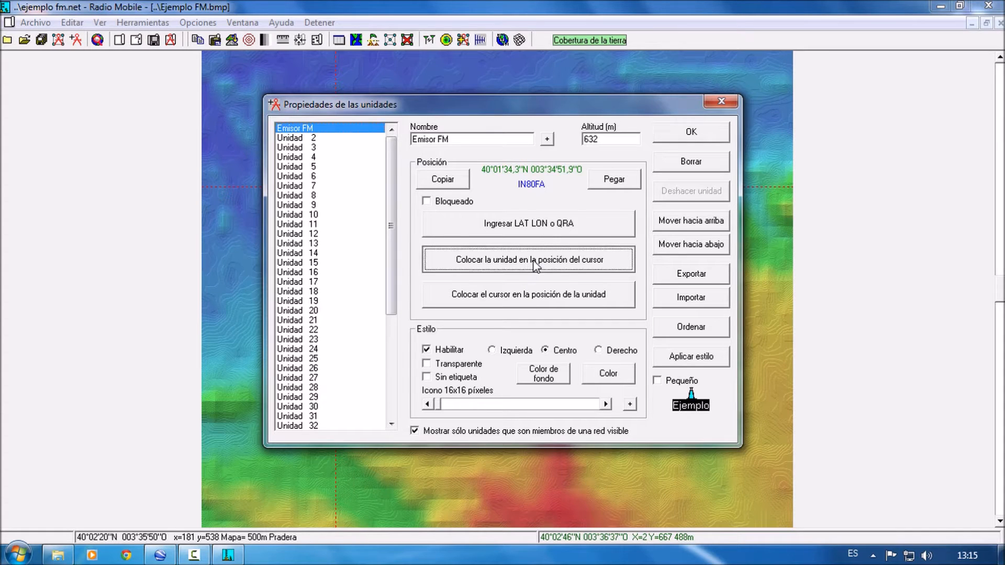
click(342, 138)
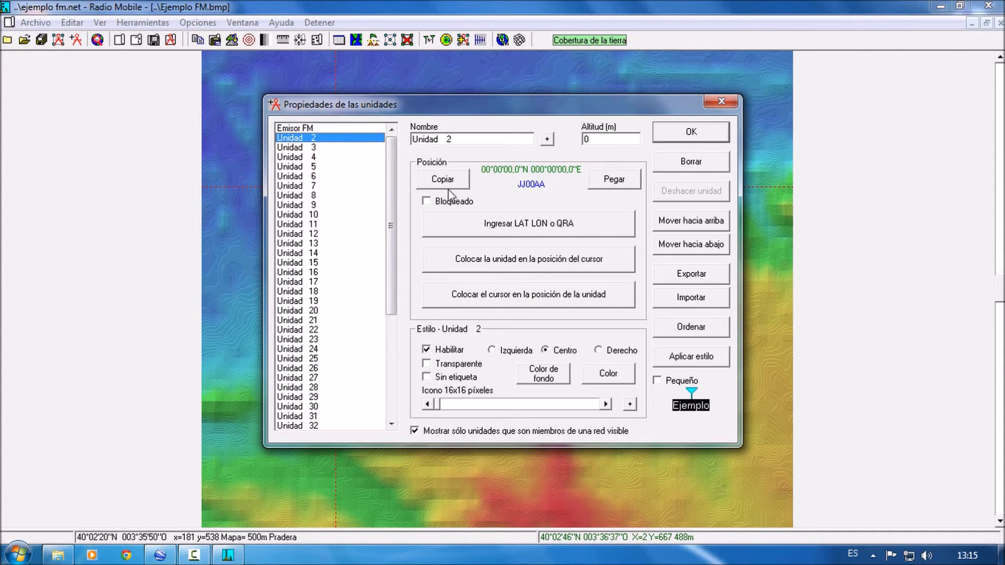
click(545, 266)
- Rename the second unit as Receptor FM and accept the unit properties
click(384, 137)
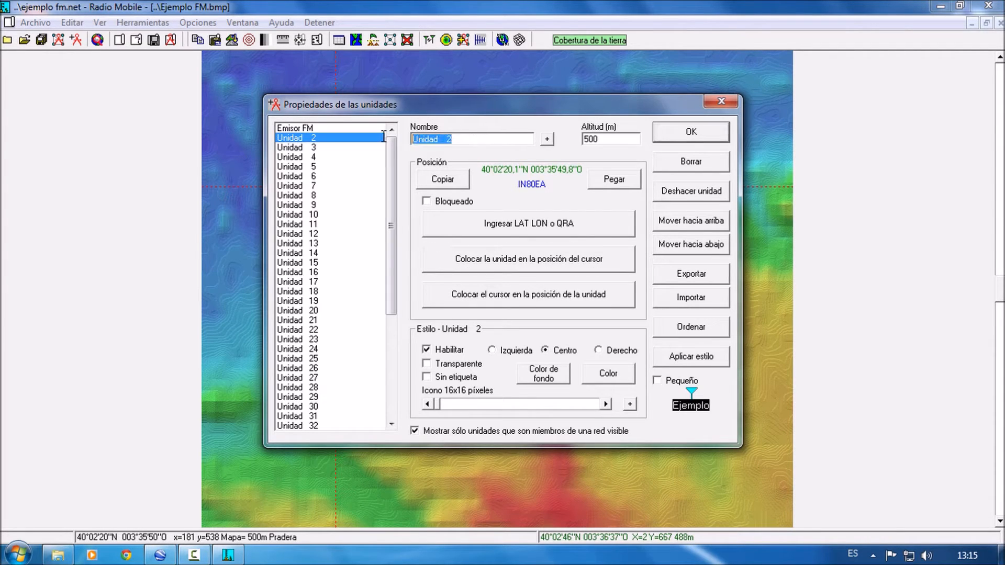
text(Receptor FM)
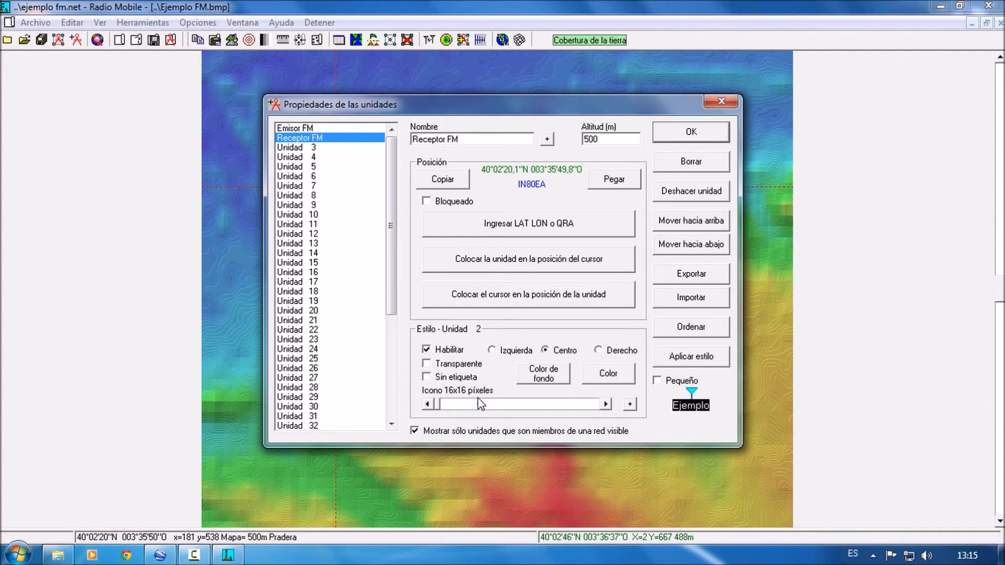
click(704, 136)
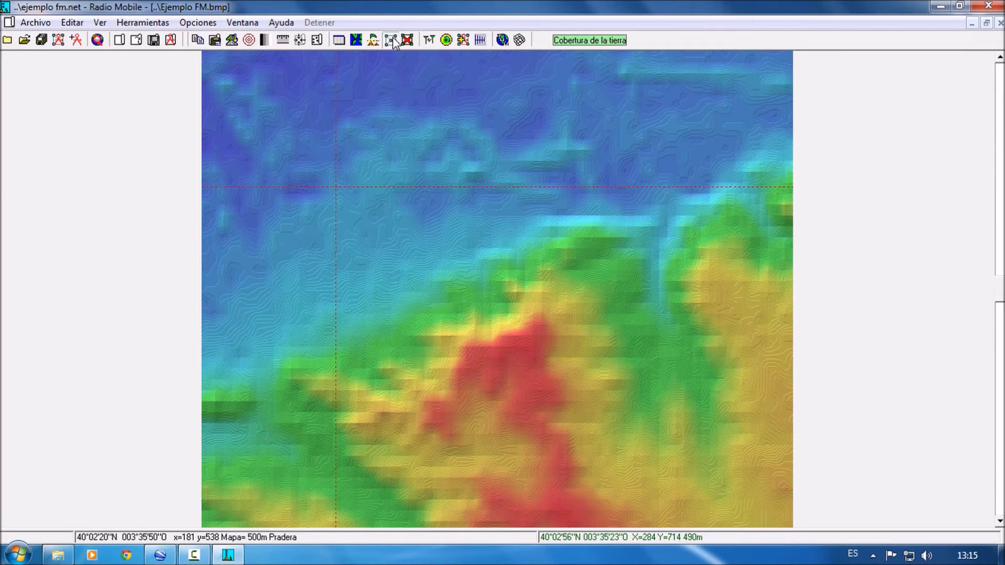
- Make Emisor FM and Receptor FM members of the Ejemplo FM network in the network properties
click(28, 25)
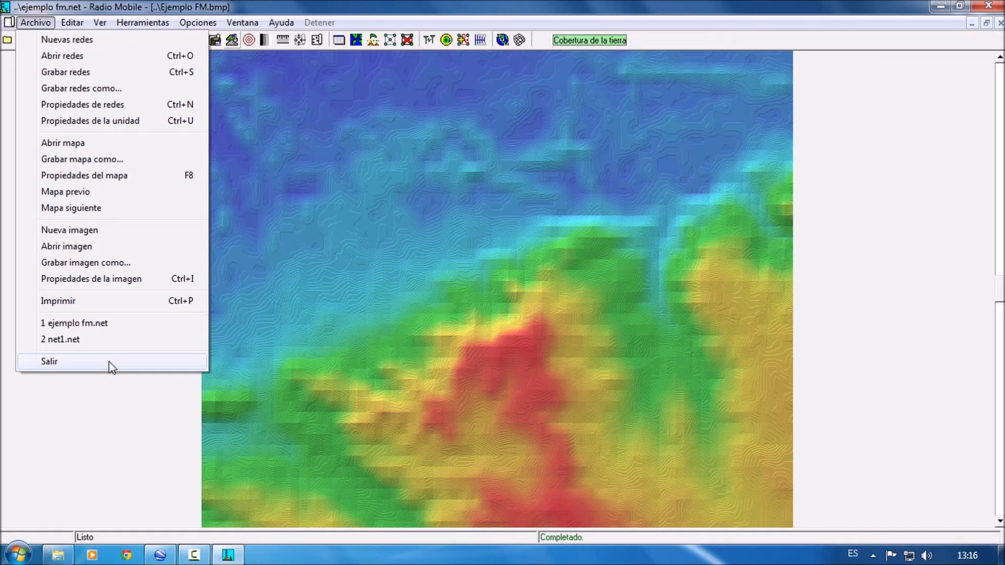
click(84, 106)
click(559, 168)
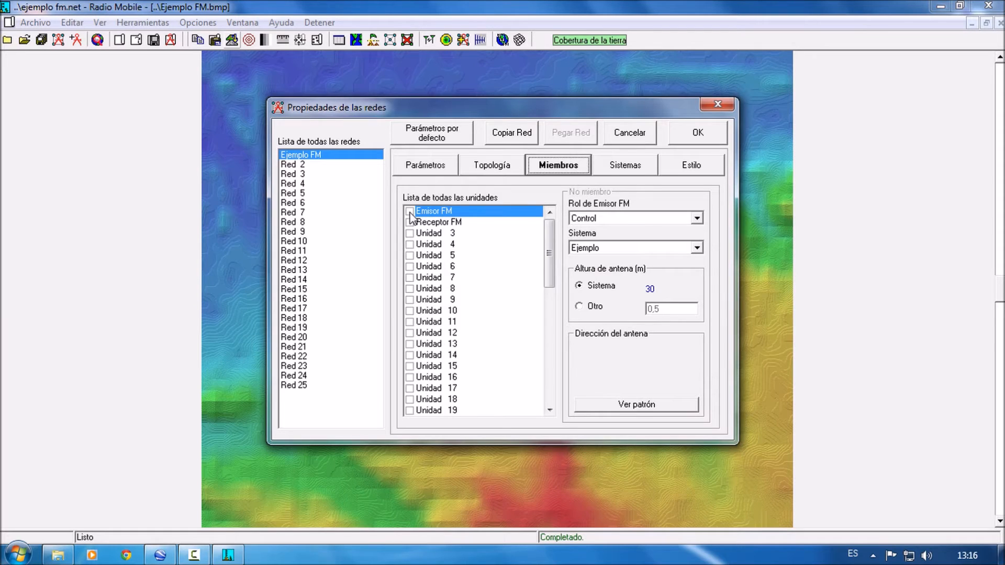
click(410, 212)
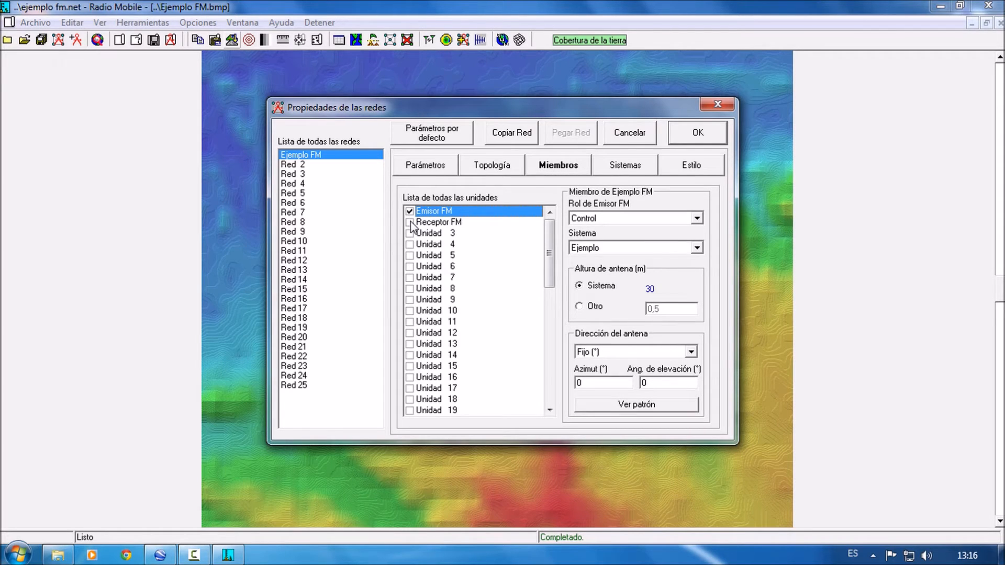
click(410, 223)
- Review Emisor FM's membership settings, the Ejemplo system parameters and the available antenna direction targets
click(445, 211)
click(634, 158)
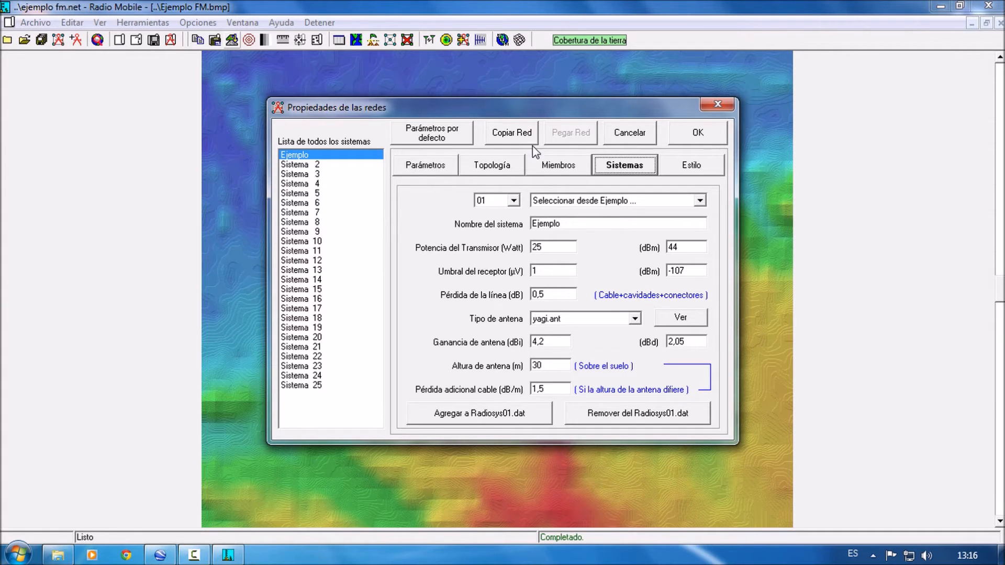
click(555, 166)
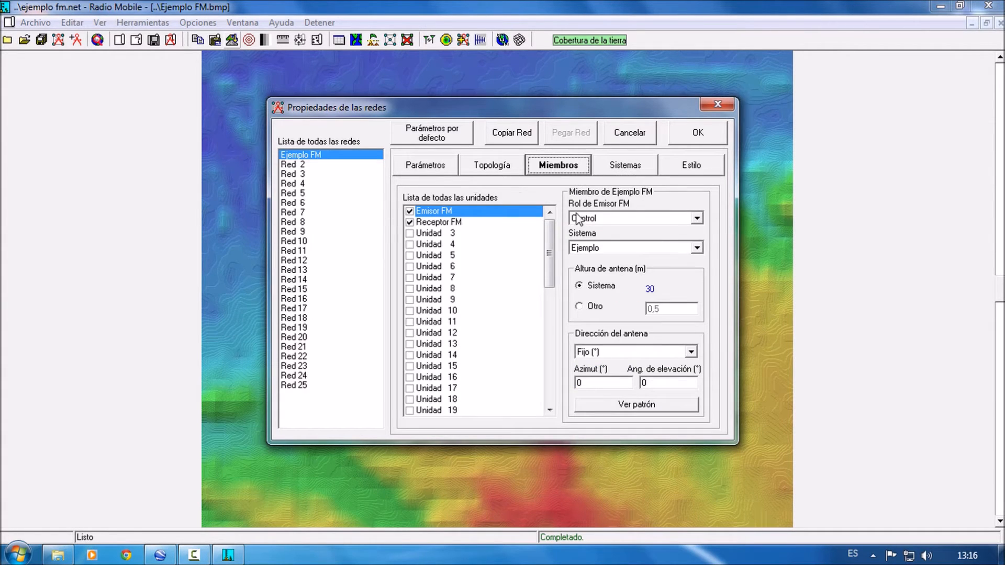
click(667, 352)
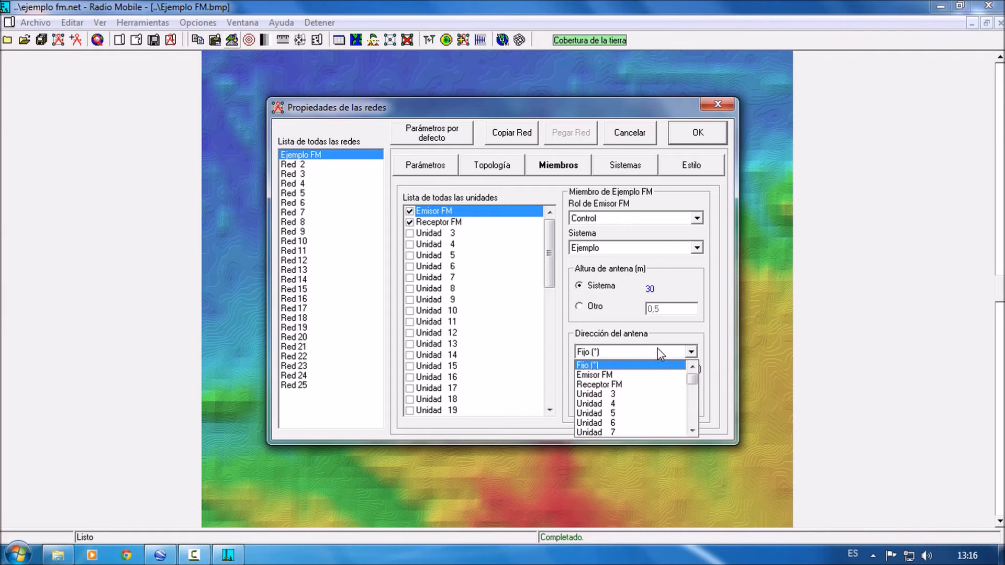
click(658, 350)
- Change the Ejemplo system's antenna type to omni.ant and return to the network's member settings
click(640, 167)
click(575, 317)
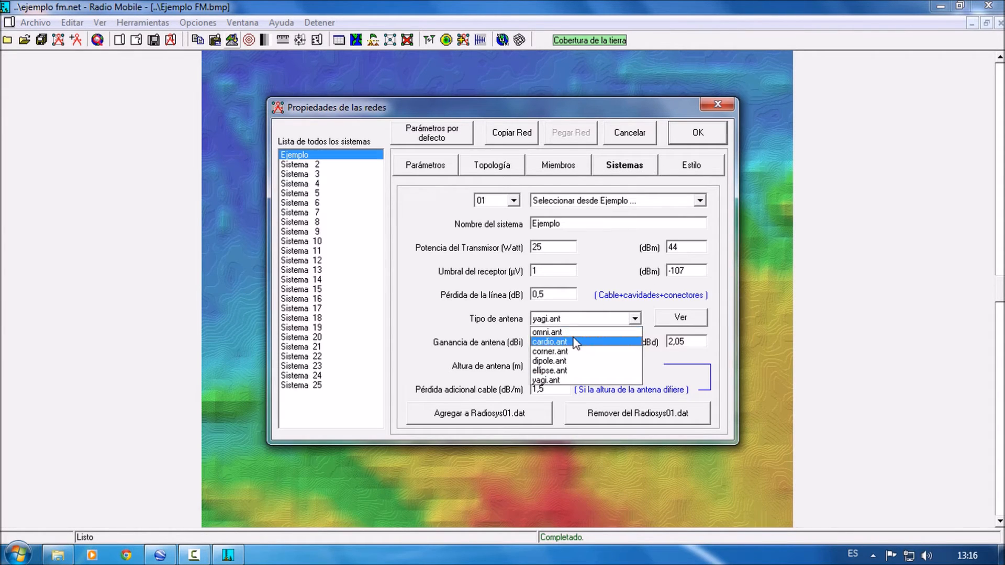
click(570, 332)
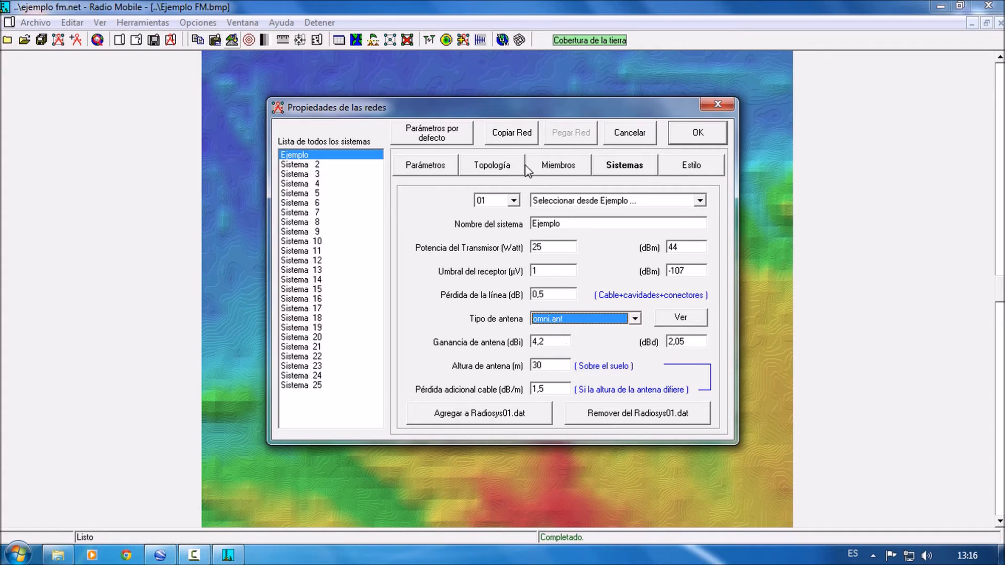
click(556, 166)
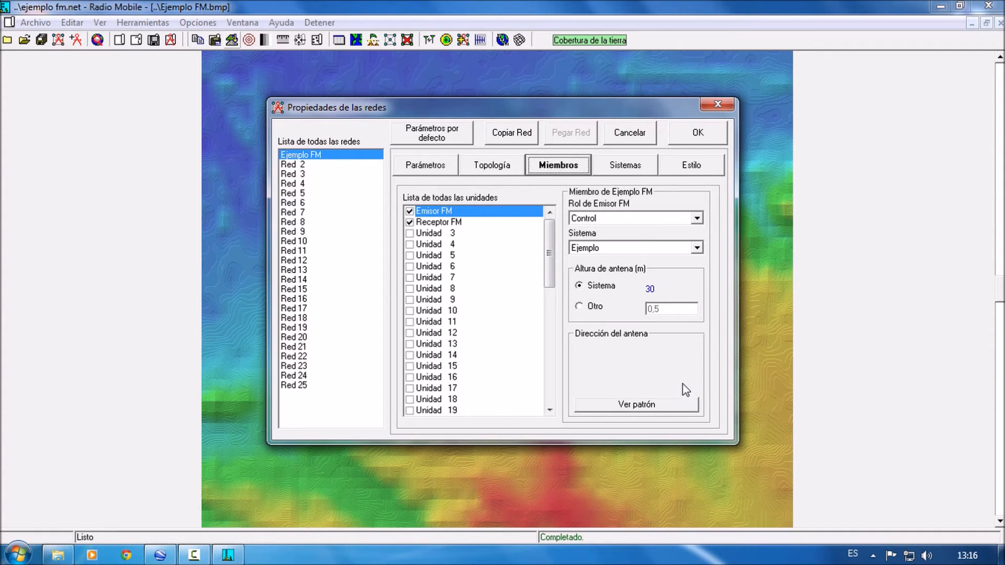
- Set Receptor FM's role to Subordinado and keep Ejemplo as its system
click(438, 224)
click(696, 219)
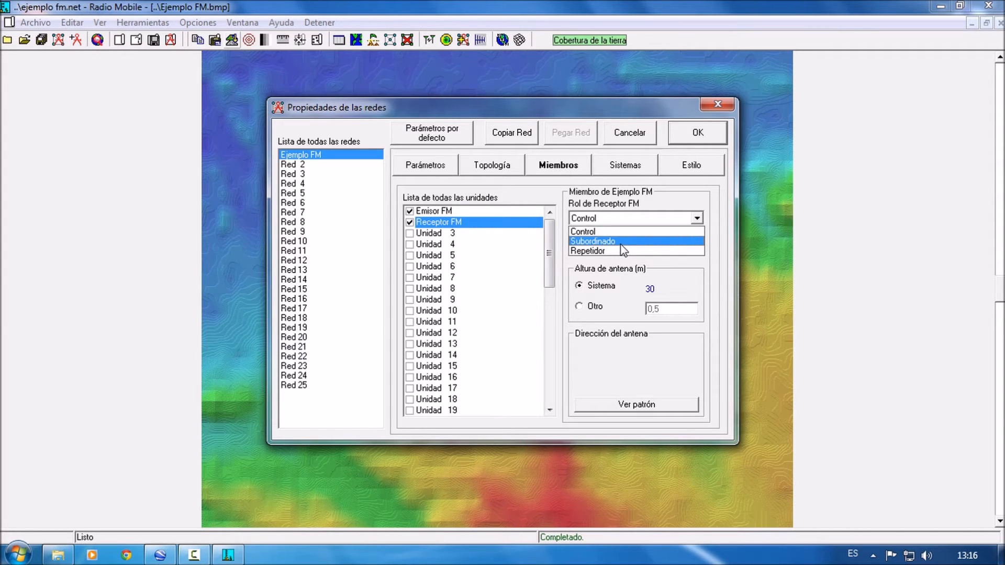
click(621, 243)
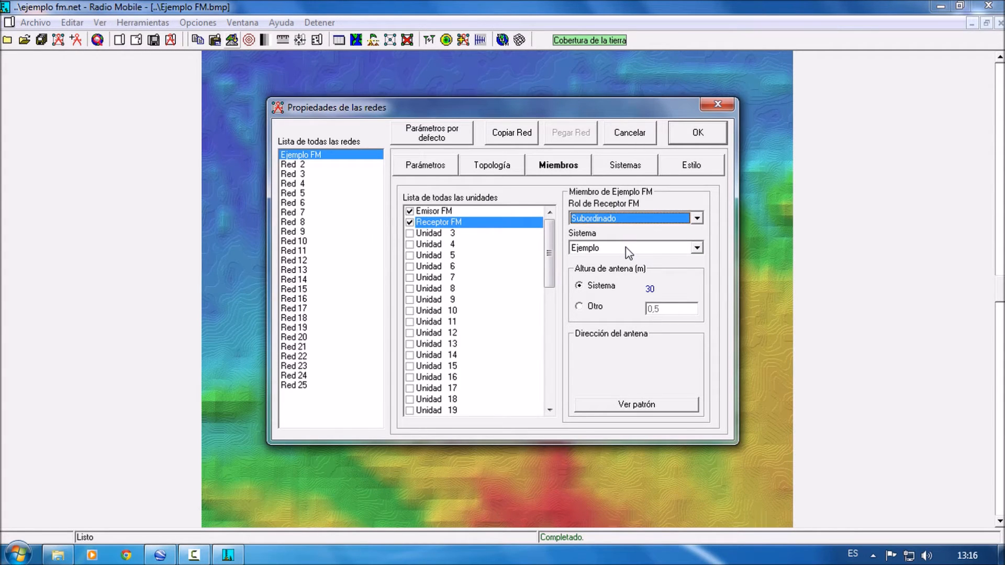
click(626, 248)
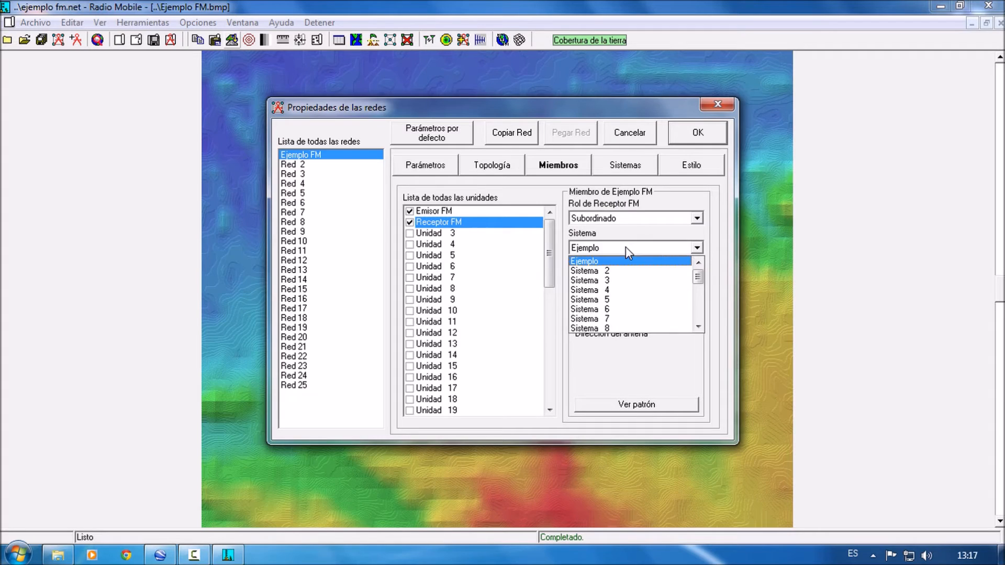
click(626, 247)
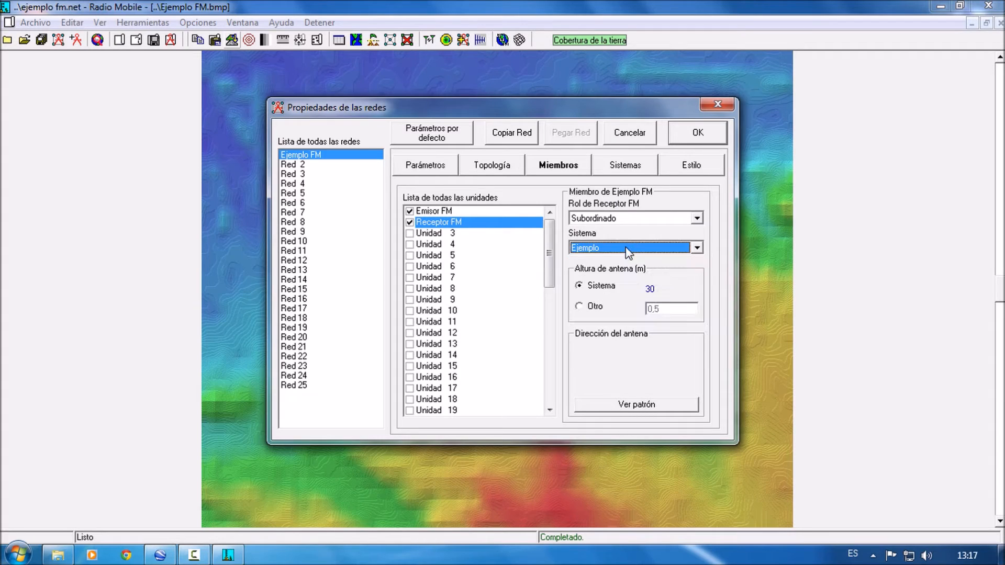
- Override Receptor FM's system antenna height with 15 m, save the network properties and show the network on the map
click(596, 307)
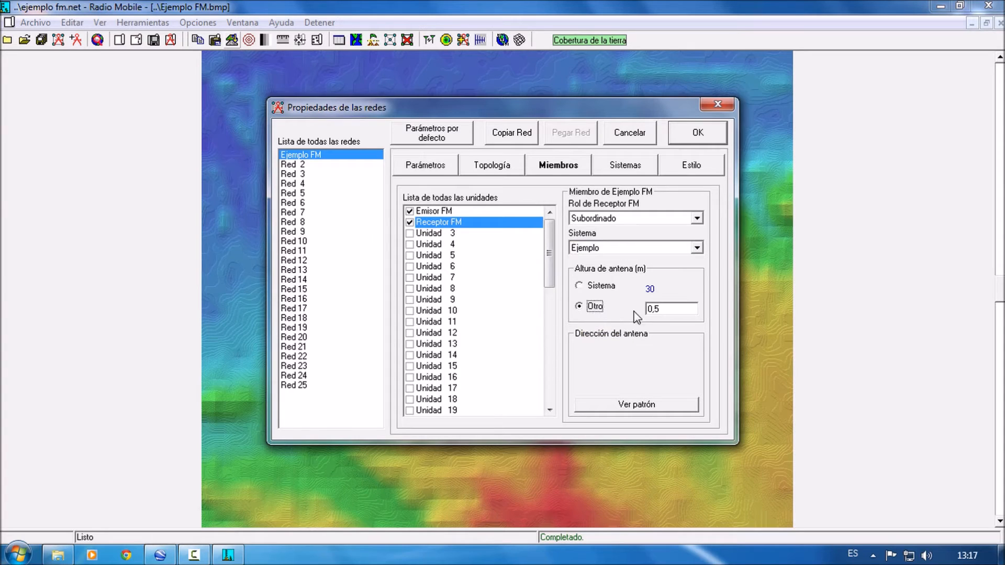
drag(673, 309, 642, 313)
text(15)
click(698, 133)
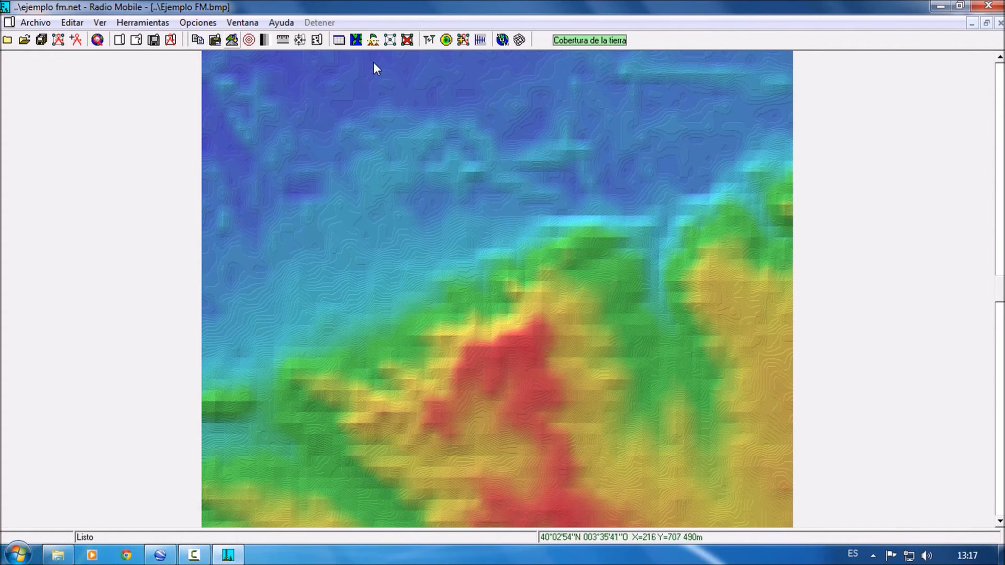
click(390, 40)
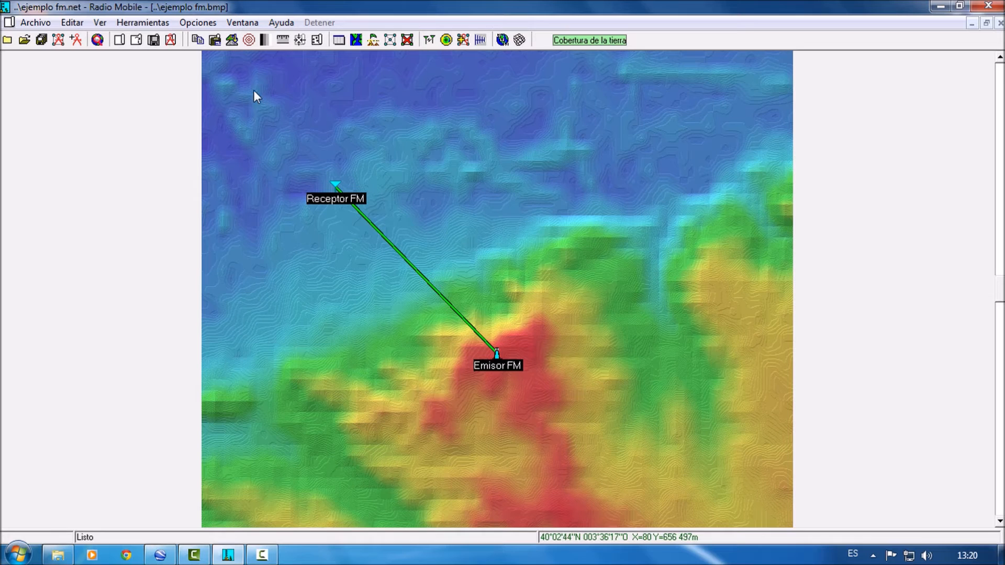
- Merge the relief map with GoogleMap aerial photos using Agregar, keep it as a new image and redisplay the network
click(231, 41)
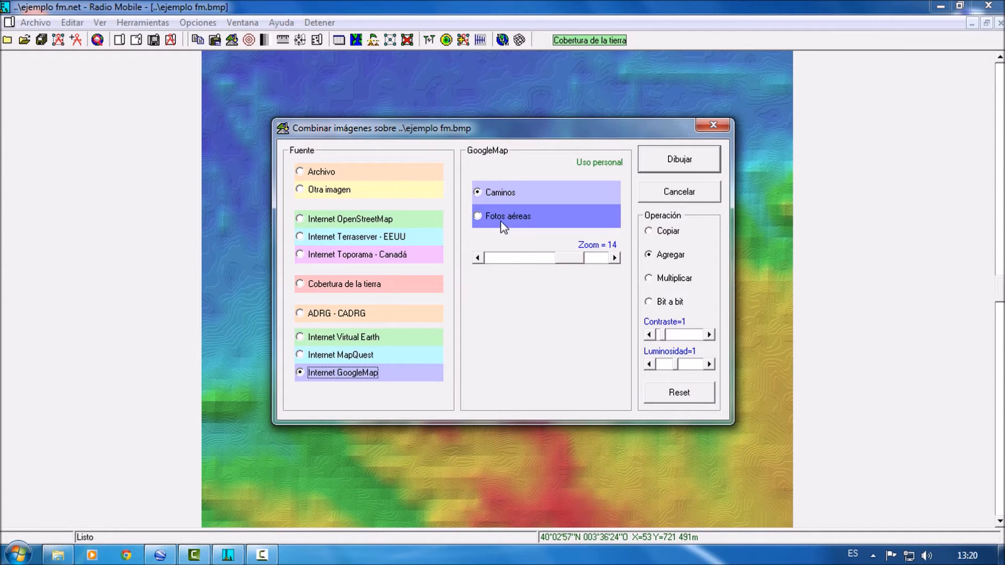
click(481, 215)
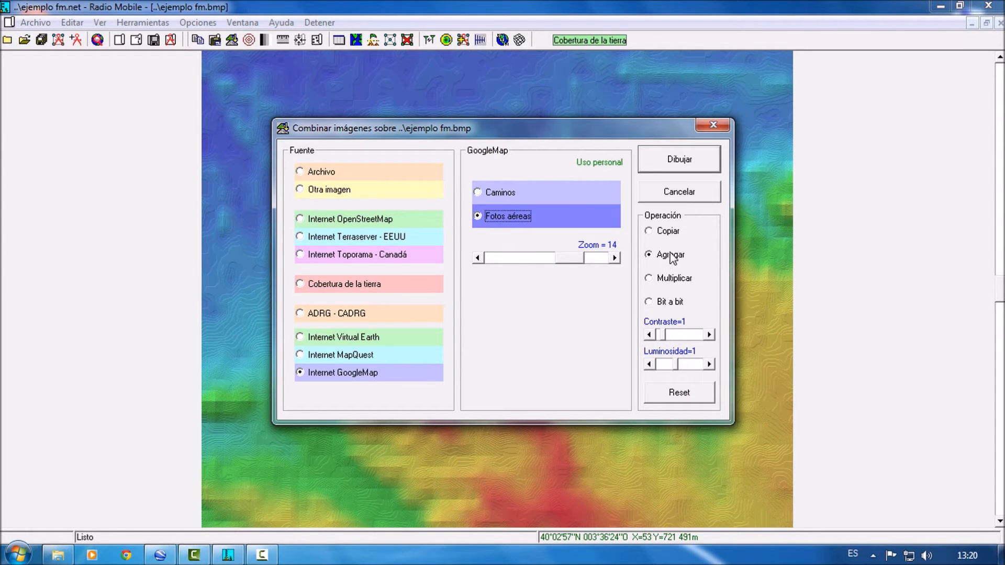
click(675, 163)
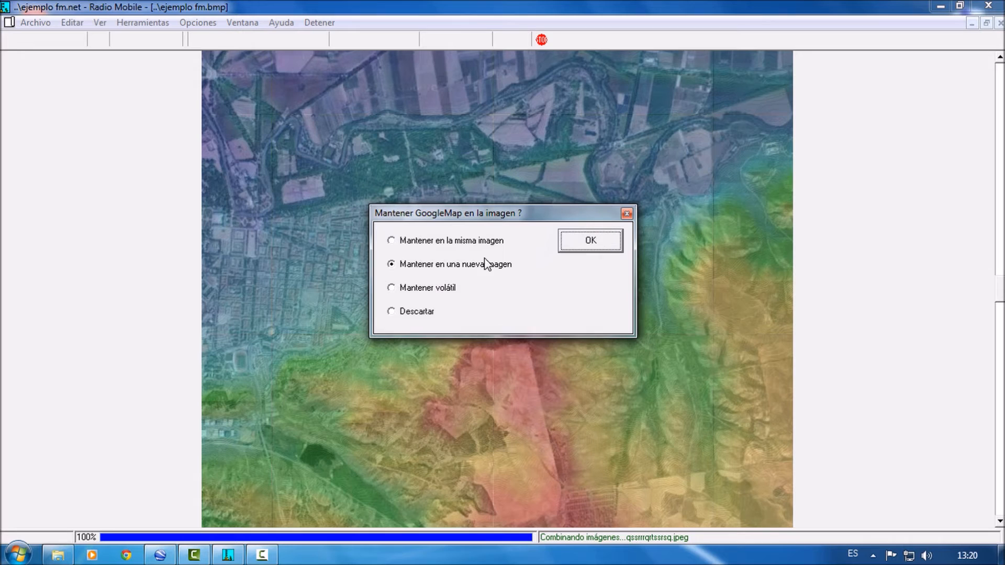
click(581, 245)
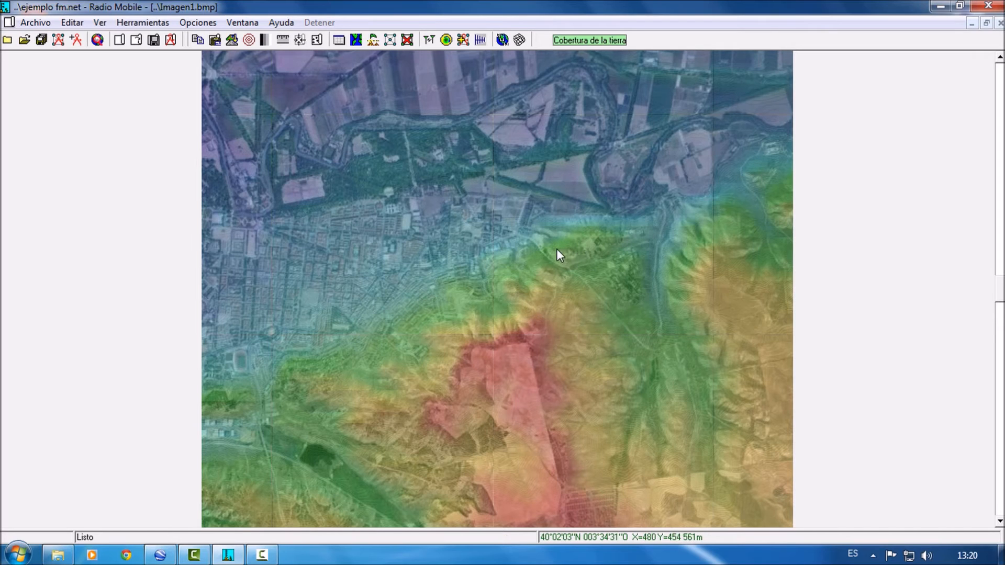
click(392, 40)
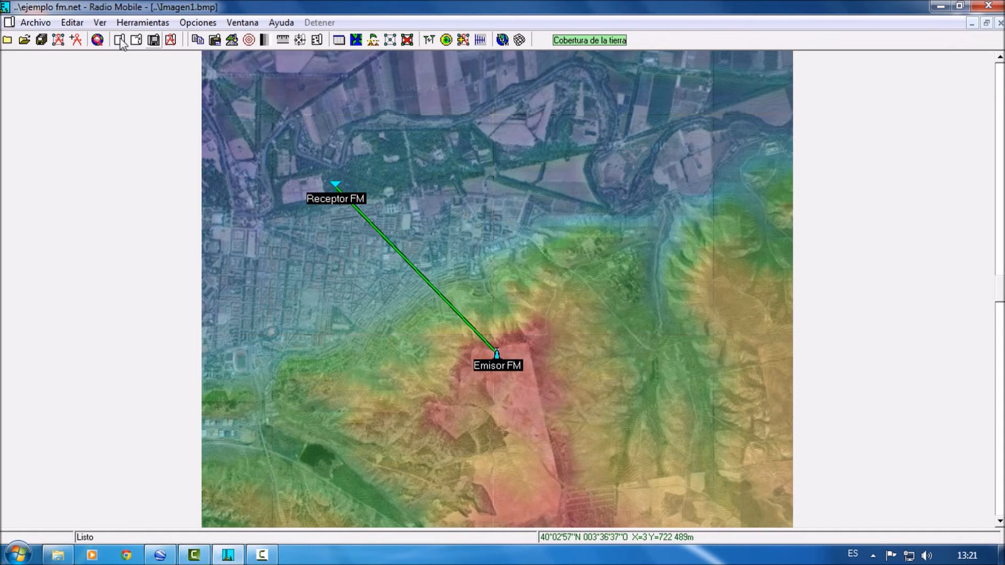
- Check the position lock setting of Receptor FM and Emisor FM in the unit properties
click(74, 41)
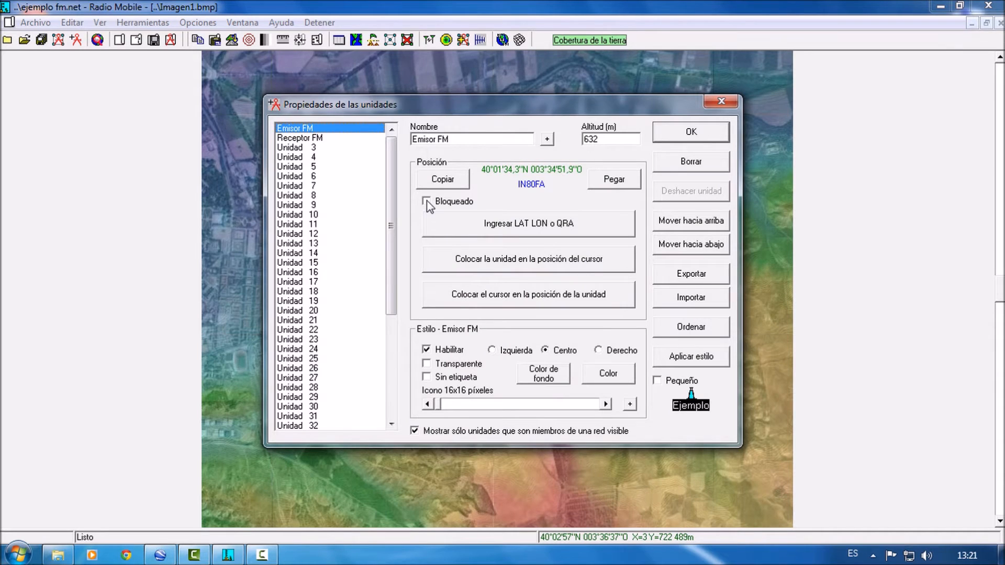
click(291, 137)
click(295, 129)
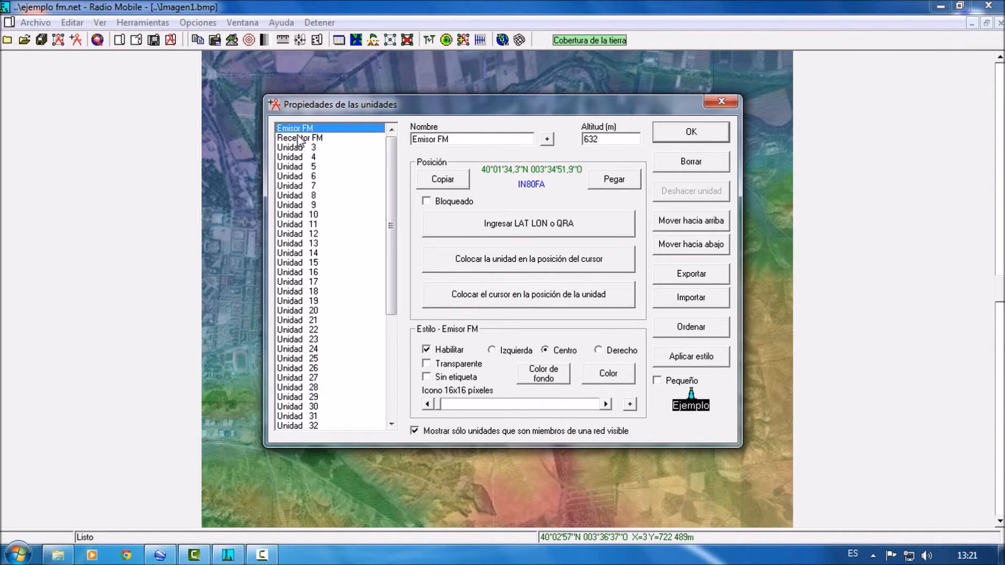
click(683, 137)
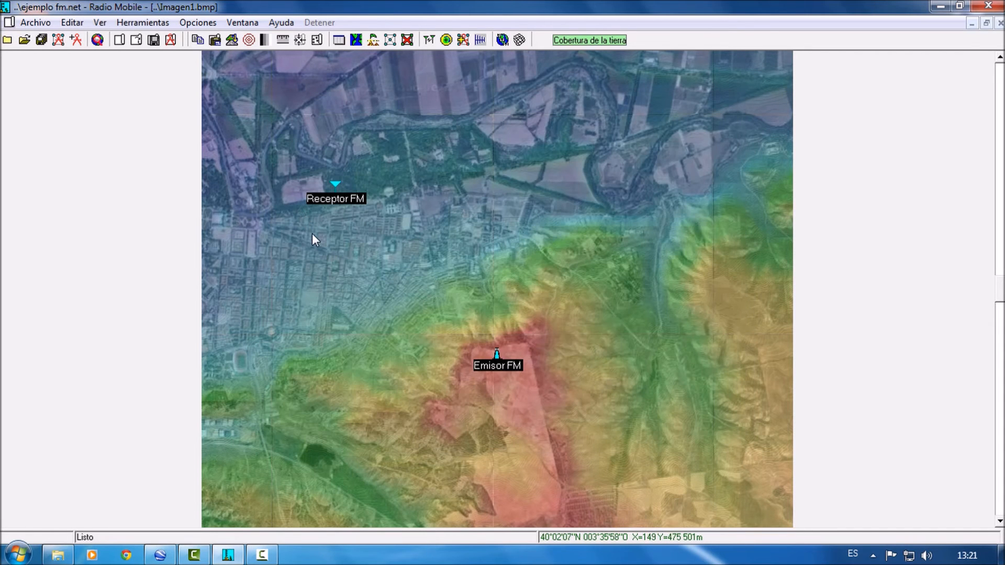
- Move Receptor FM to the northwestern edge of the town, at about 40°02'08"N 003°36'11"O
click(278, 229)
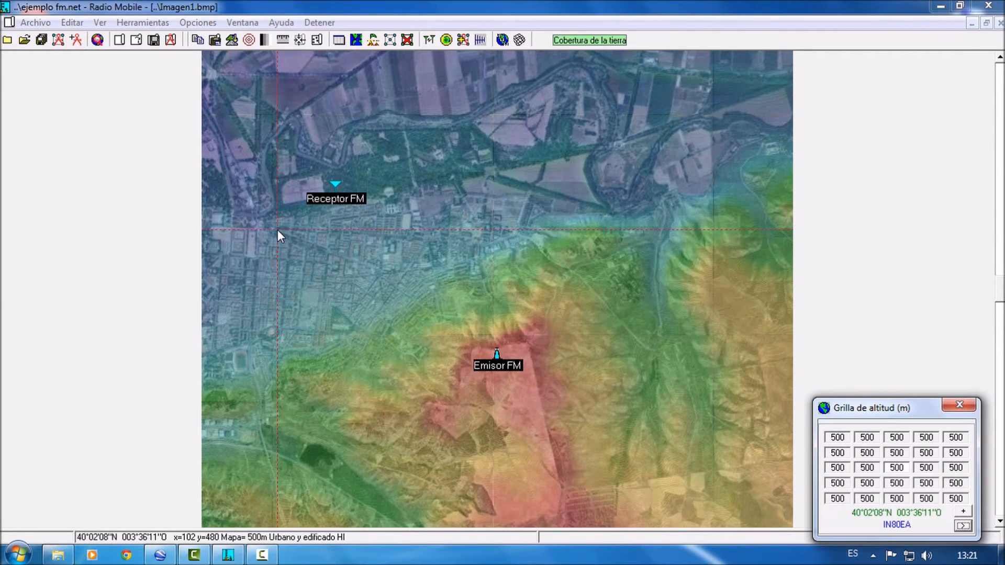
click(338, 199)
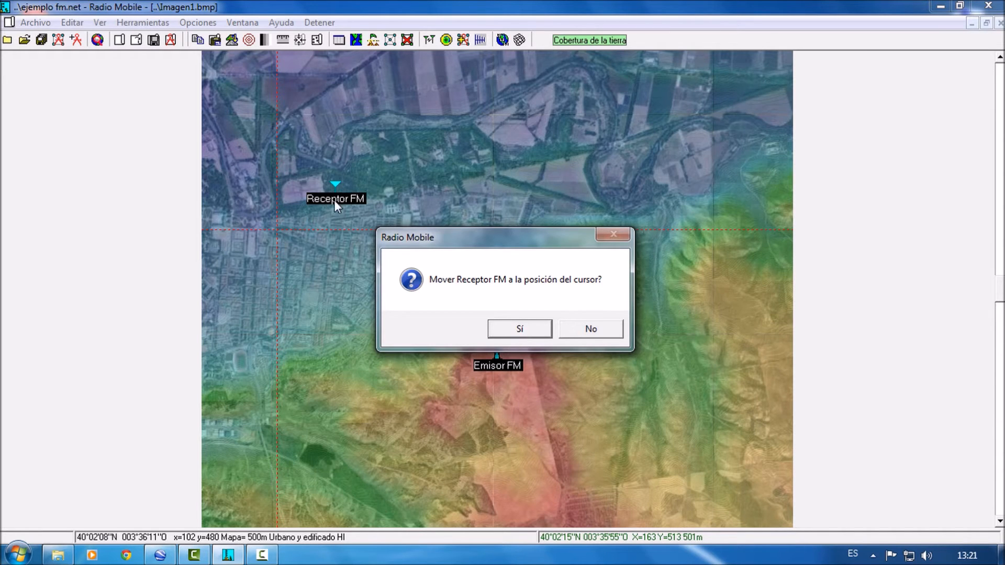
click(521, 327)
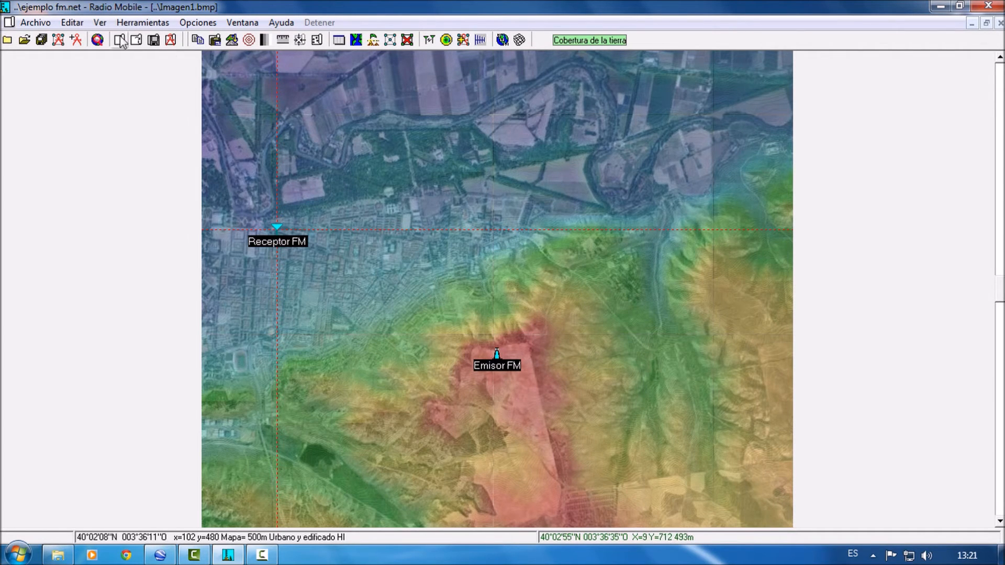
- Compare the coordinates, altitude and lock state of Emisor FM and the relocated Receptor FM in the unit properties
click(76, 41)
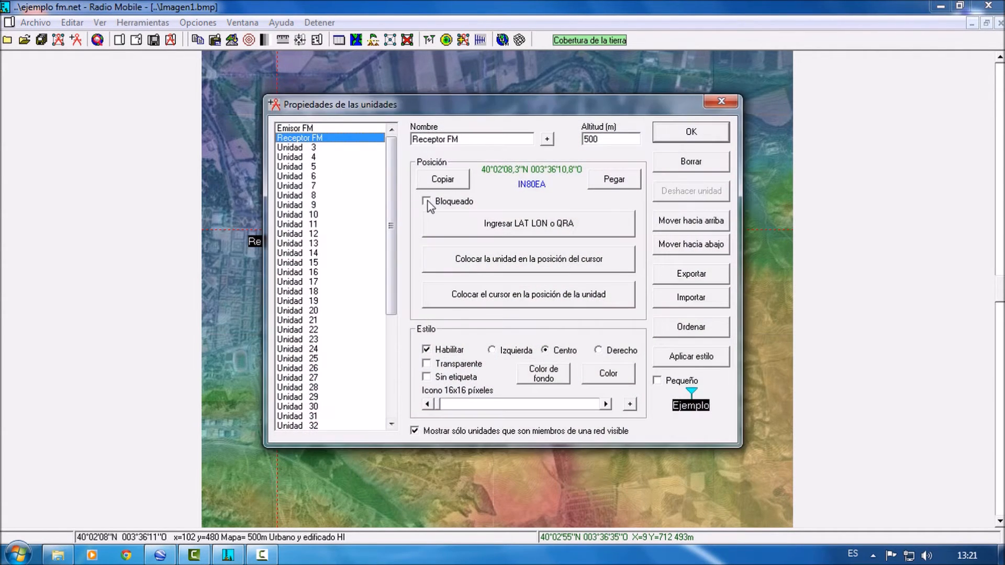
click(308, 129)
click(313, 138)
click(312, 129)
click(313, 137)
click(313, 128)
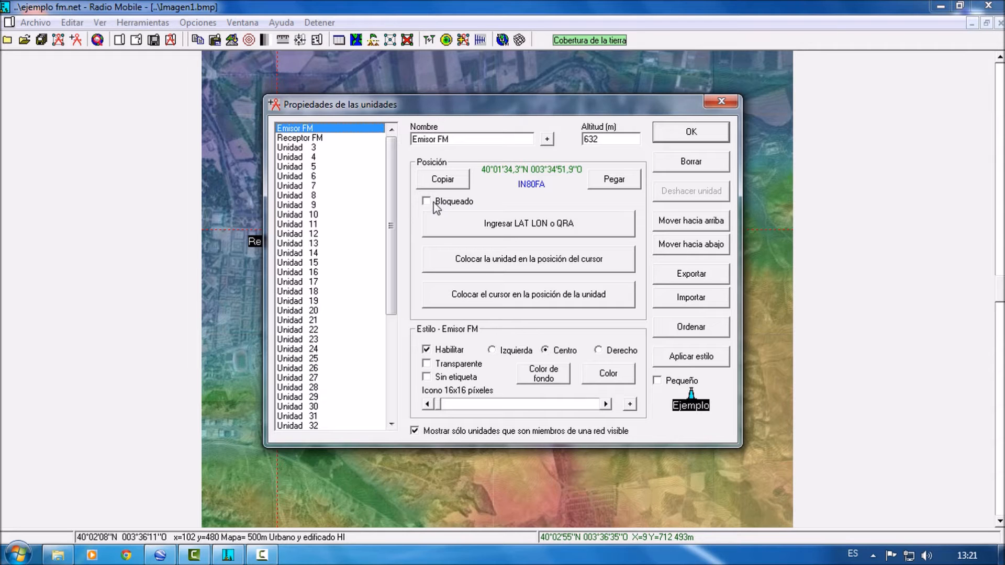
click(701, 137)
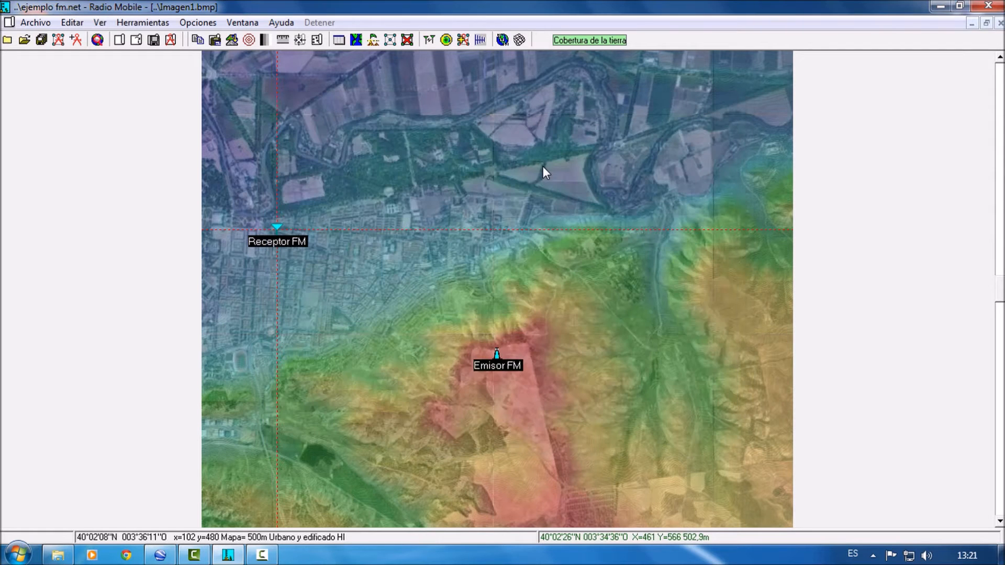
- Open the Enlace de radio analysis from Emisor FM to Receptor FM and inspect values along the terrain profile
click(428, 40)
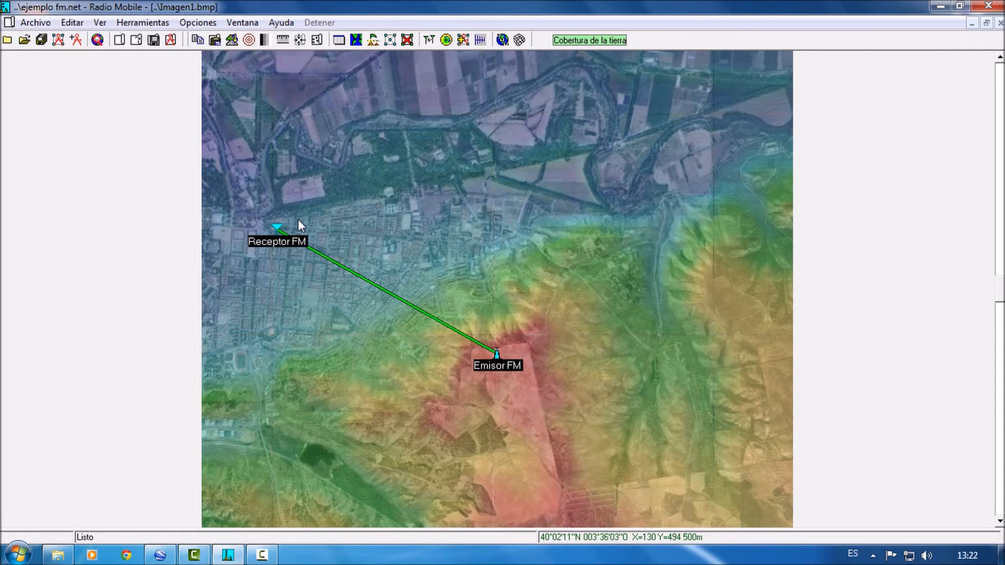
click(151, 23)
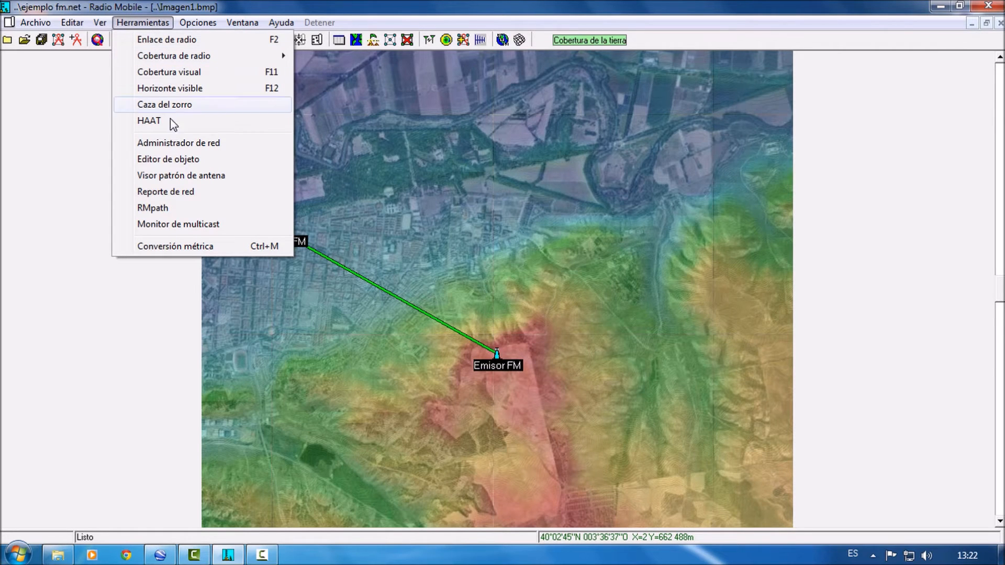
click(203, 43)
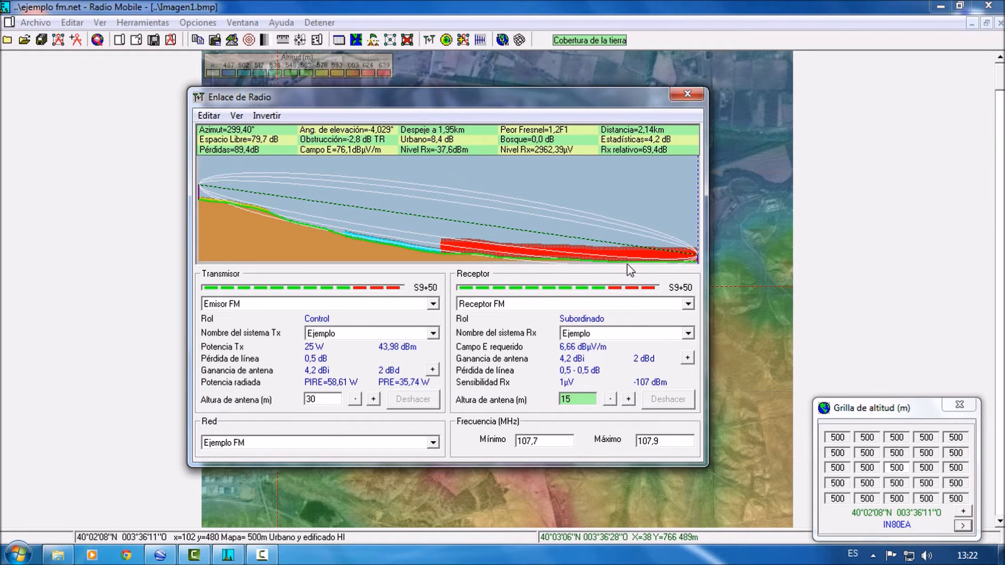
drag(674, 247, 588, 238)
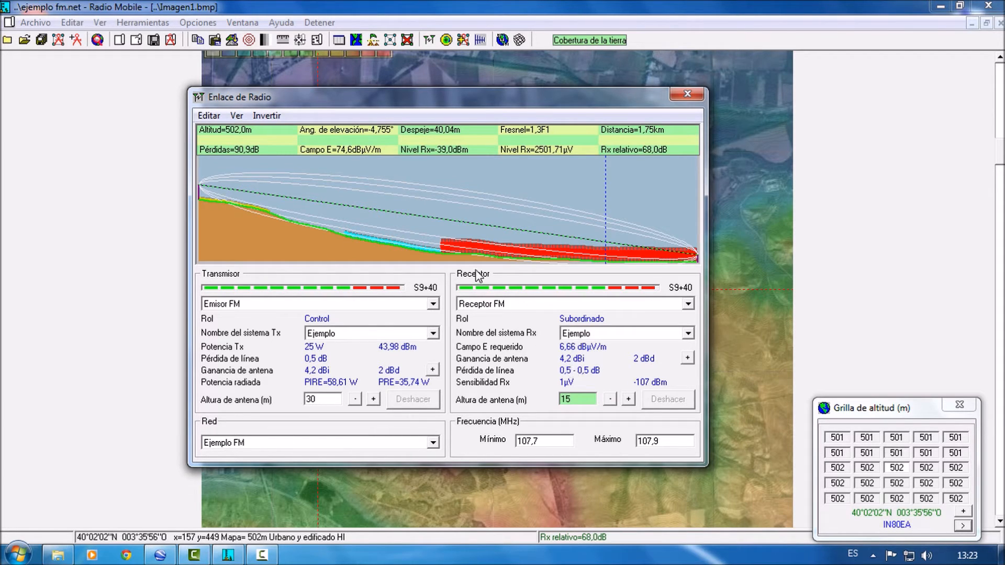
- Review the transmitter, receiver, transmit system and network choices in the radio link analysis, keeping the current selections
click(433, 305)
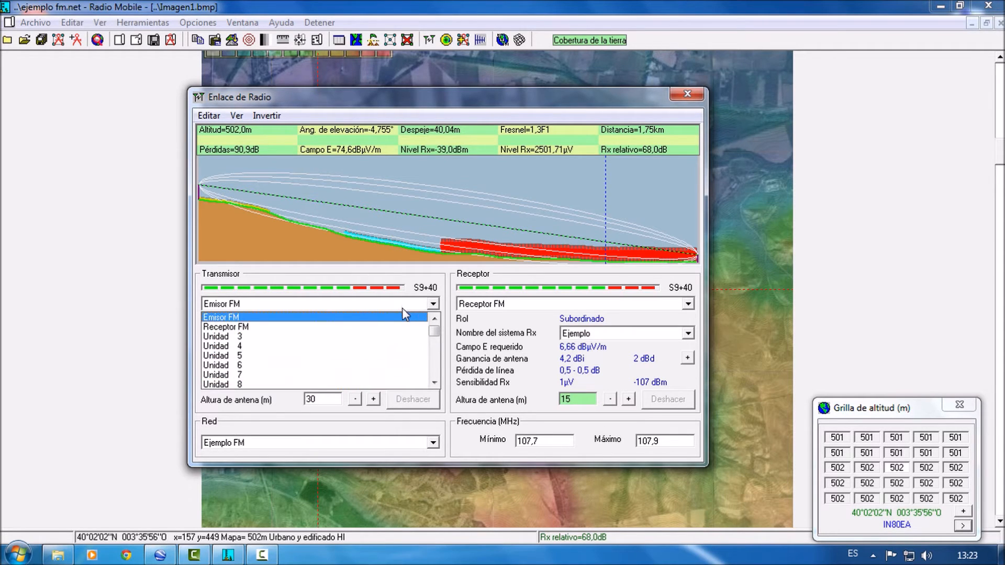
click(404, 303)
click(508, 303)
click(508, 303)
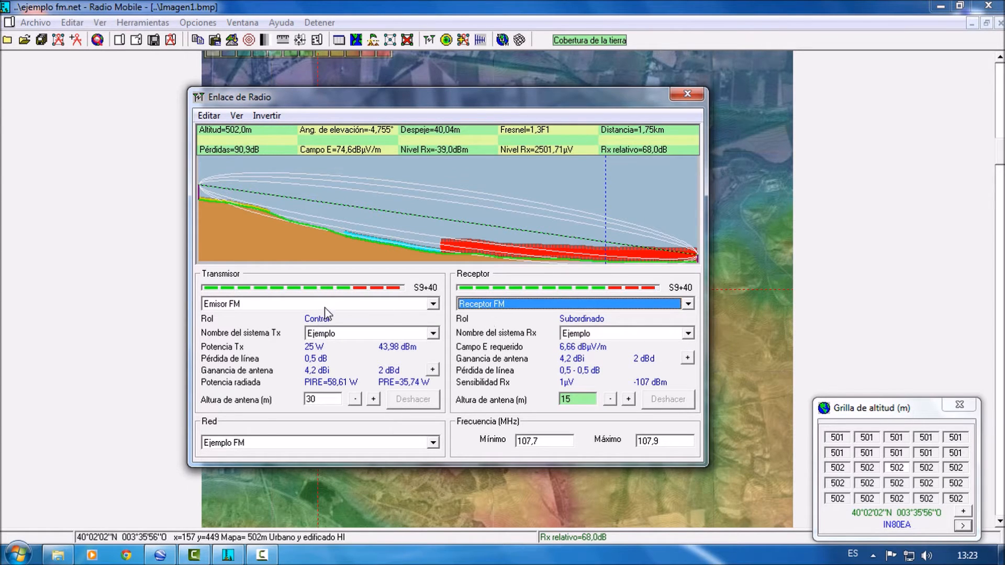
click(347, 333)
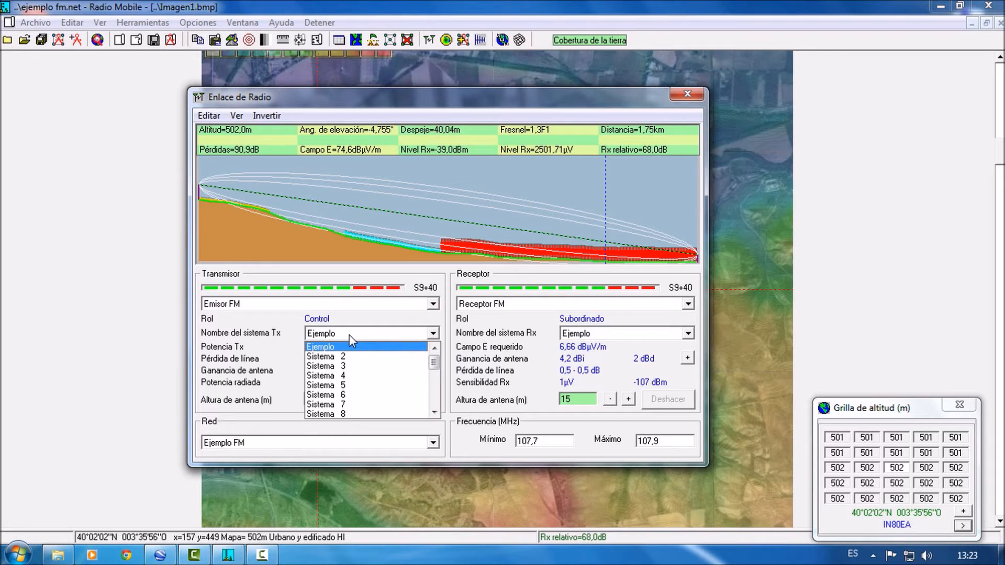
click(349, 334)
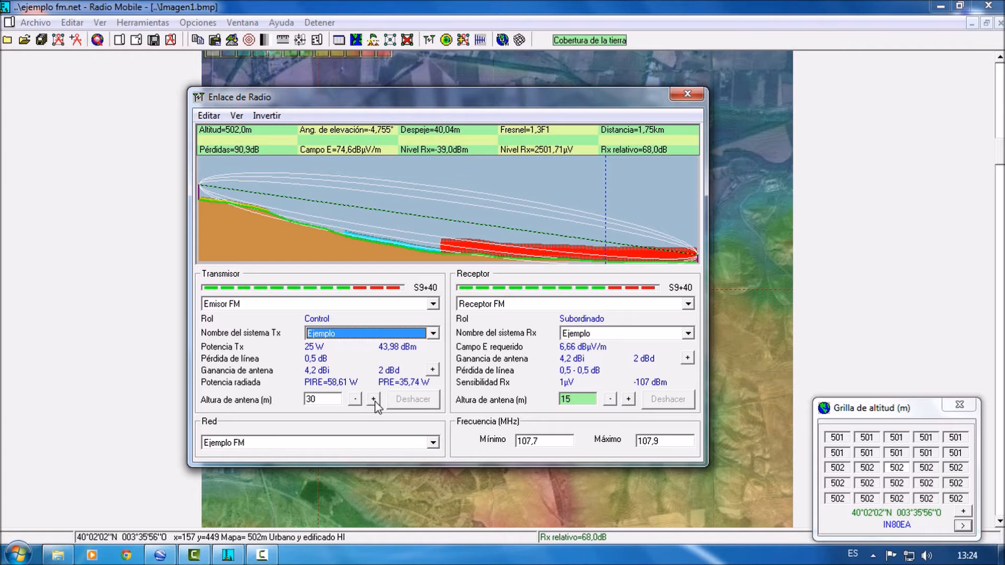
click(433, 444)
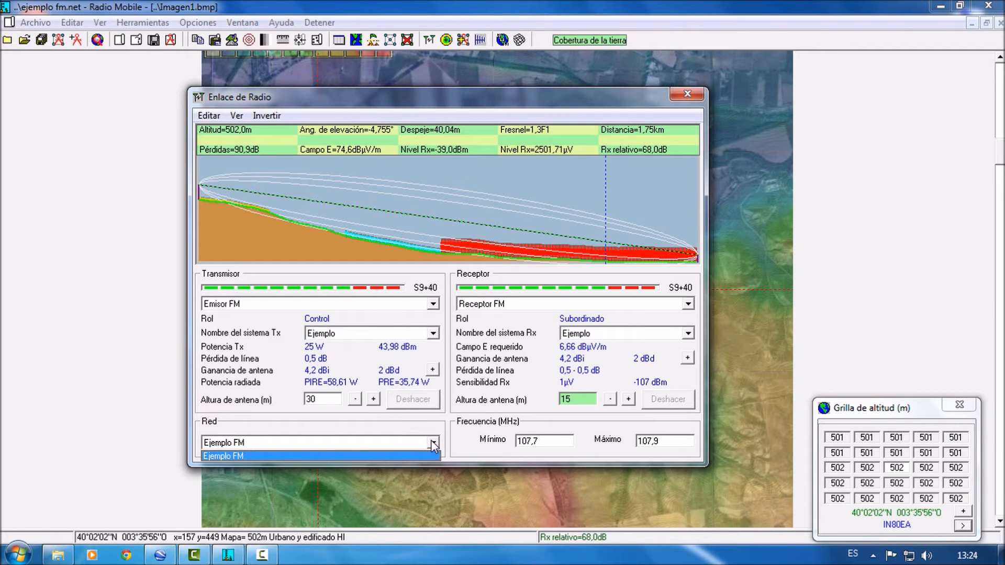
click(429, 445)
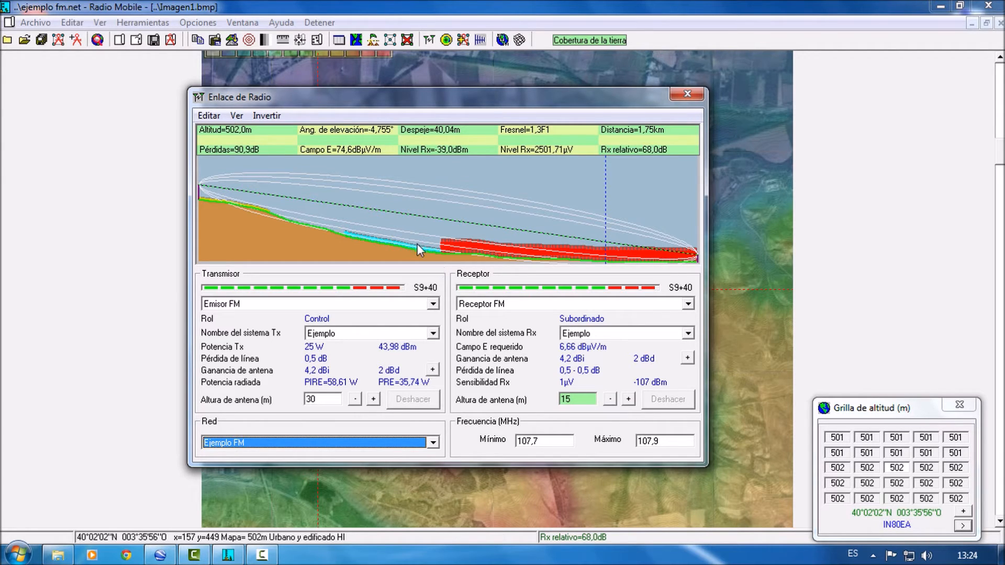
- Export the link profile to RMpath at its original resolution, saving it as the text file "Radio enlace"
click(210, 116)
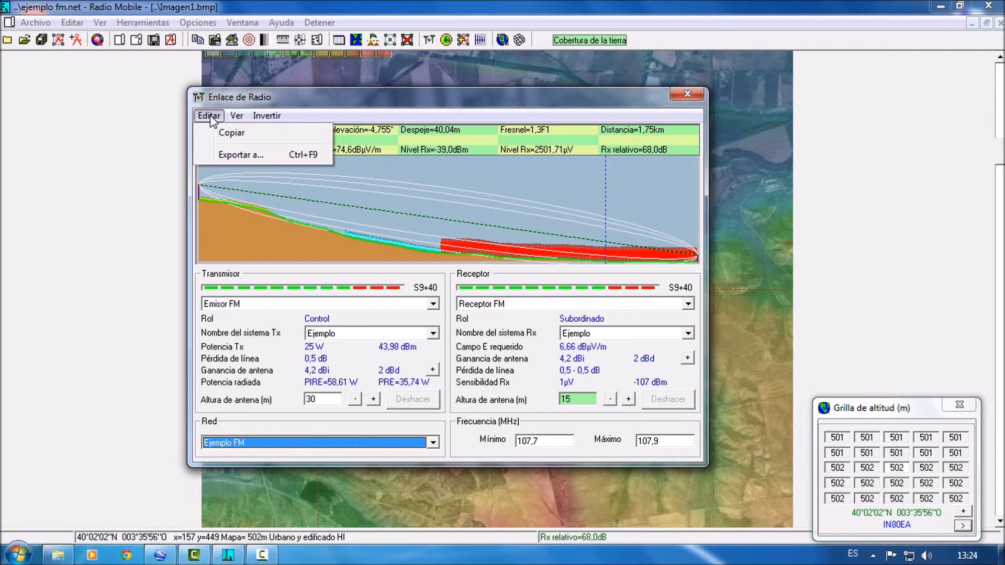
click(229, 157)
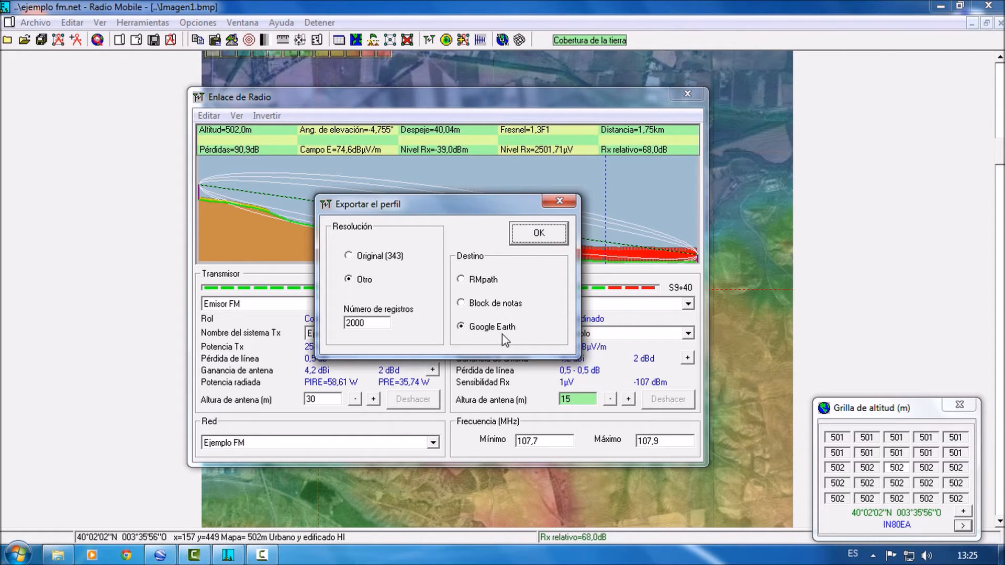
click(392, 256)
click(481, 283)
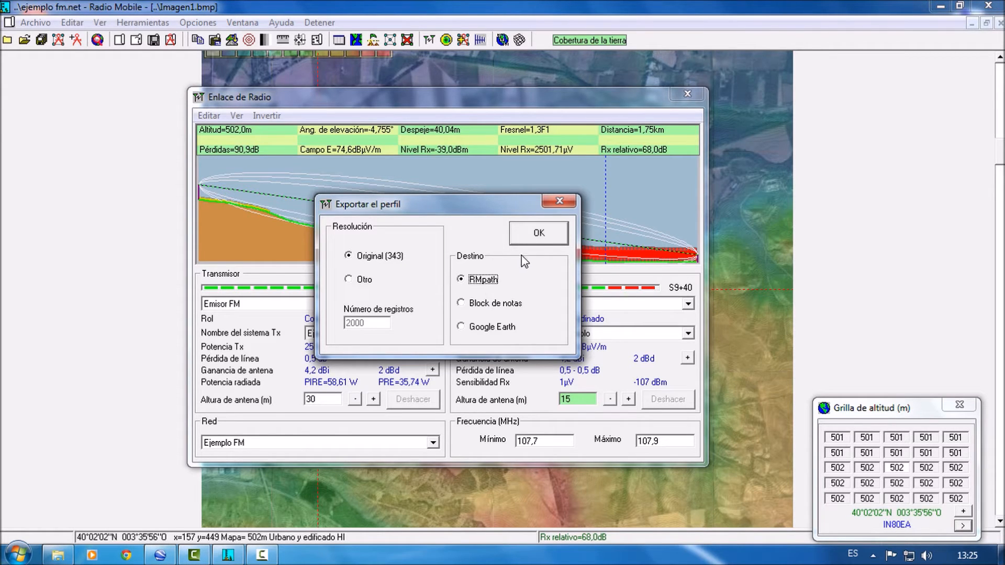
click(539, 235)
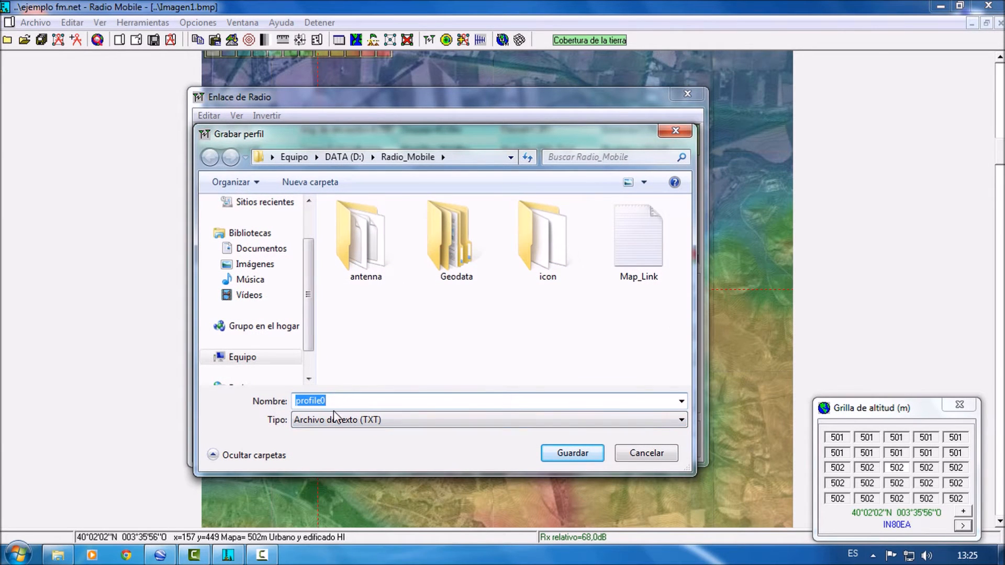
drag(339, 400, 299, 399)
text(Radio enlq)
key(BackSpace)
text(ace)
key(Return)
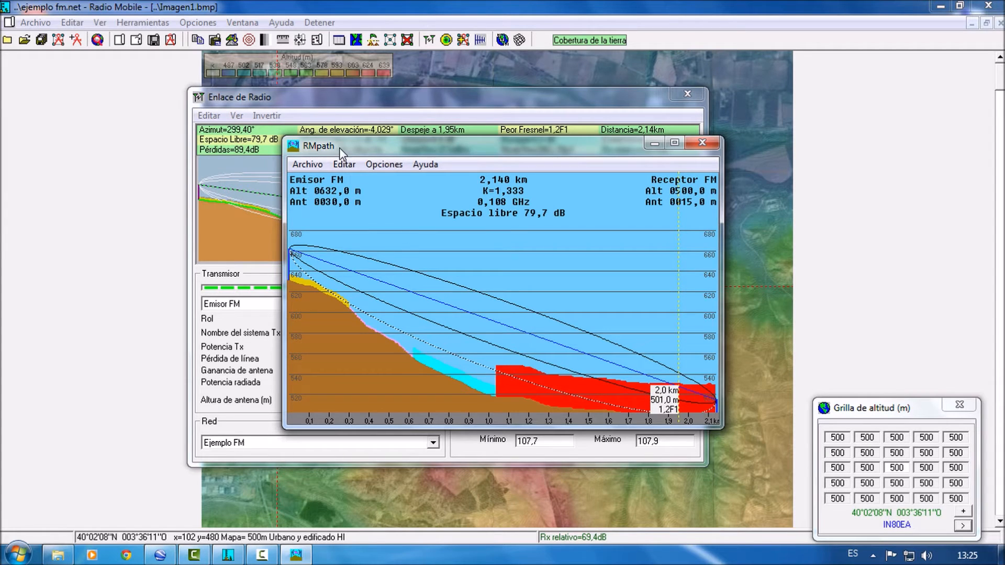
- Invert the link profile direction in RMpath and invert it back to run from Emisor FM to Receptor FM
drag(340, 147, 328, 74)
click(308, 94)
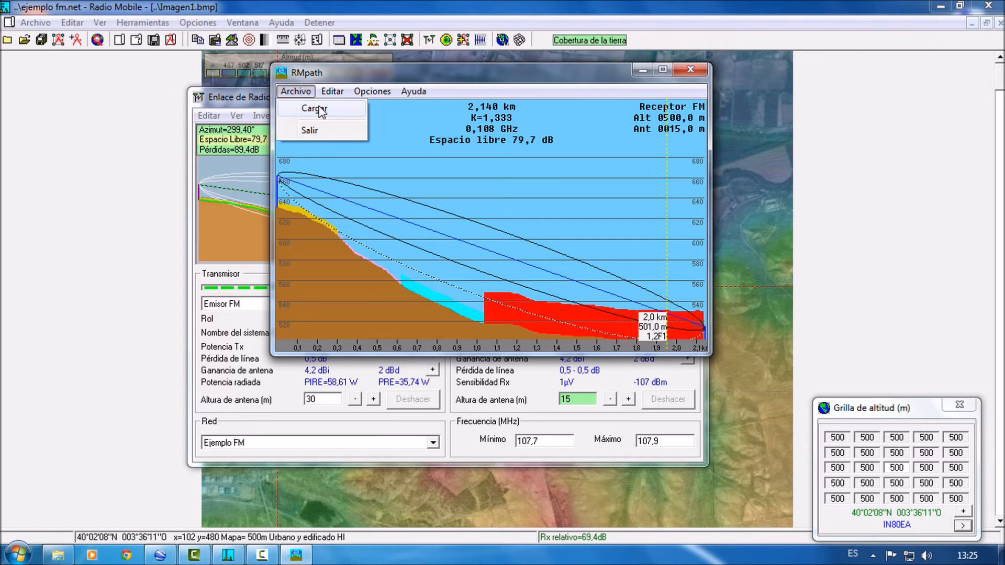
mouse_move(334, 93)
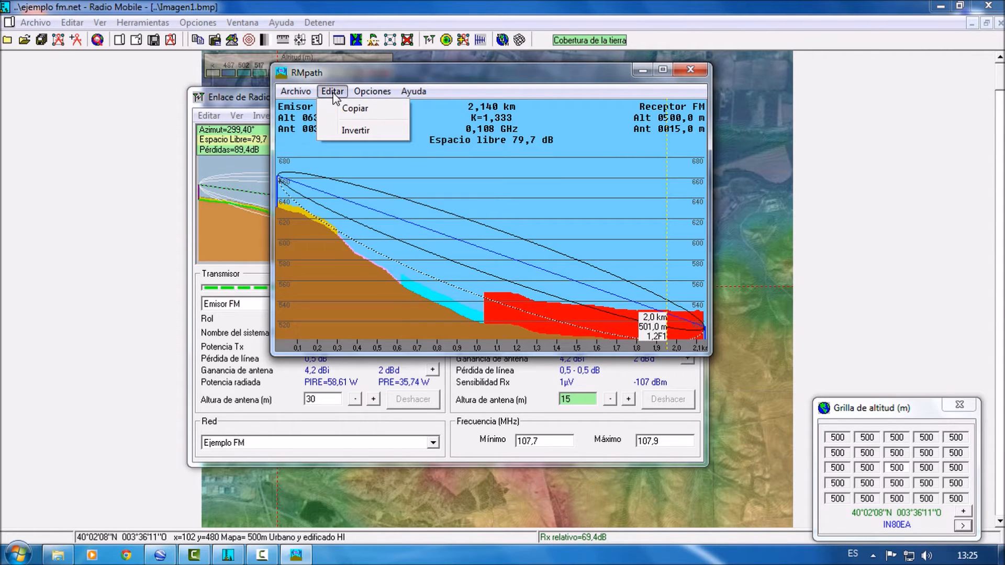
click(352, 132)
click(332, 91)
click(353, 130)
- Review the RMpath display options for Fresnel zones, earth curvature, vertical and horizontal scale, colours and labels
click(369, 92)
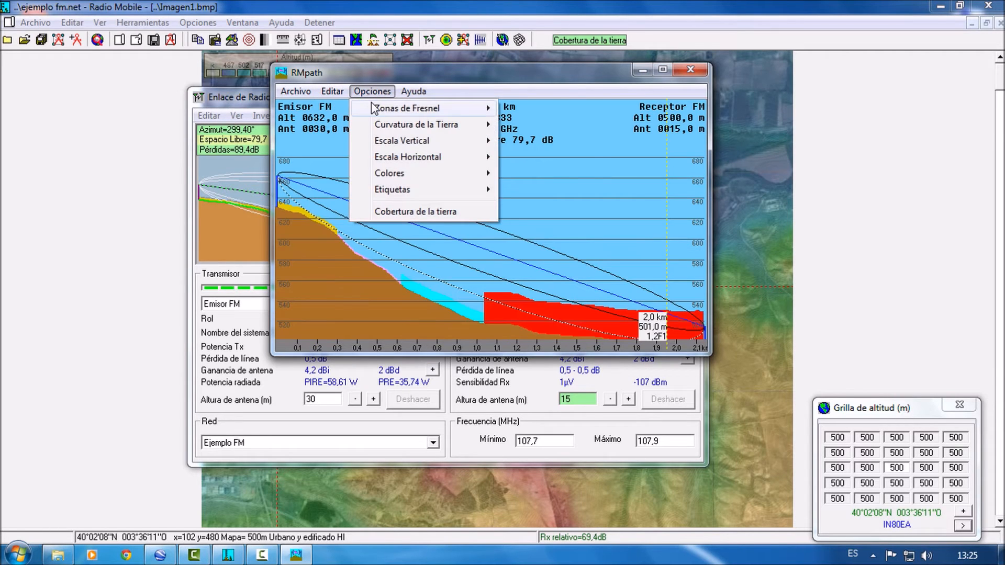
mouse_move(464, 108)
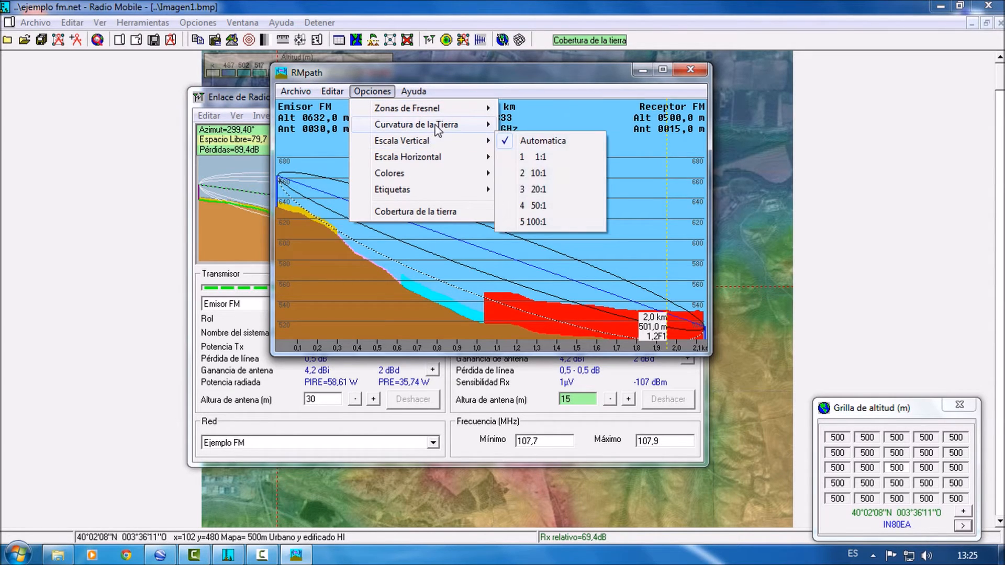
mouse_move(438, 130)
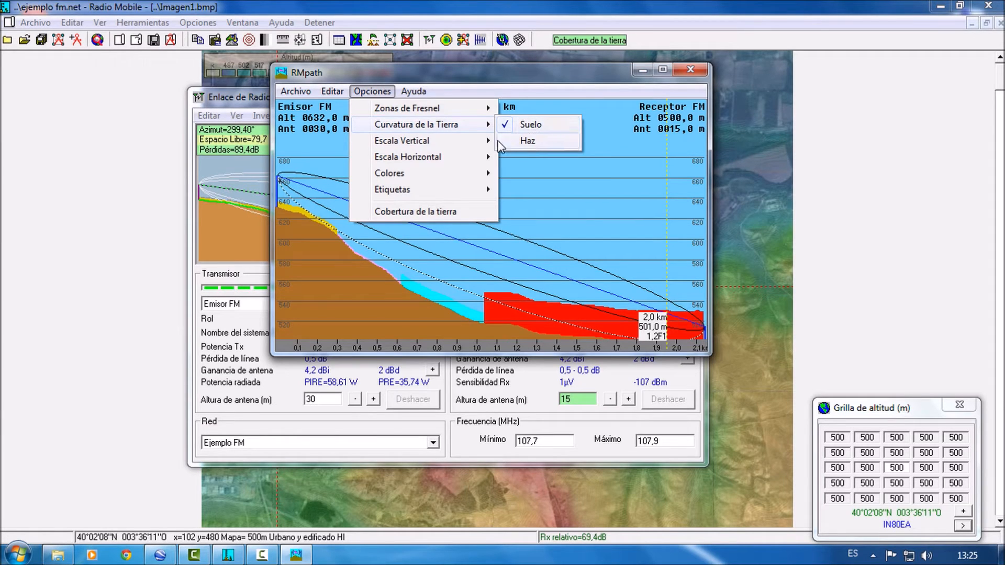
mouse_move(481, 150)
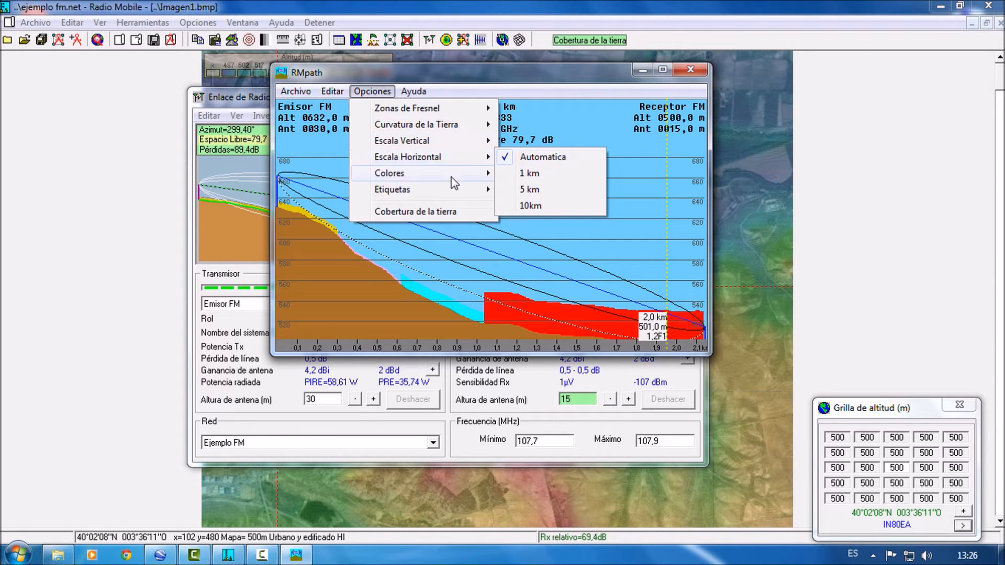
mouse_move(452, 178)
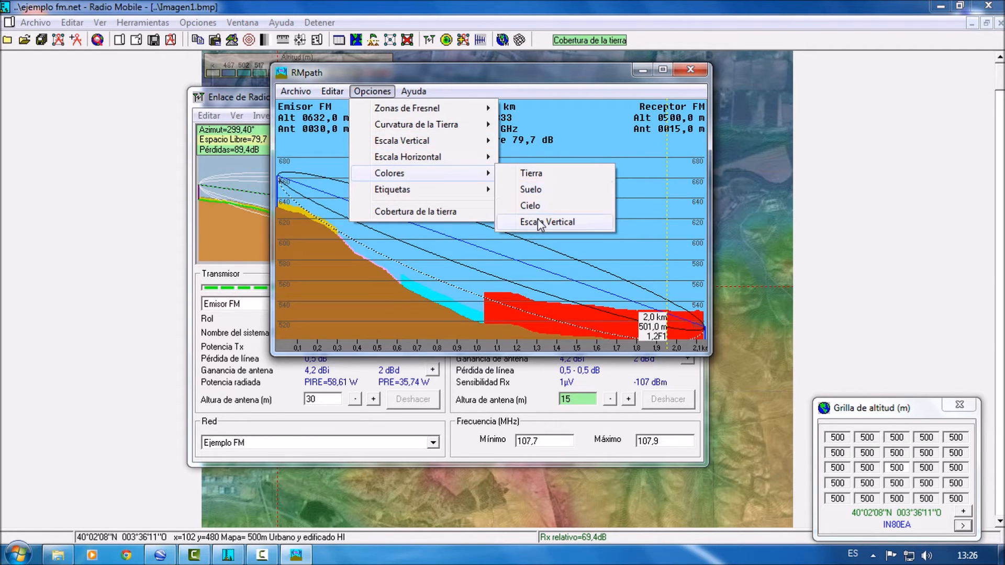
mouse_move(450, 198)
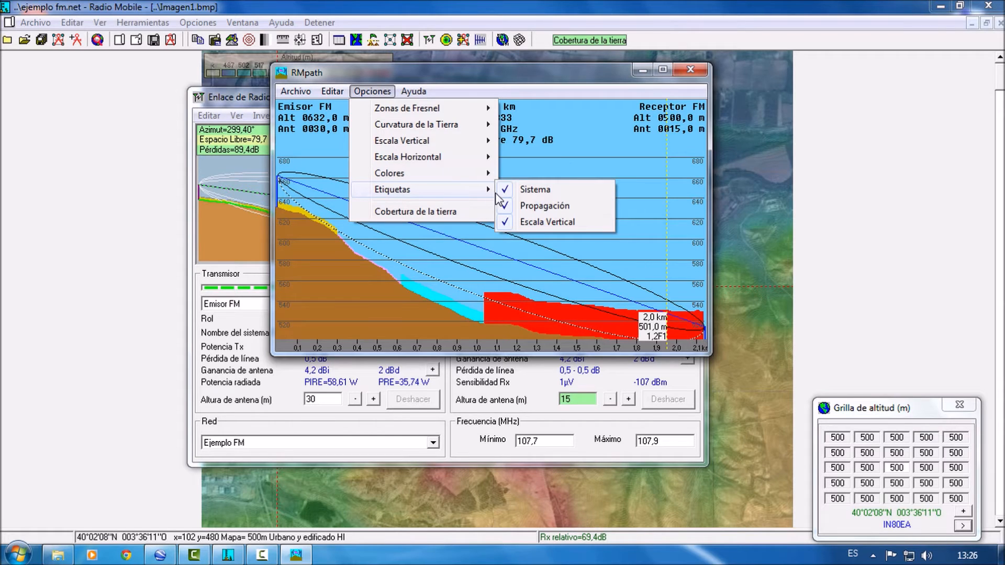
- Turn on Cobertura de la tierra for the RMpath profile and switch it off again
click(445, 214)
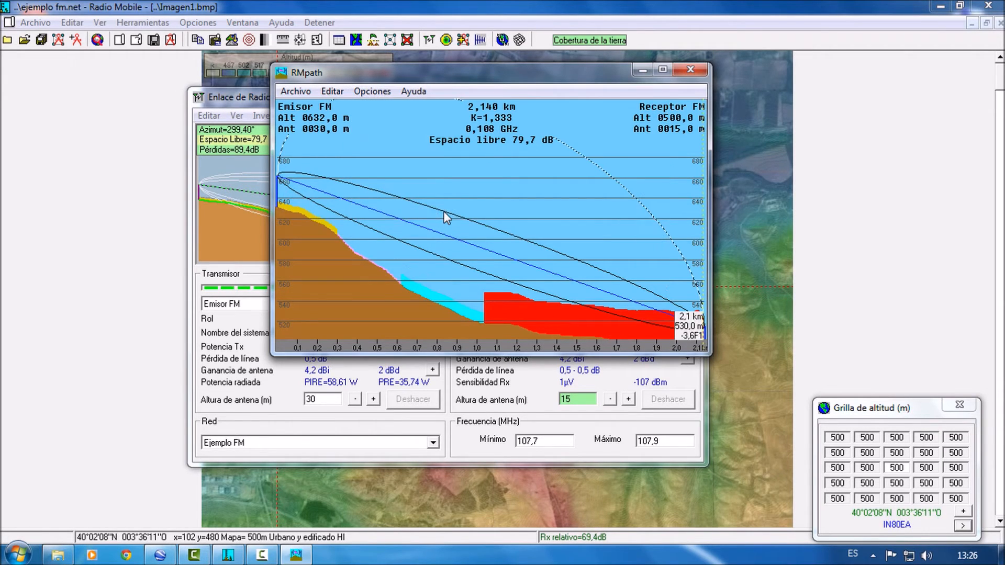
click(371, 92)
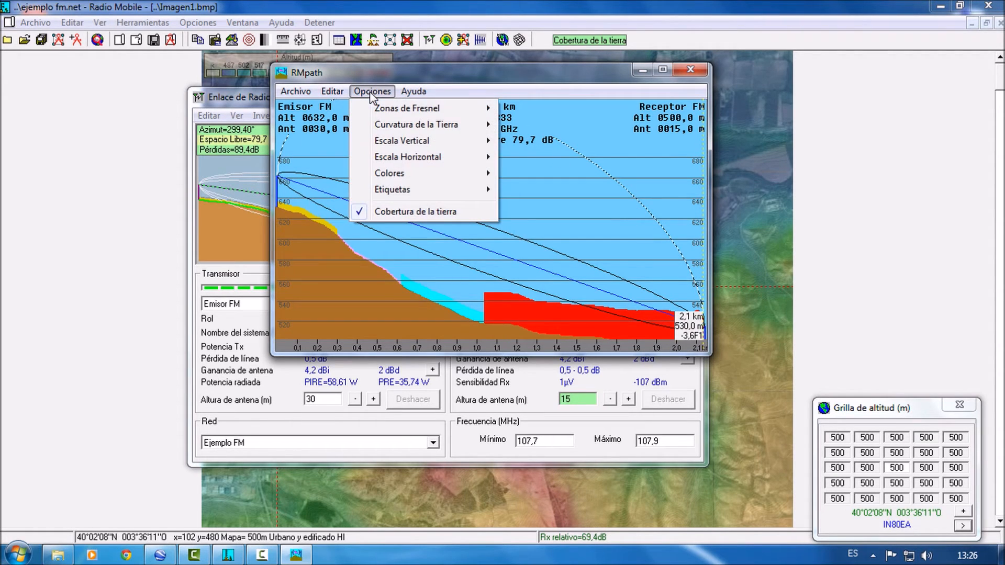
click(438, 212)
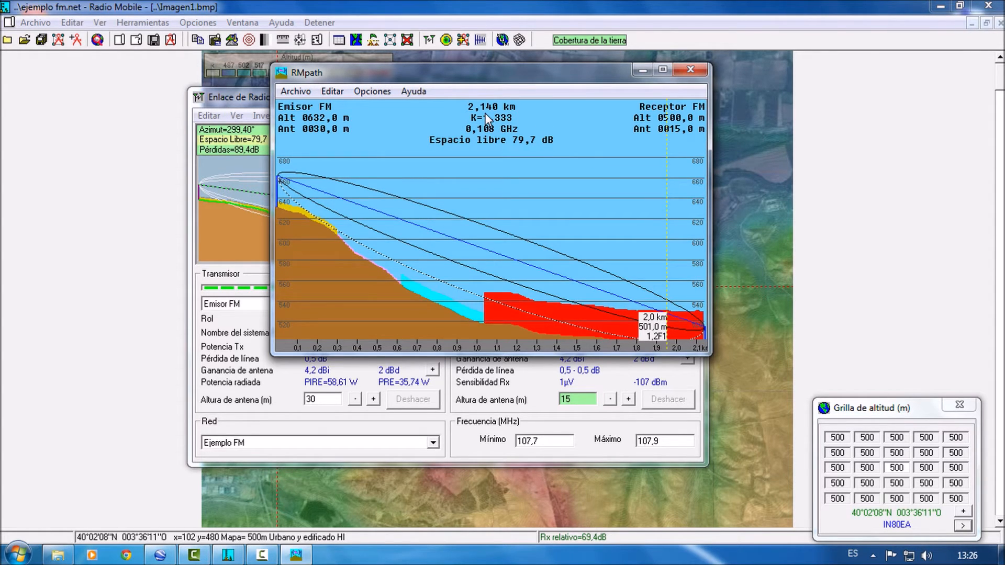
- Close RMpath and return to the Enlace de Radio analysis
click(390, 93)
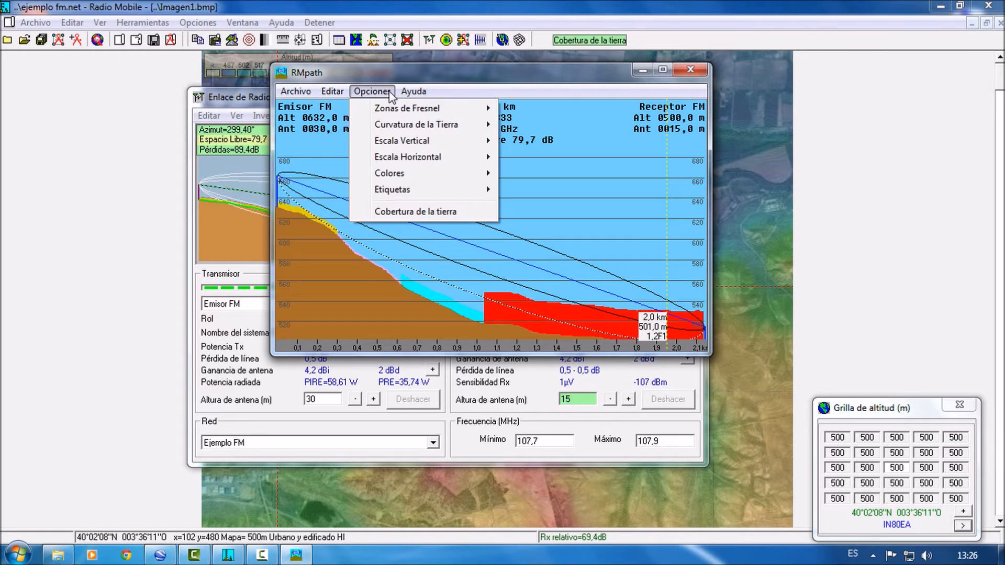
click(691, 70)
click(501, 328)
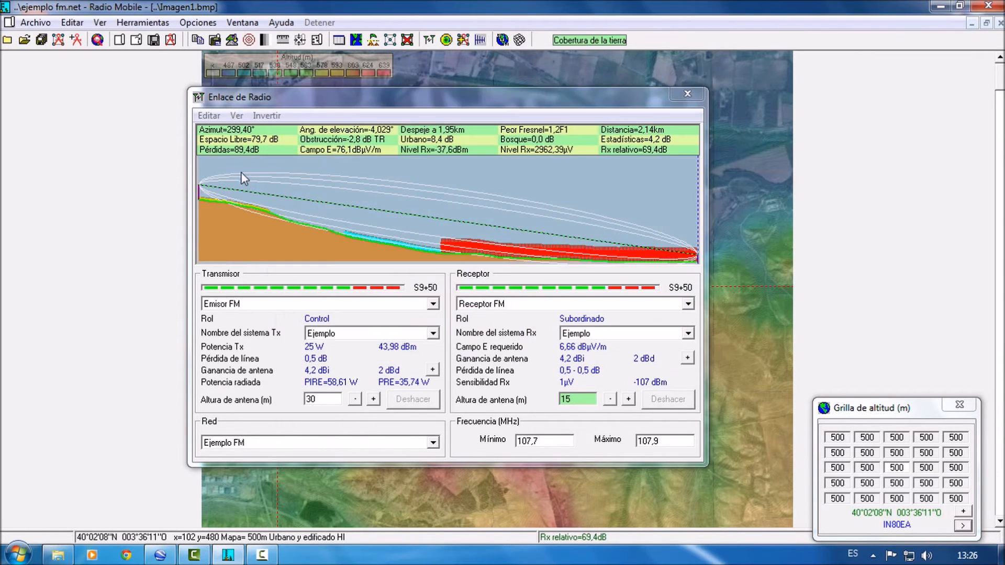
- Export the link profile to Google Earth at its original resolution, saving it as the KML file "Radio enlace"
click(209, 115)
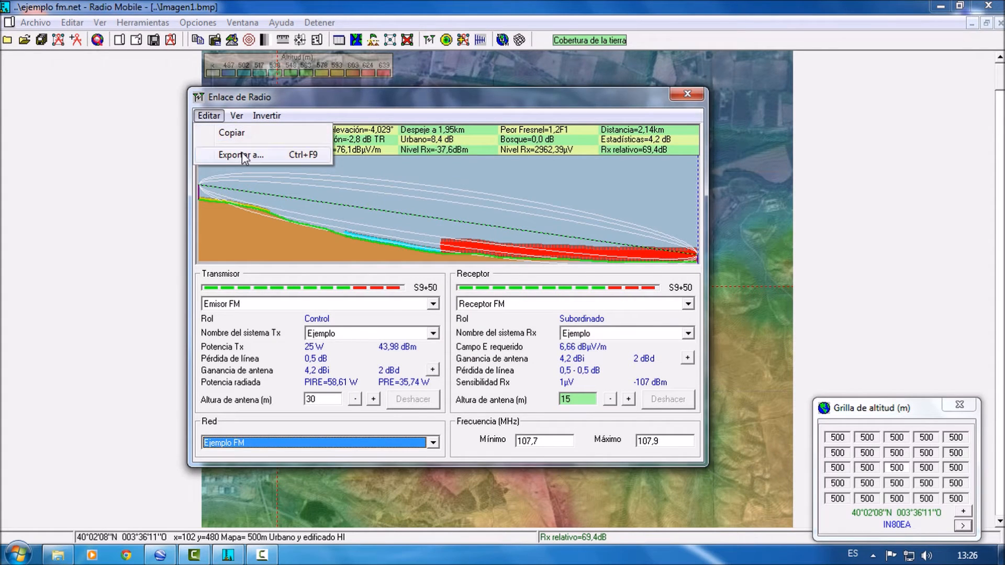
click(246, 153)
click(491, 326)
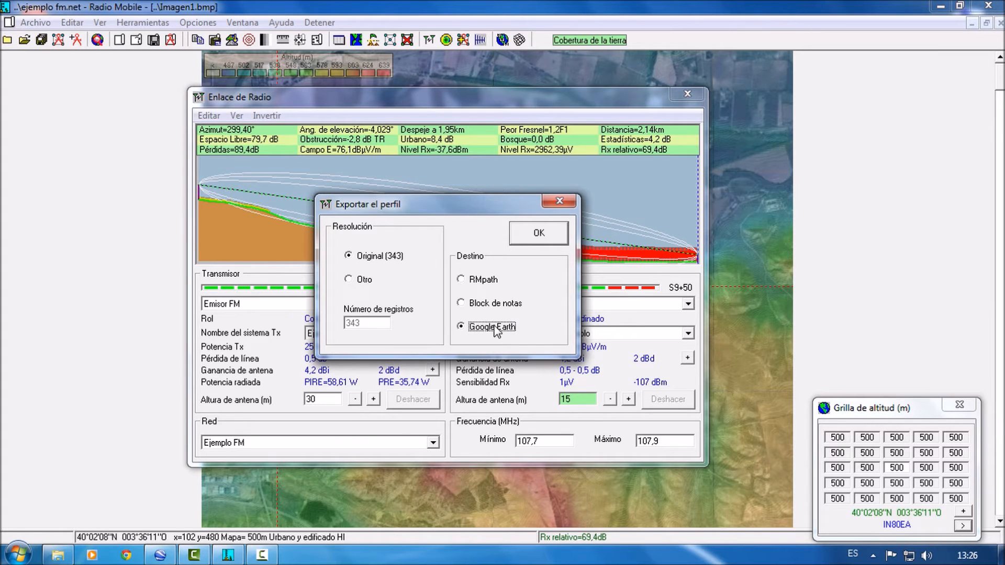
click(542, 234)
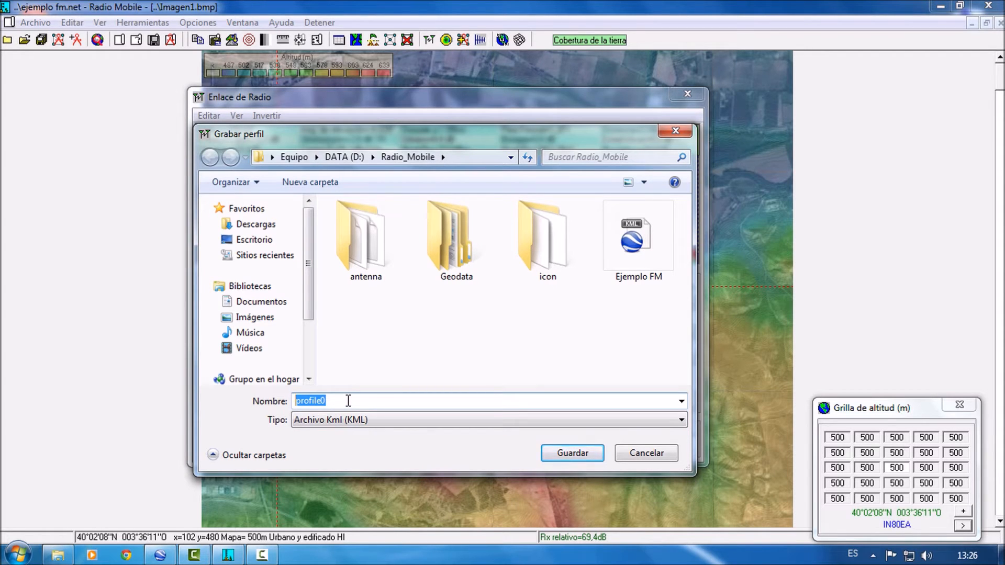
text(Radio )
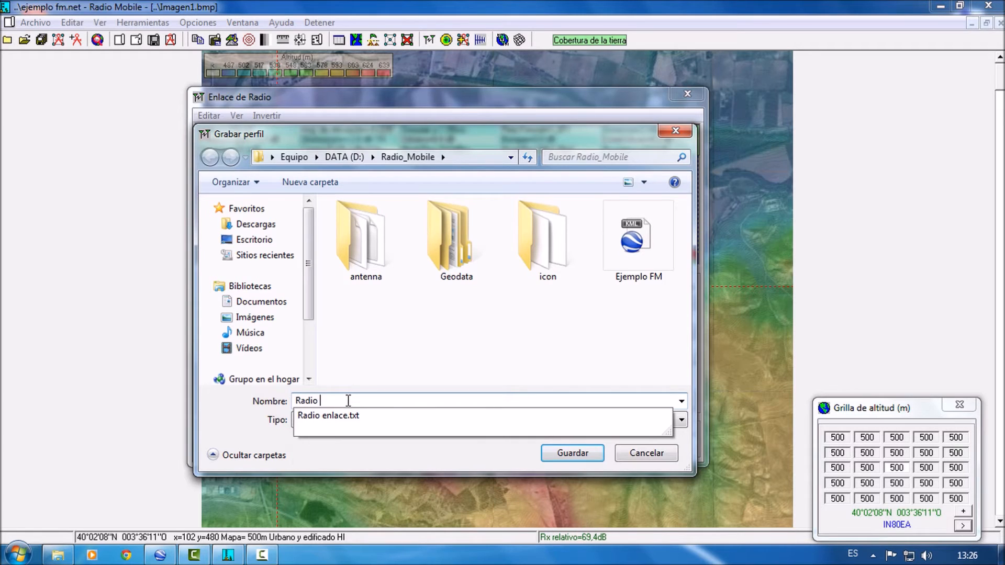
text(enlace)
key(Return)
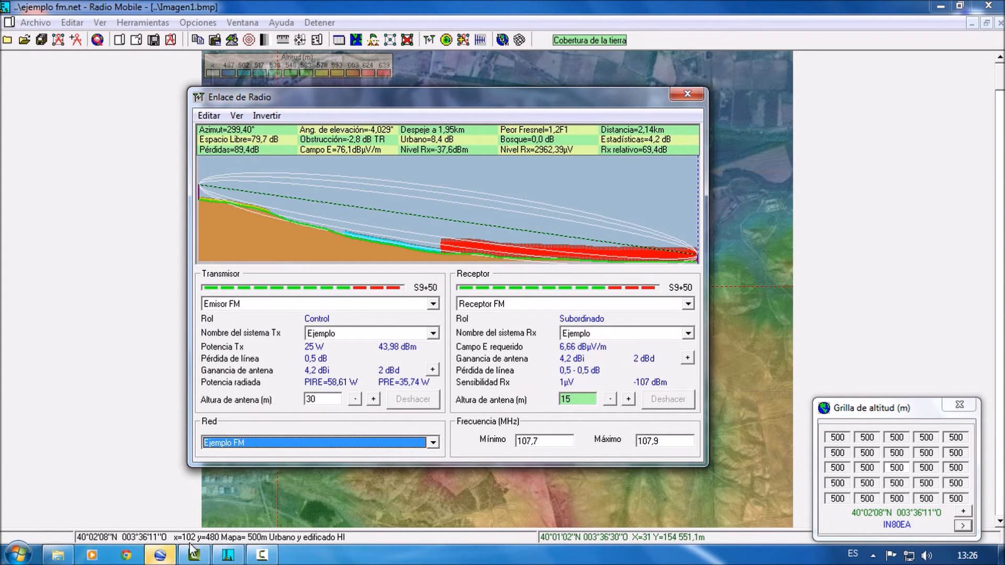
- Switch to Google Earth and reload the exported file Radio enlace.kml
mouse_move(160, 555)
click(186, 501)
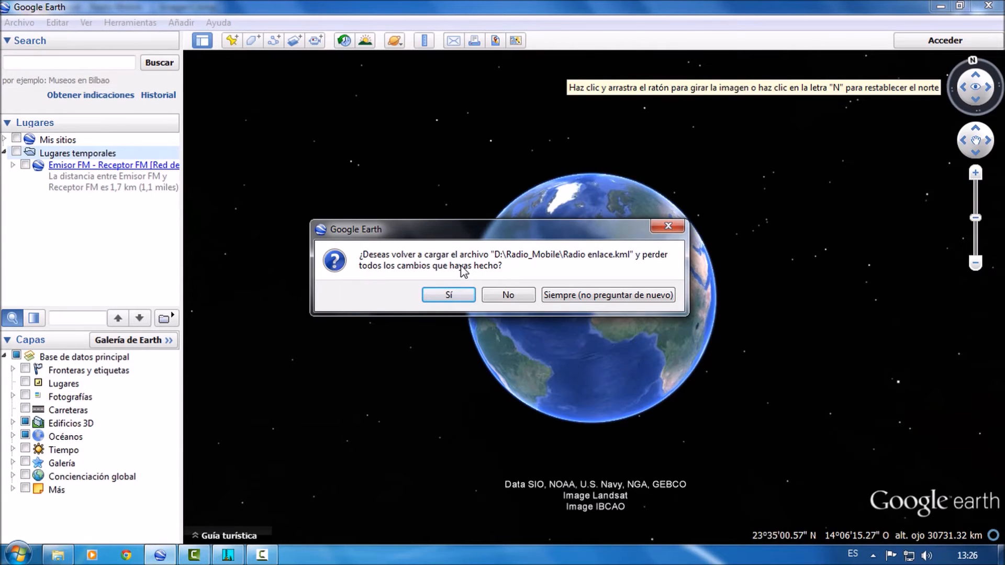
click(461, 295)
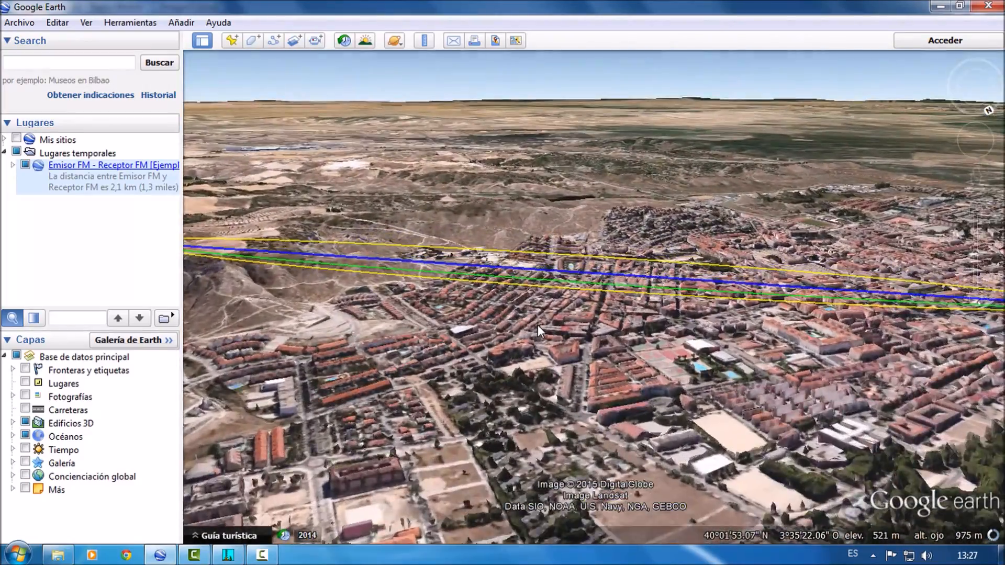
- Examine the 3D radio link and its Fresnel zone over the terrain from Emisor FM to Receptor FM
drag(686, 345, 998, 507)
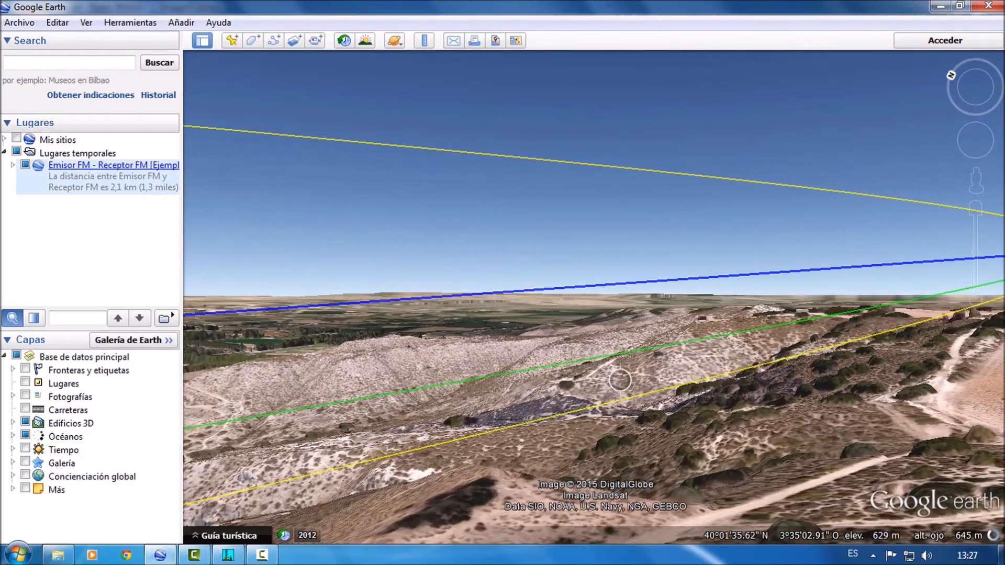
drag(413, 296, 223, 303)
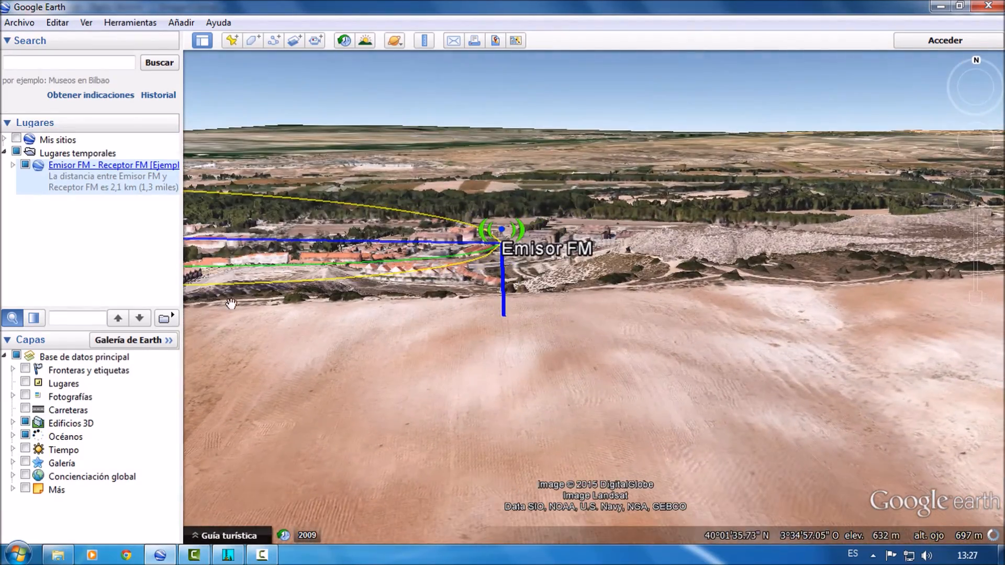
drag(482, 325, 383, 314)
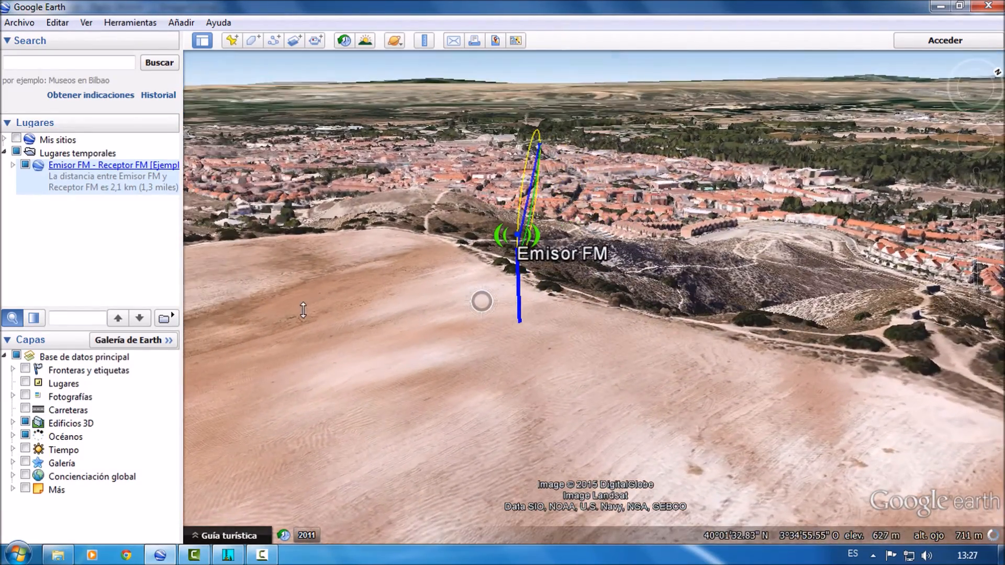
drag(303, 310, 359, 278)
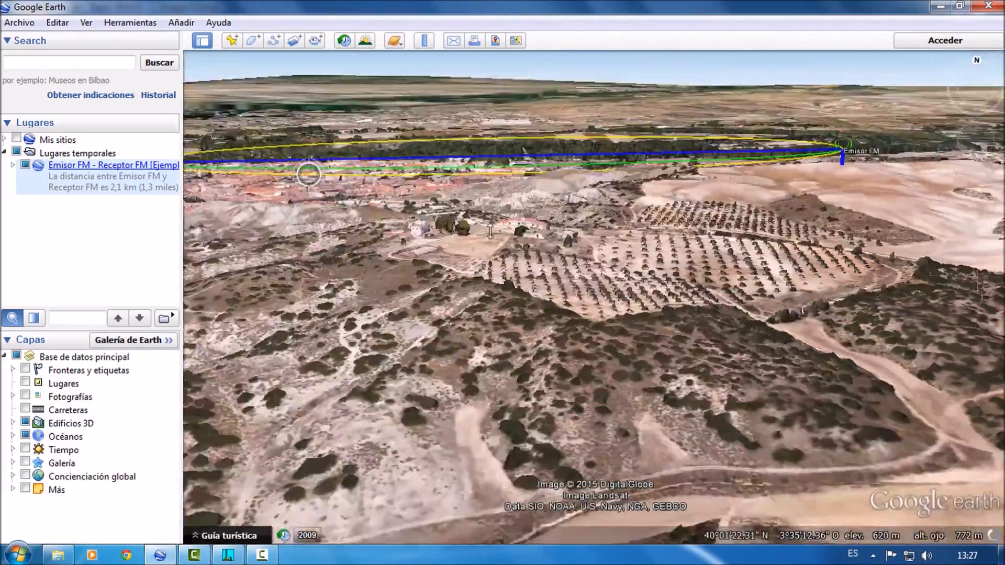
drag(490, 232, 571, 220)
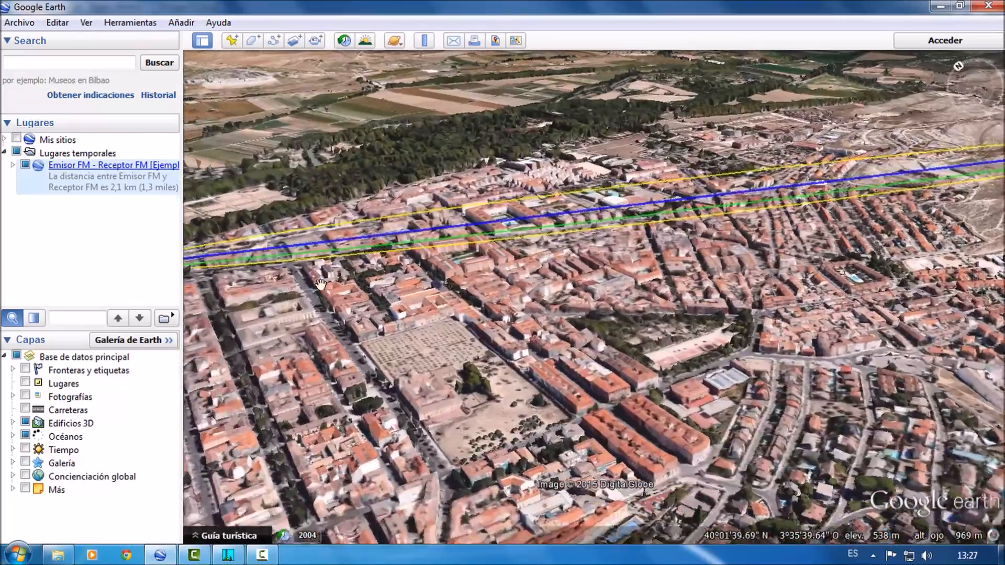
drag(321, 284, 329, 330)
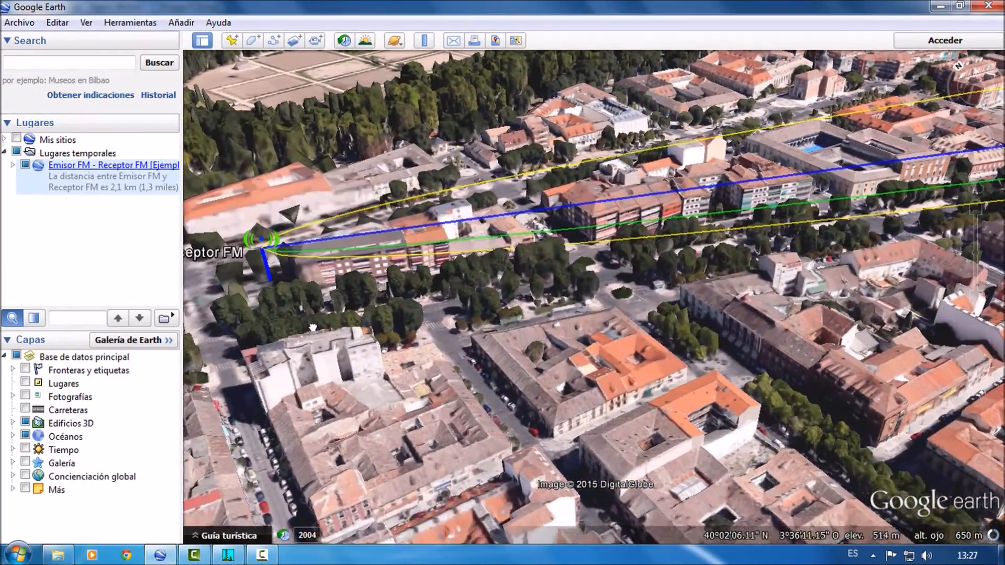
scroll(404, 419, up, 2)
drag(407, 438, 390, 334)
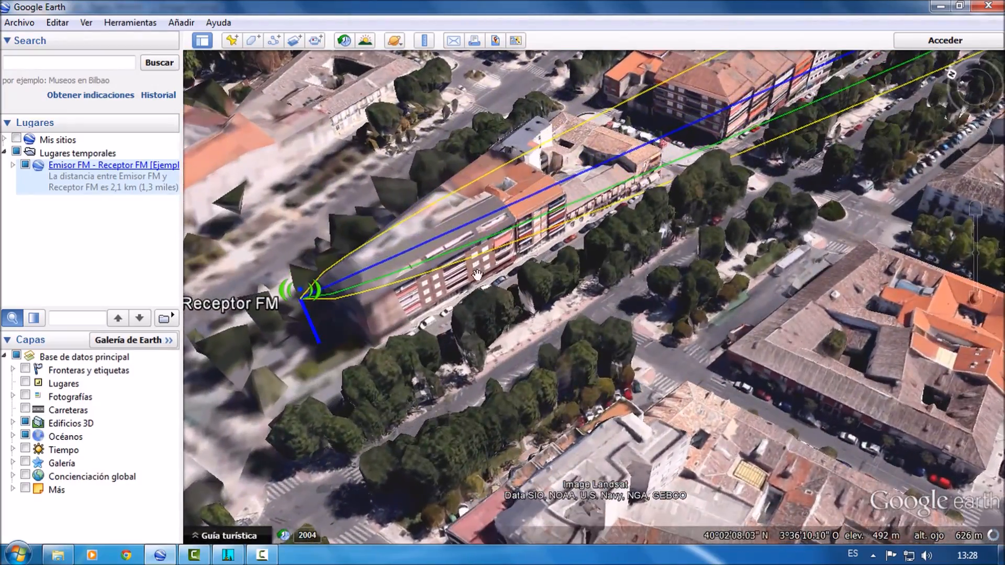
scroll(489, 229, down, 5)
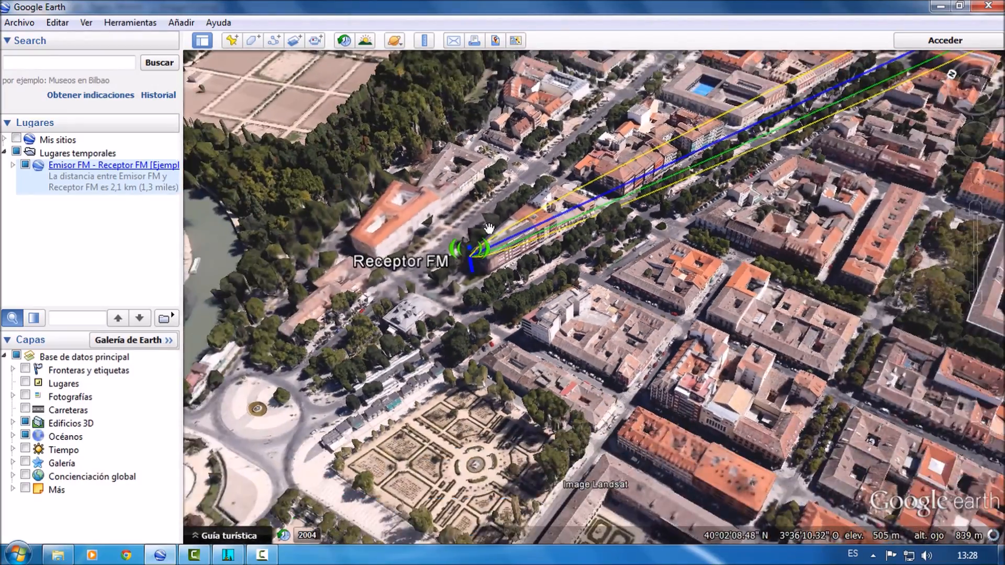
- Switch back to Radio Mobile, show the Detalles view of the radio link and read through its link figures
click(227, 555)
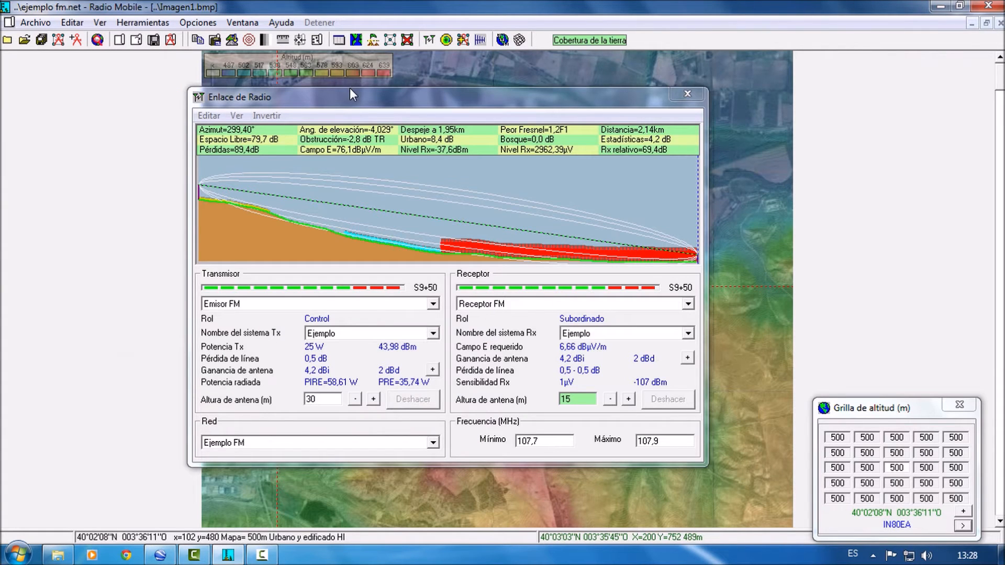
click(350, 92)
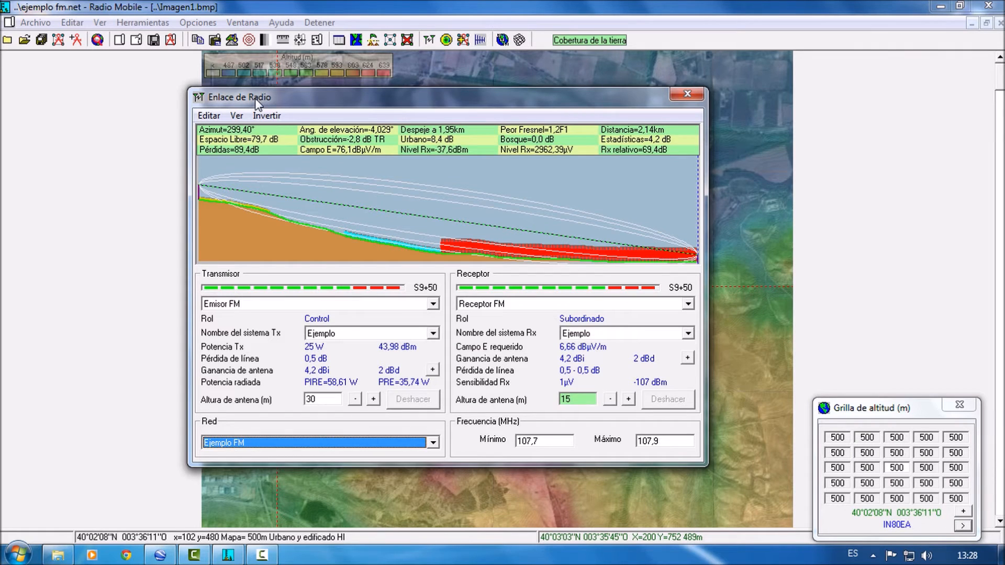
click(243, 114)
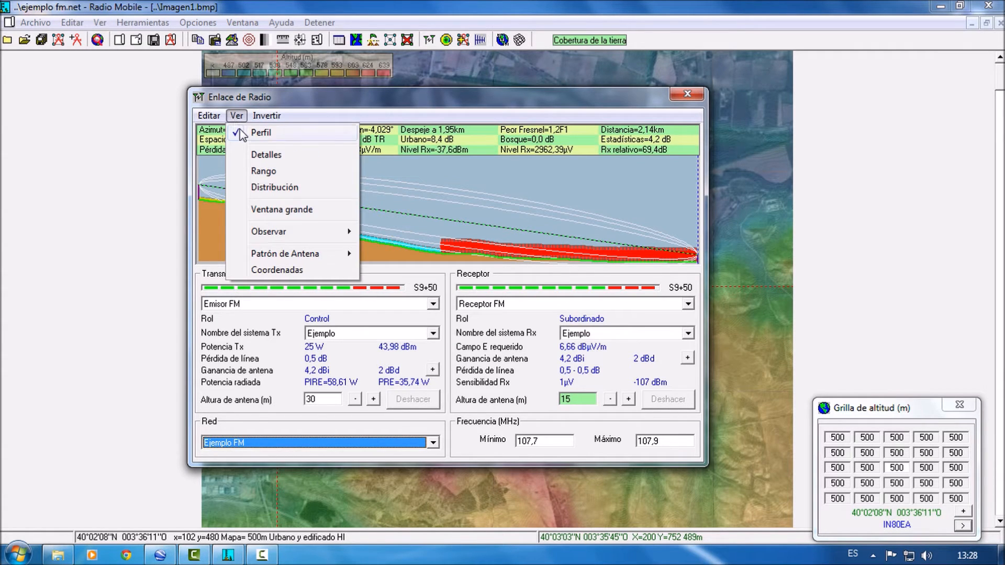
click(241, 130)
click(237, 115)
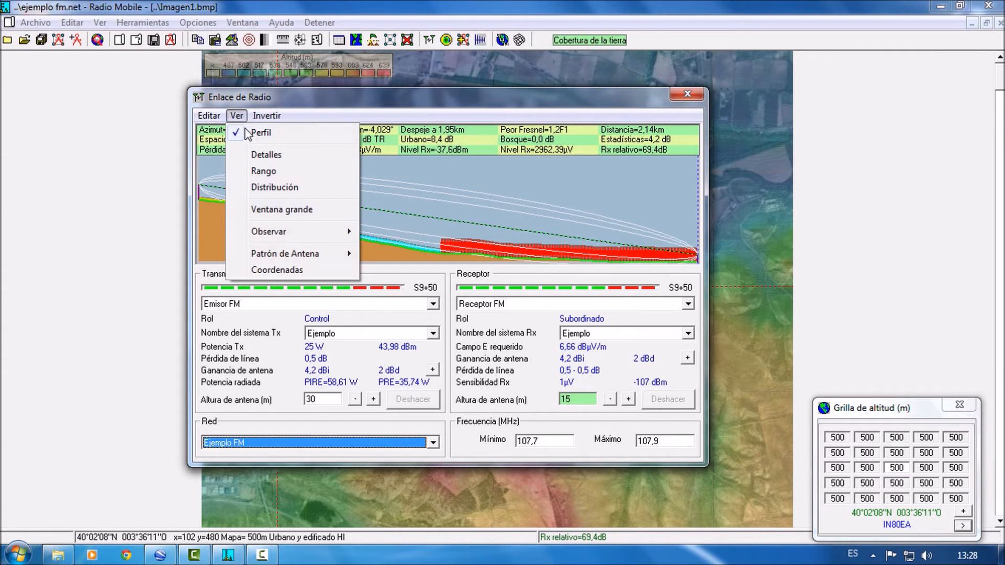
click(258, 157)
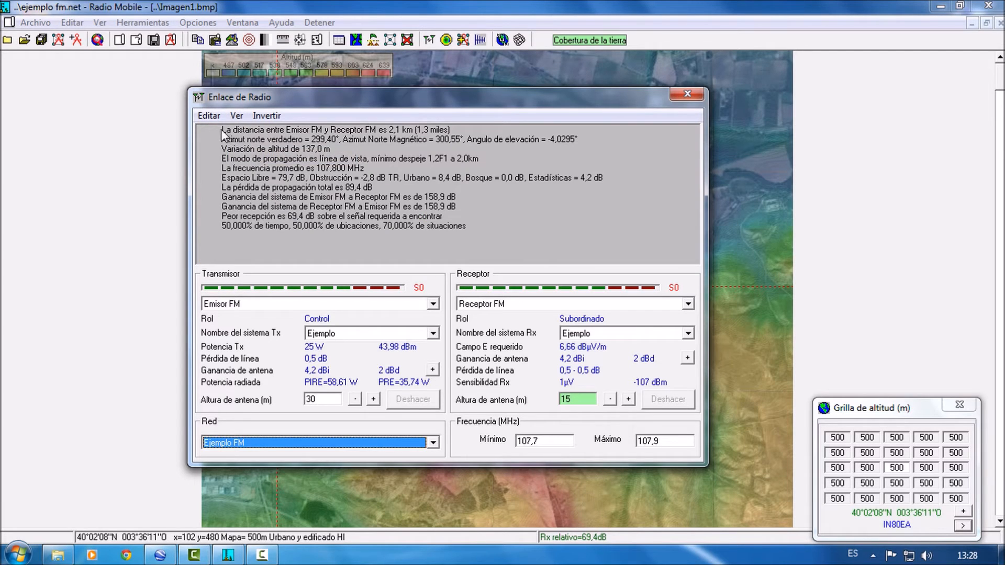
drag(221, 129, 488, 239)
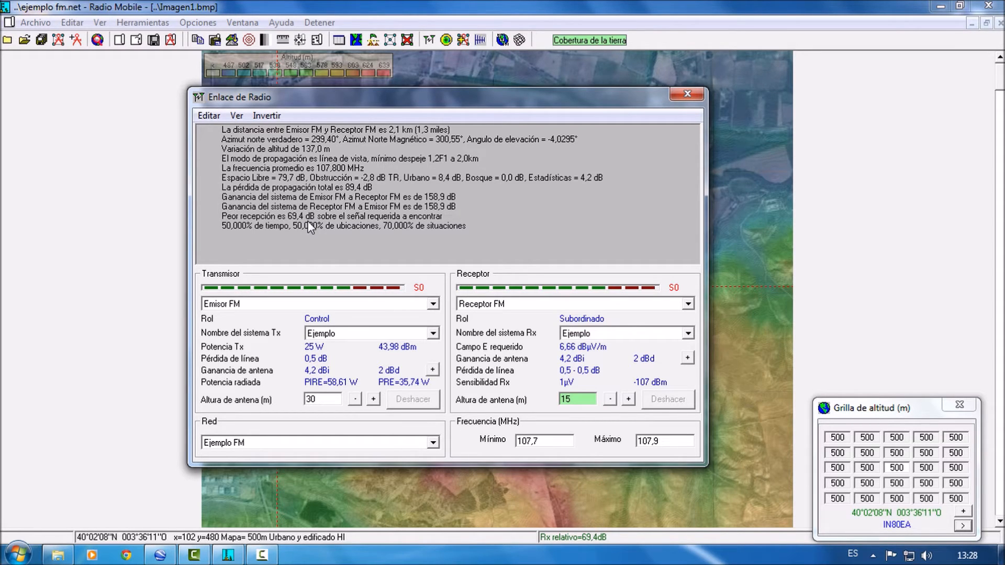
- View the radio link's Rango graph of signal along the path, followed by its Distribución graph of received signal
click(236, 115)
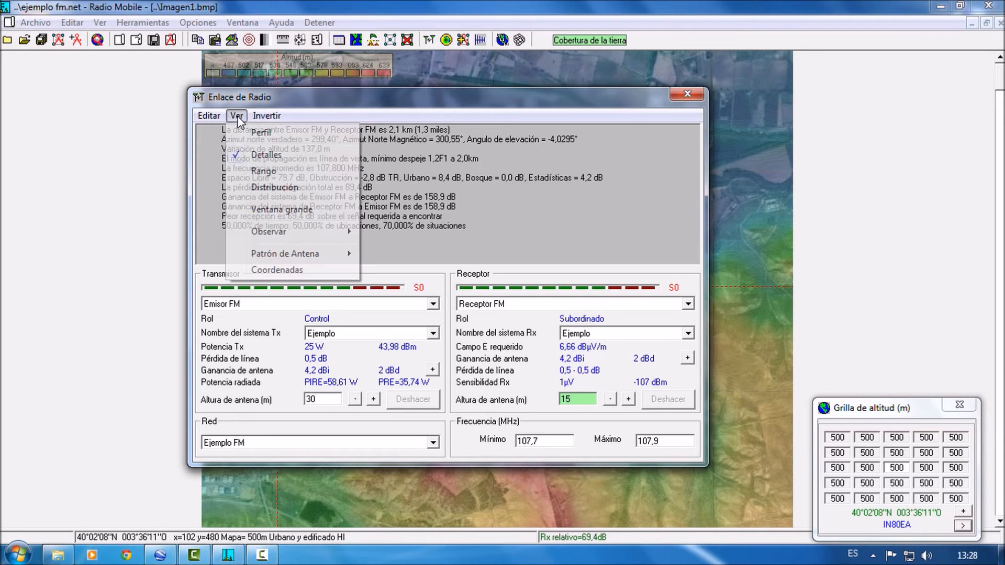
click(267, 171)
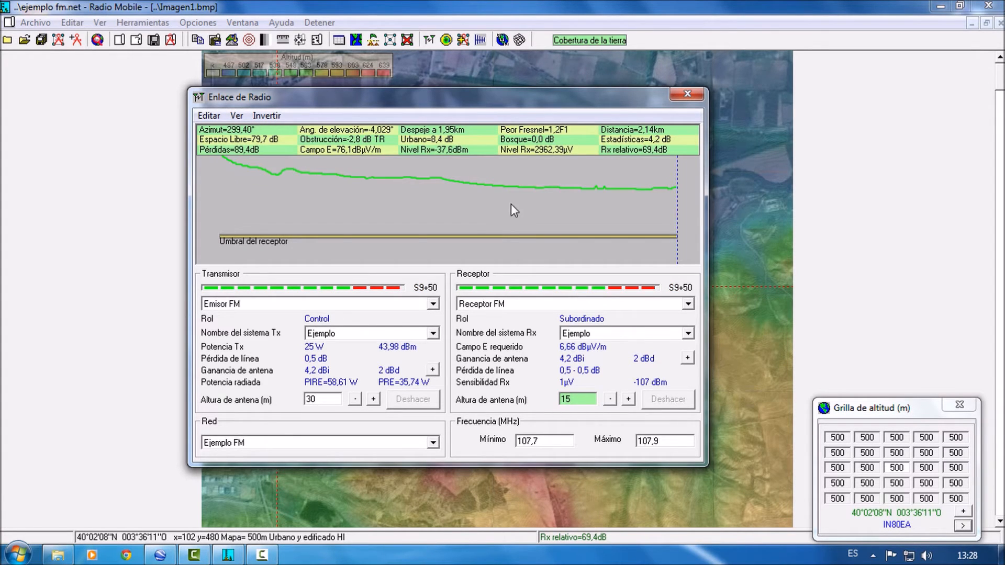
click(237, 115)
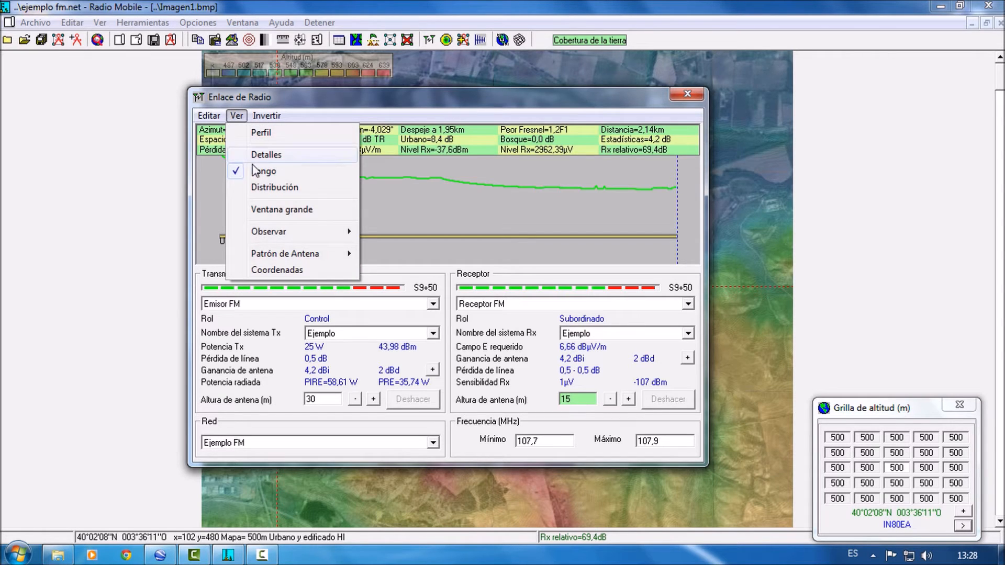
click(268, 188)
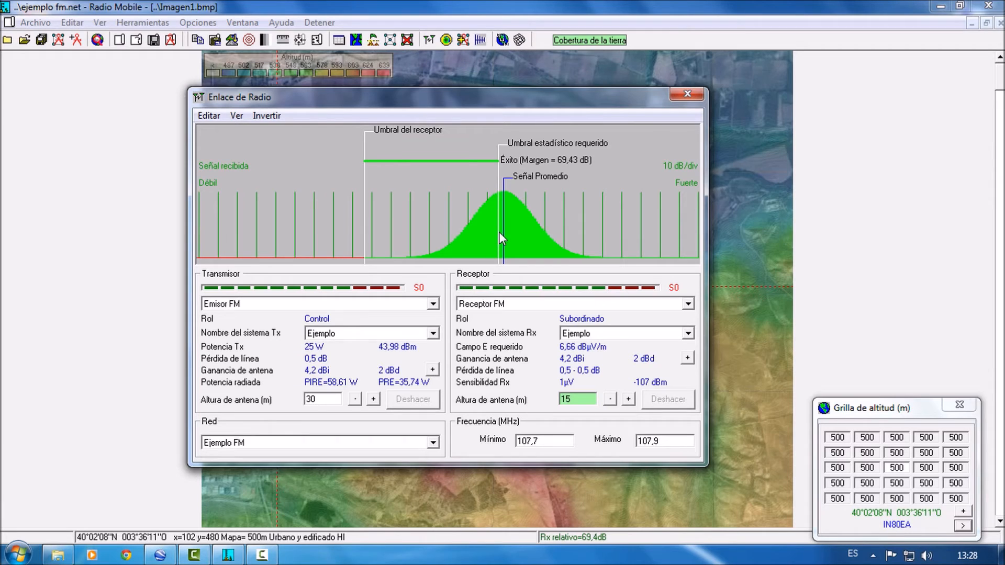
- View the link profile in the large window, close it and reopen the radio link analysis
click(209, 116)
click(237, 115)
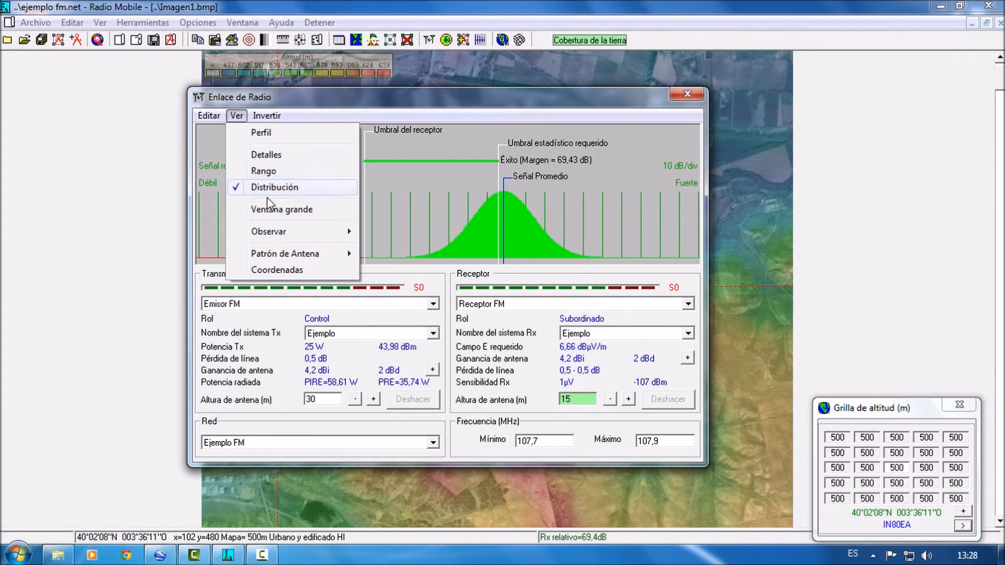
click(269, 206)
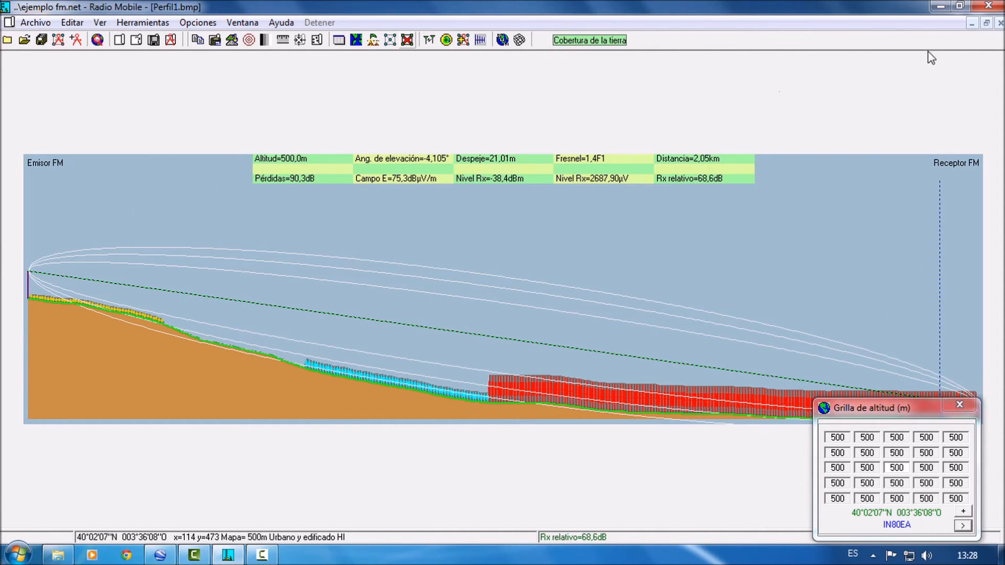
click(1000, 24)
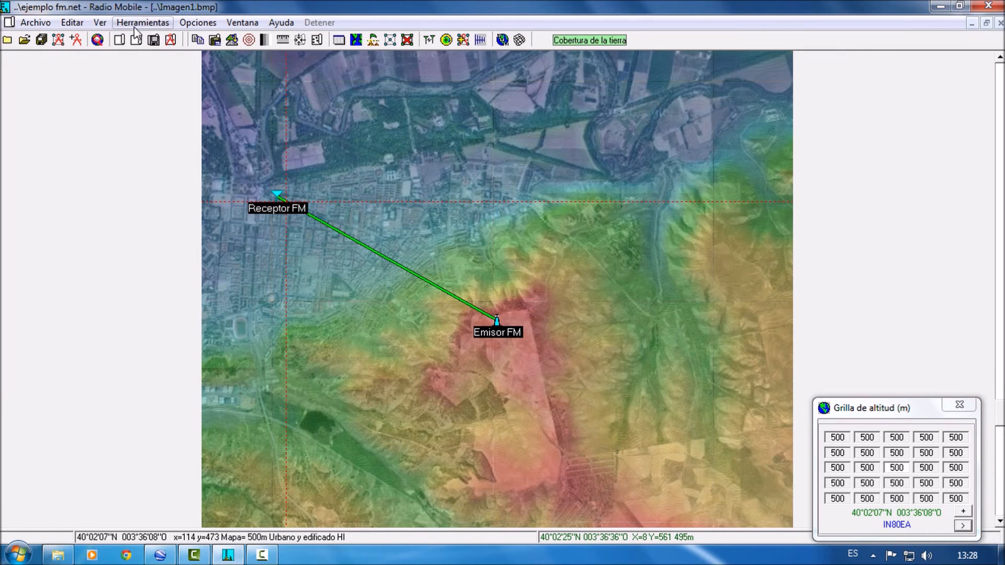
key(F2)
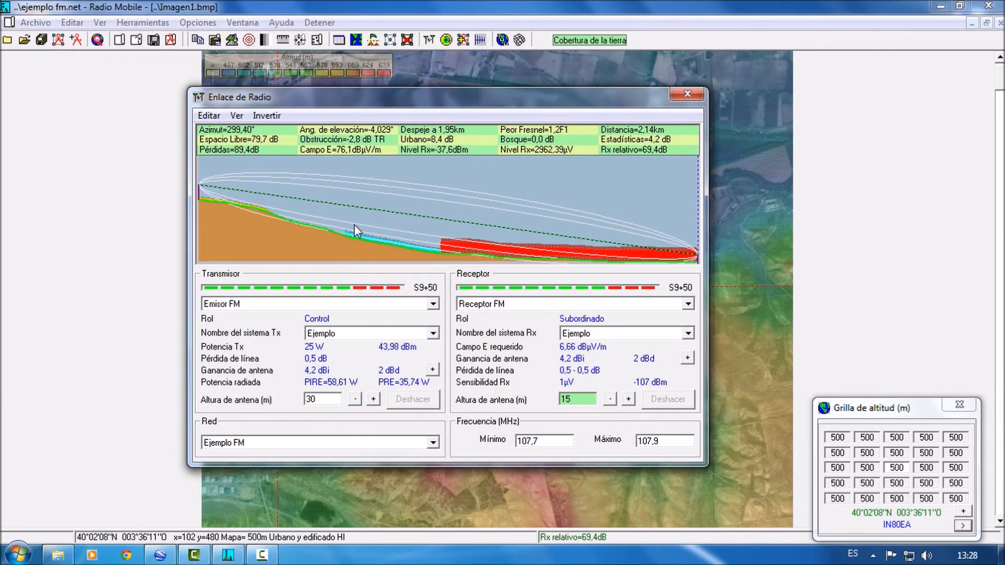
- Observe Receptor FM as seen from Emisor FM with a 5° field of view, followed by 10°
click(234, 116)
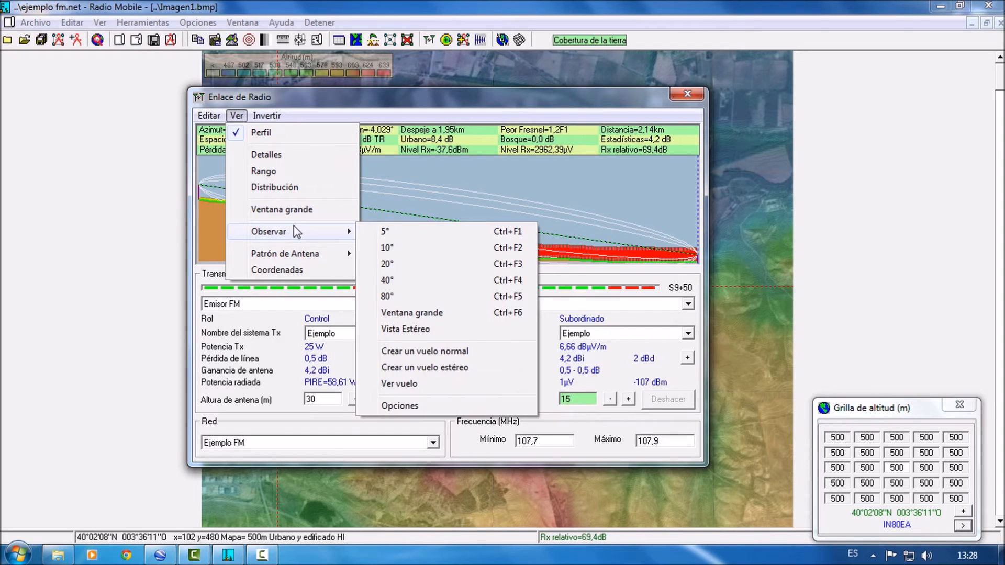
mouse_move(305, 233)
click(412, 238)
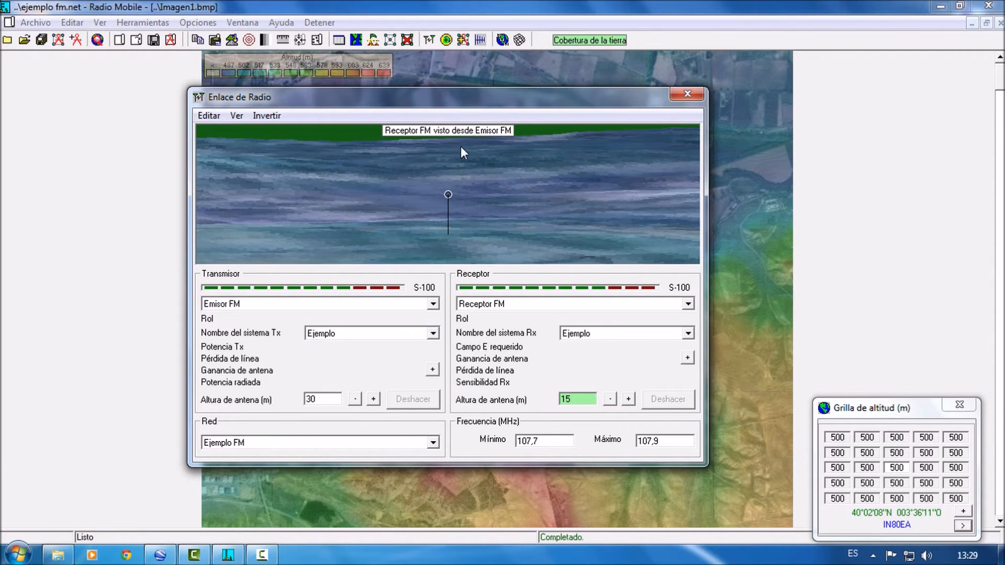
click(236, 117)
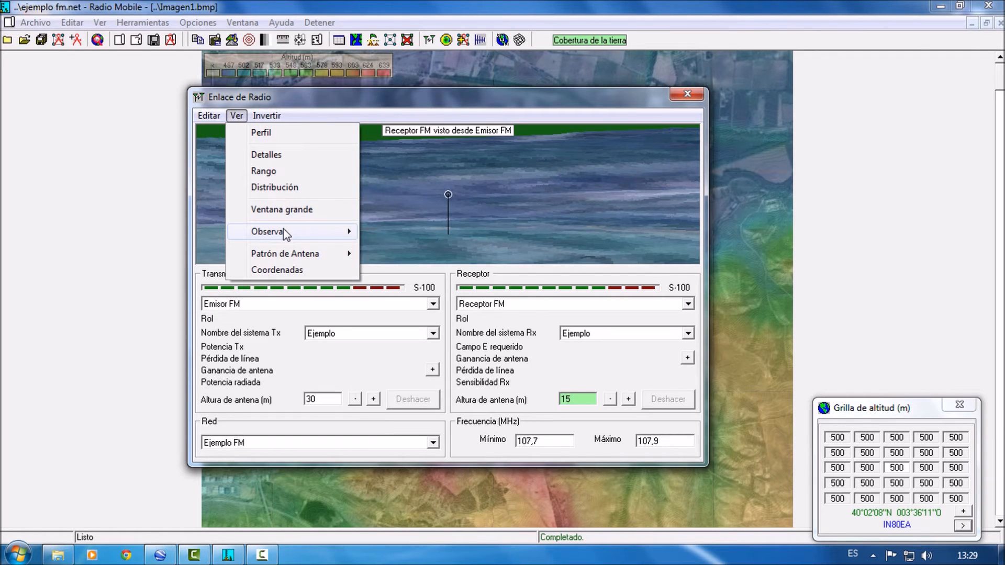
mouse_move(287, 230)
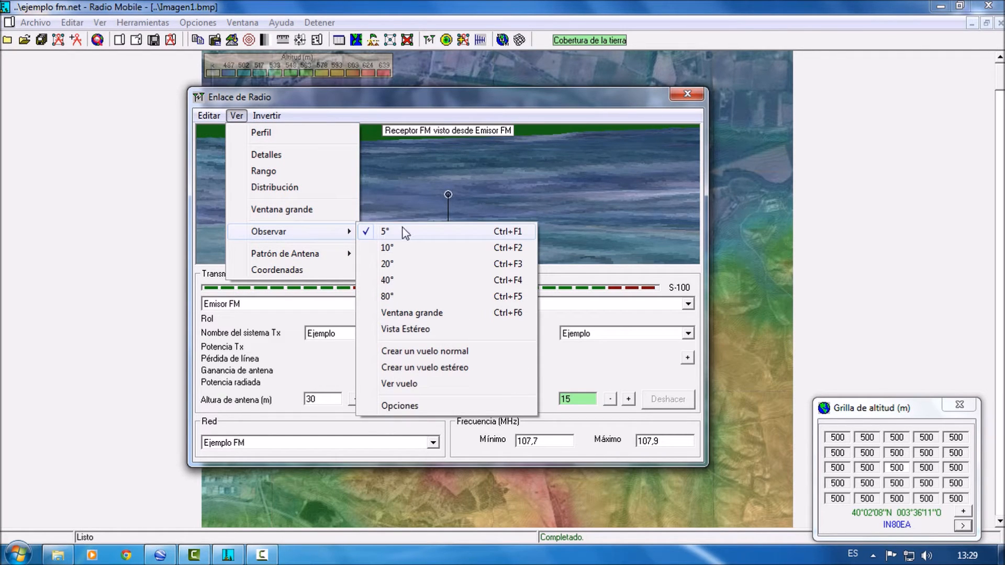
click(406, 250)
- Widen the observation of Receptor FM from Emisor FM to 20°, 40° and finally 80°
click(241, 115)
click(241, 115)
click(236, 118)
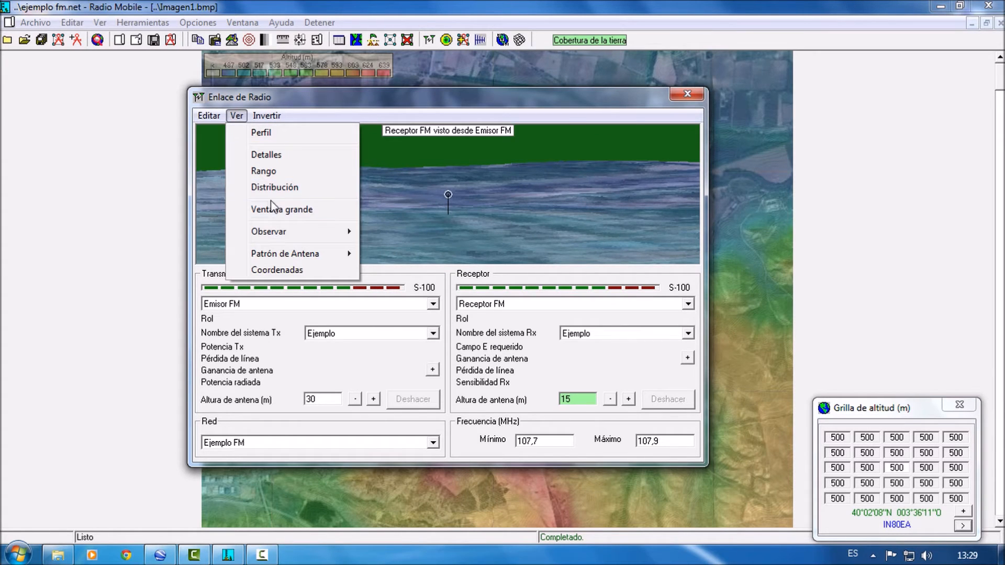
mouse_move(272, 231)
click(401, 263)
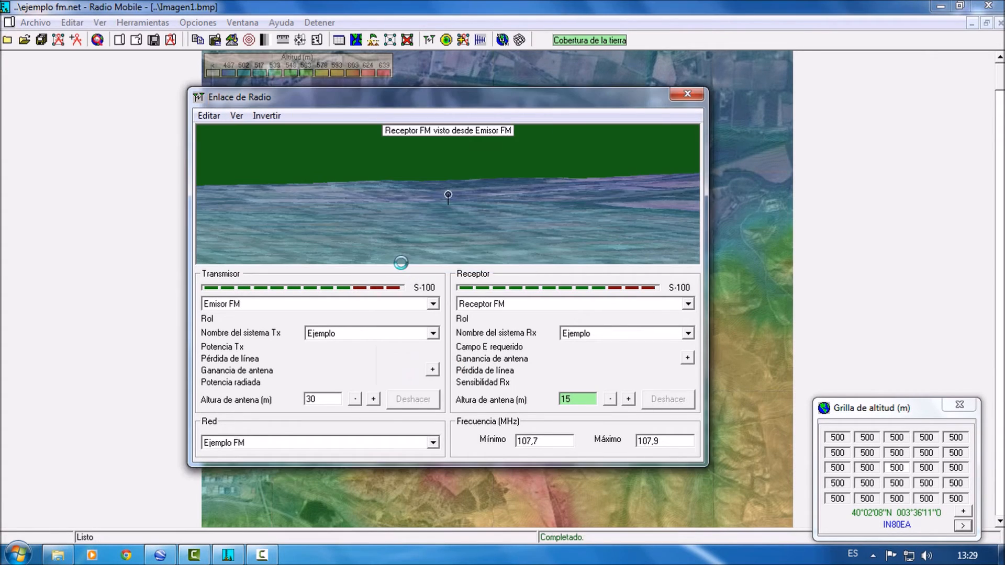
click(240, 116)
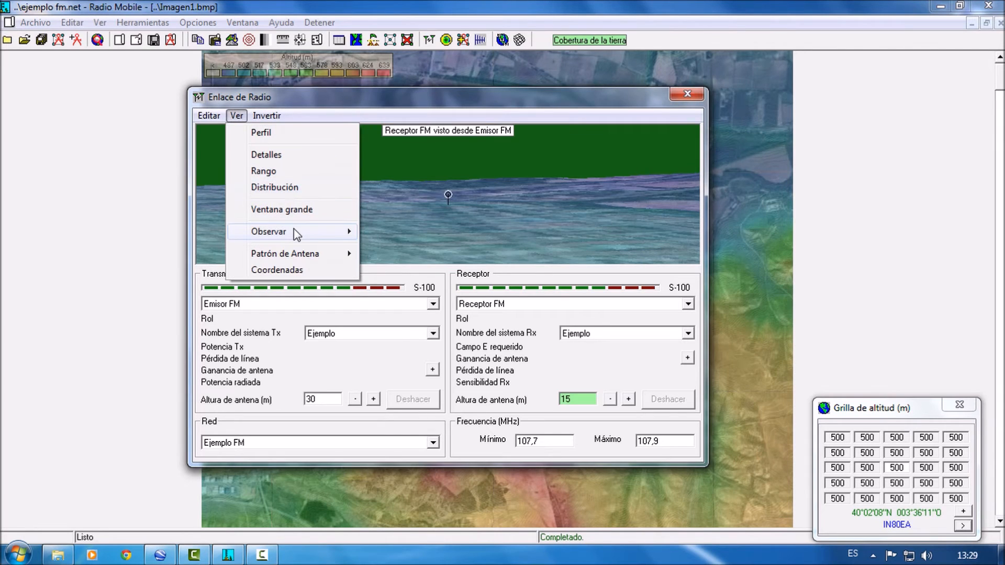
mouse_move(296, 234)
click(401, 282)
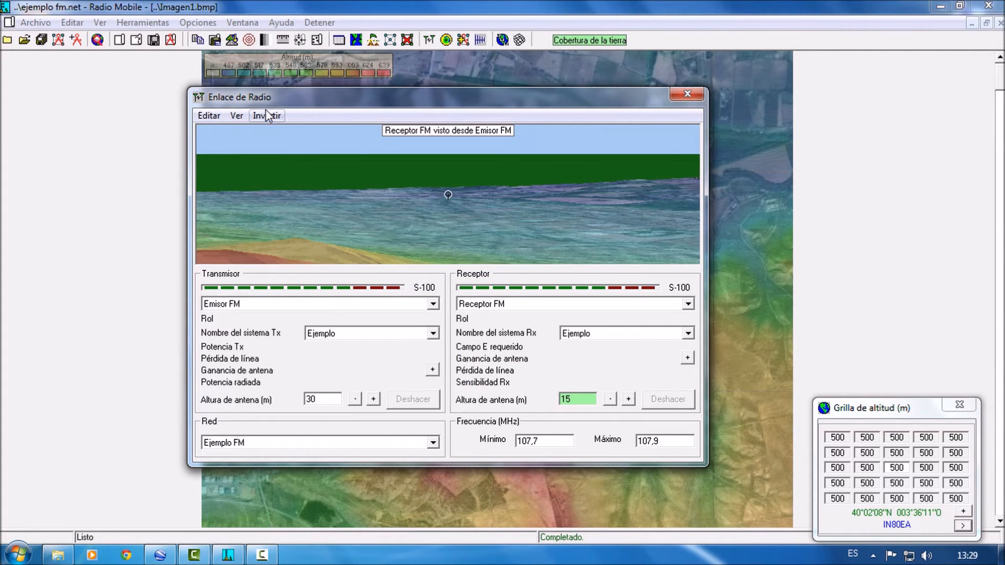
click(236, 115)
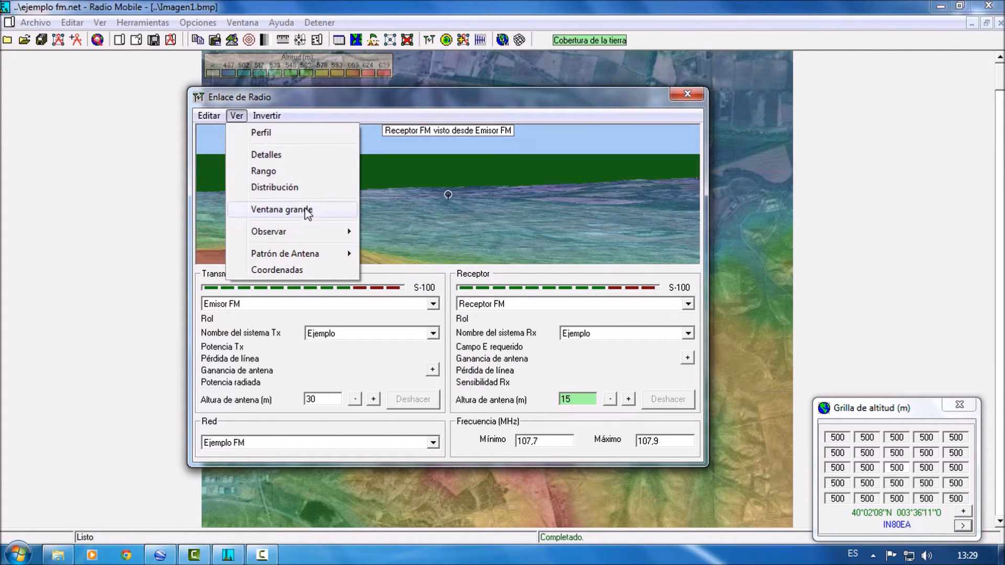
mouse_move(323, 232)
click(408, 297)
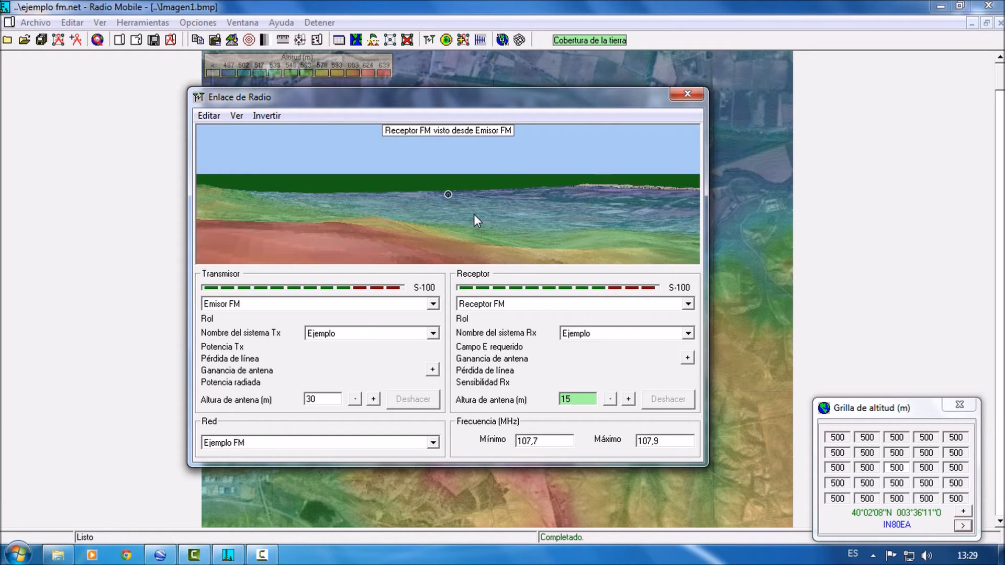
- Generate the stereo view of Receptor FM from Emisor FM, close its image and reopen the radio link analysis
click(236, 115)
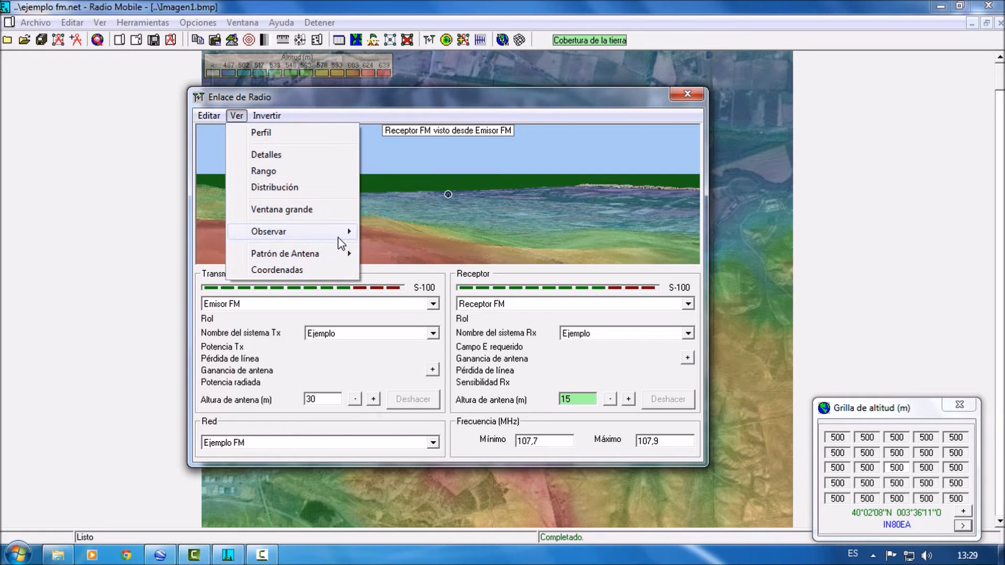
mouse_move(341, 241)
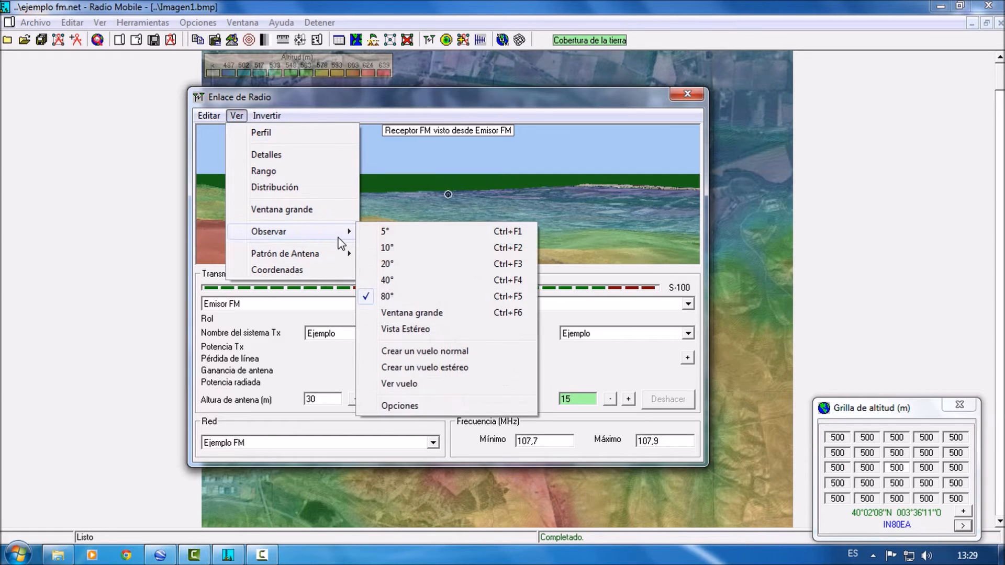
click(435, 331)
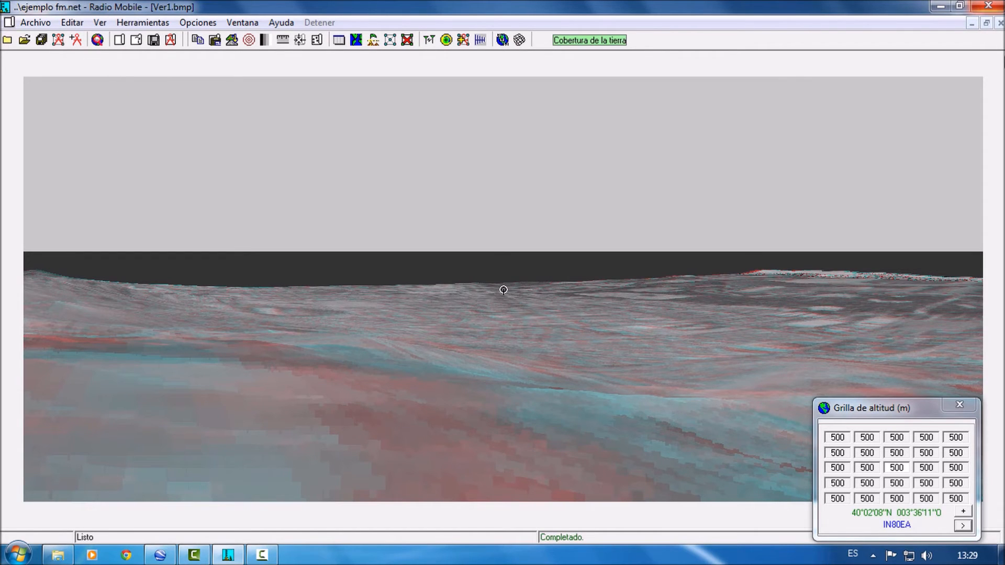
click(1000, 23)
key(F2)
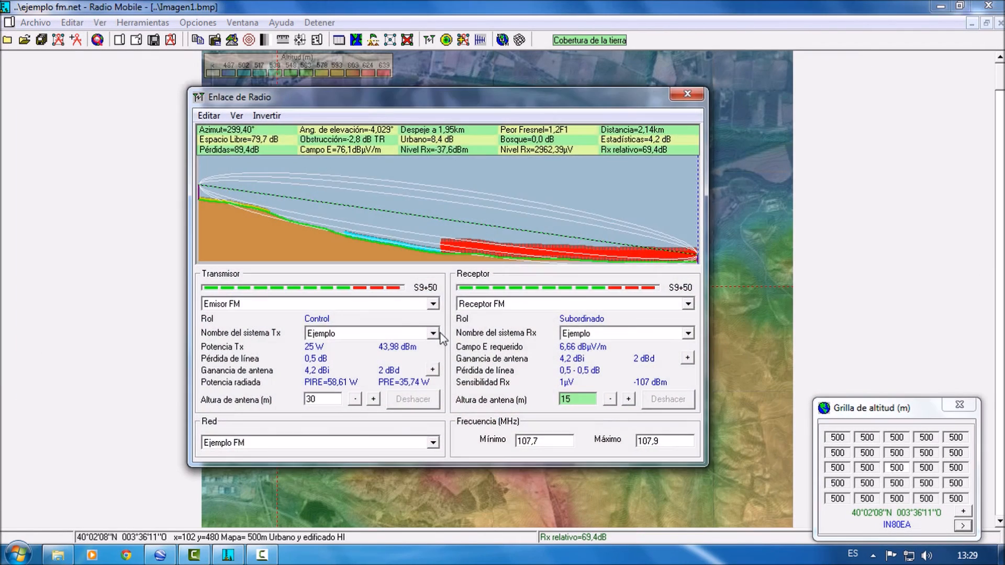
- Review the observation options for stereoscopic eye distance, flight images per second and flight speed, and accept them
click(237, 116)
mouse_move(303, 232)
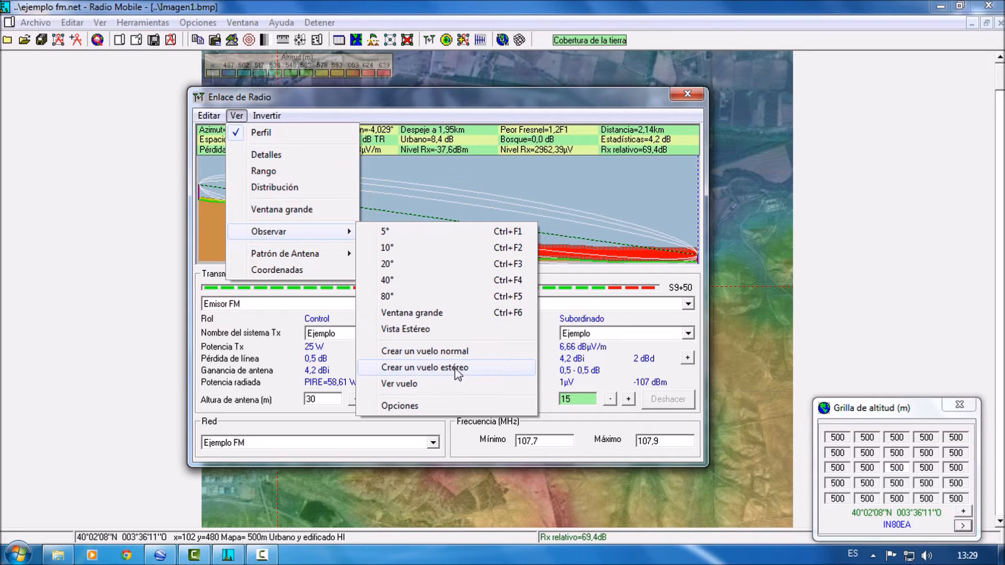
click(444, 410)
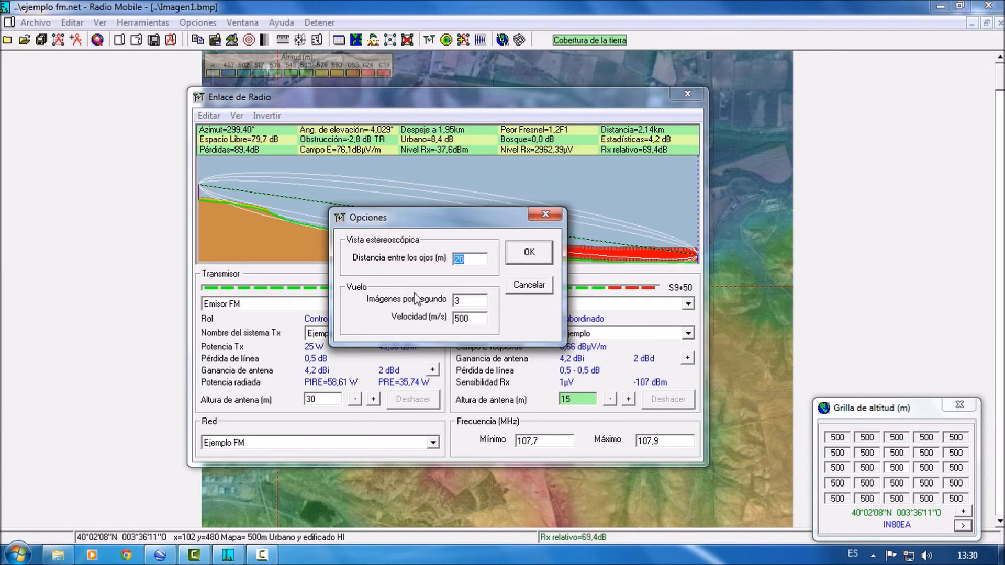
click(527, 251)
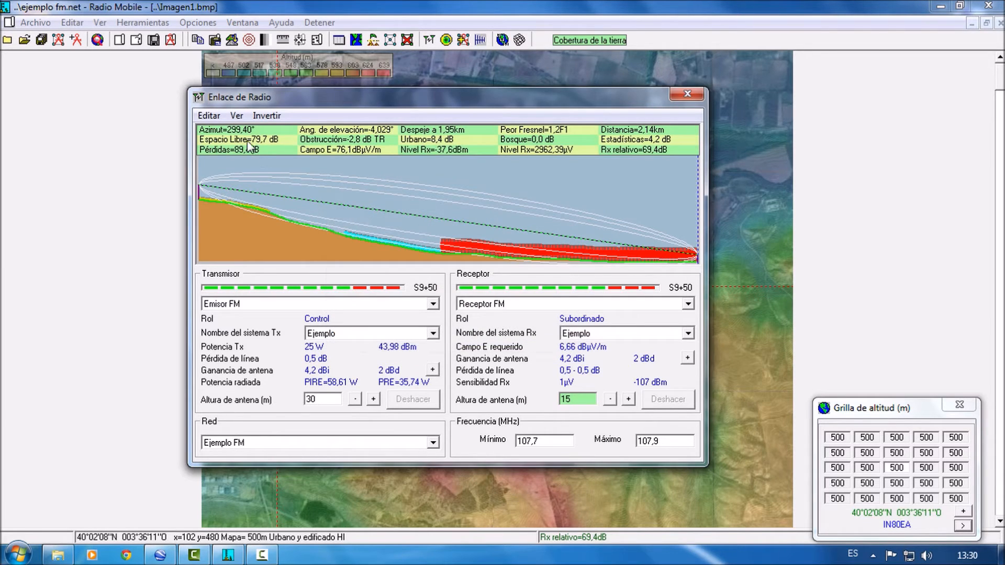
- Draw the omni.ant antenna pattern at the stations and move the Enlace de Radio window aside to reveal it on the map
click(237, 116)
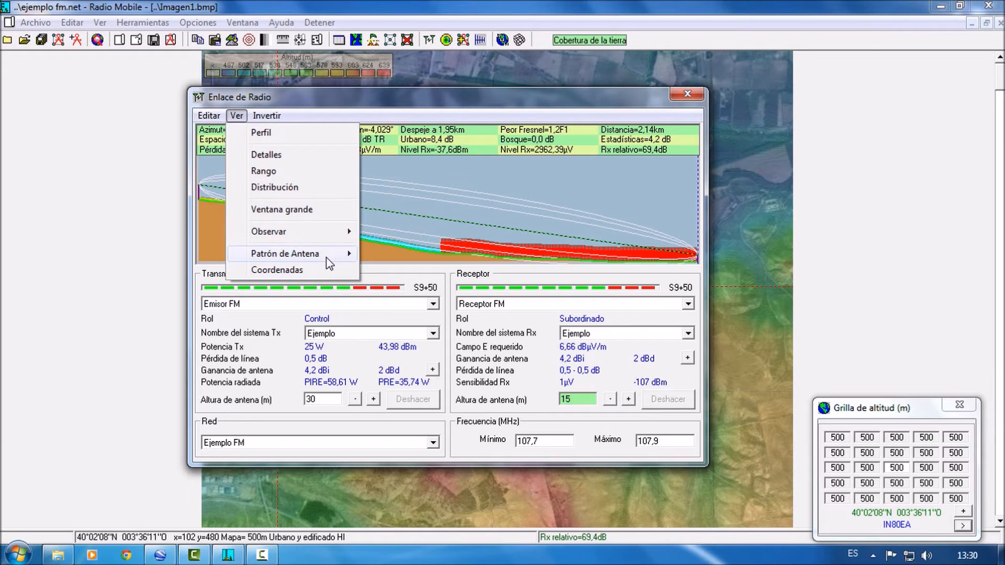
mouse_move(326, 256)
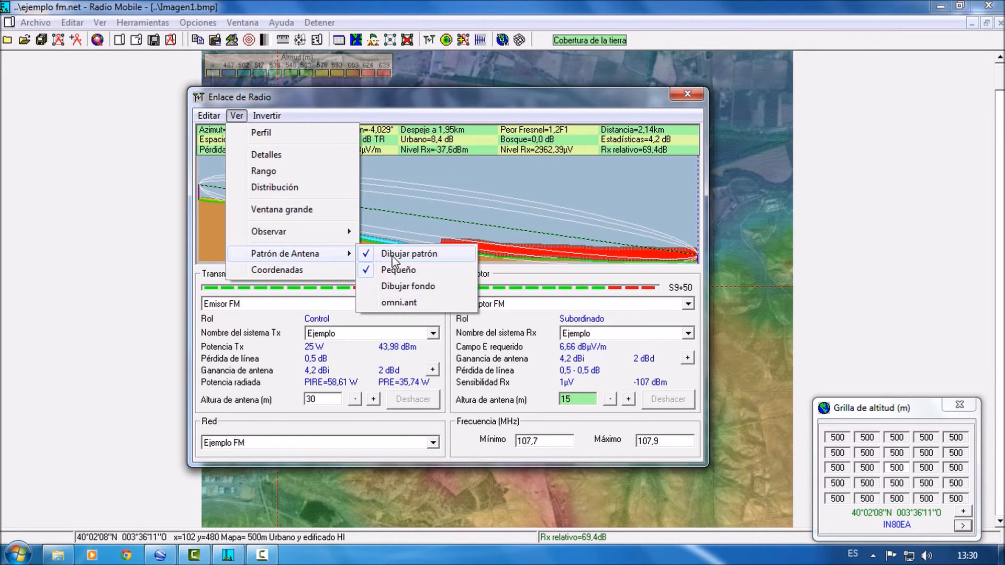
click(653, 86)
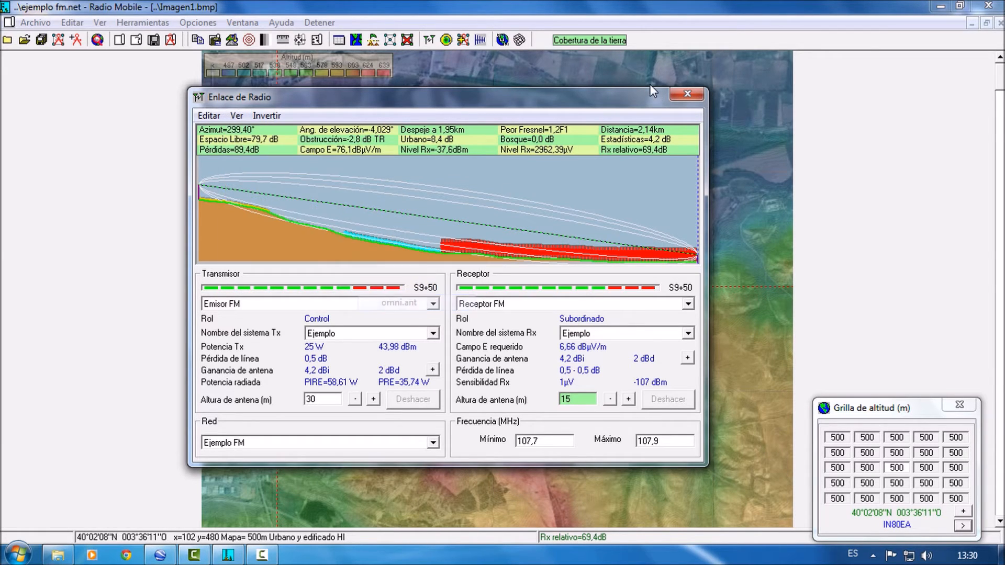
drag(620, 101, 912, 25)
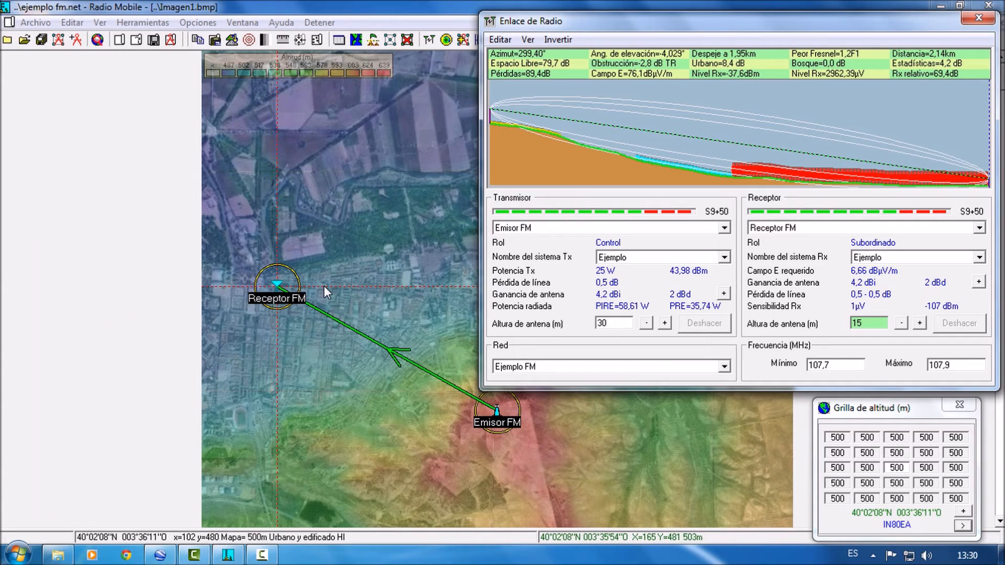
- Remove the omni.ant antenna pattern from the map
click(528, 39)
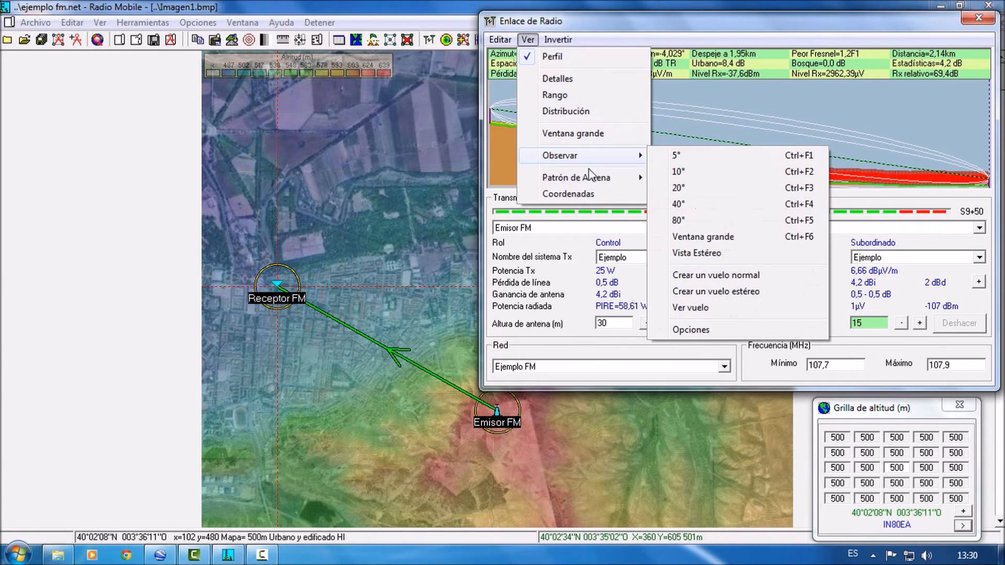
mouse_move(613, 180)
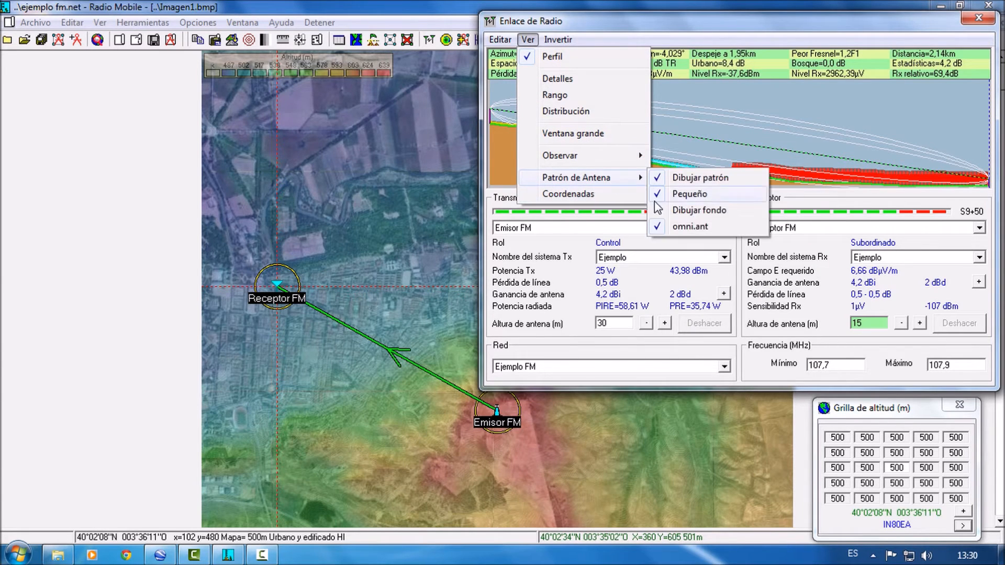
click(674, 225)
- Show the coordinates of the transmitter and receiver in the radio link analysis and move its window back over the map's centre
click(529, 40)
click(587, 195)
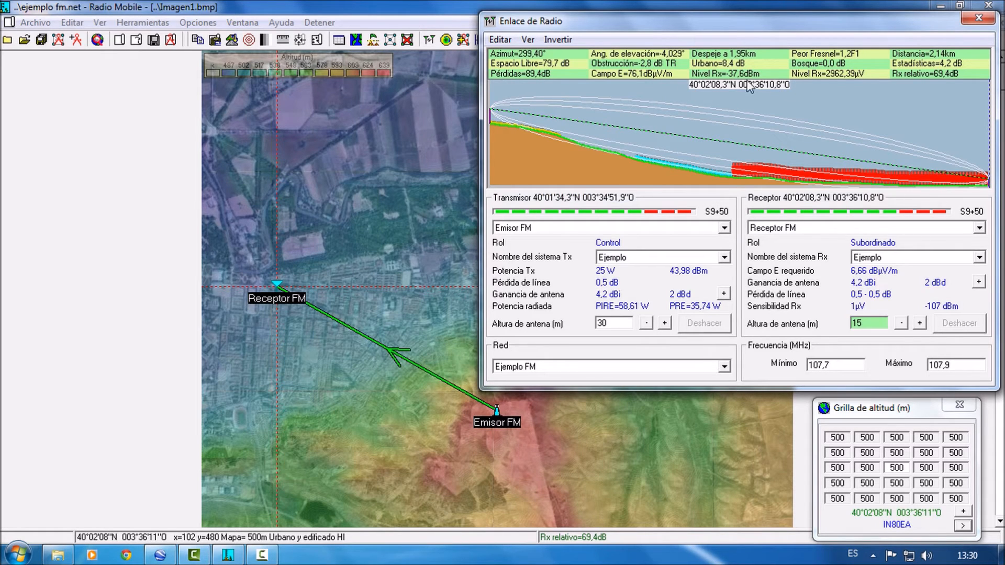
drag(905, 20, 661, 31)
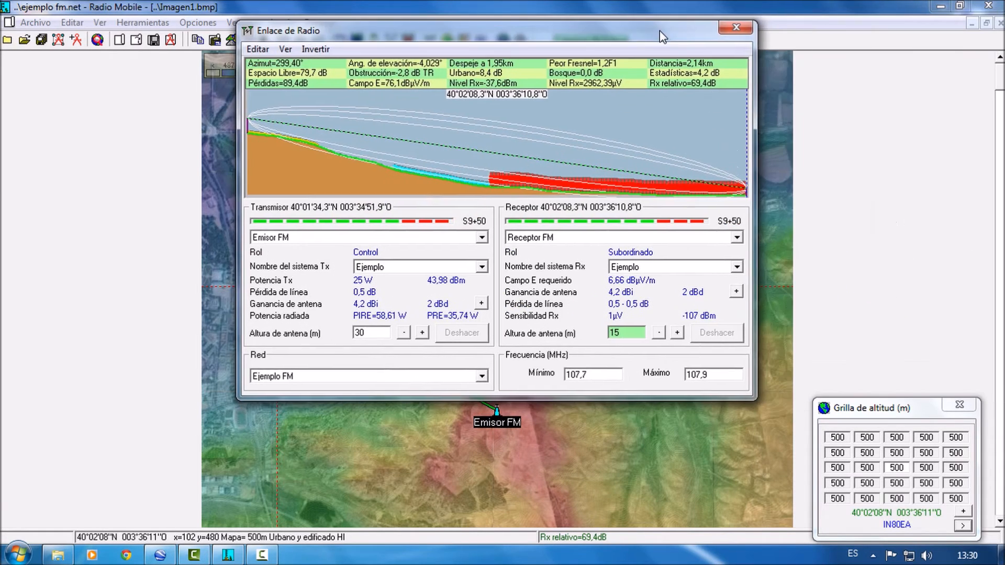
- Invert the link so Receptor FM transmits to Emisor FM, and switch it back to the original direction
click(314, 50)
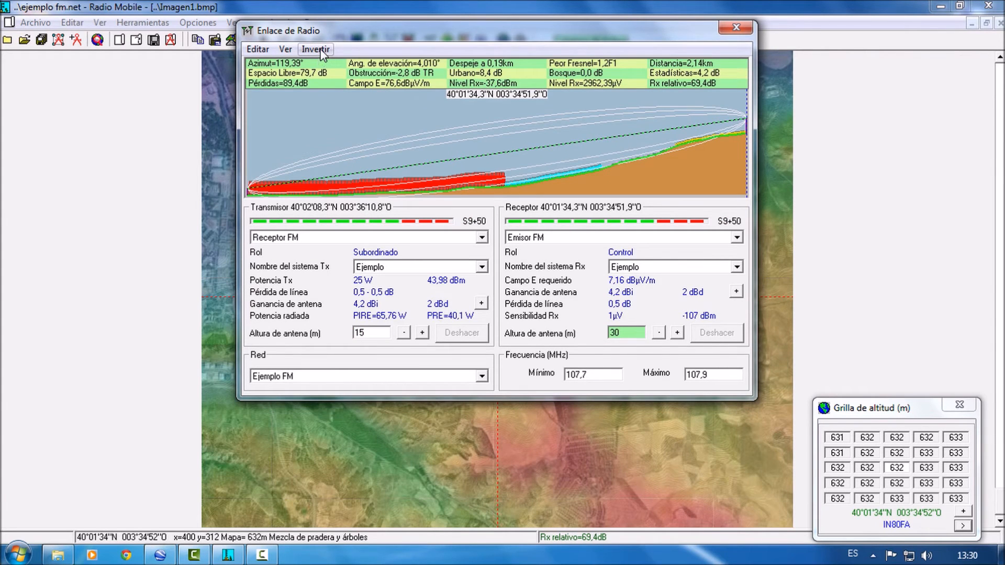
click(315, 49)
click(316, 50)
click(321, 50)
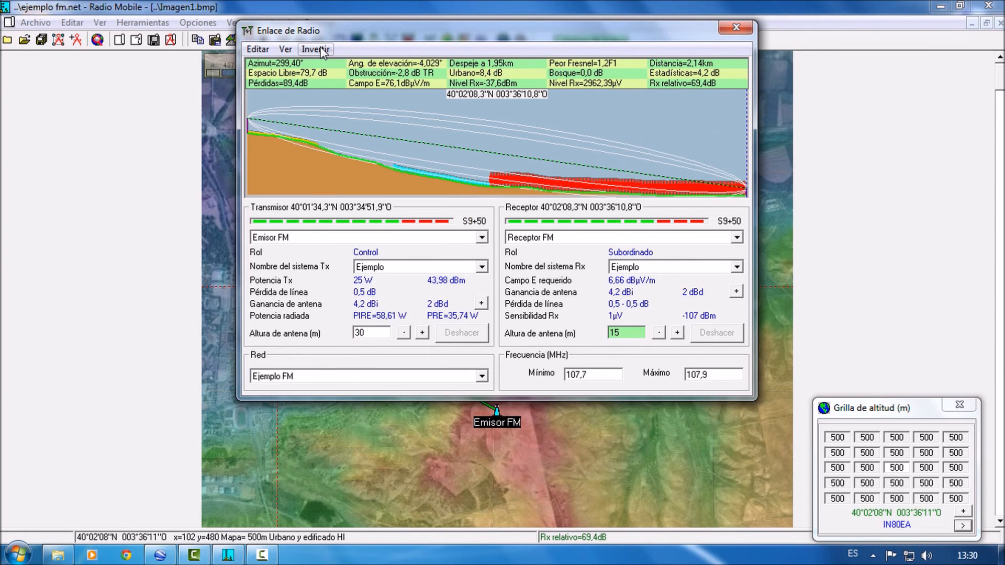
- Invert the radio link and switch it back to Emisor FM transmitting, and close the link analysis
click(320, 50)
click(320, 51)
click(744, 31)
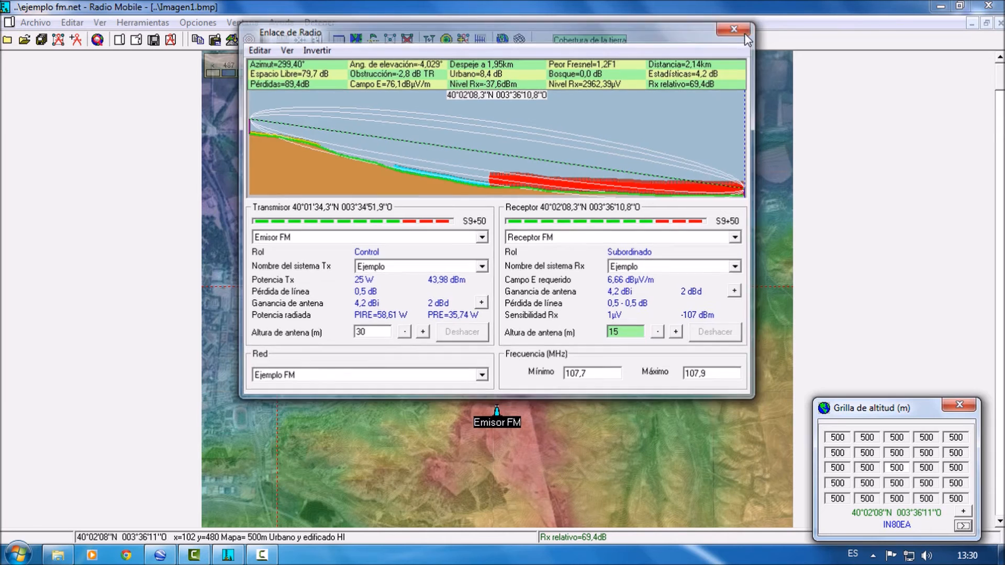
click(389, 42)
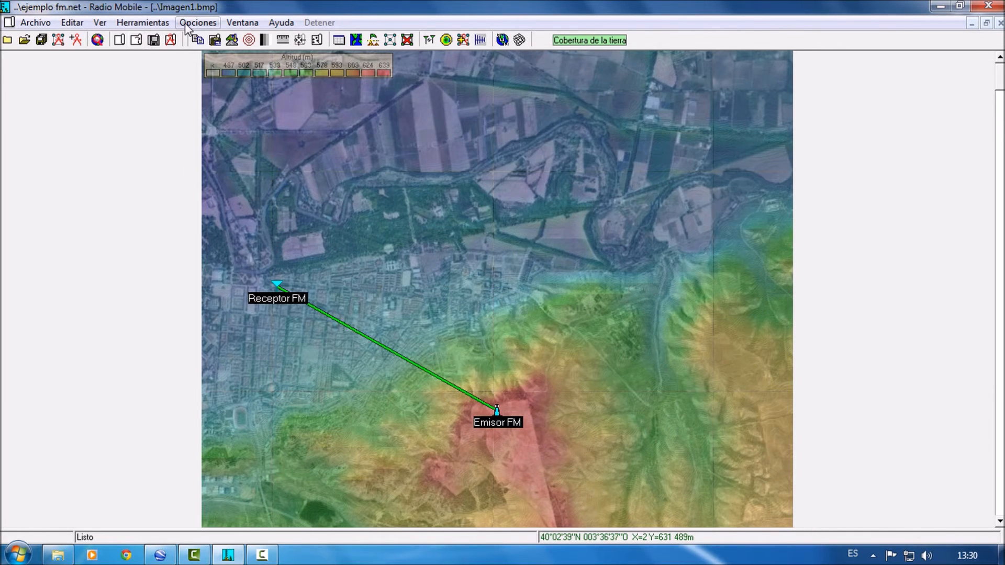
- Open the simple polar radio coverage for Emisor FM and set its maximum range to 20 km
click(142, 22)
mouse_move(193, 58)
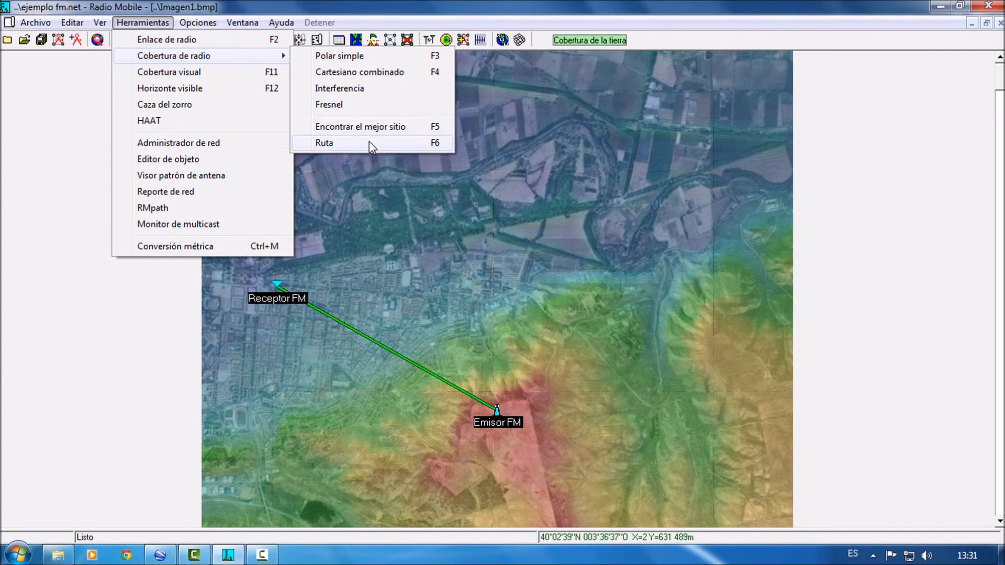
click(356, 65)
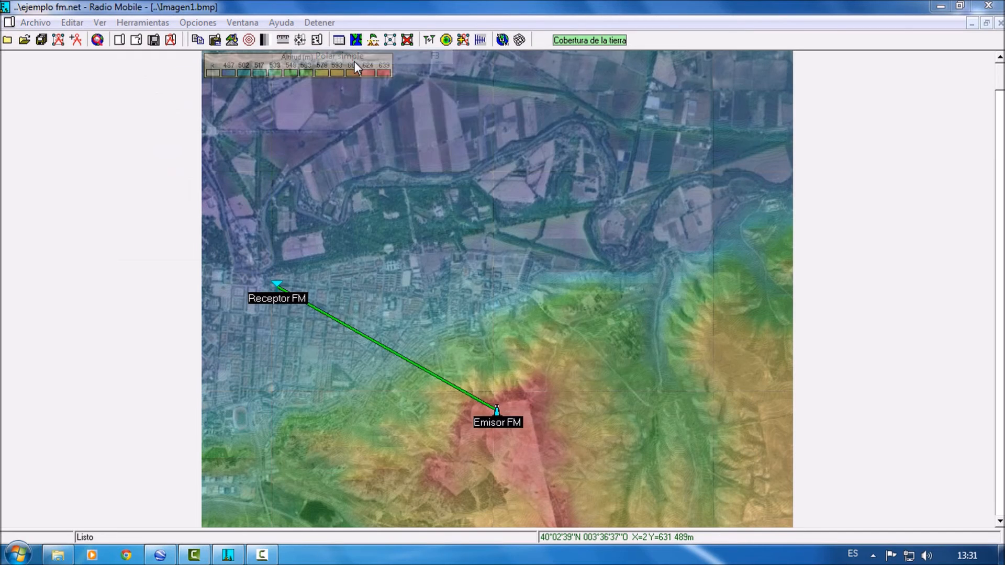
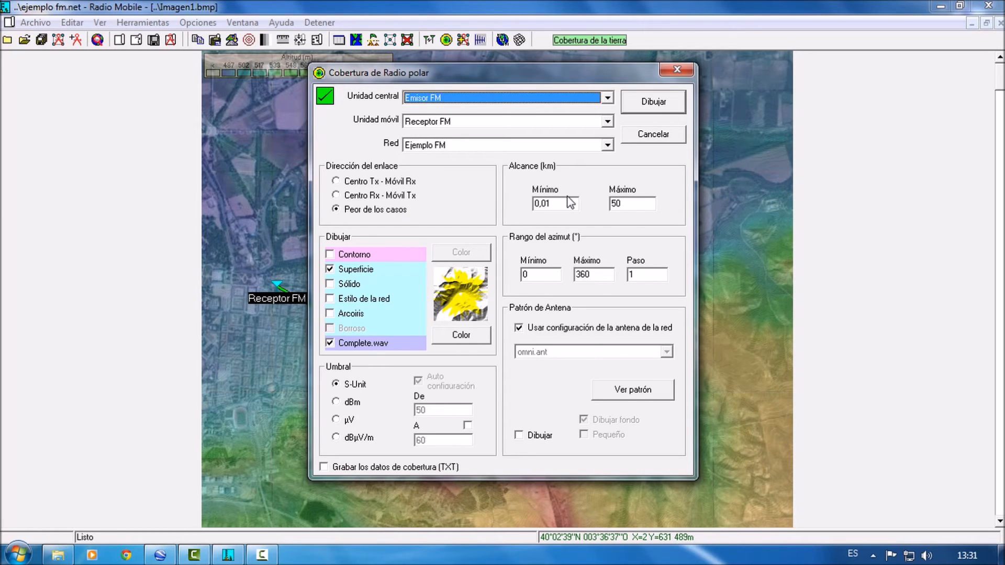
drag(631, 203, 614, 205)
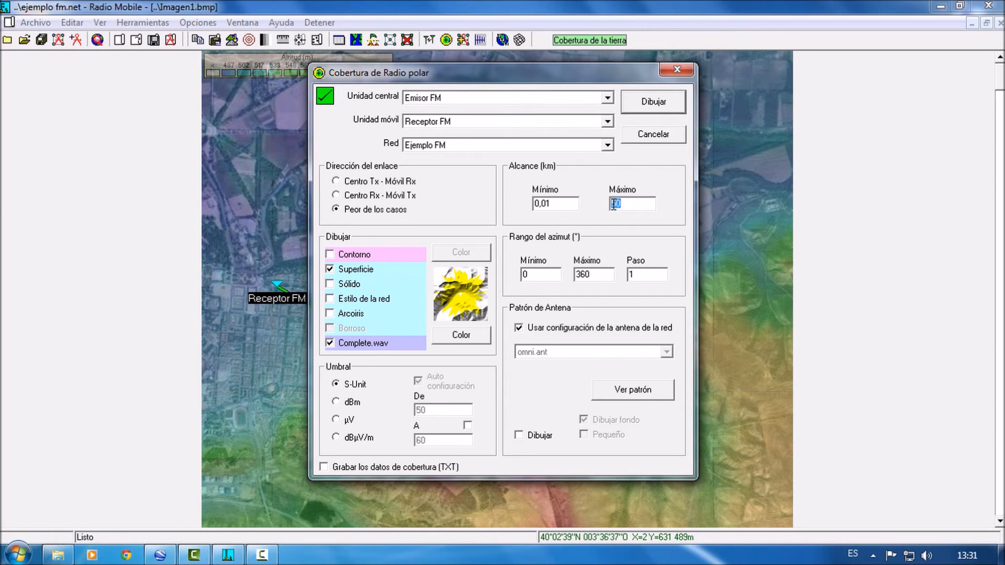
text(20)
- Preview the coverage thumbnail with Contorno on, Superficie off and Sólido on, restoring each option to its original state
click(330, 255)
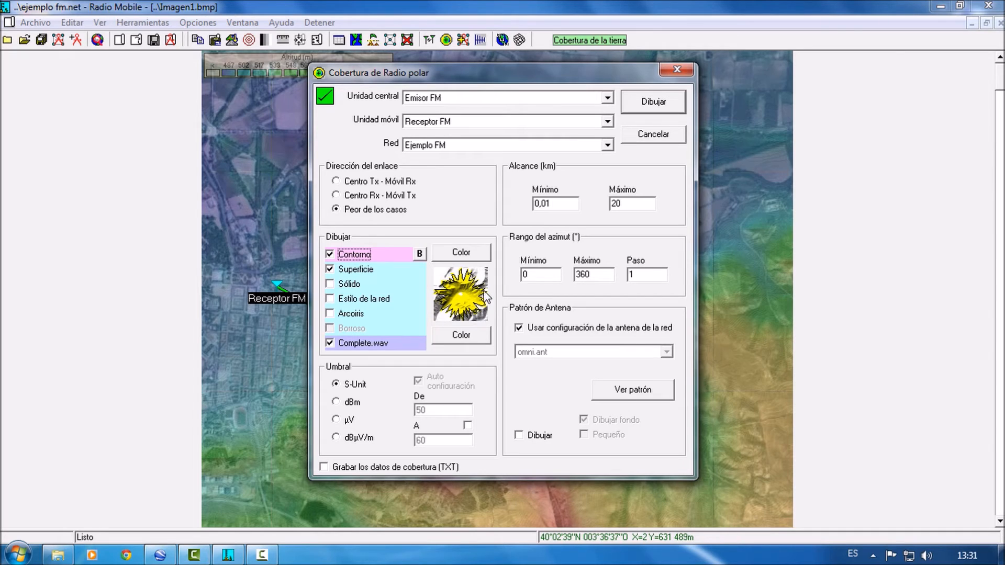
click(330, 255)
click(333, 272)
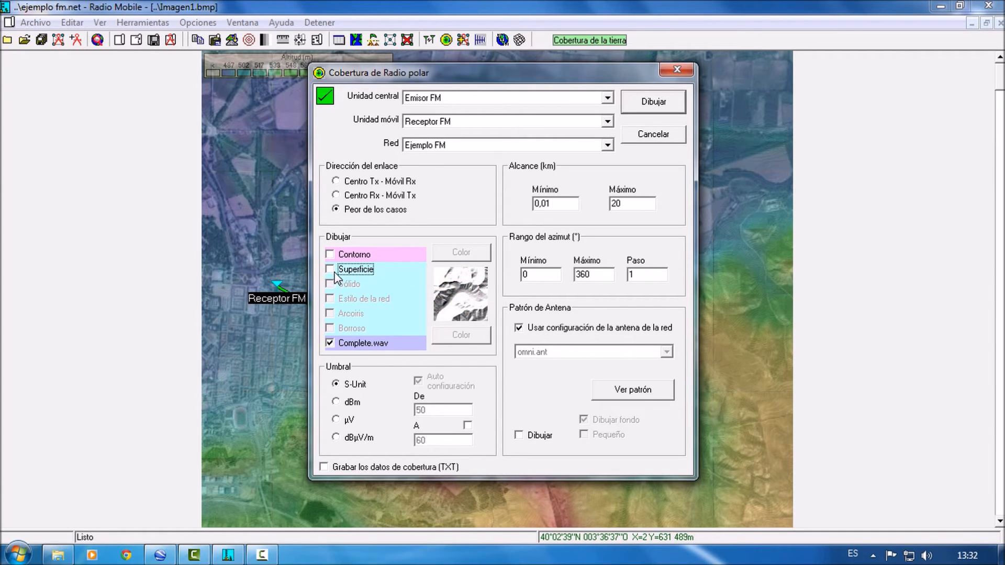
click(330, 270)
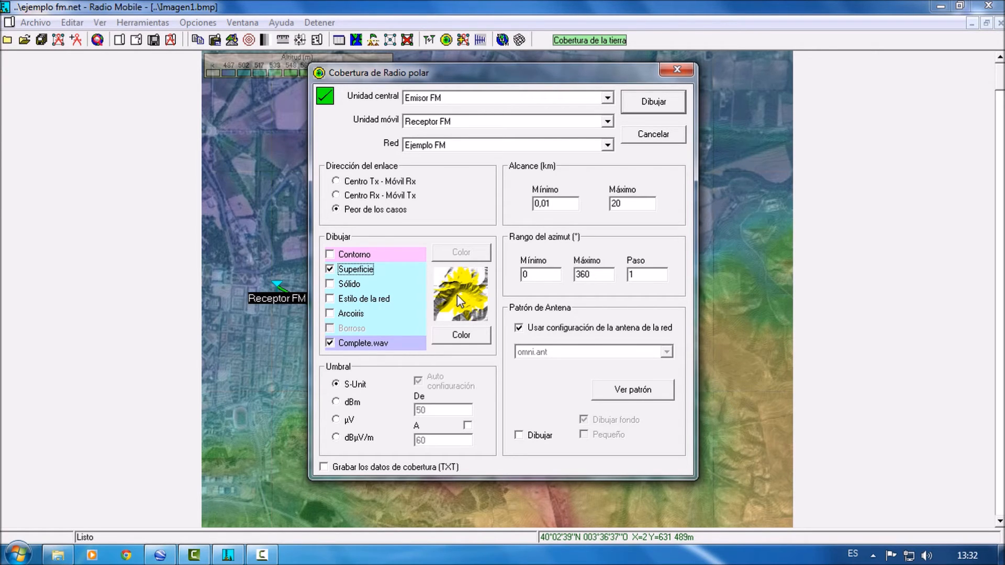
click(334, 288)
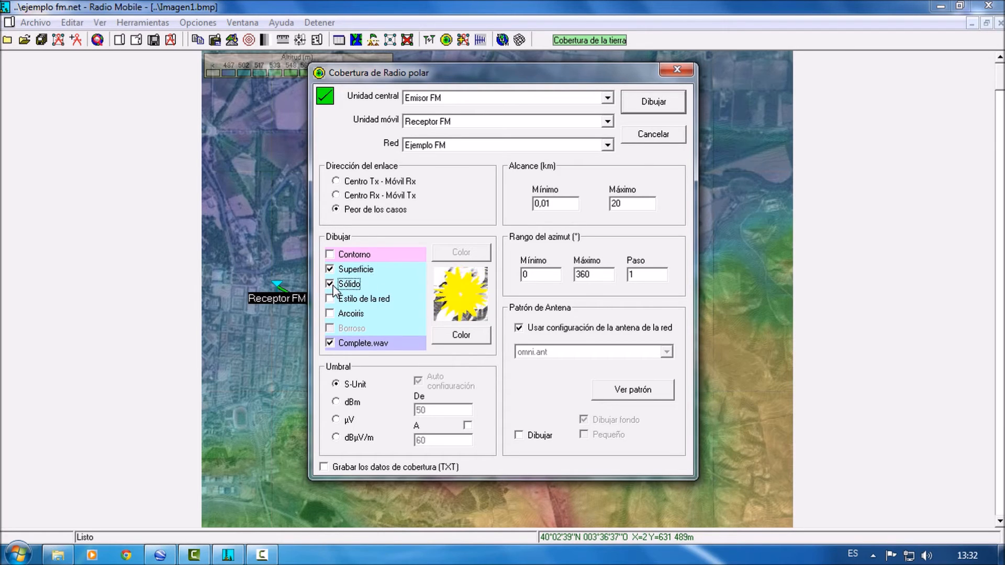
click(334, 287)
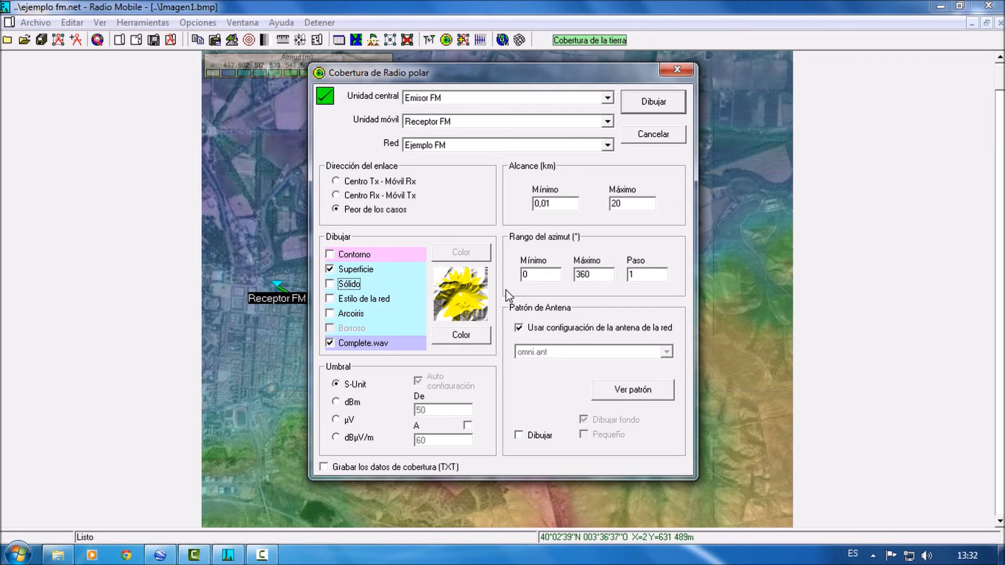
click(346, 284)
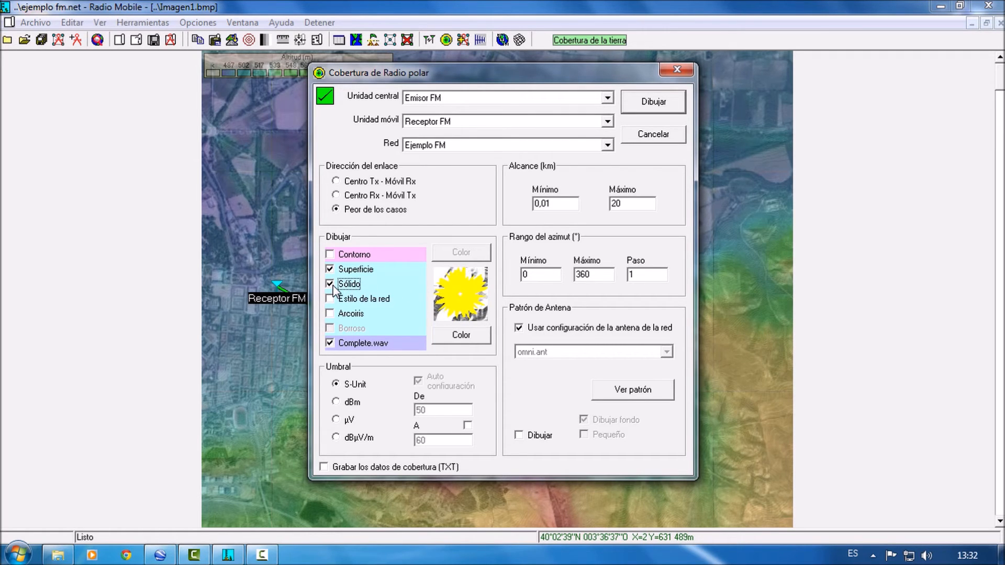
click(333, 287)
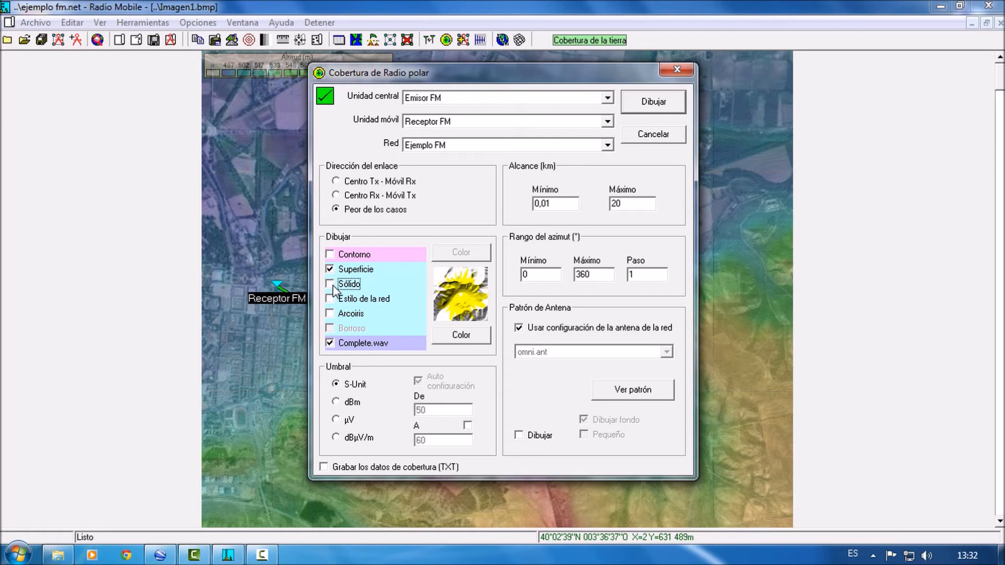
- Preview the Estilo de la red and Arcoiris drawing styles in the coverage thumbnail, turning each one off again
click(337, 301)
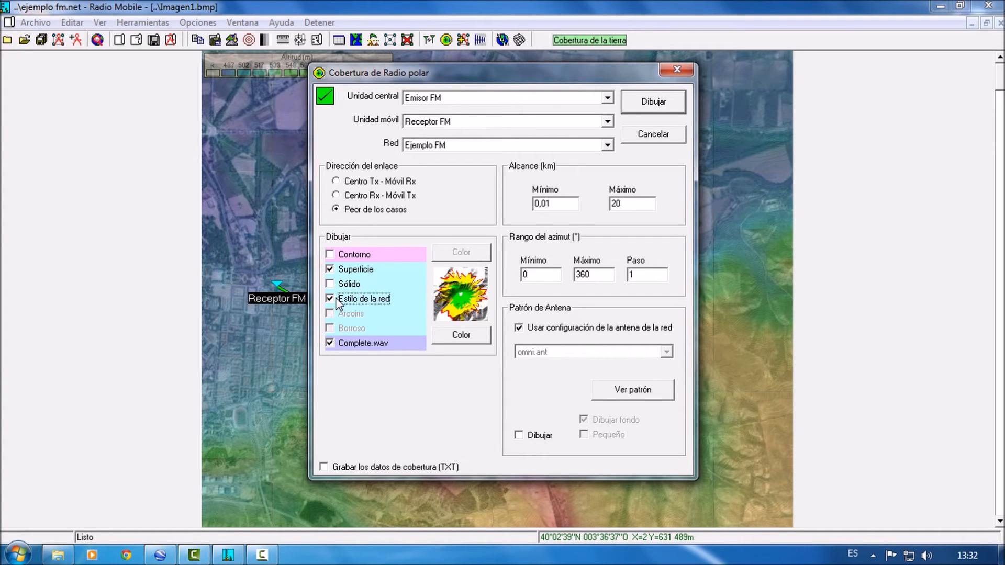
click(337, 301)
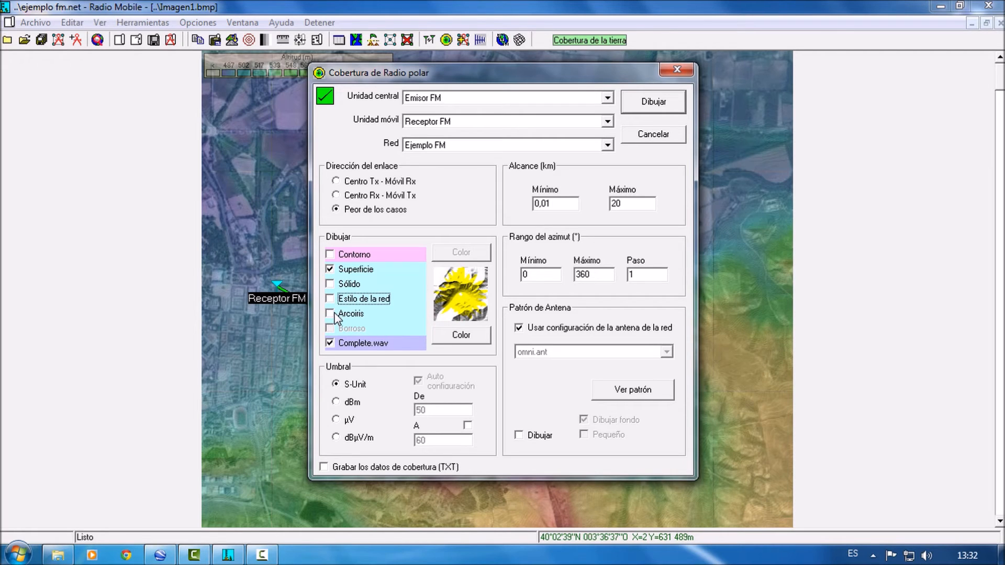
click(331, 314)
click(330, 314)
click(331, 298)
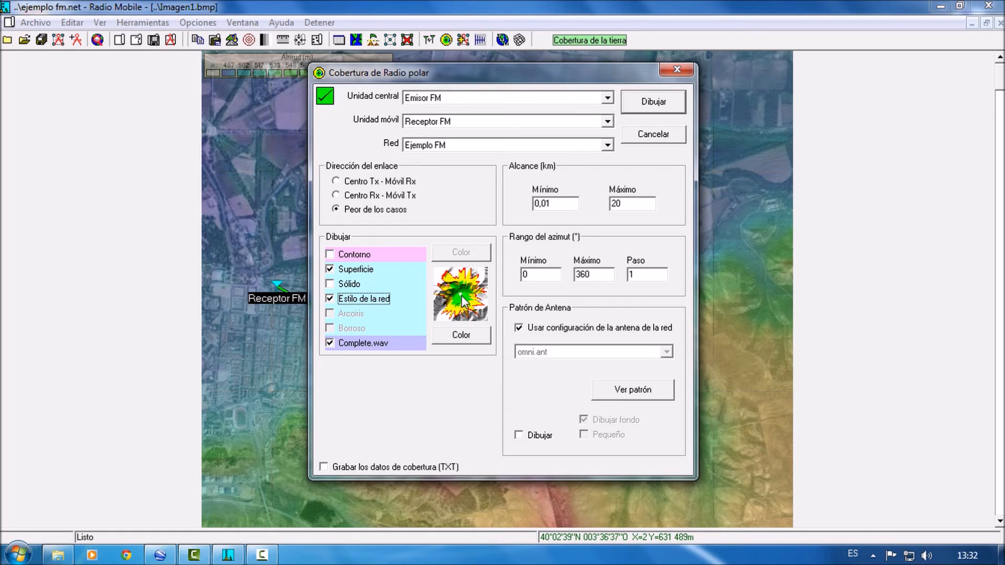
click(330, 300)
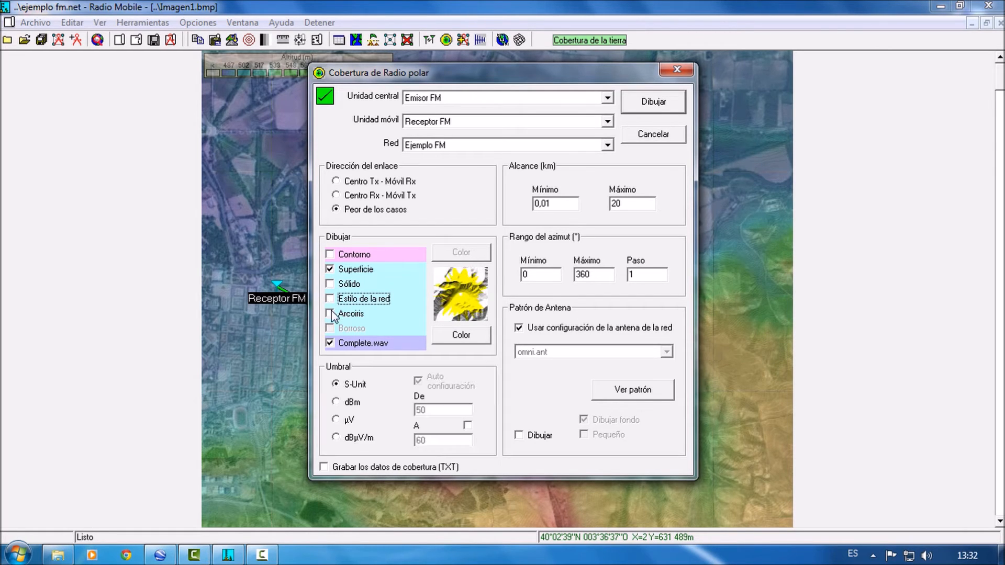
- Enable the Arcoiris drawing style and try its rainbow palette with 12 and 3 colours, ending on 8 colours
click(334, 315)
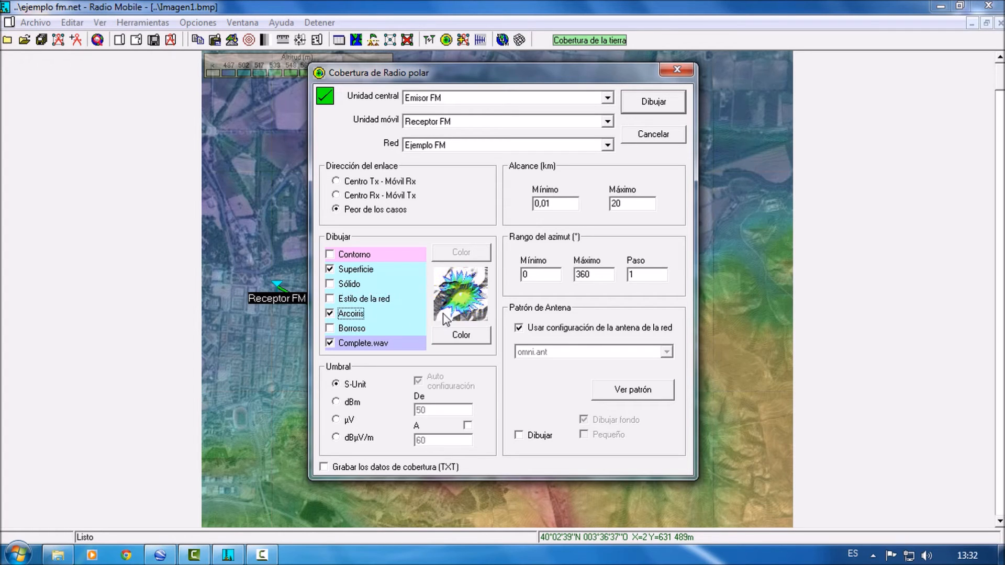
click(465, 338)
click(501, 148)
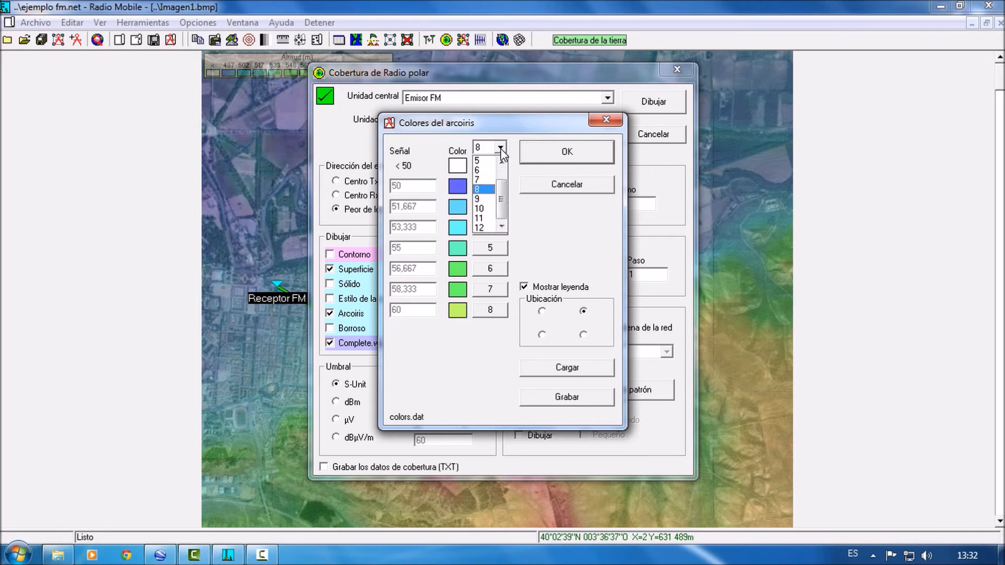
click(493, 227)
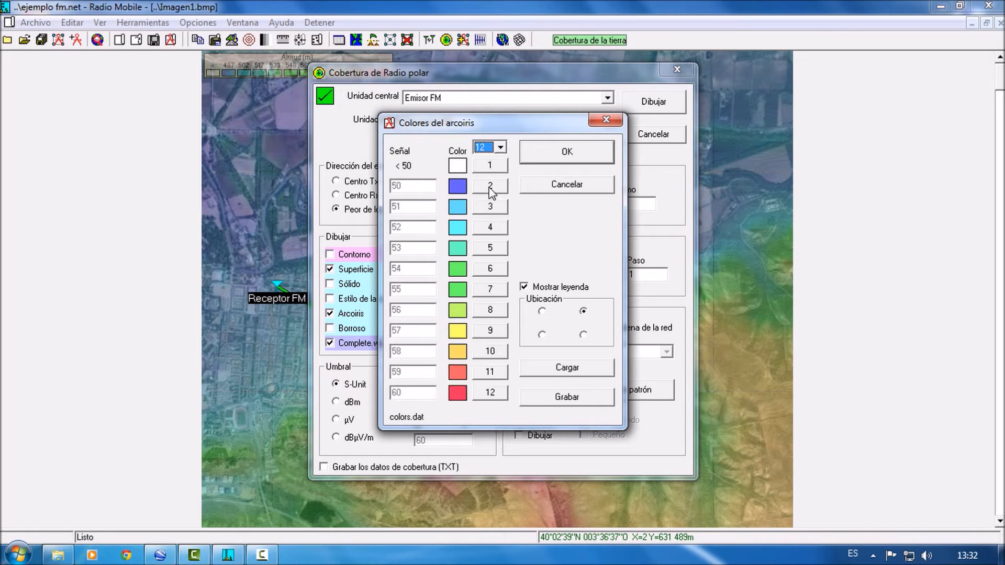
click(501, 146)
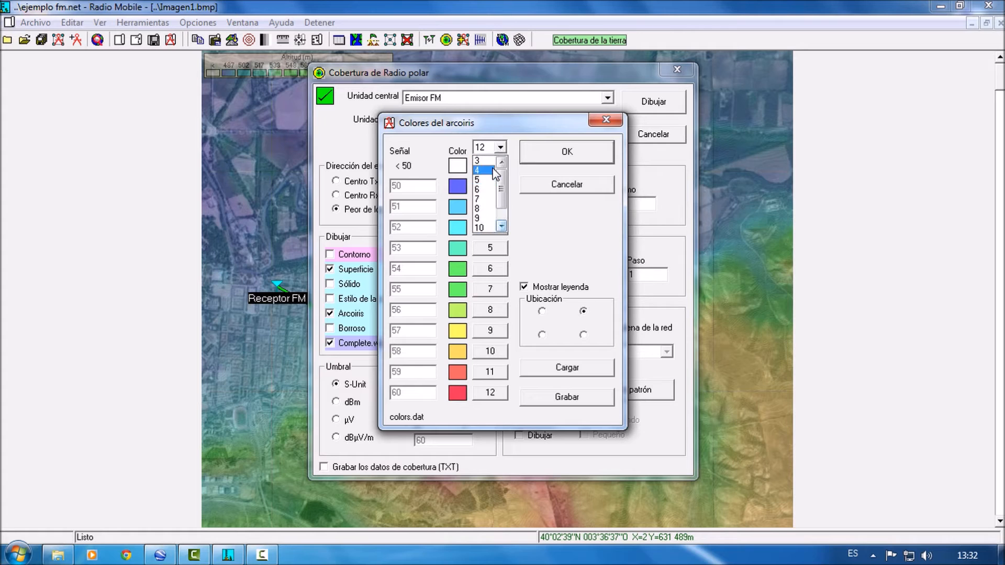
click(489, 162)
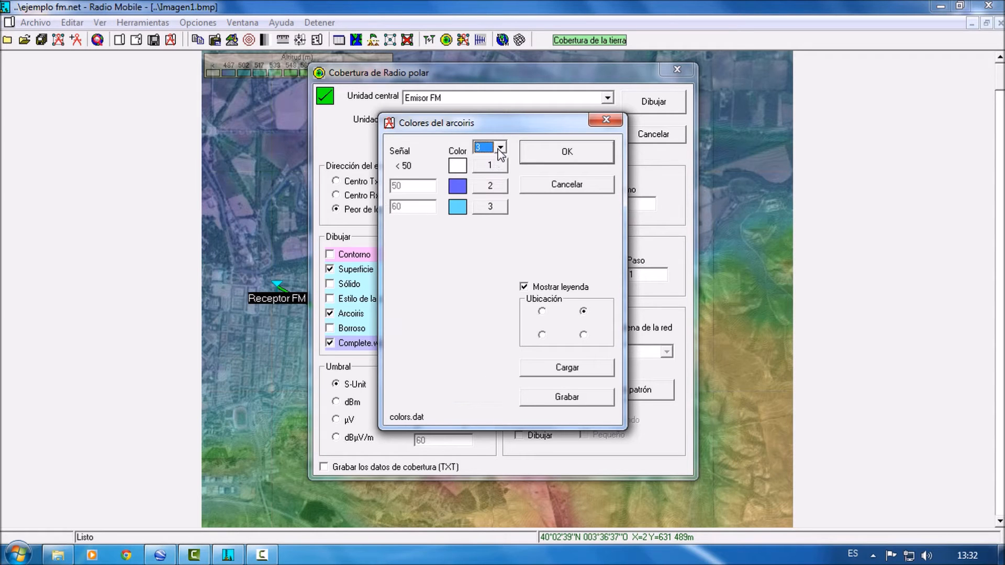
click(501, 148)
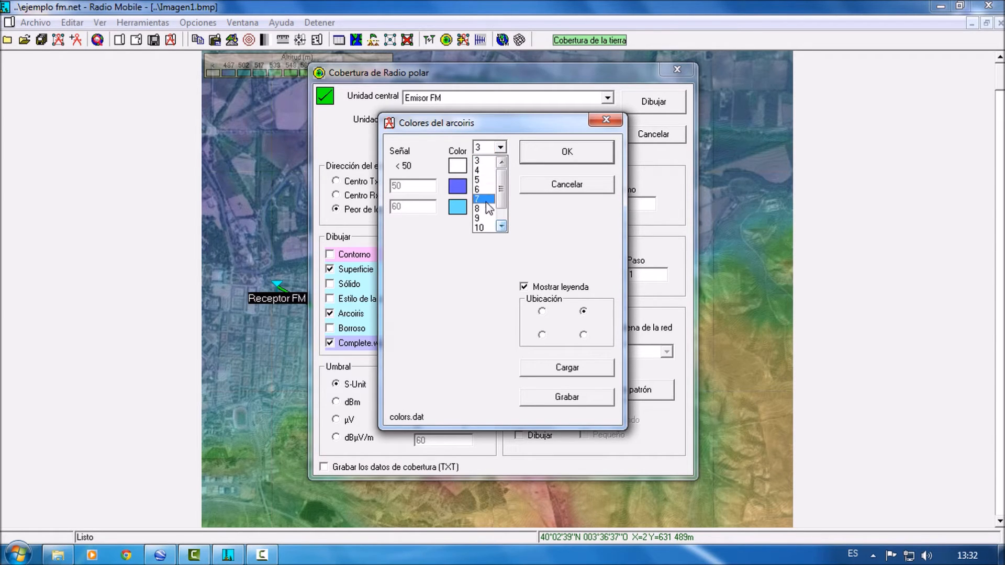
click(492, 198)
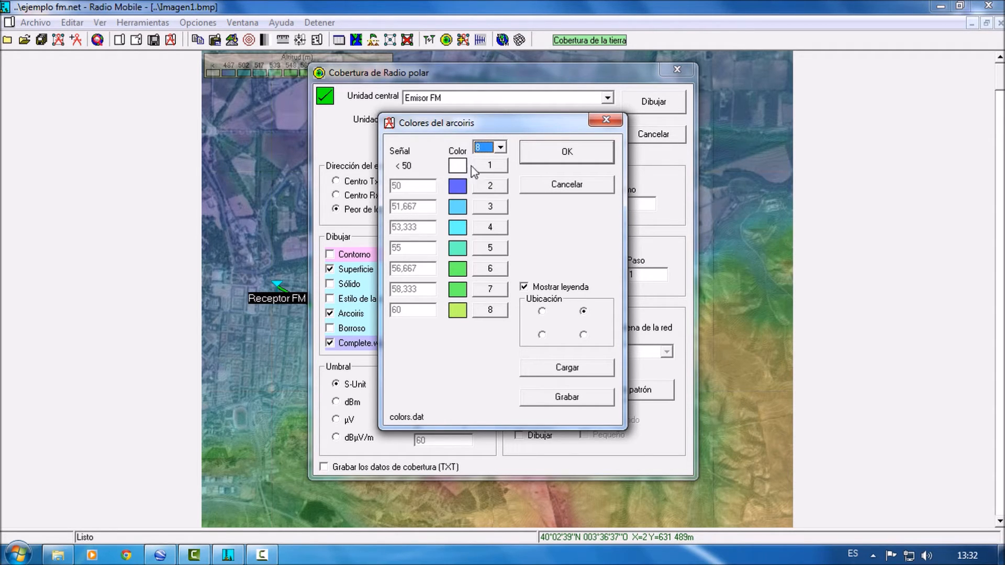
- Set the first rainbow colour, for signals below 50, to black and change the coverage threshold unit to dBµV/m
click(492, 168)
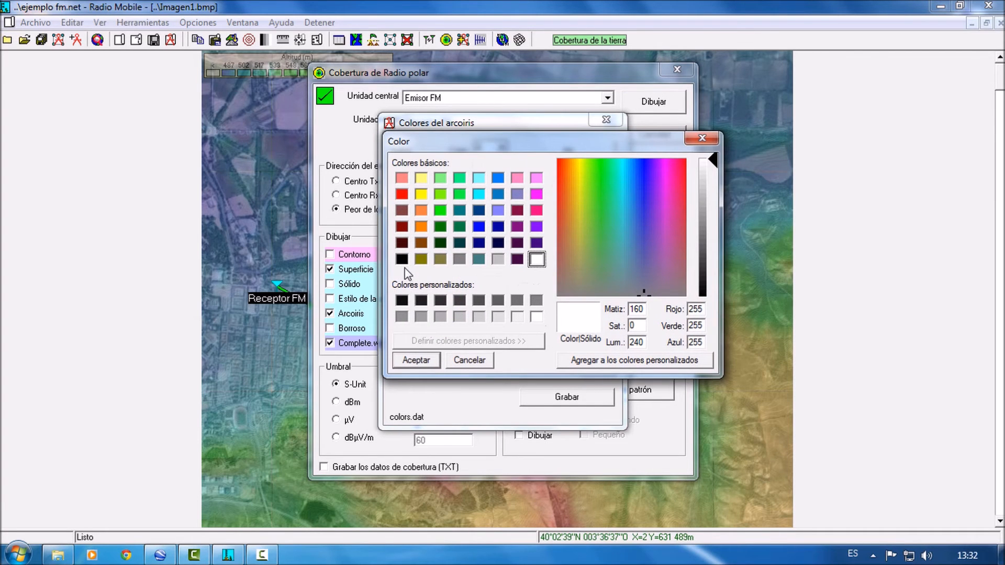
click(402, 258)
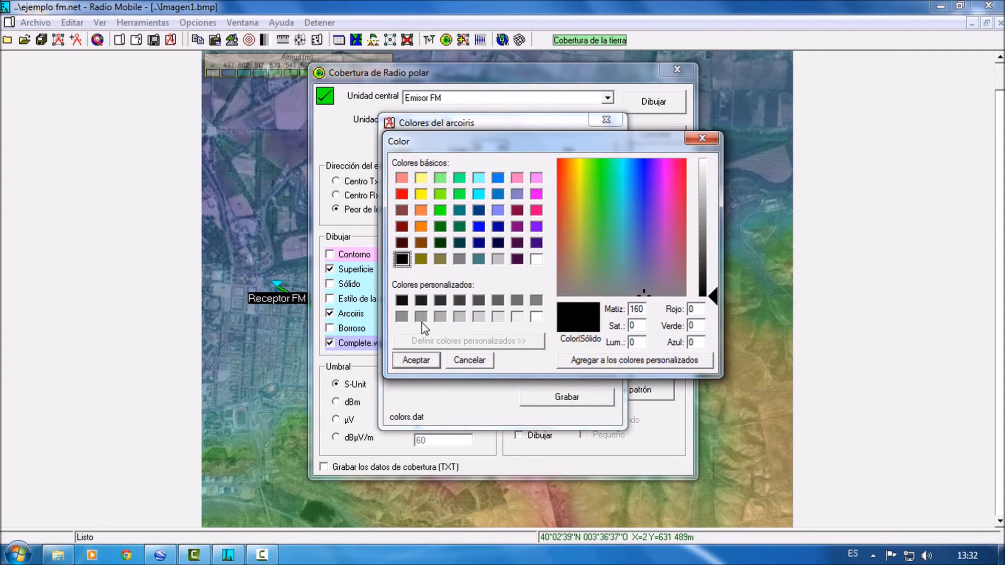
click(416, 360)
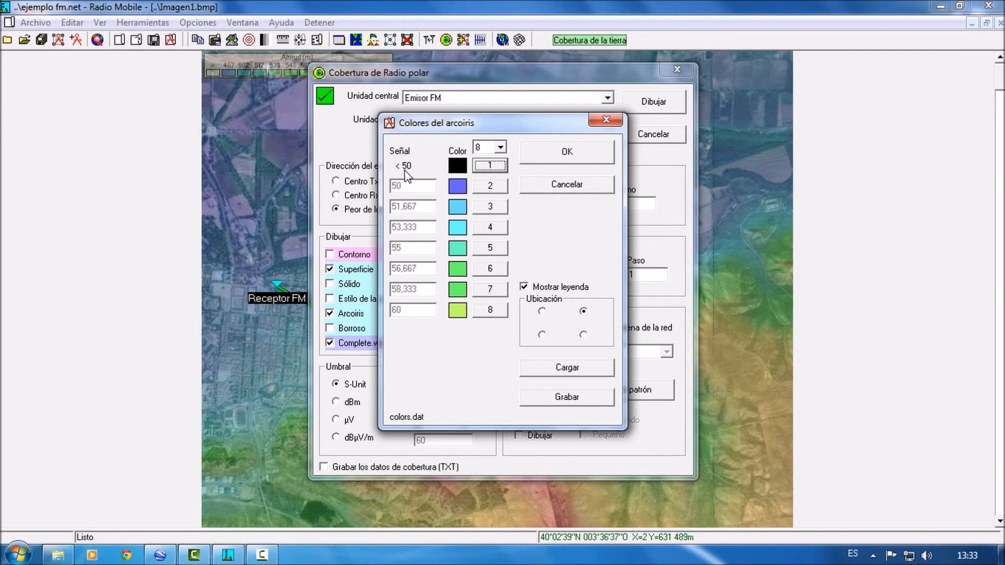
click(547, 153)
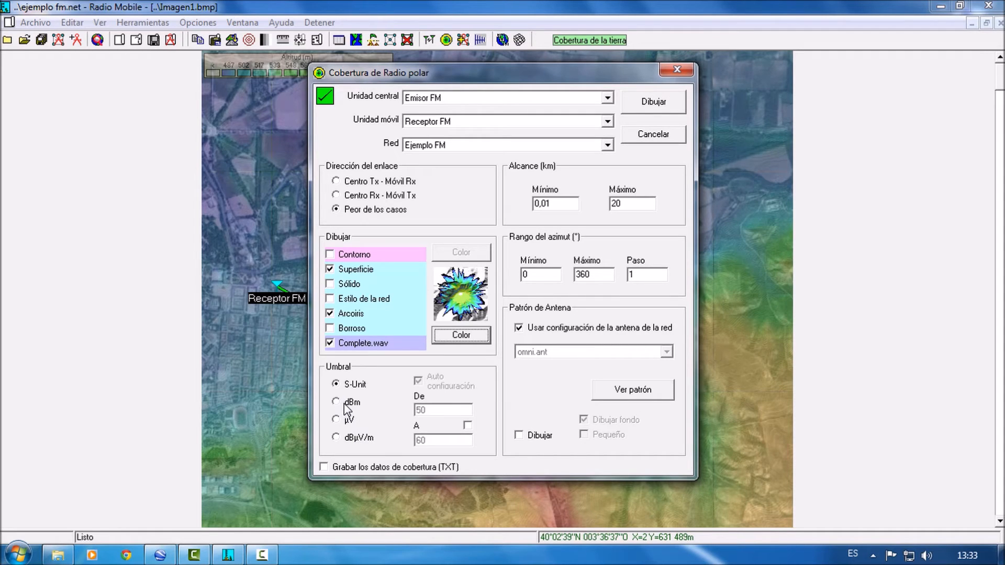
click(337, 438)
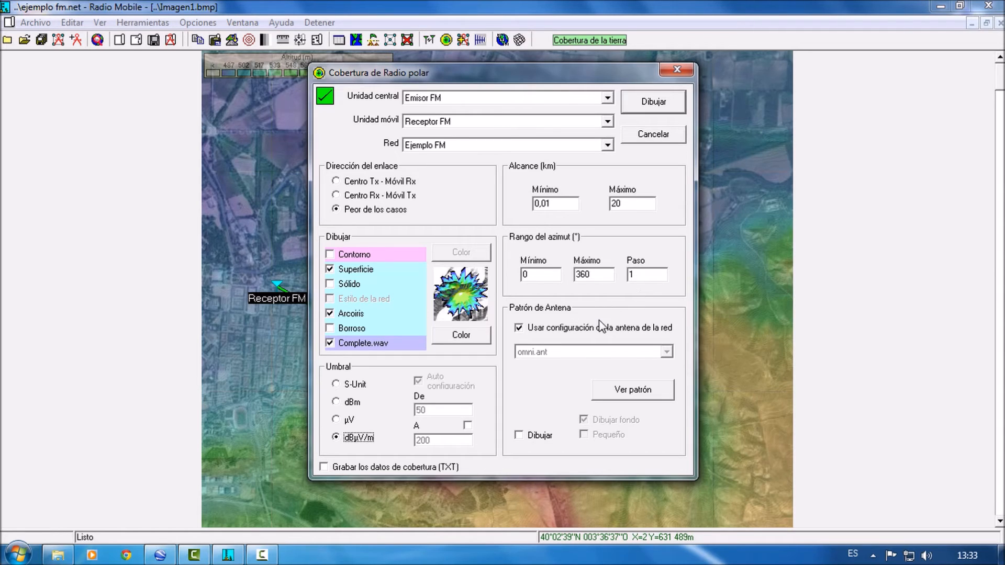
- Examine the alternative antenna patterns and toggle drawing the pattern, restoring the network antenna configuration with pattern drawing off
click(569, 331)
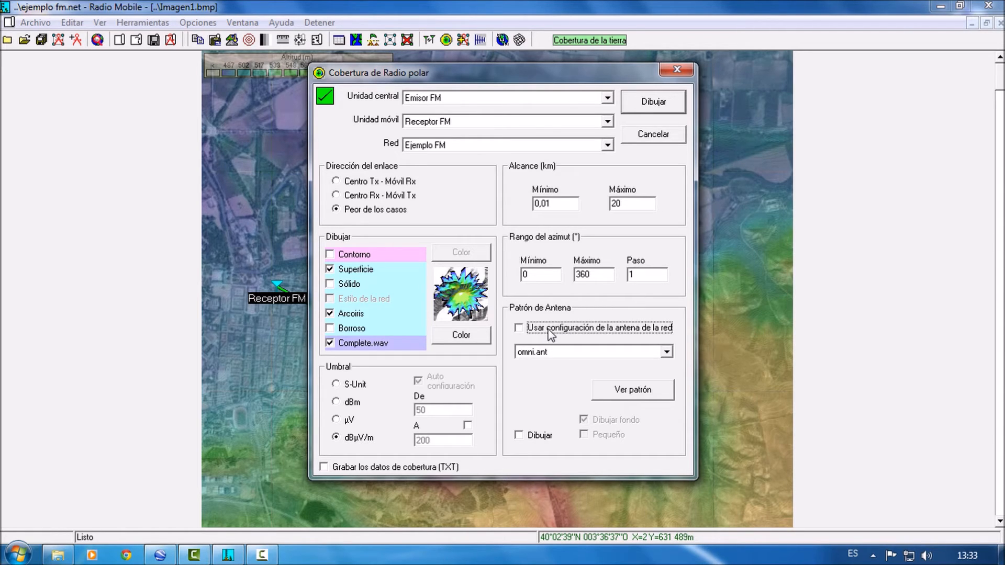
click(550, 352)
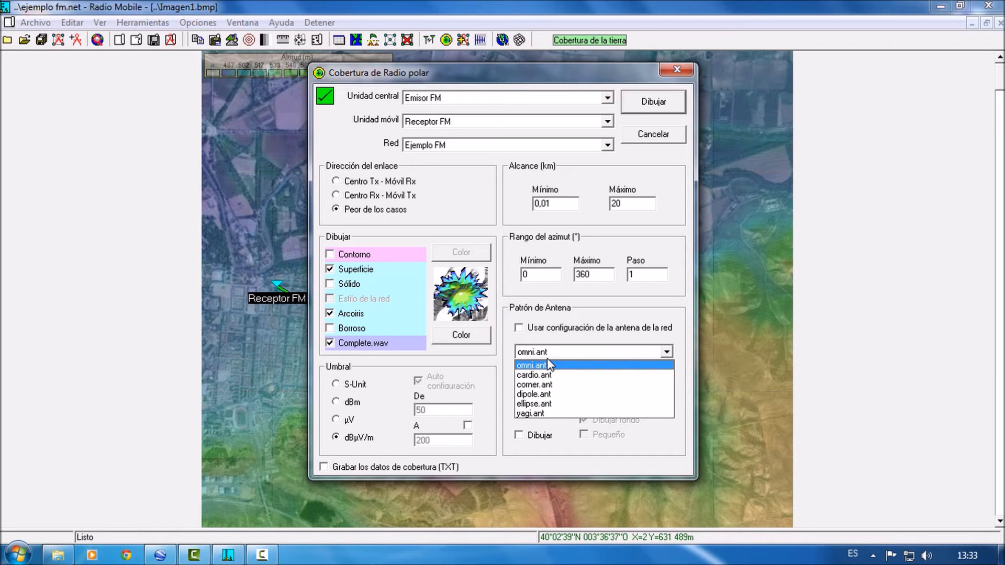
click(523, 333)
click(520, 329)
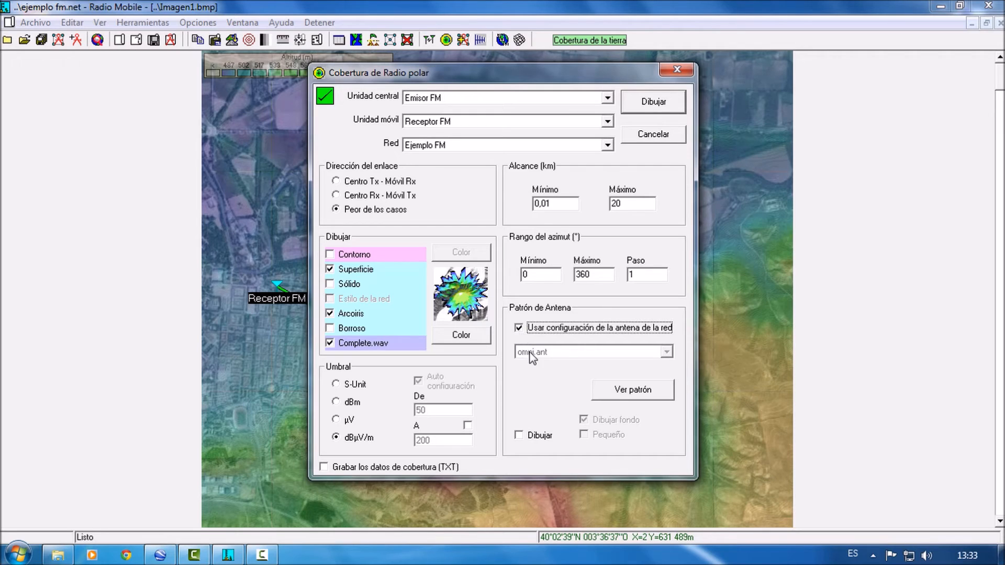
click(519, 435)
click(519, 436)
click(519, 435)
click(519, 435)
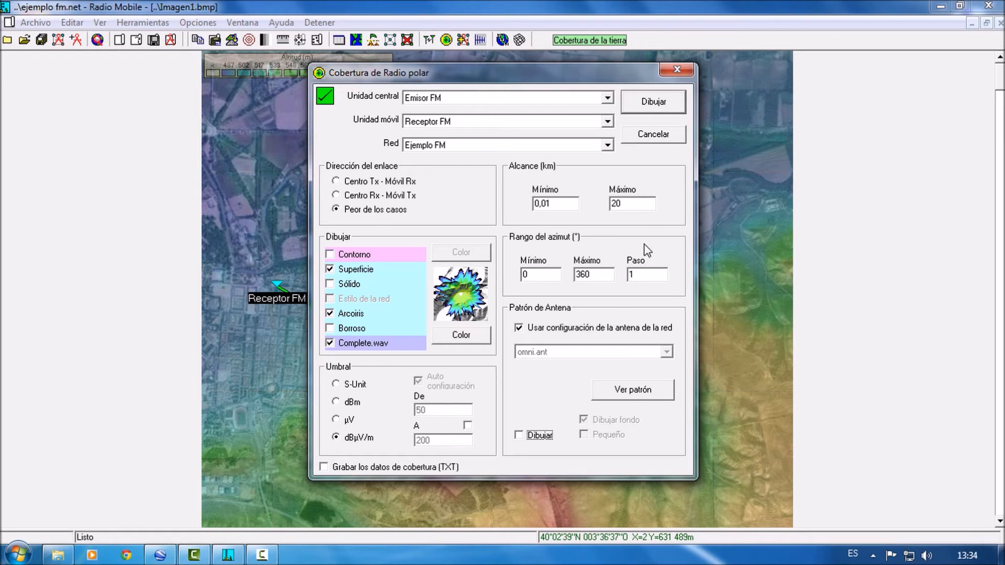
- Draw the Emisor FM polar coverage over the elevation-coloured map and discard the result
click(655, 104)
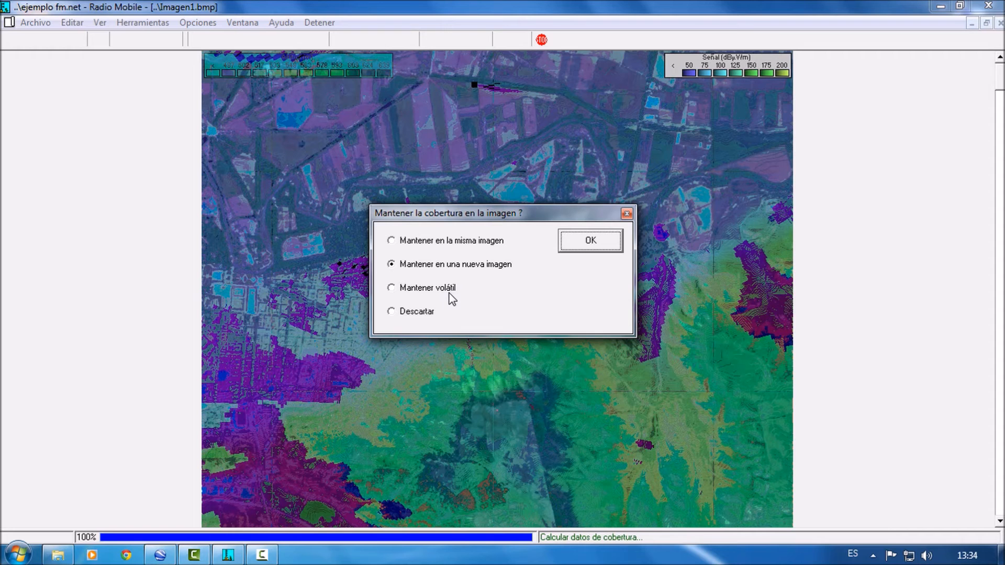
click(426, 313)
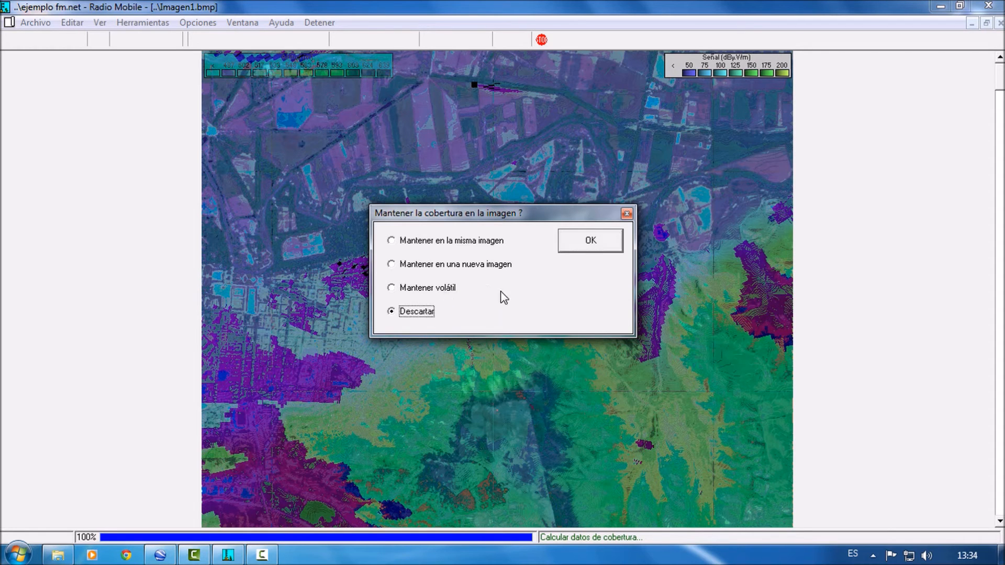
click(590, 240)
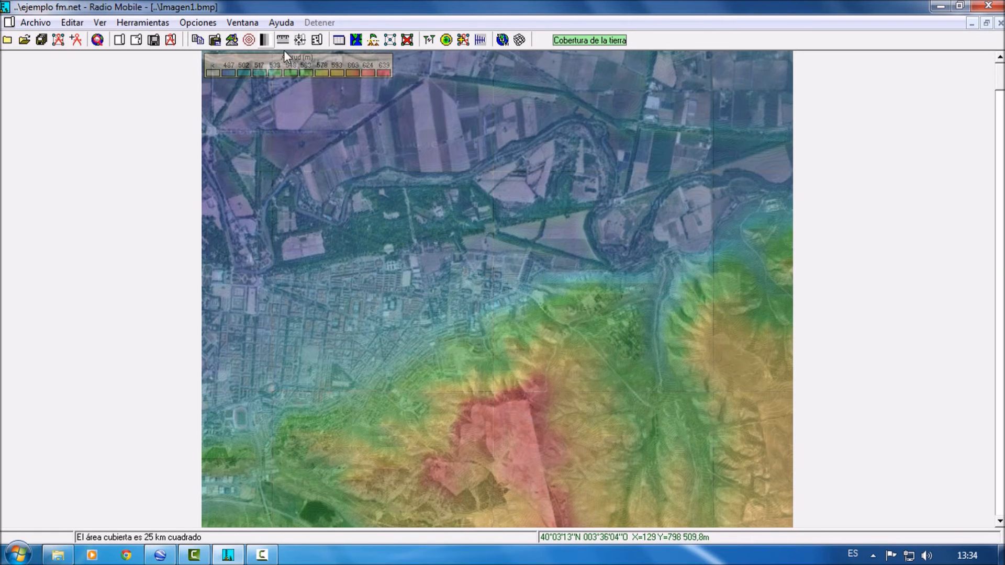
- Convert the map picture to greyscale and keep the result in a new image
click(265, 40)
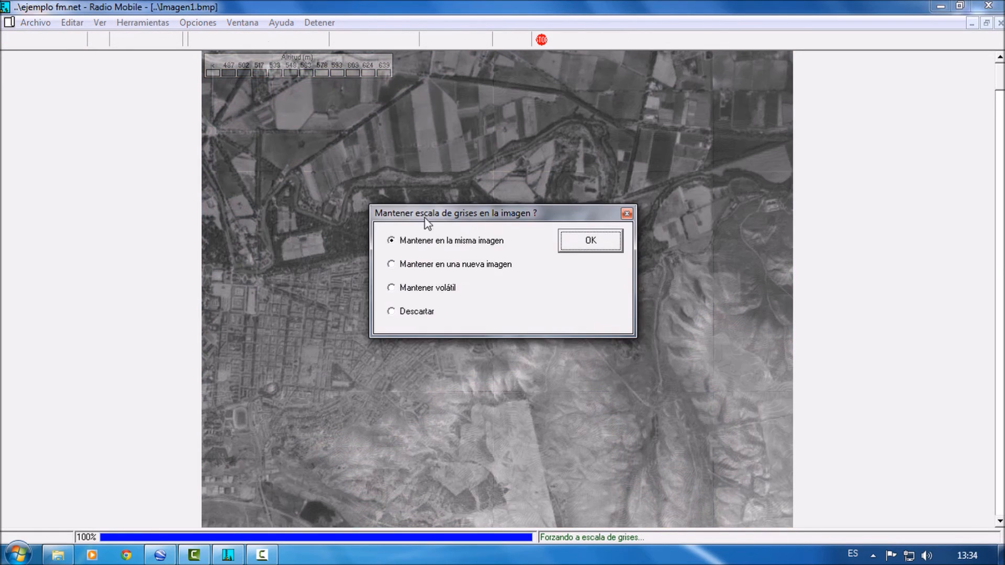
click(499, 265)
click(585, 249)
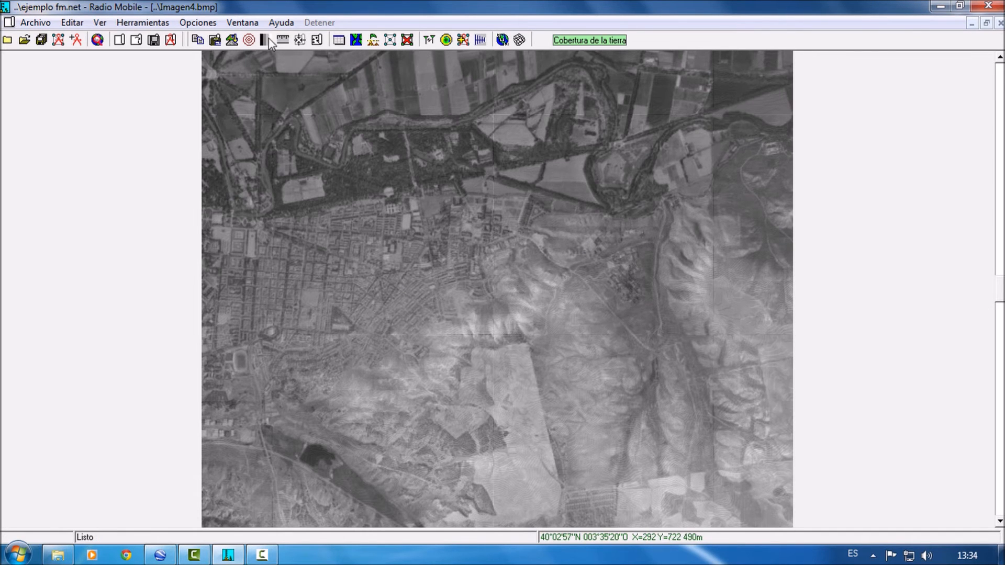
- Draw the Emisor FM polar radio coverage over the greyscale map and keep it in a new image
click(211, 23)
mouse_move(143, 22)
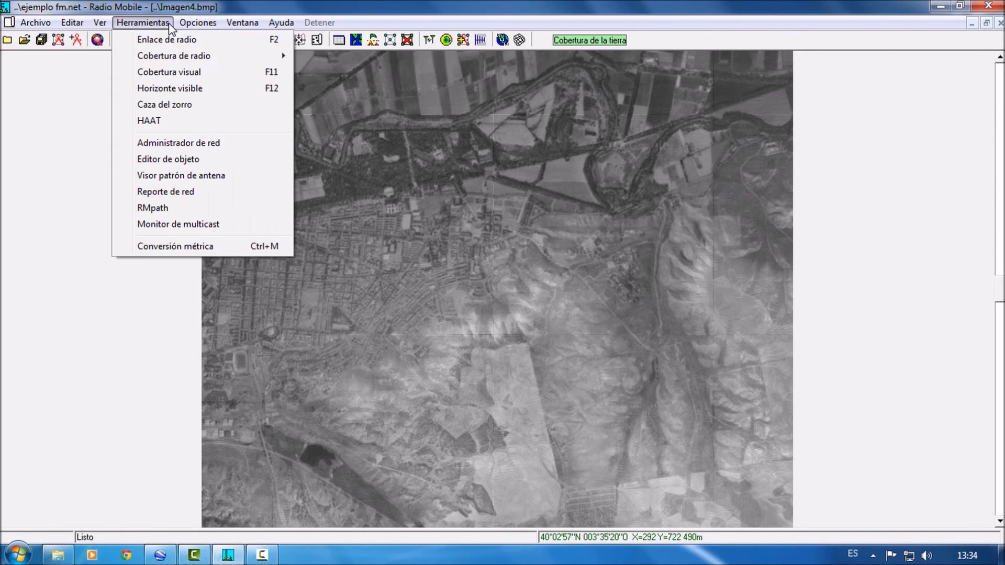
mouse_move(187, 58)
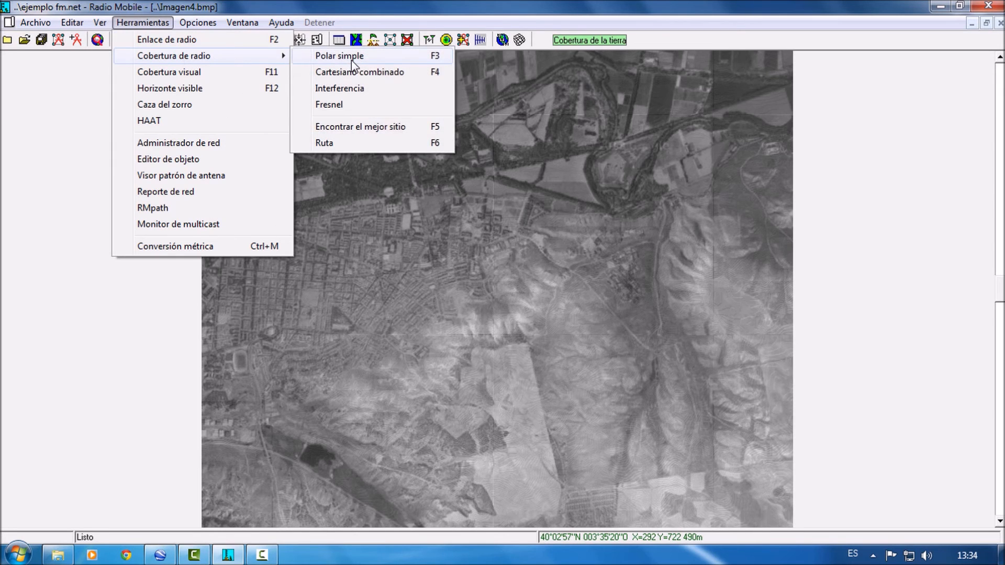
click(448, 40)
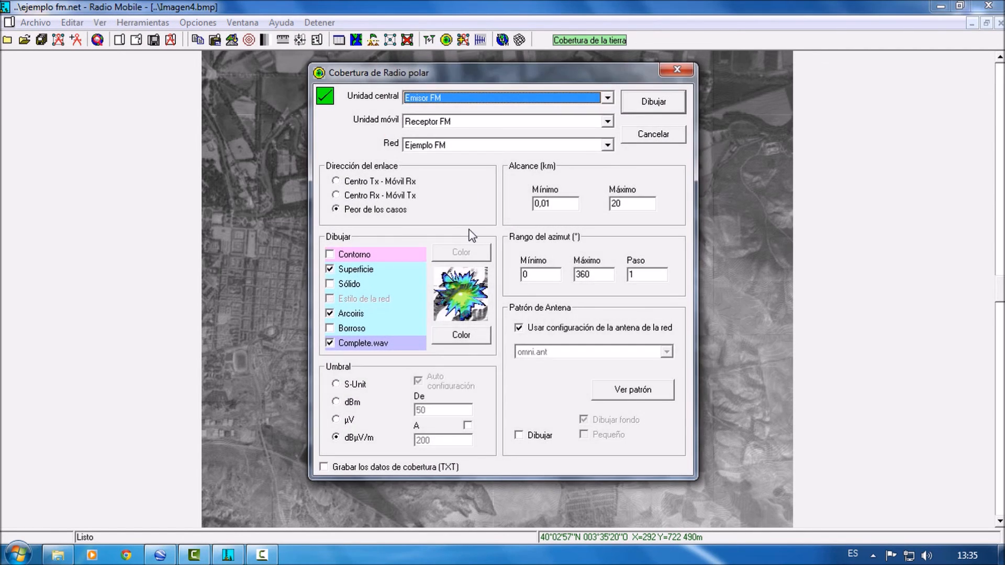
click(648, 100)
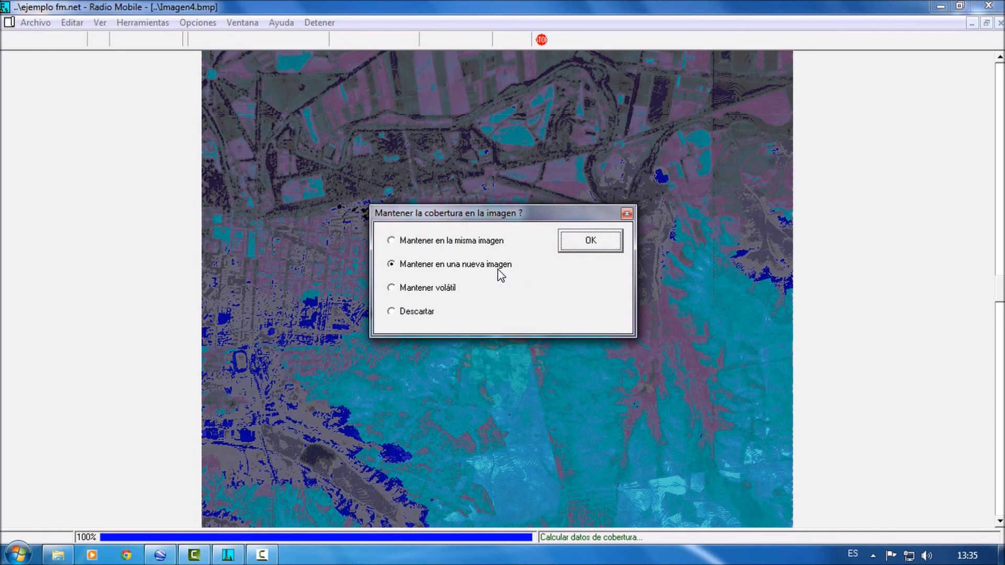
click(598, 245)
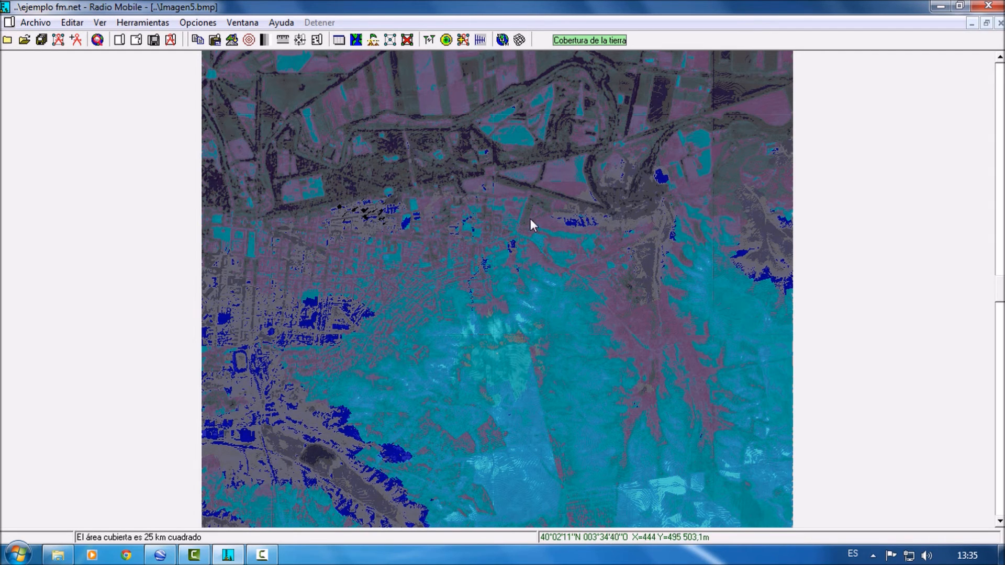
- Display the network units and link on the coverage image, and close that image to return to the greyscale map
drag(1000, 285, 1000, 77)
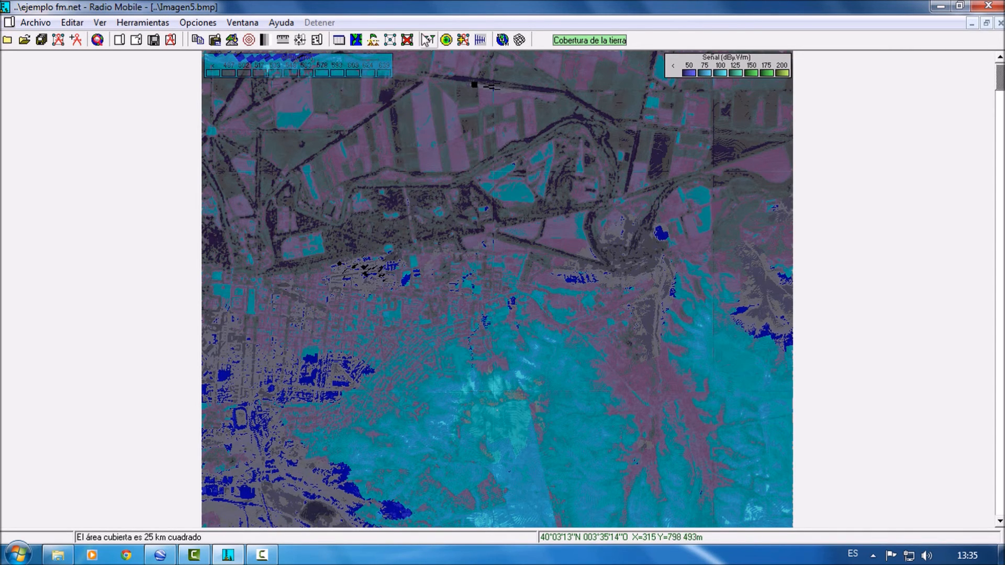
click(393, 41)
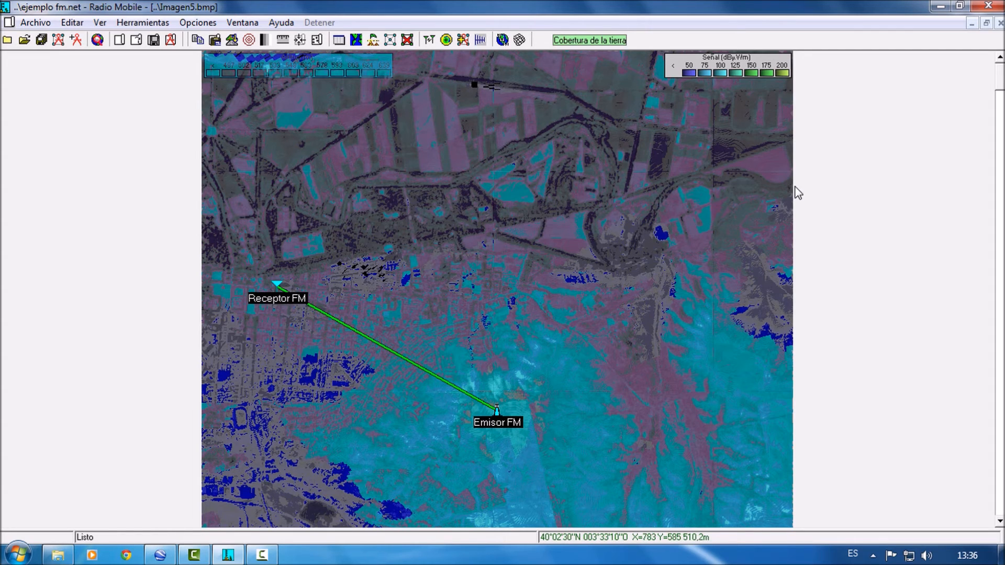
click(1000, 23)
- Try a combined Cartesian coverage setup with network Ejemplo FM, mobile unit Receptor FM and fixed unit Emisor FM, closing it without drawing
click(150, 24)
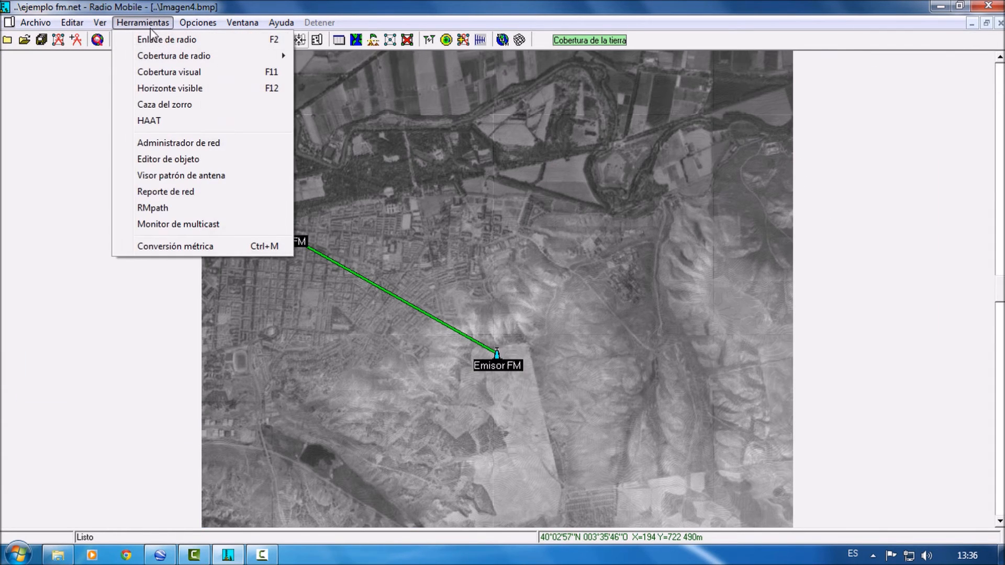
mouse_move(166, 58)
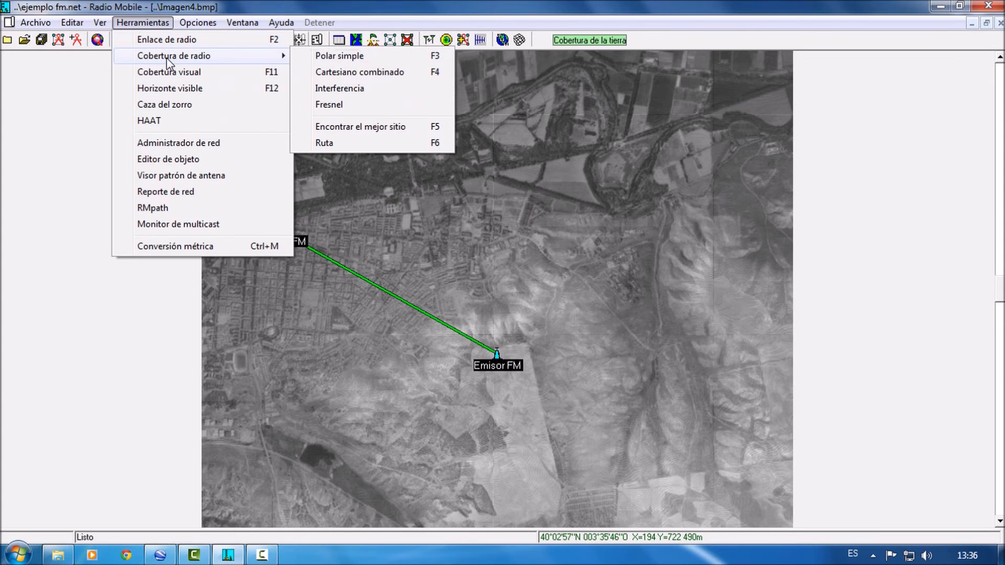
click(350, 76)
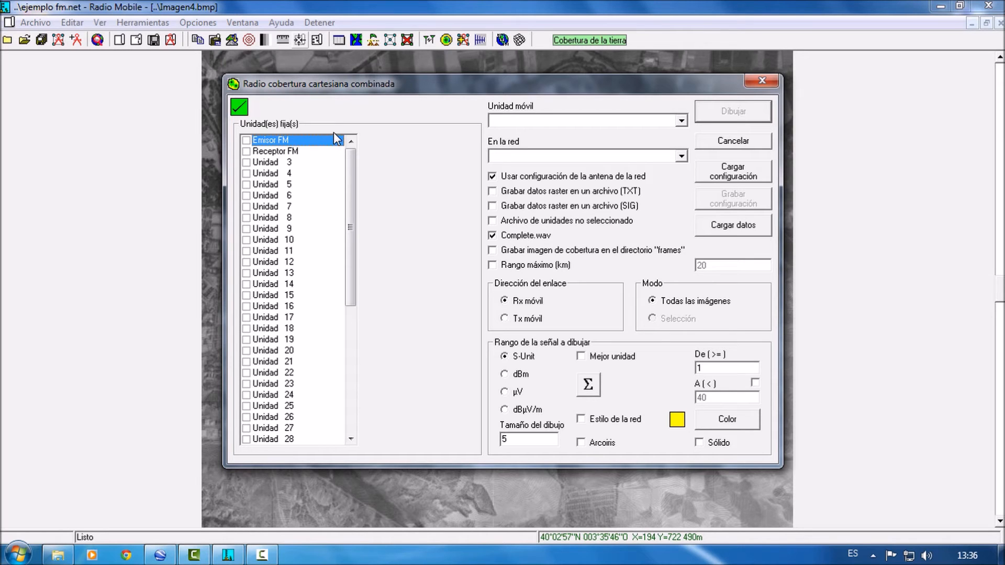
click(612, 156)
click(603, 167)
click(613, 126)
click(601, 136)
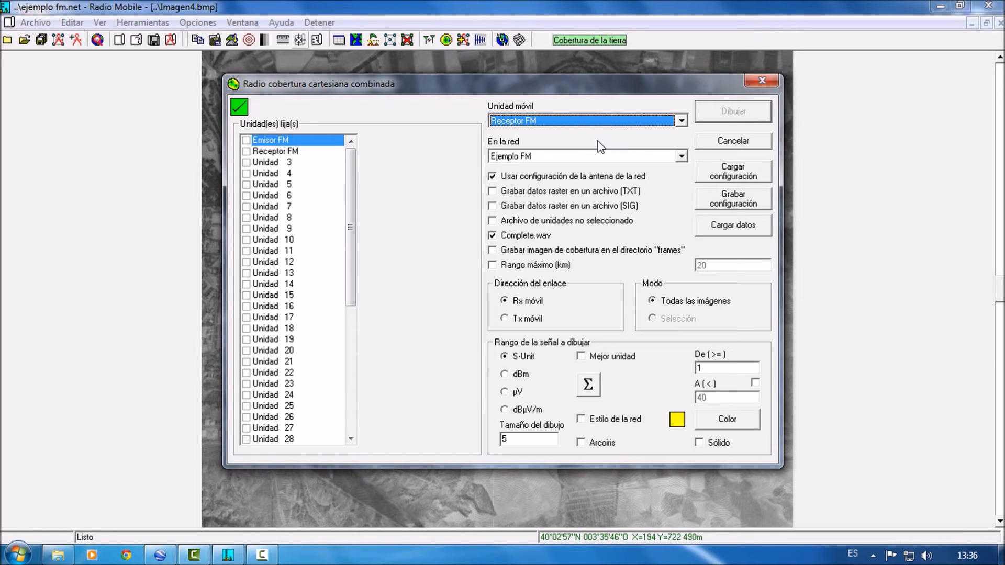
click(246, 140)
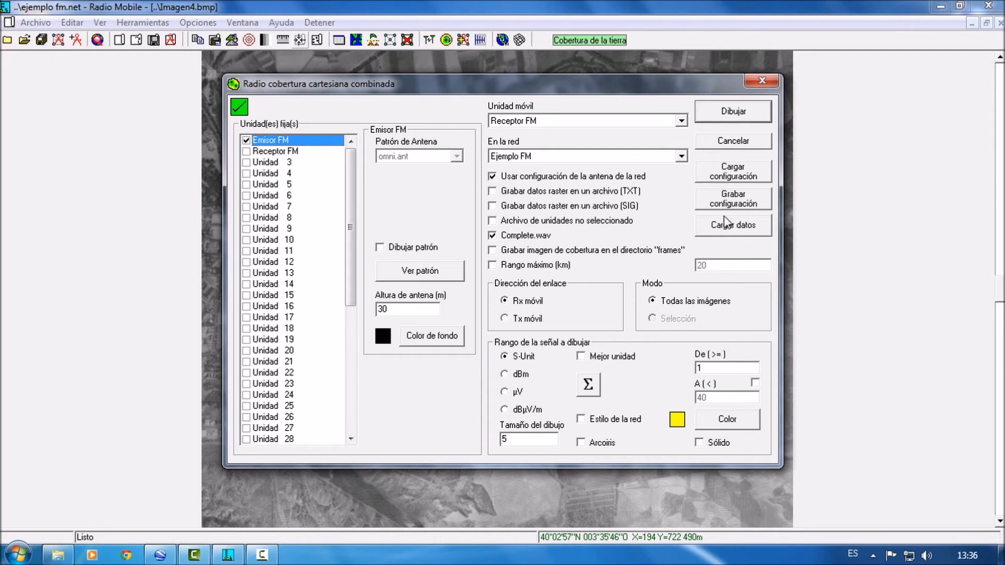
click(762, 82)
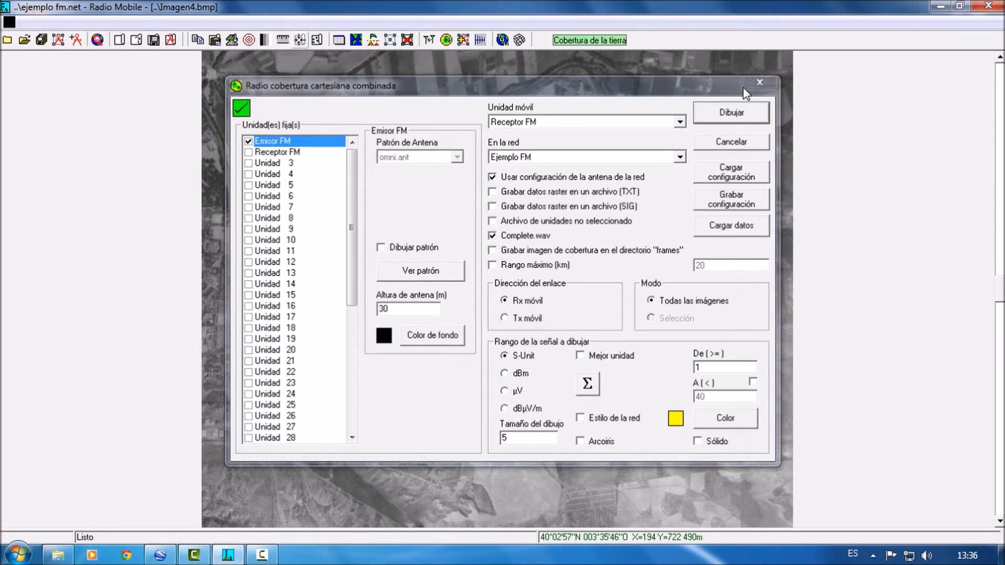
- Examine the interference coverage settings for the wanted signal, interfering unit and mobile receiver, closing them without drawing
click(198, 23)
mouse_move(143, 23)
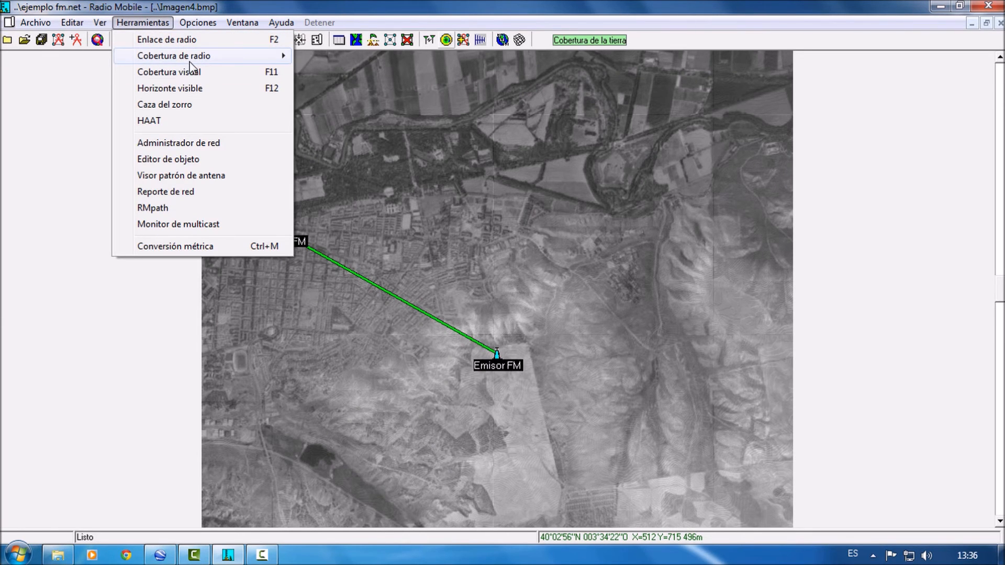
mouse_move(209, 56)
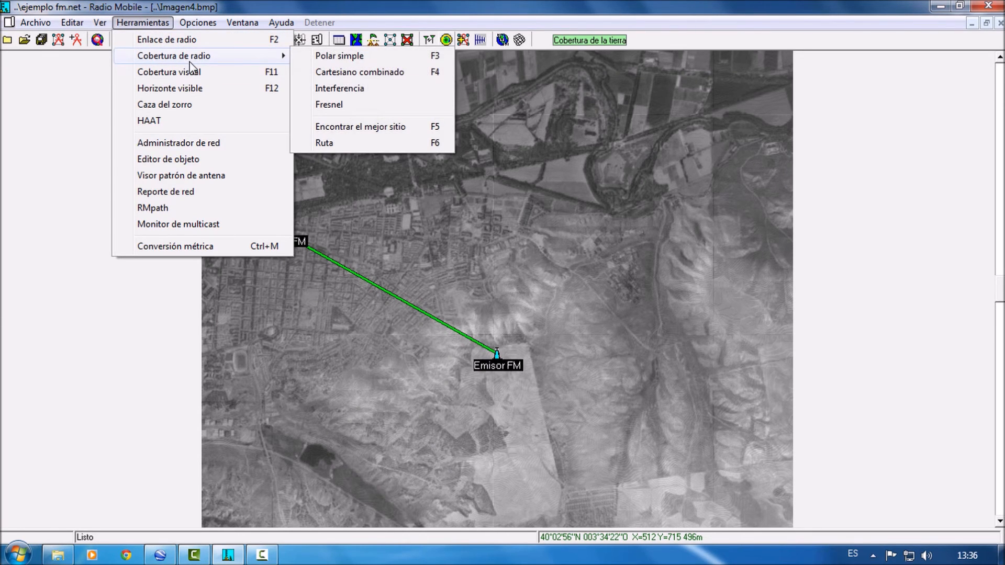
click(349, 89)
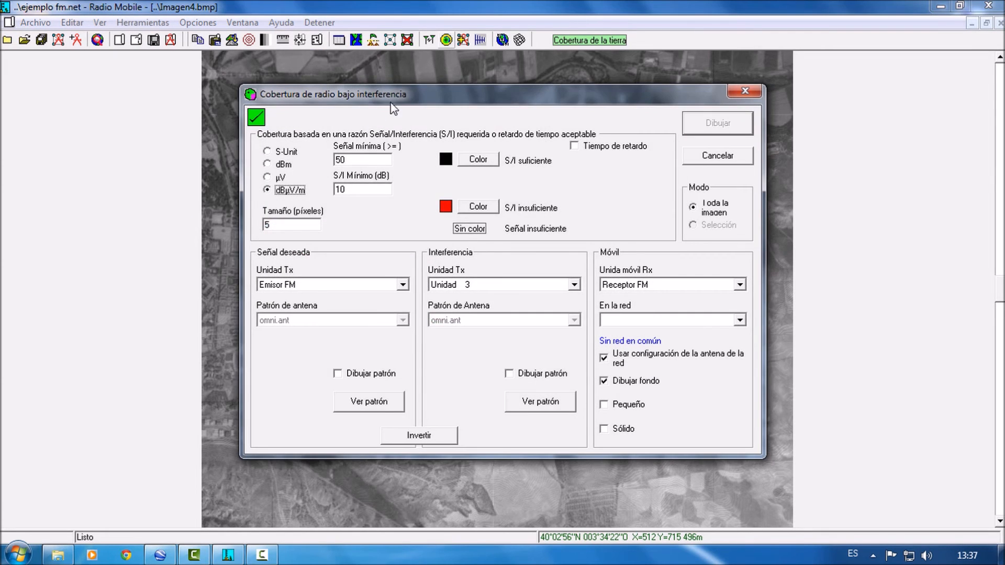
drag(402, 102, 377, 69)
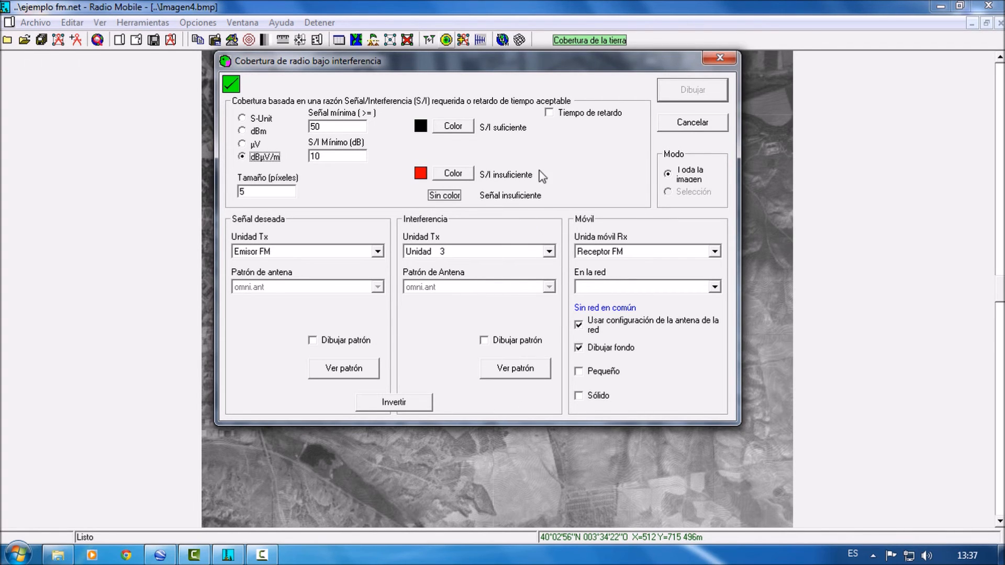
click(720, 58)
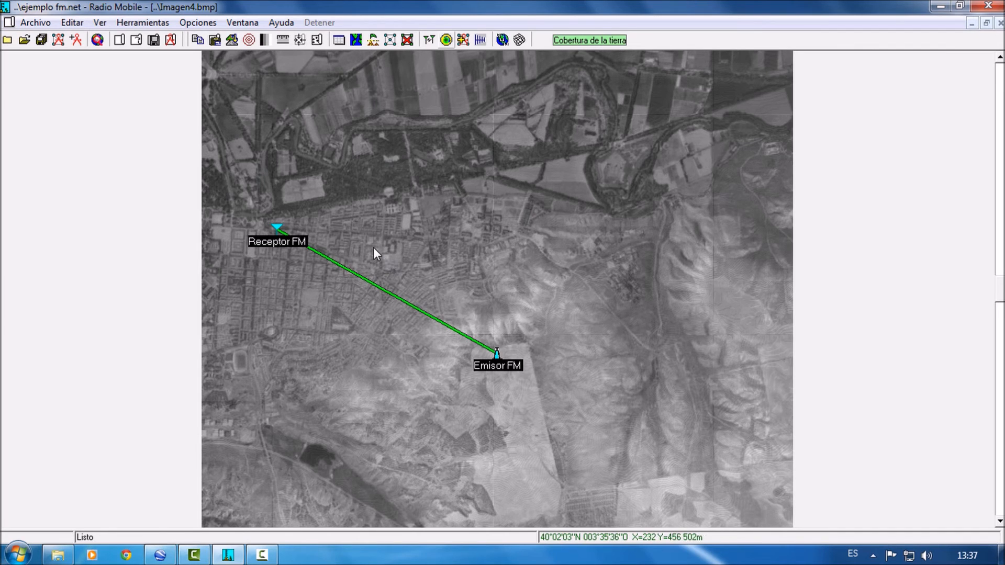
- Rename the third unit as Interferencia and place it at a map point east of Receptor FM, about 40°02'06,9''N 003°35'28,1''O
click(396, 235)
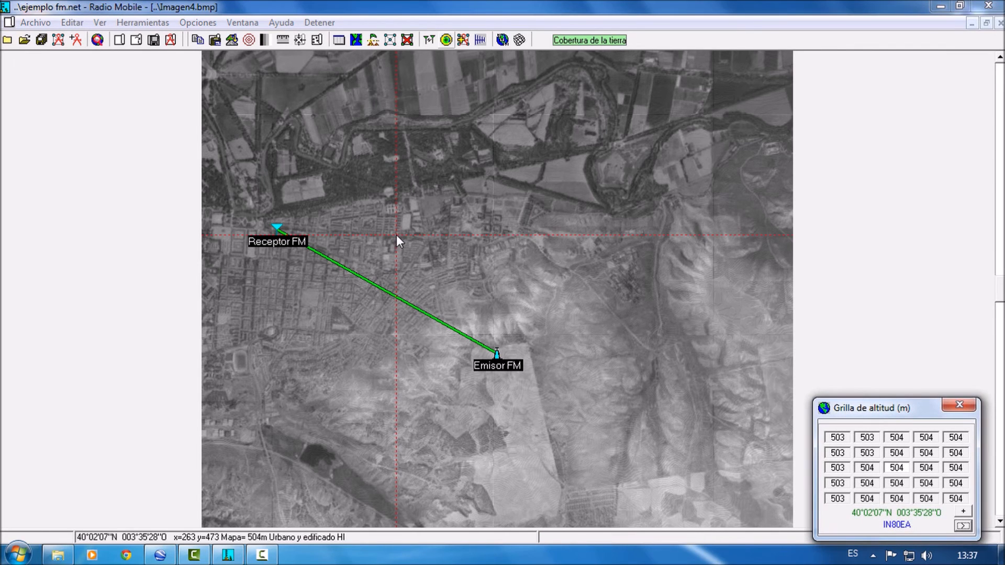
click(77, 40)
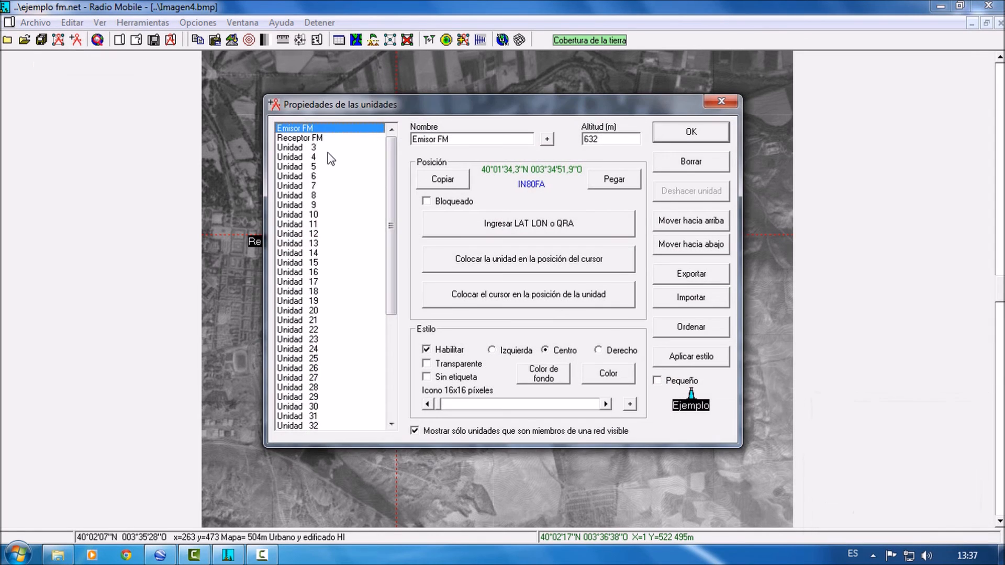
click(314, 138)
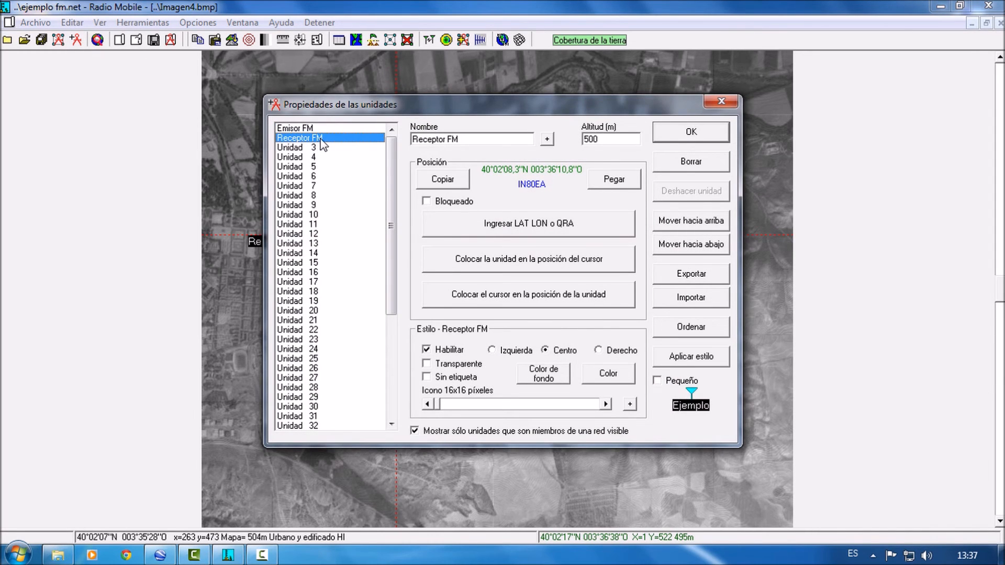
click(312, 148)
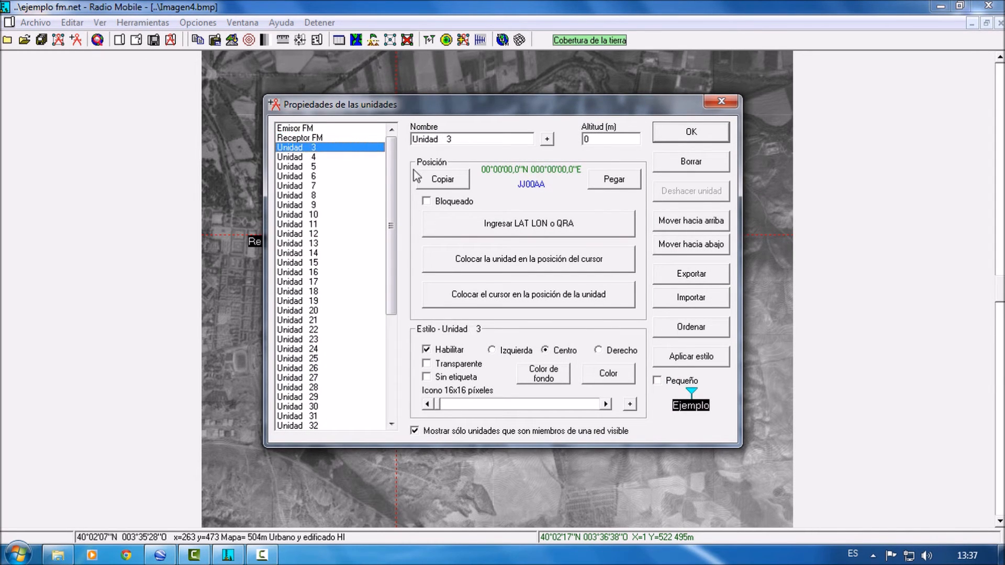
drag(465, 141, 394, 142)
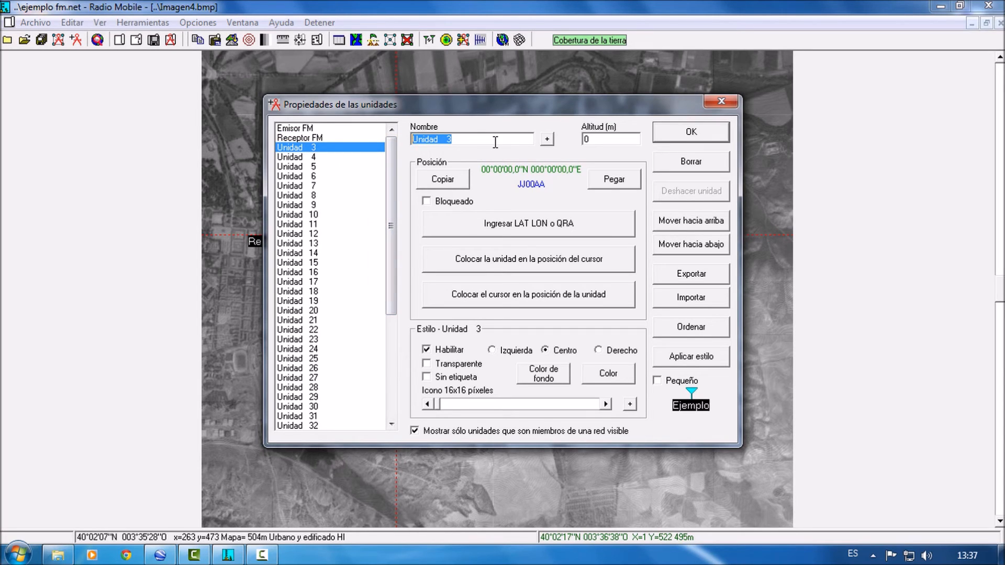
text(Interferencia)
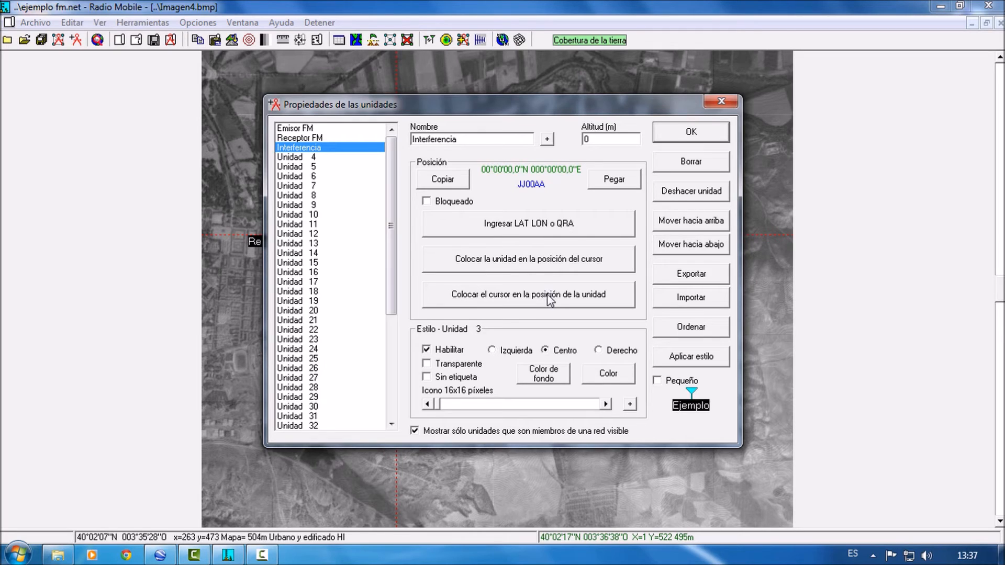
click(546, 267)
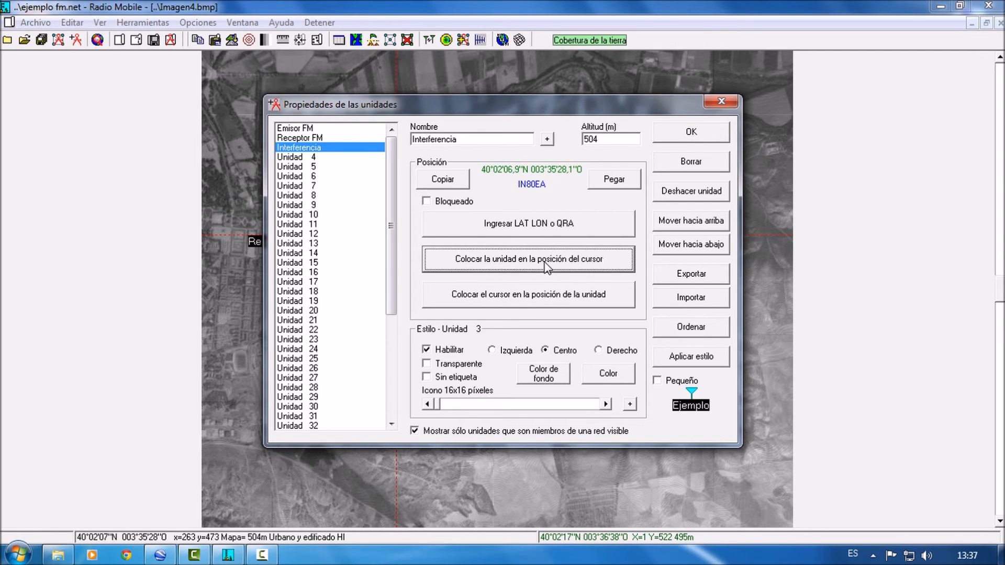
click(683, 137)
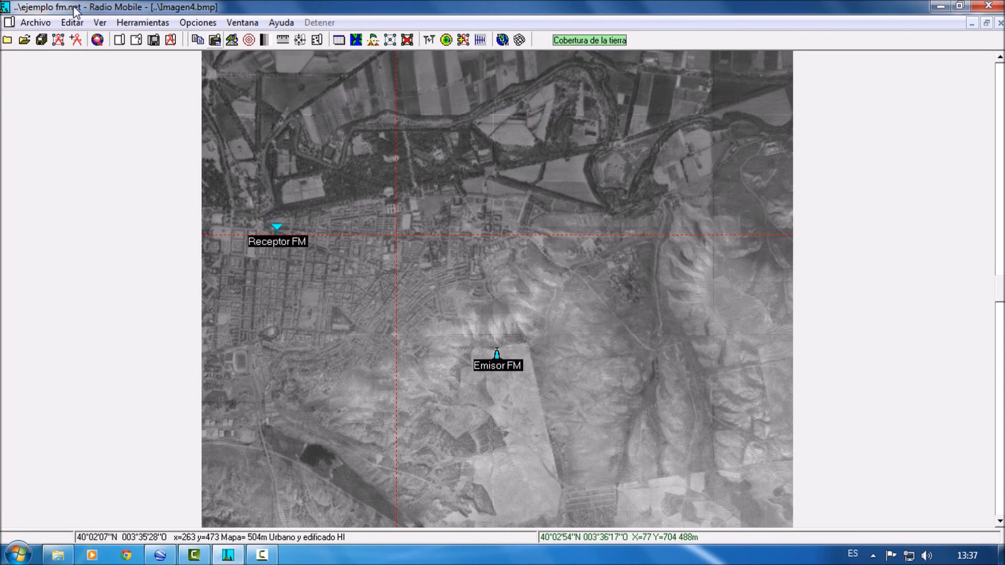
- Add the Interferencia unit as a member of the Ejemplo FM network with the Control role and the Ejemplo system
click(59, 40)
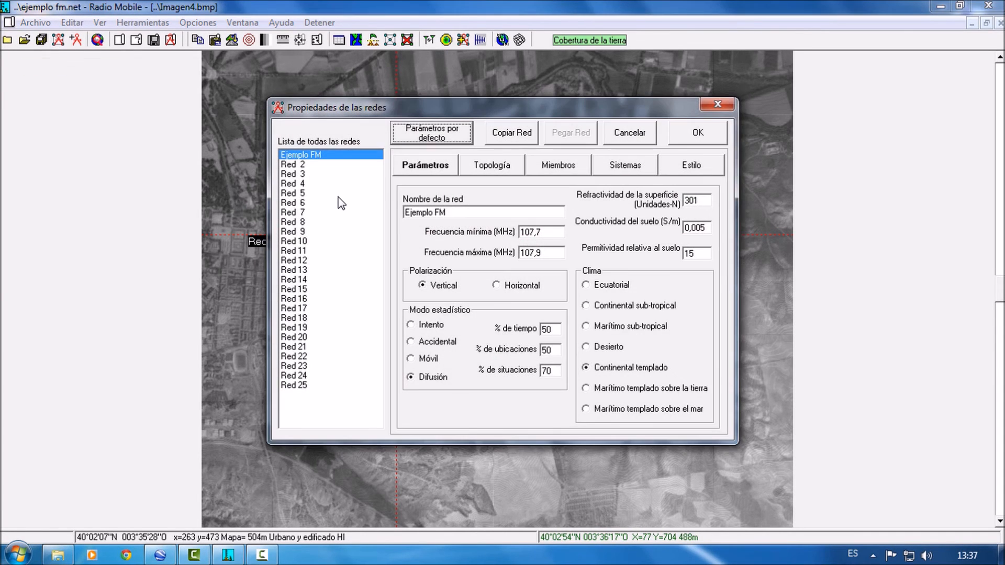
click(569, 163)
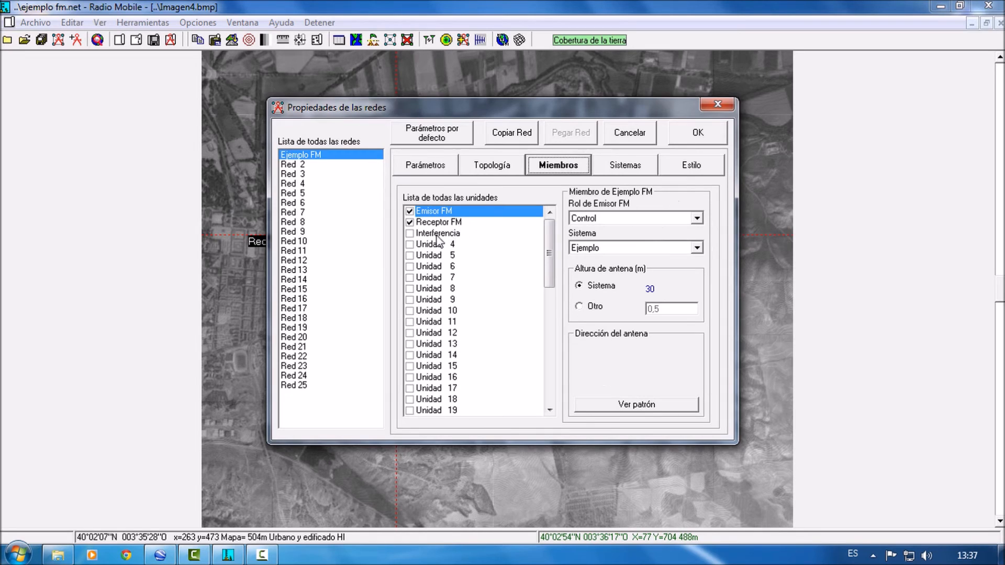
click(410, 234)
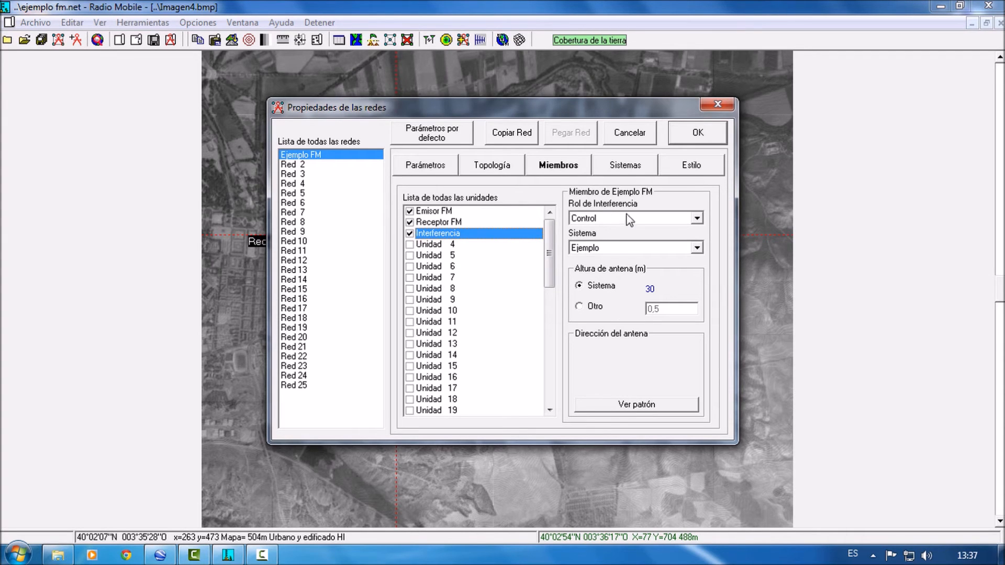
click(687, 134)
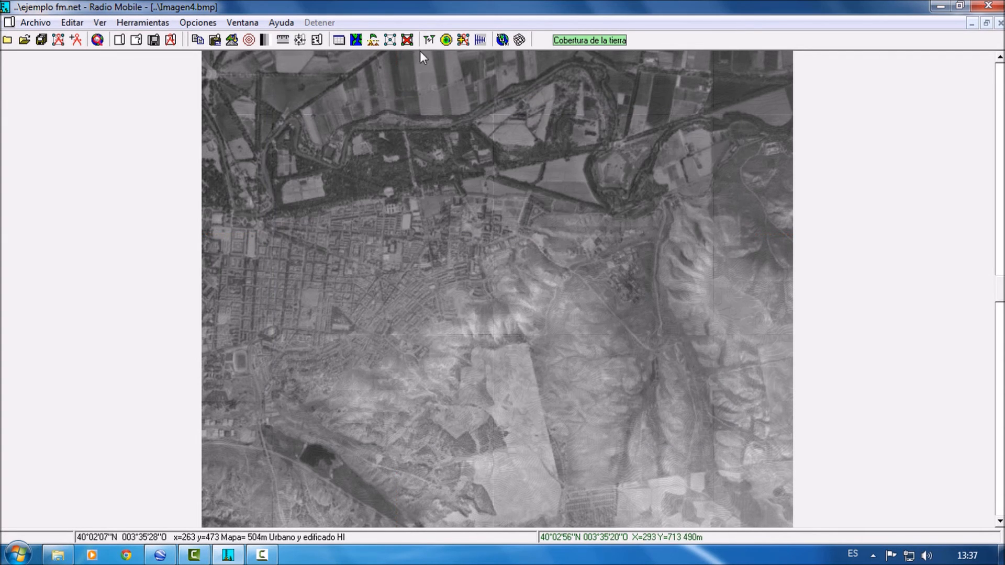
- Draw the radio coverage of Emisor FM under interference from Interferencia for mobile unit Receptor FM in a new image, and close that image
click(391, 40)
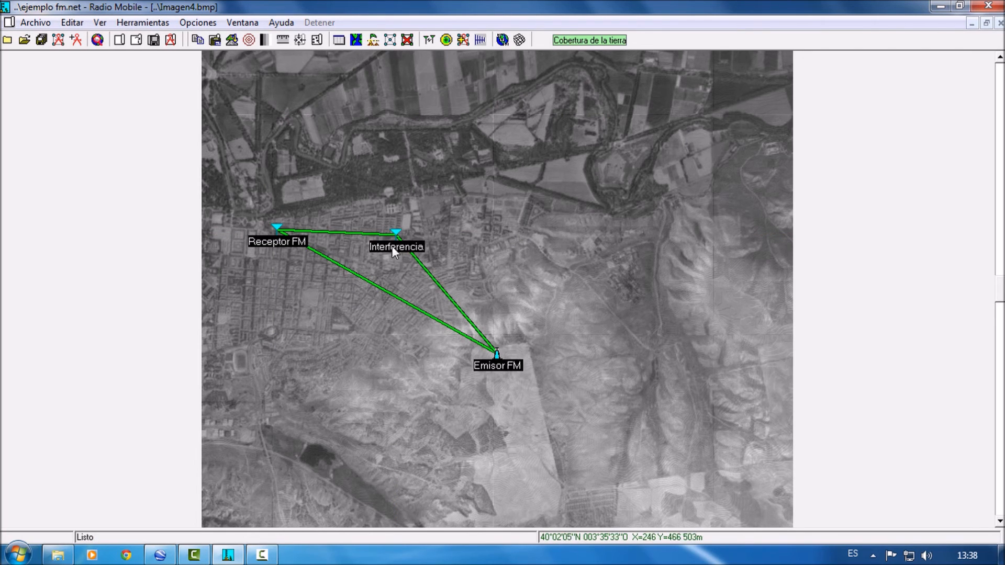
click(151, 25)
mouse_move(176, 58)
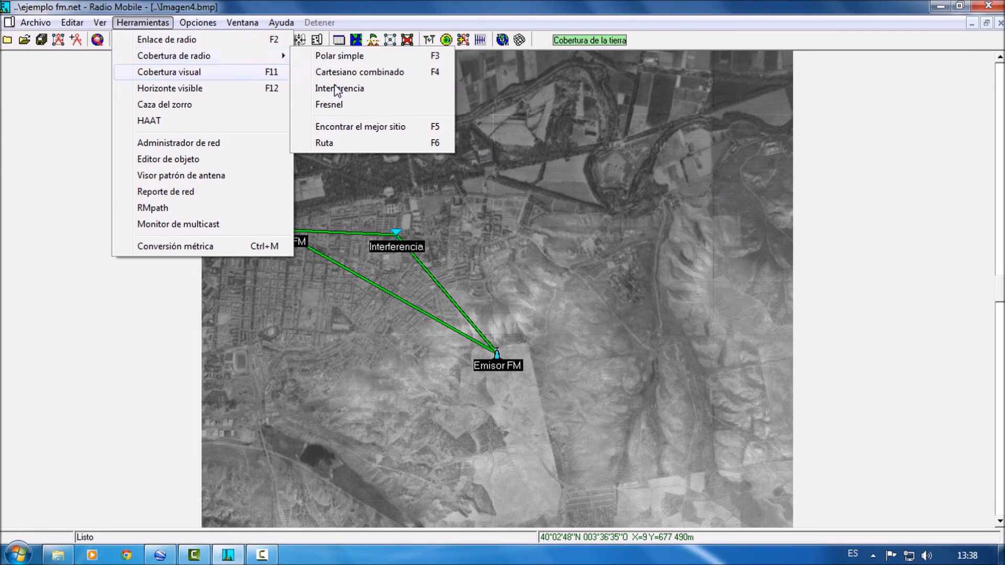
click(393, 89)
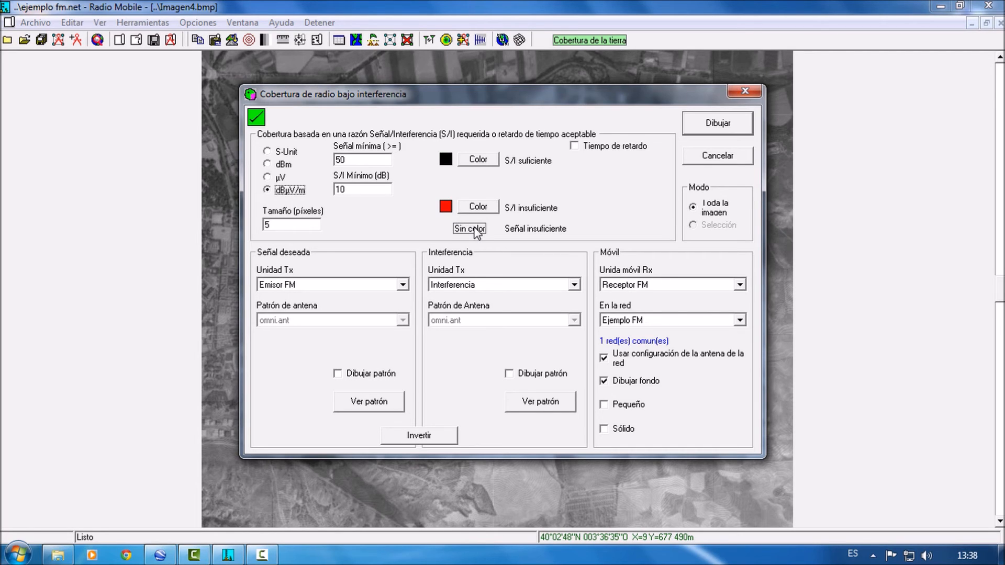
click(713, 131)
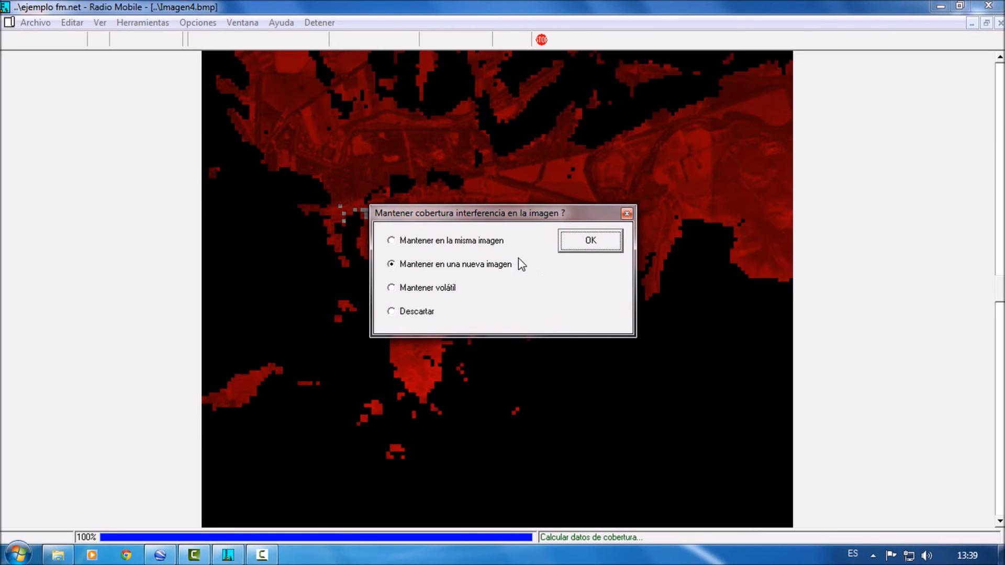
click(596, 244)
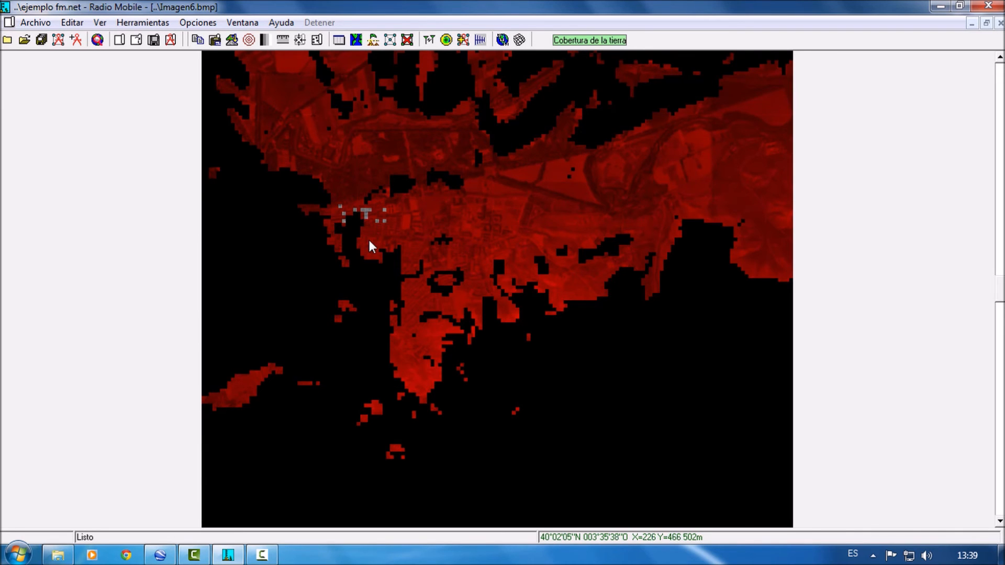
click(1000, 24)
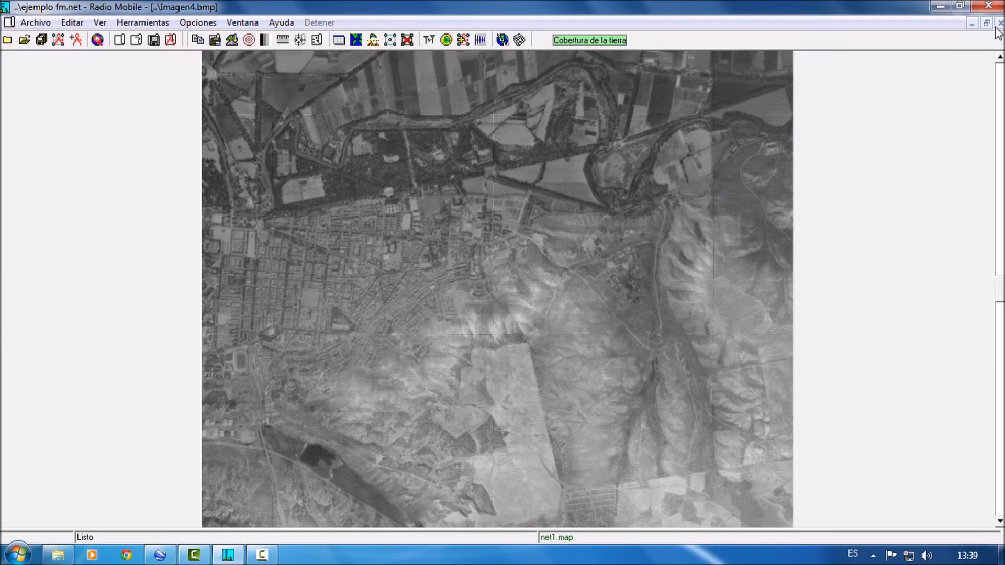
- Draw the Fresnel zone coverage from Emisor FM to Receptor FM on network Ejemplo FM in a new image, and close that image
click(186, 23)
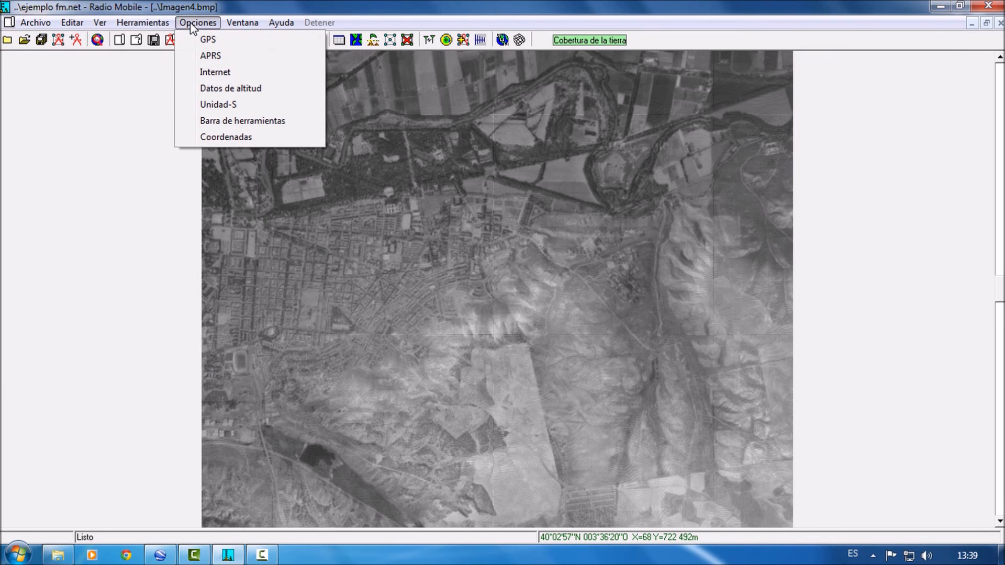
mouse_move(160, 23)
mouse_move(188, 57)
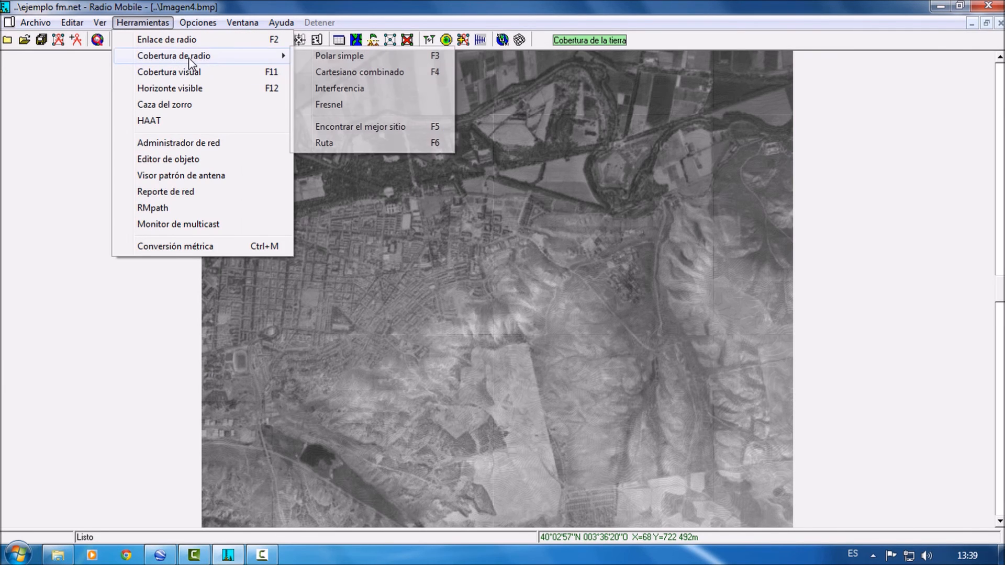
click(351, 105)
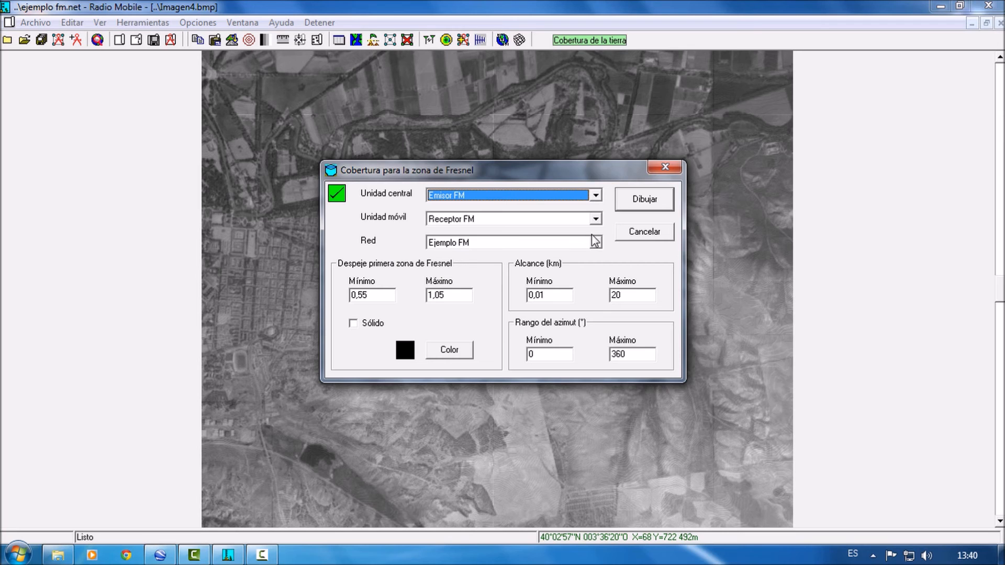
click(658, 203)
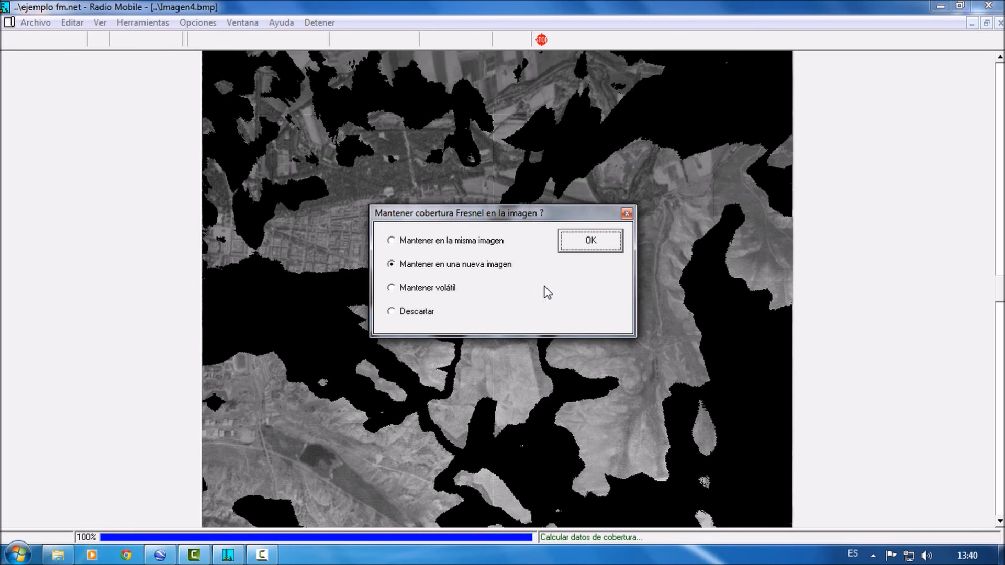
click(580, 234)
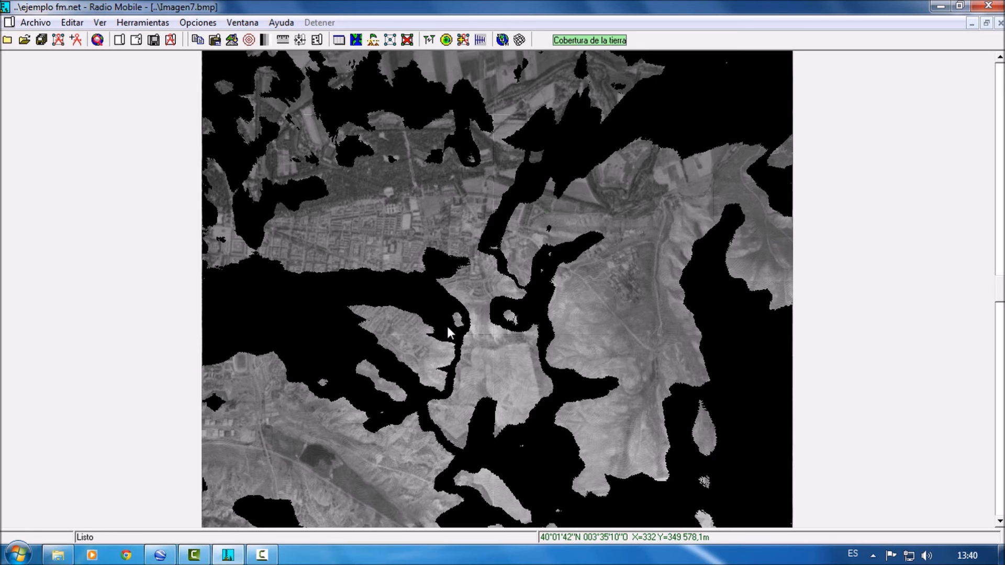
click(1000, 23)
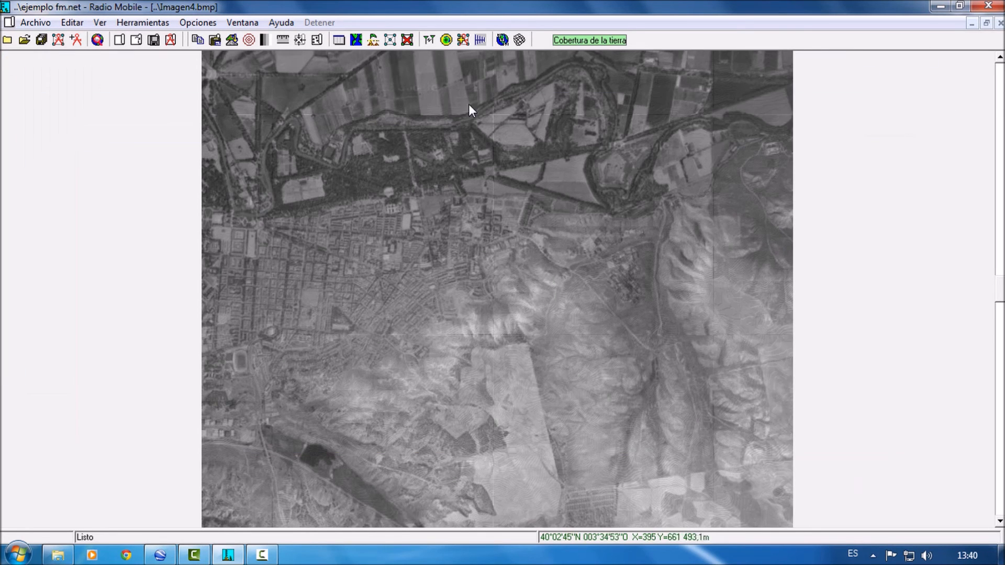
- Draw the visual coverage with Emisor FM as the observer and keep it in a new image
click(141, 23)
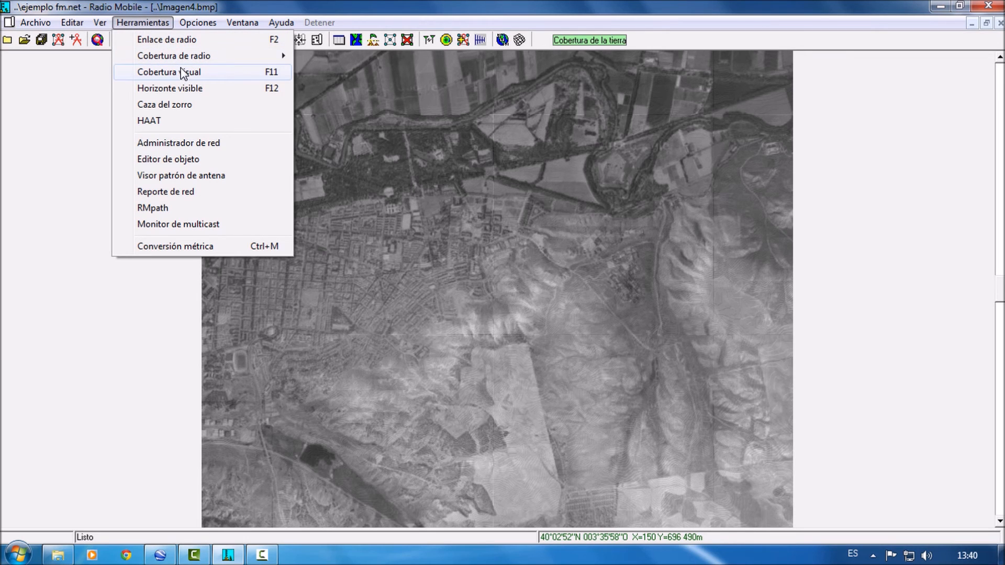
click(219, 73)
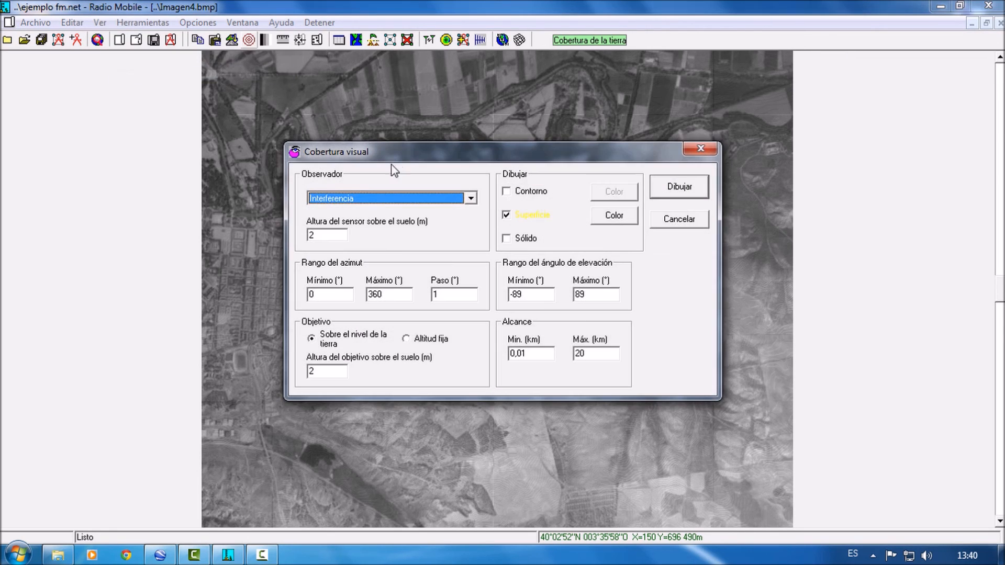
click(471, 198)
scroll(425, 216, up, 2)
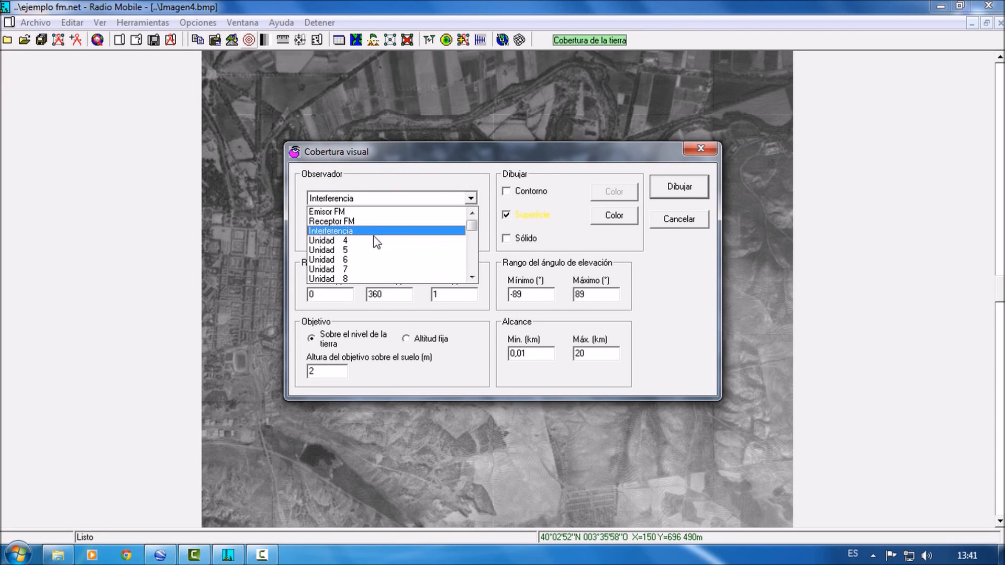
click(346, 210)
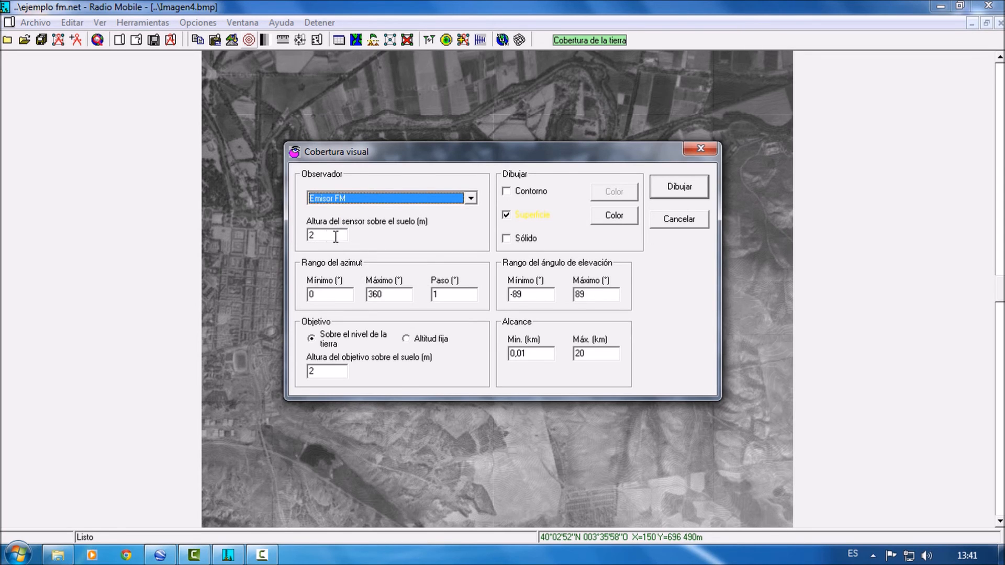
click(666, 182)
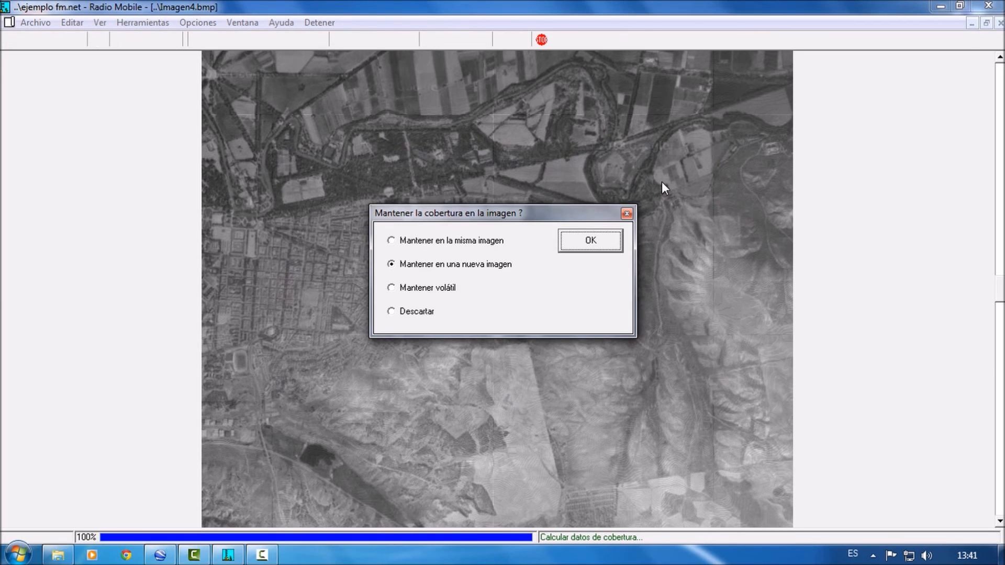
click(627, 214)
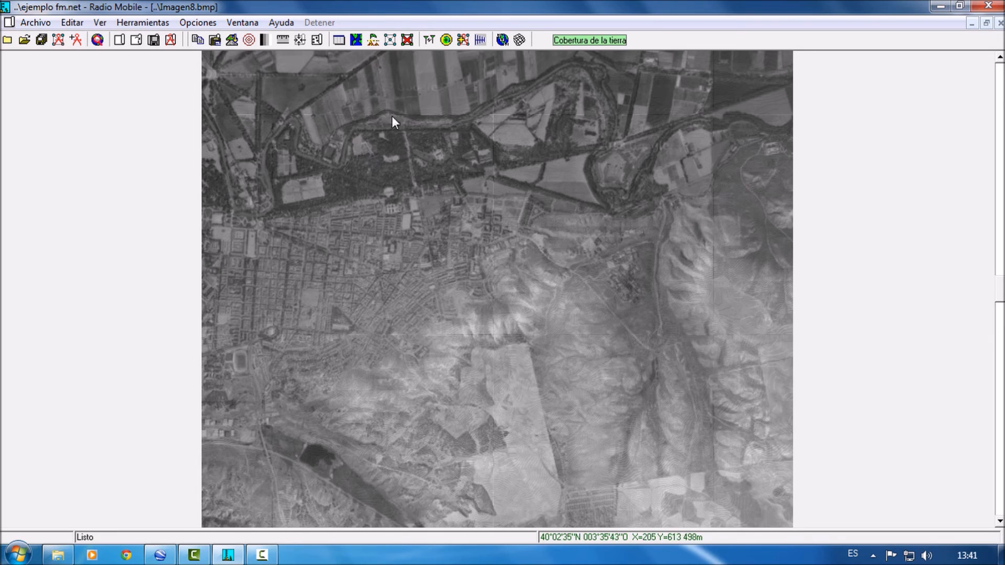
- Delete the Interferencia unit and check the member list of the Ejemplo FM network
click(80, 44)
click(303, 148)
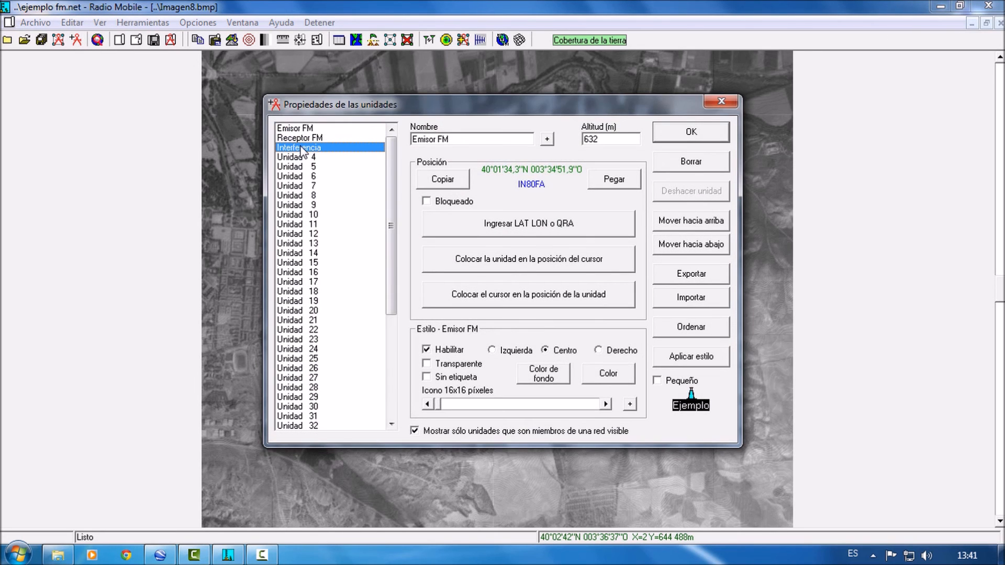
click(689, 162)
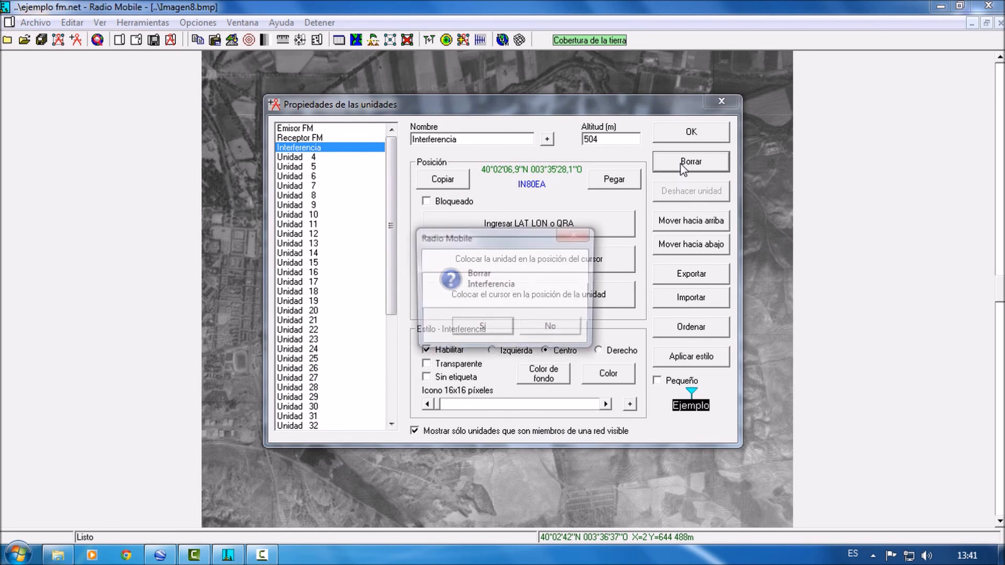
click(481, 330)
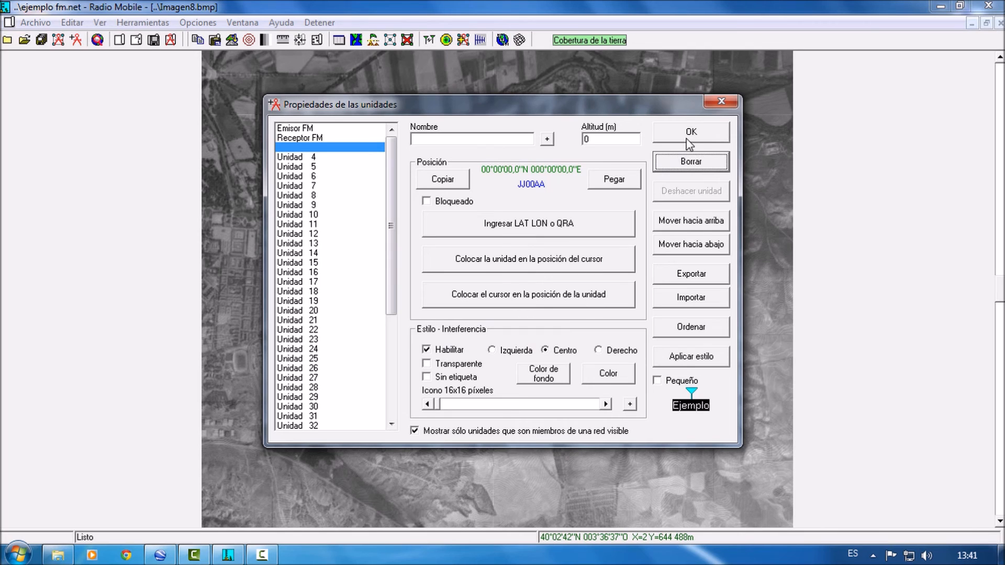
click(715, 134)
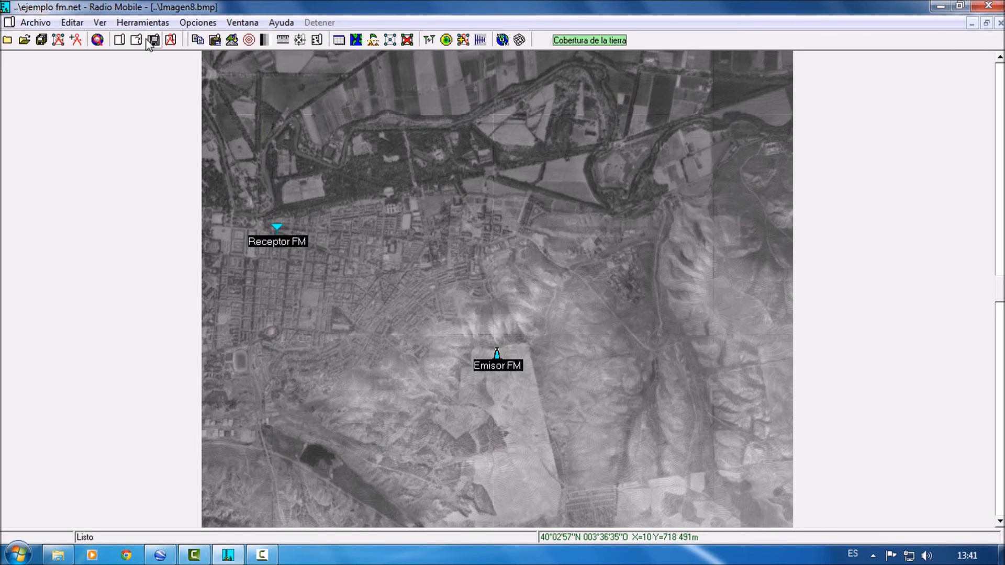
click(405, 41)
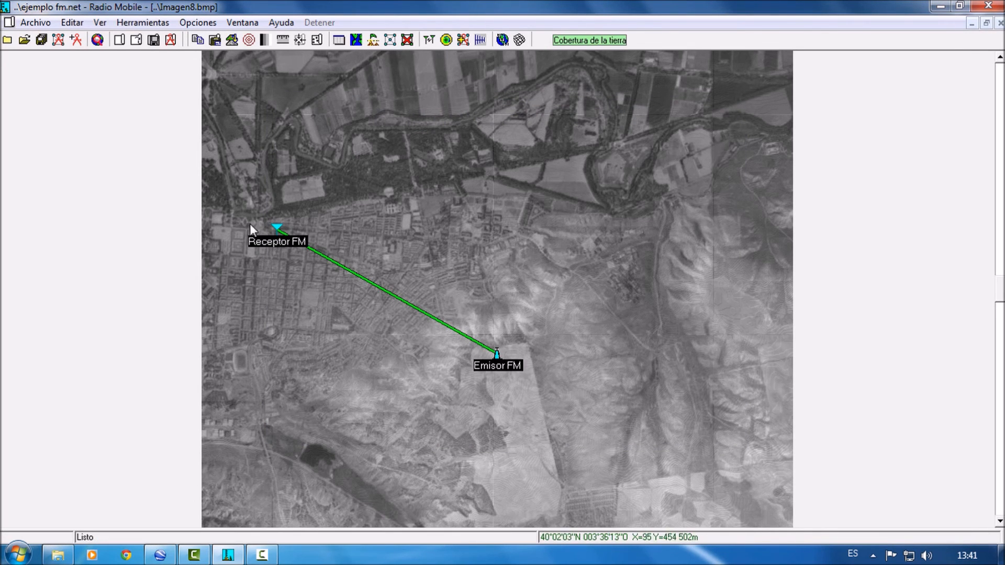
click(59, 41)
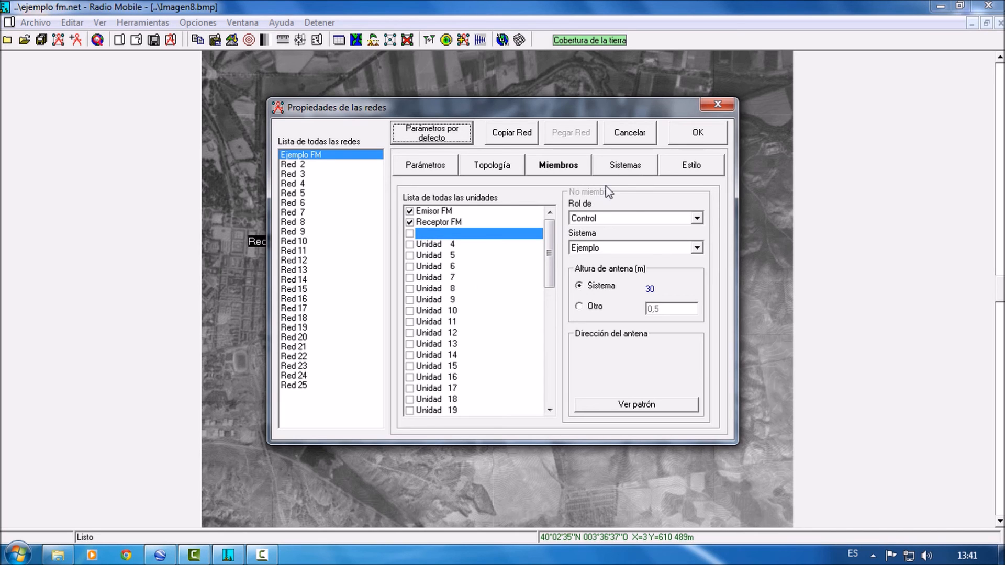
click(698, 141)
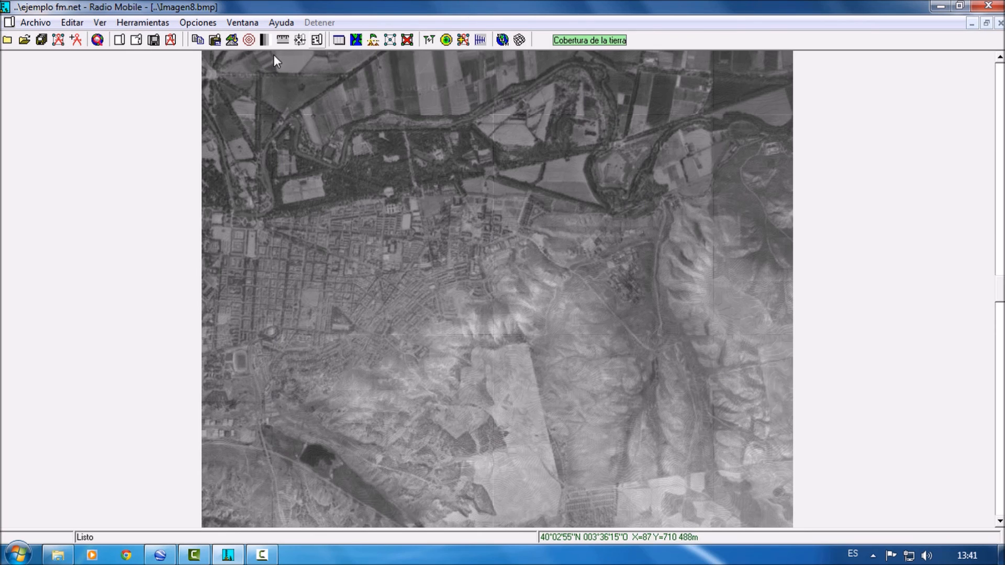
- Plot the visible horizon observed from Receptor FM and close the plot
click(143, 22)
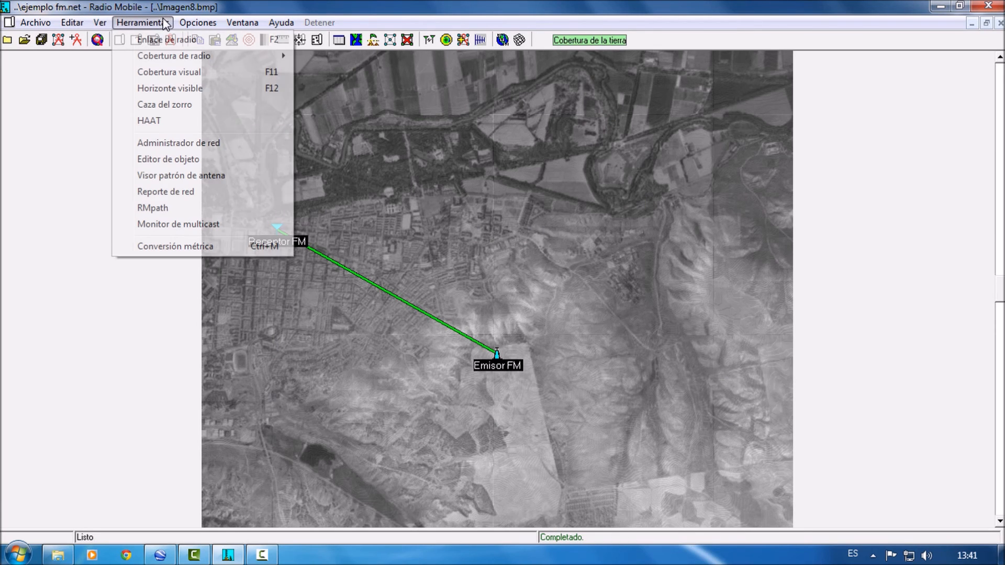
click(188, 92)
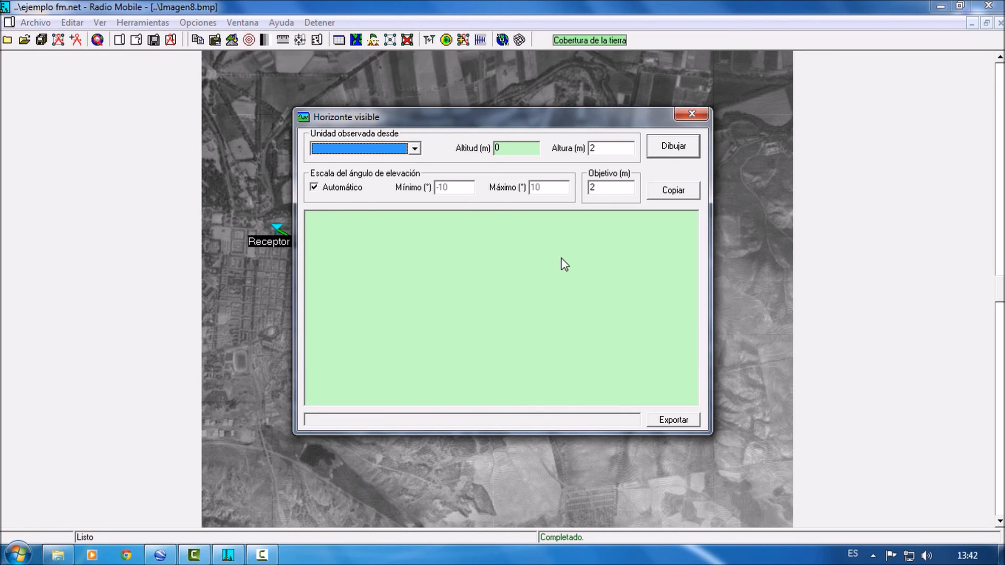
click(393, 148)
scroll(385, 168, up, 1)
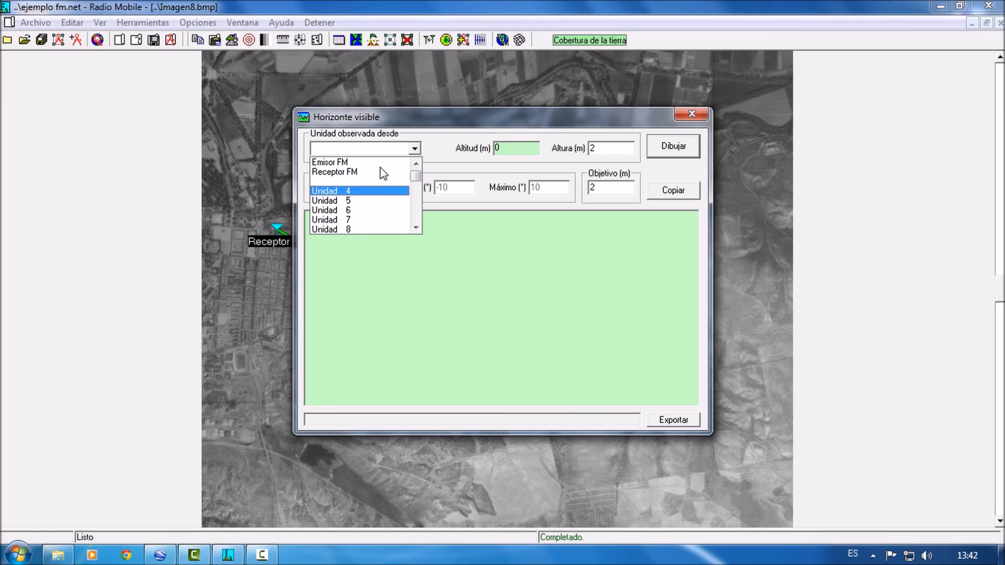
click(360, 163)
click(415, 149)
click(378, 172)
click(673, 147)
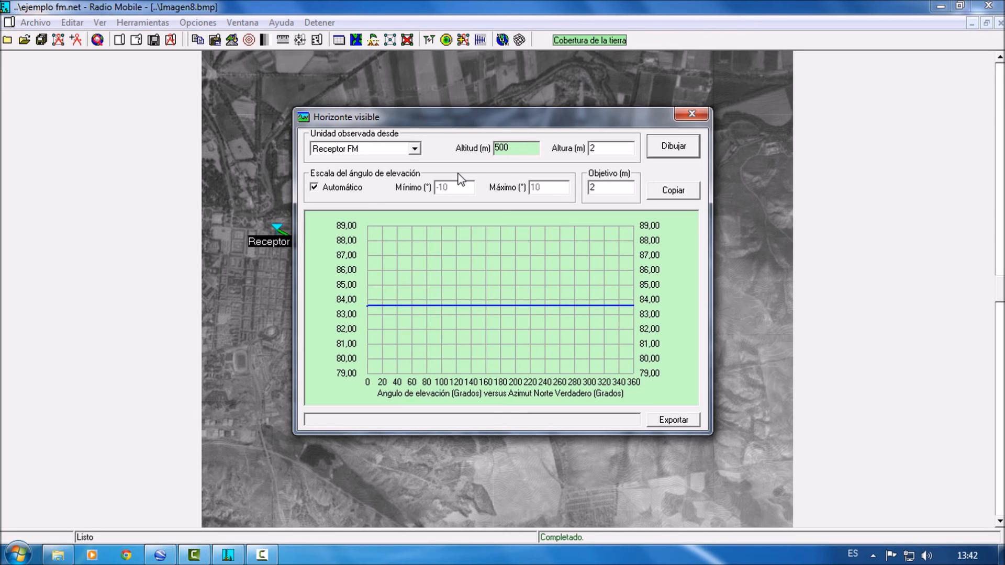
click(693, 116)
- Draw fox hunt bearings from Emisor FM and Receptor FM at 0° orientation, 5° width and 100 km maximum distance
click(143, 22)
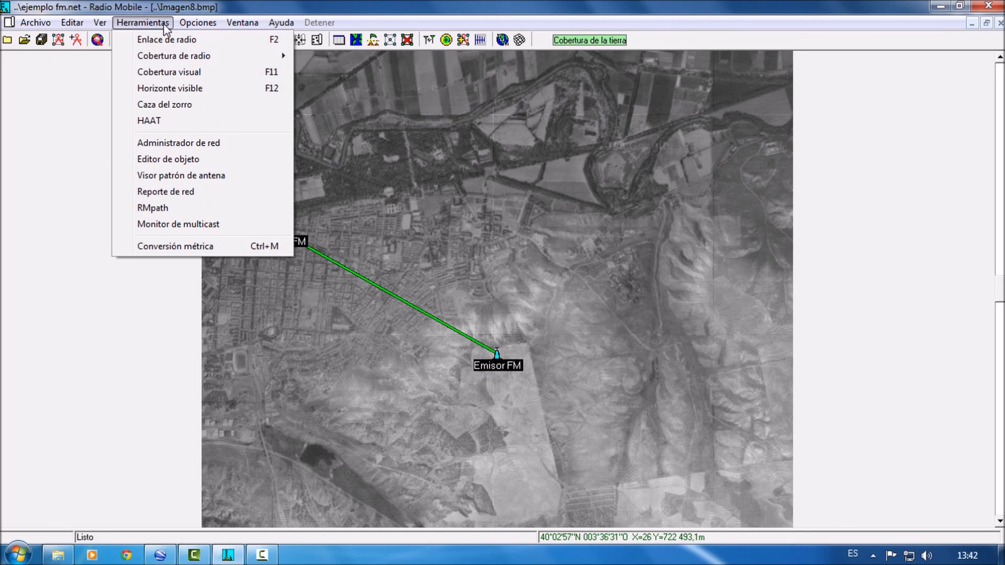
click(184, 104)
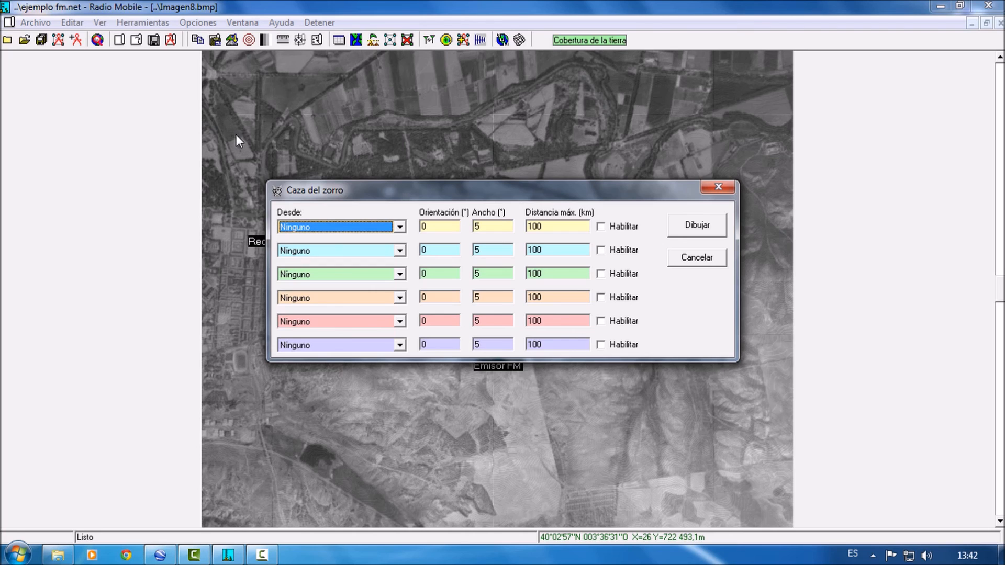
click(400, 229)
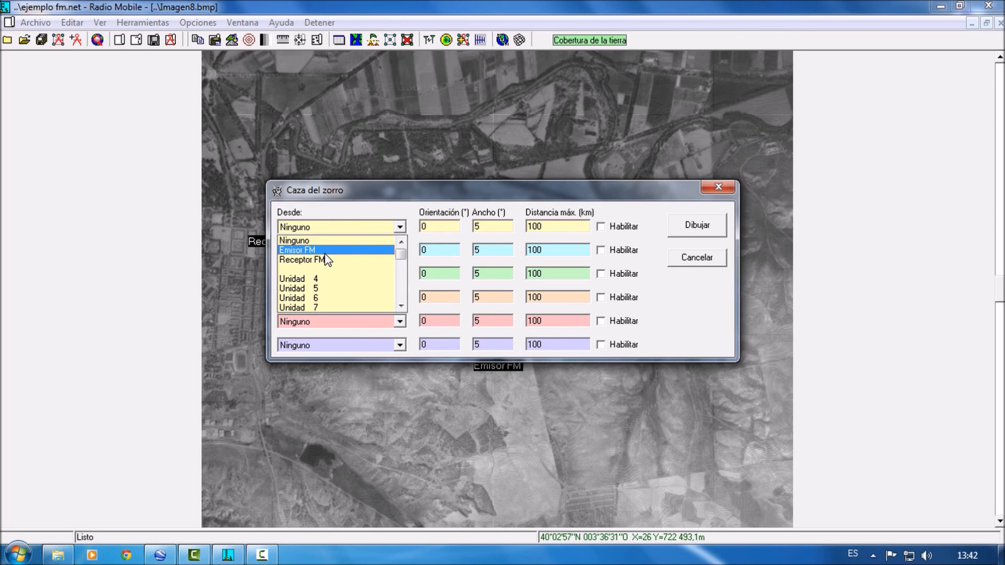
click(325, 253)
click(380, 251)
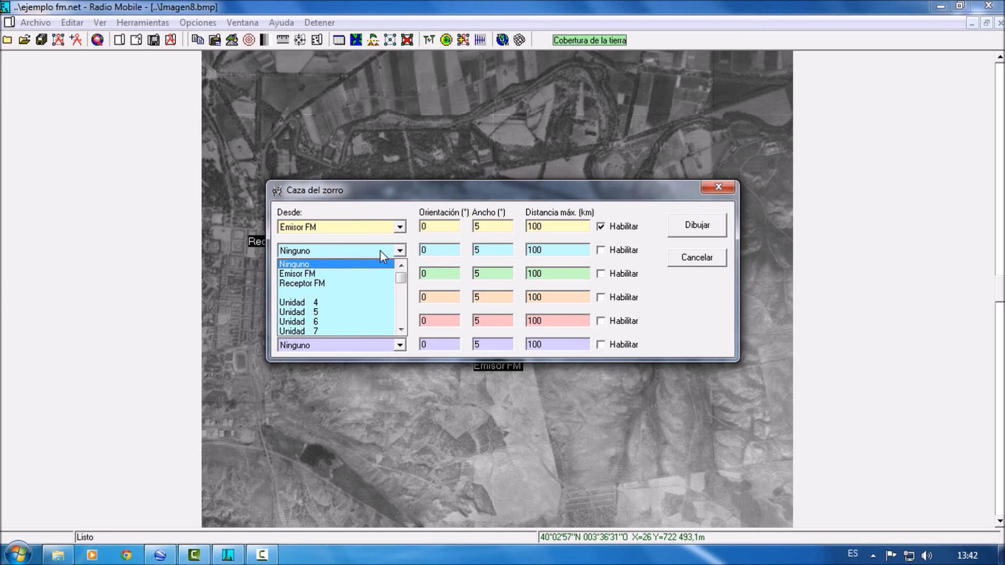
click(344, 284)
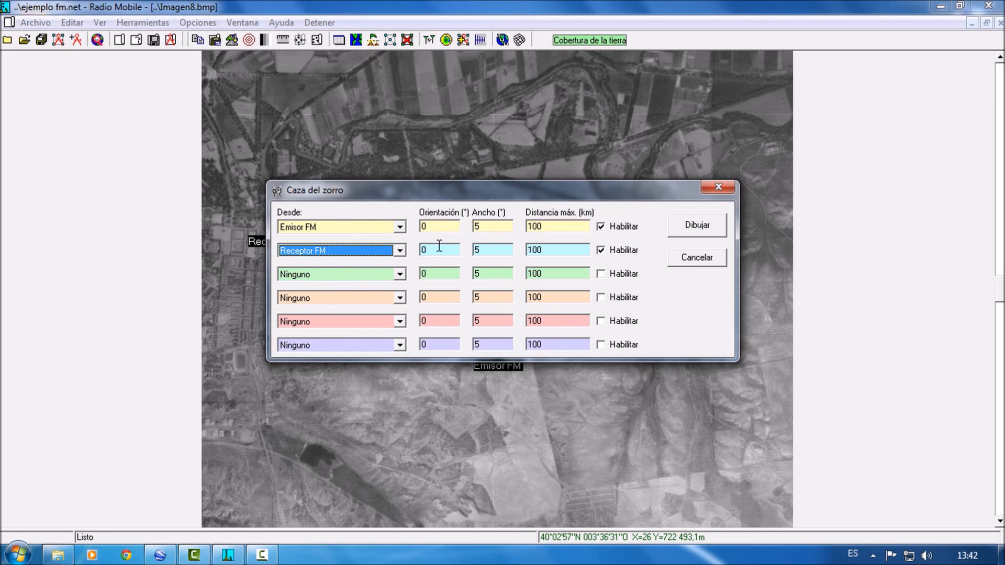
double_click(493, 225)
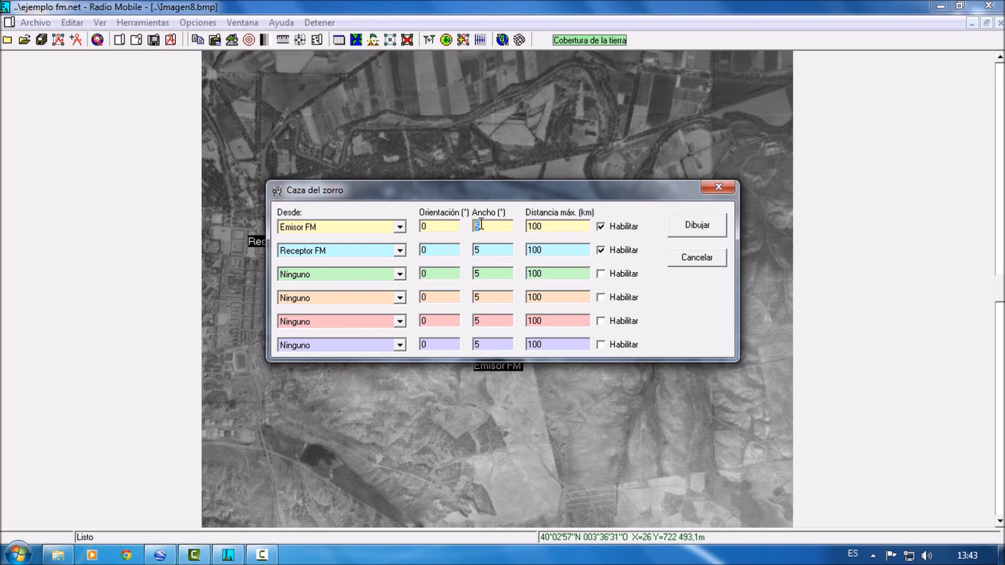
click(687, 228)
drag(576, 199, 825, 156)
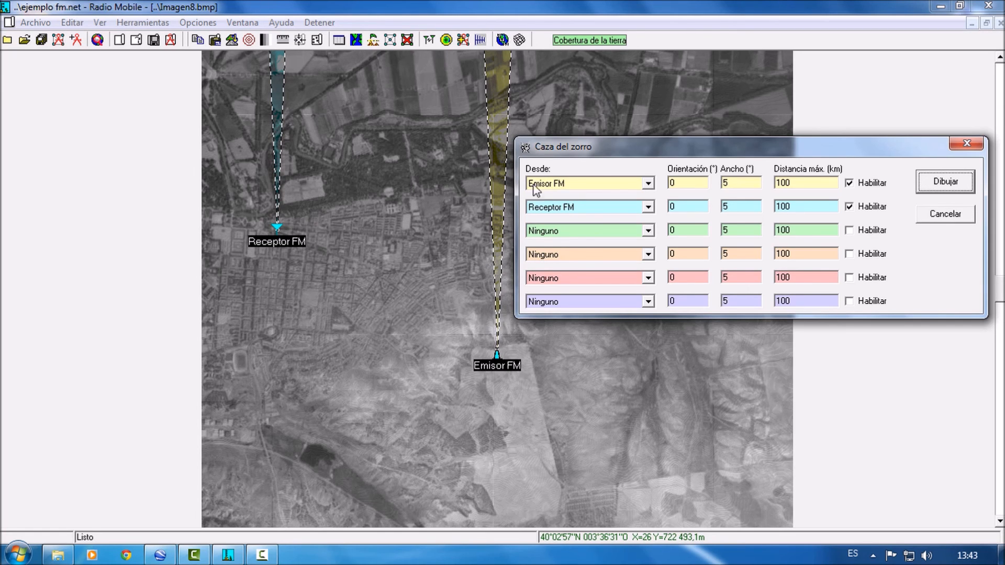
- Redraw the fox hunt with the Emisor FM orientation at 230°, and discard the bearings from the image
drag(687, 181, 671, 180)
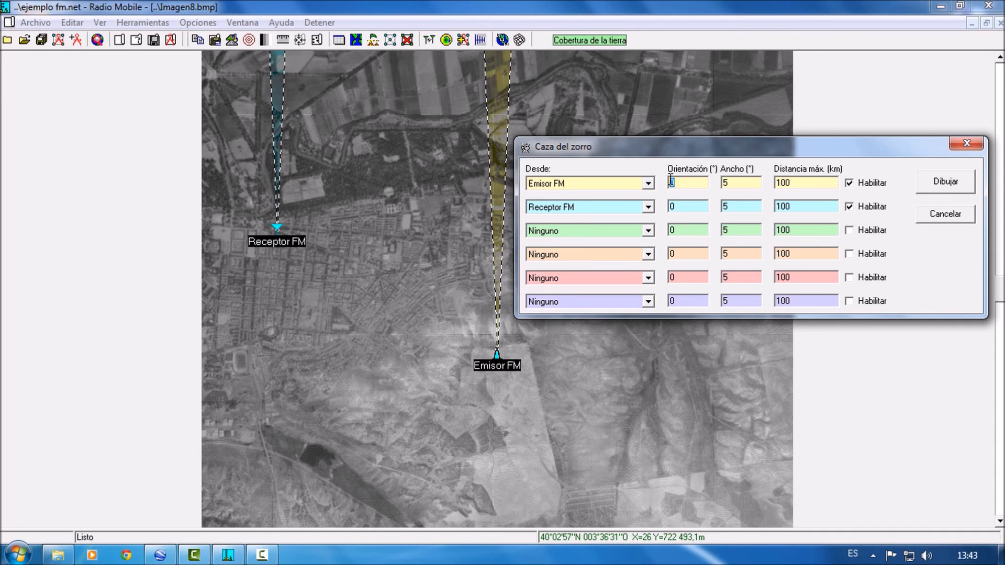
text(230)
click(929, 181)
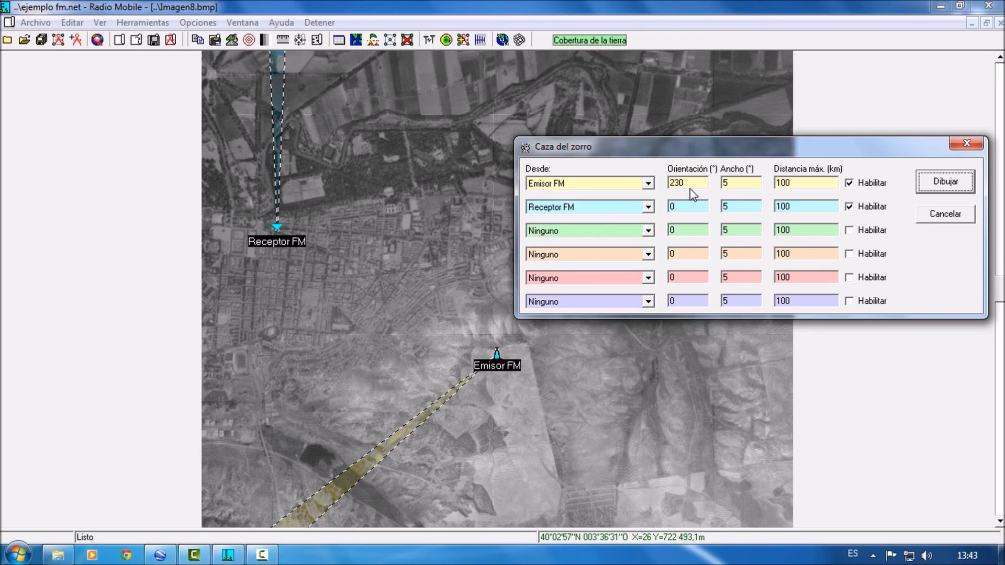
click(951, 215)
click(424, 312)
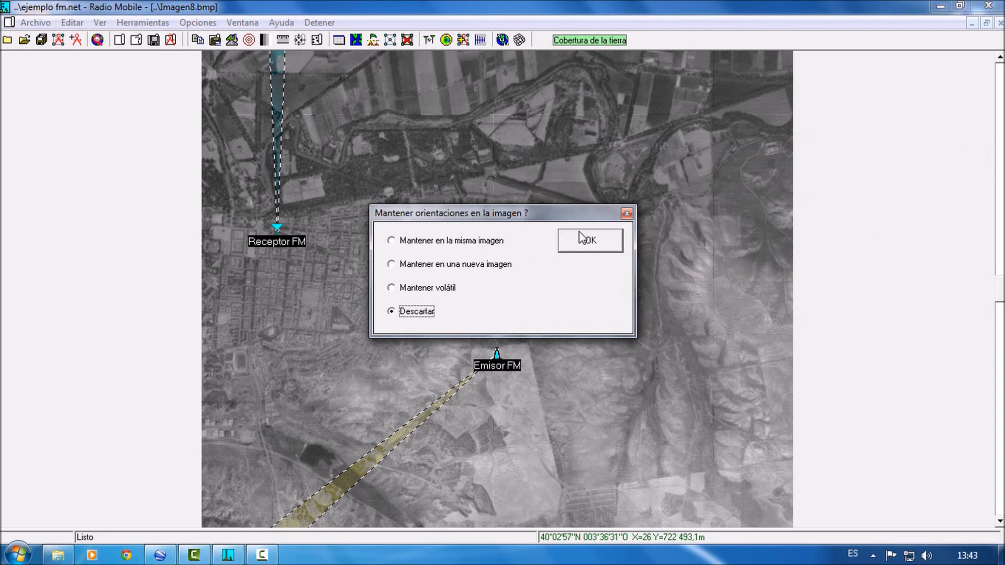
click(594, 238)
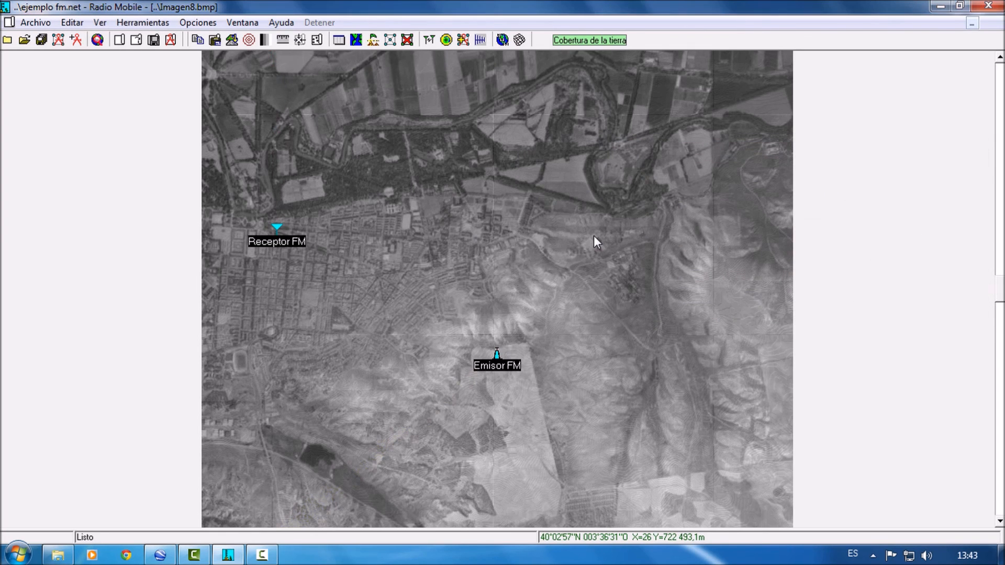
- Review the associations in the network manager sorted by network, unit and system, and close it
click(150, 25)
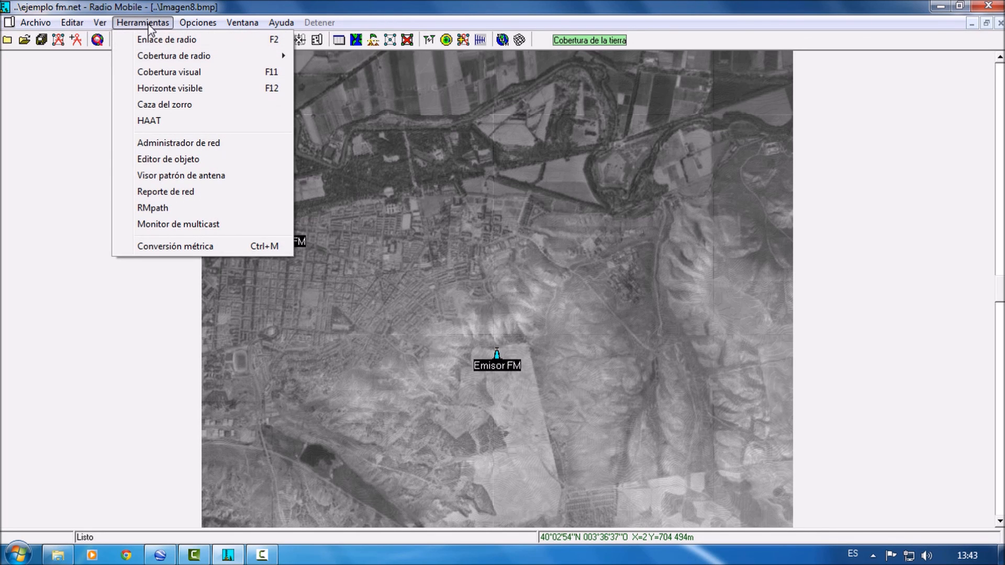
click(211, 146)
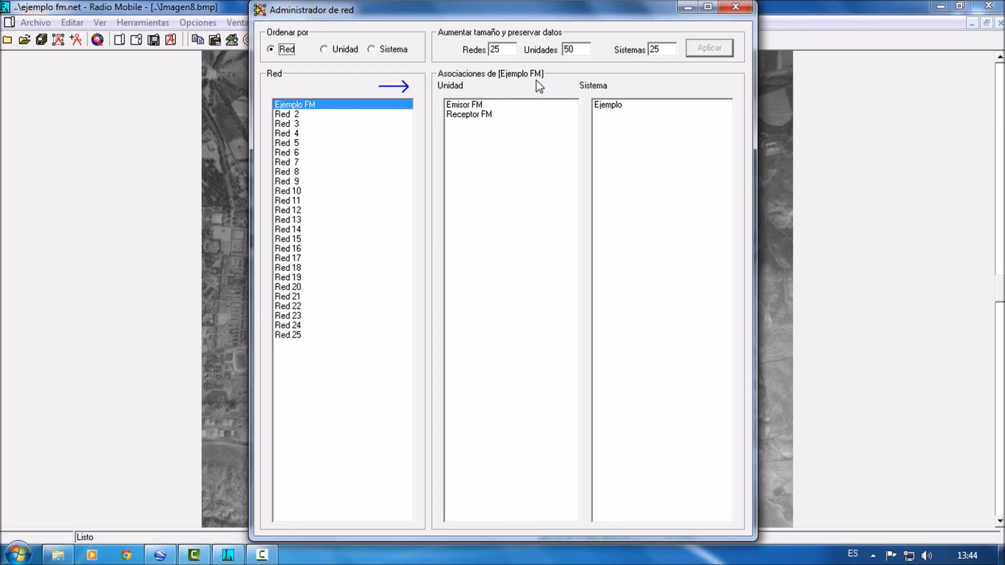
click(326, 51)
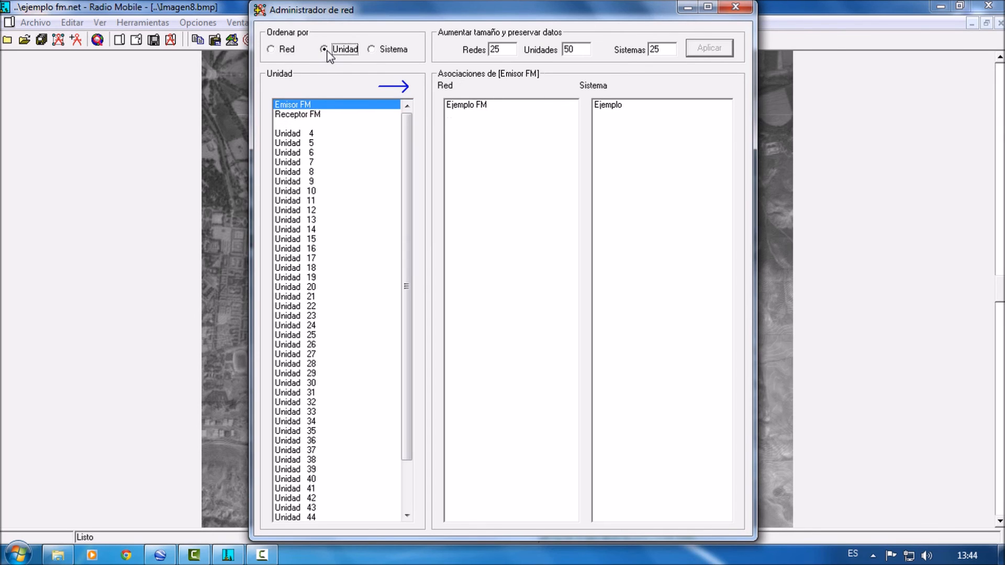
click(373, 50)
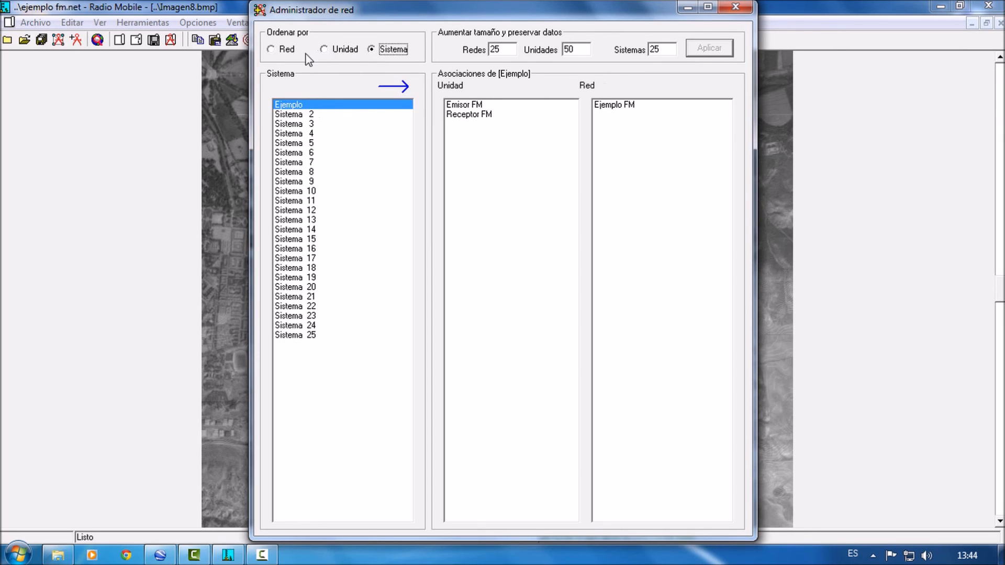
click(287, 50)
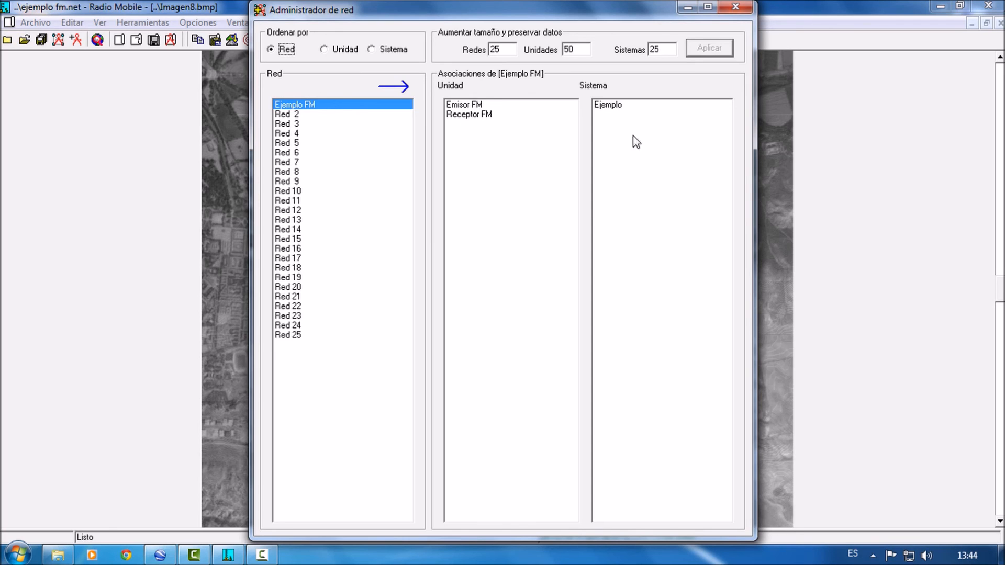
click(342, 49)
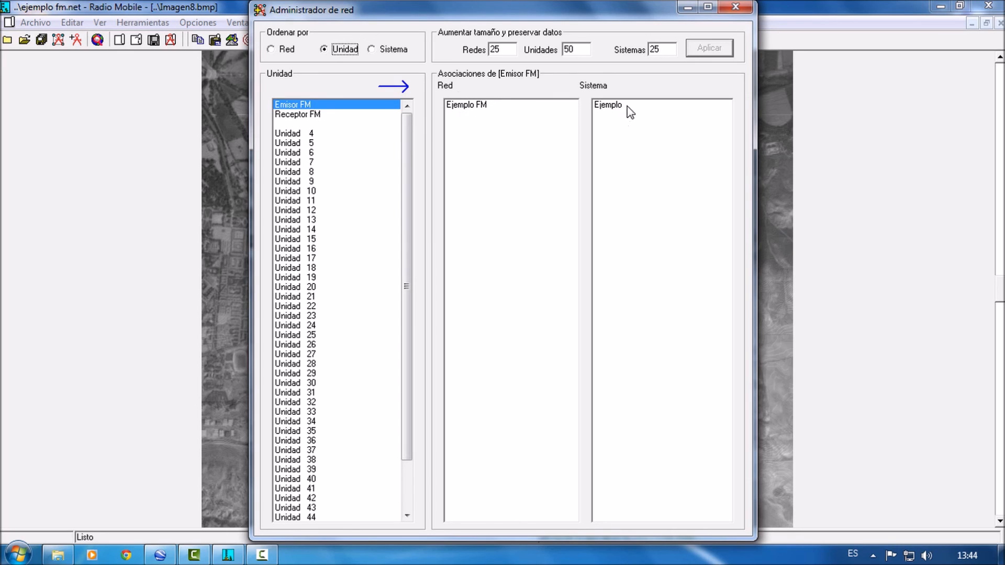
click(736, 6)
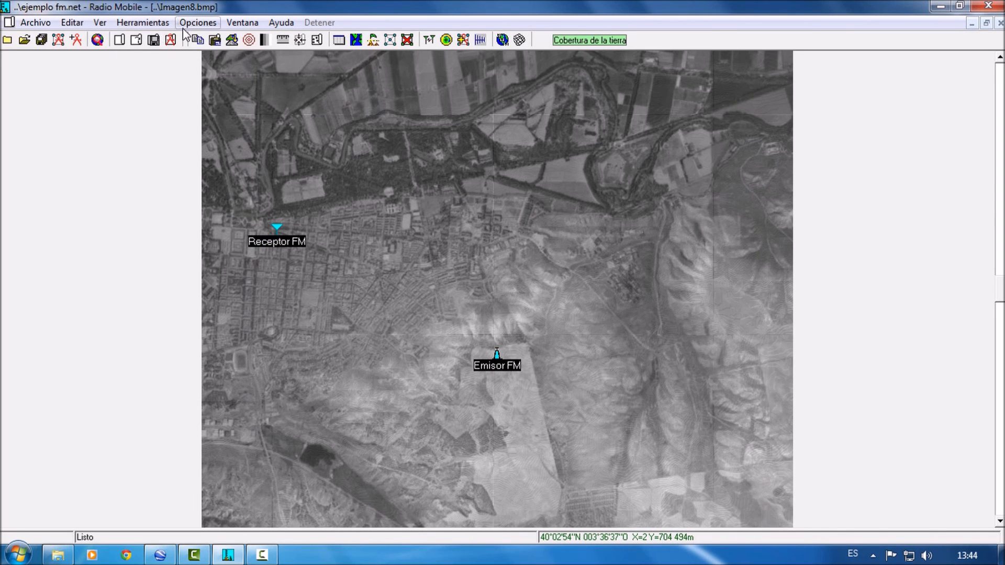
- Open the object editor to view it, and close it
click(143, 22)
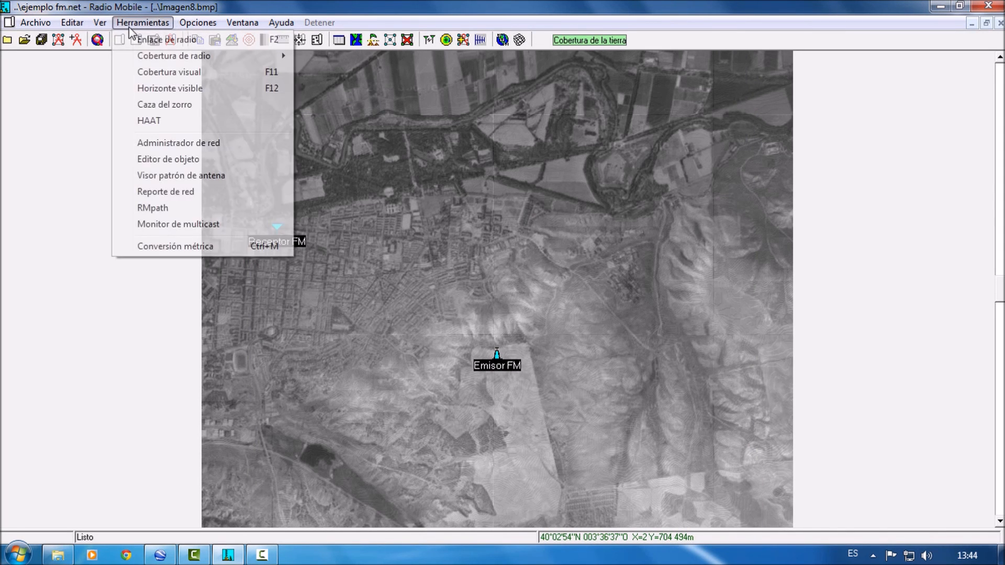
click(230, 166)
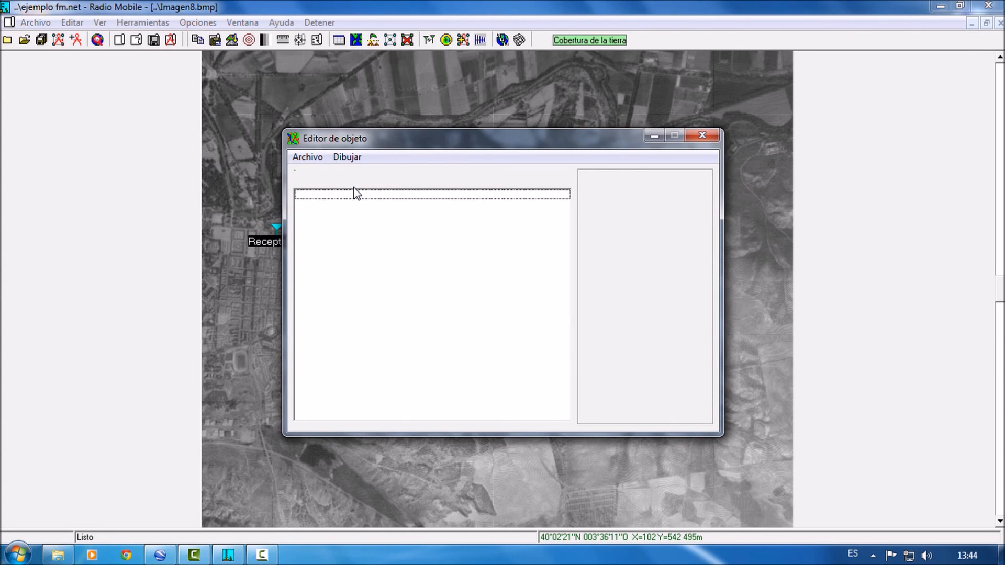
click(703, 136)
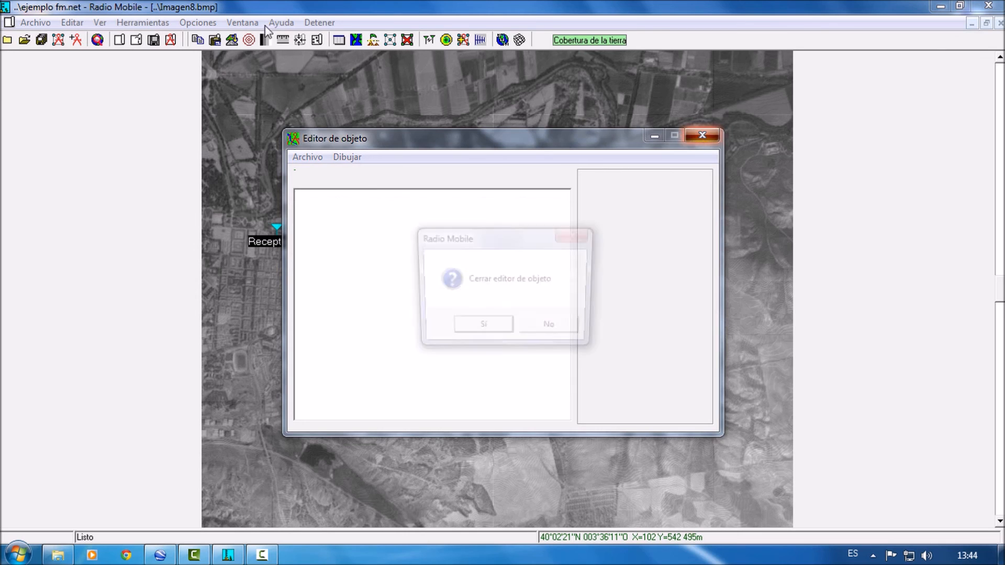
click(481, 330)
- View several antenna patterns, including cardio.ant and dipole.ant, in the antenna pattern viewer and close it
click(142, 23)
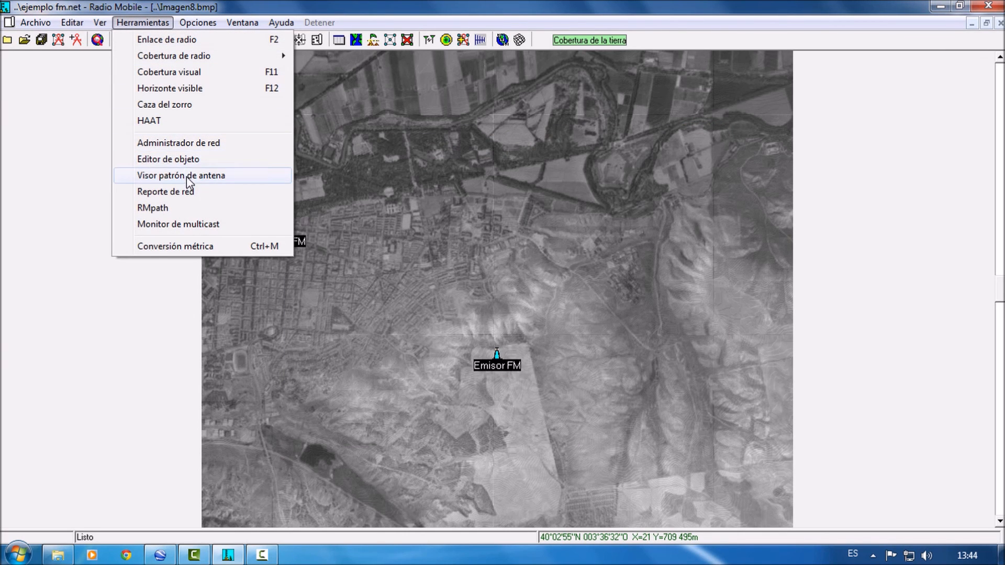
click(187, 177)
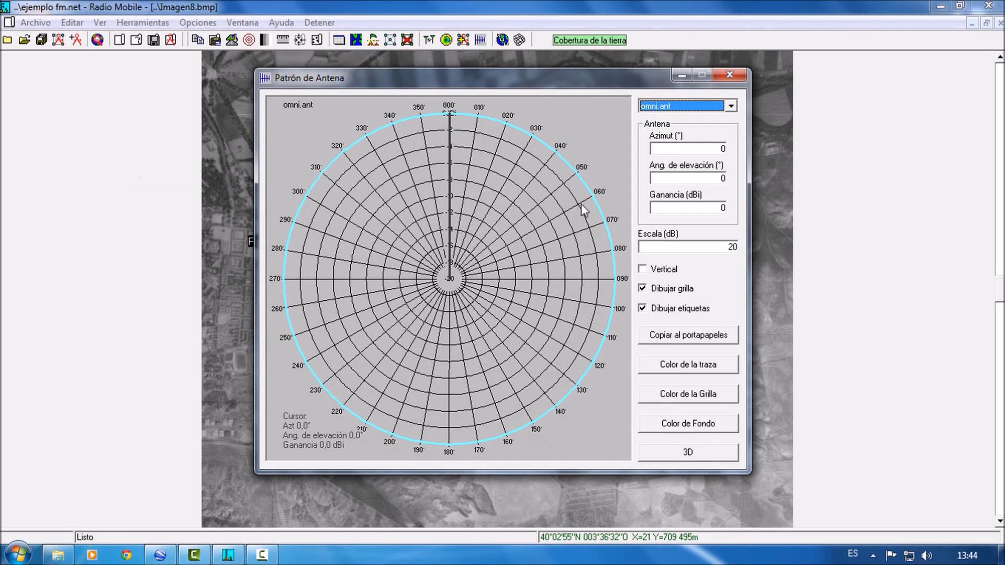
click(709, 106)
click(695, 129)
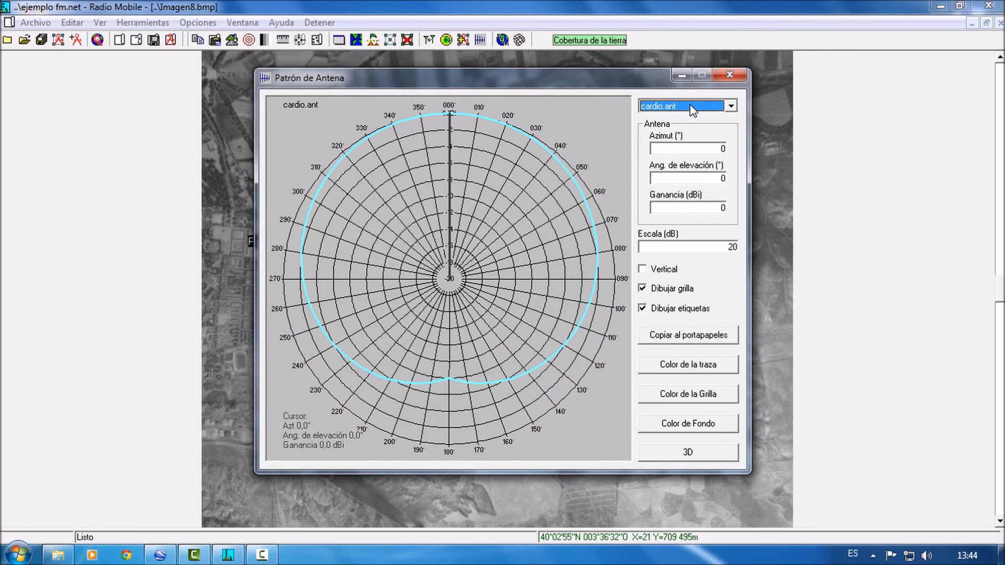
click(691, 107)
click(675, 129)
click(681, 107)
click(676, 139)
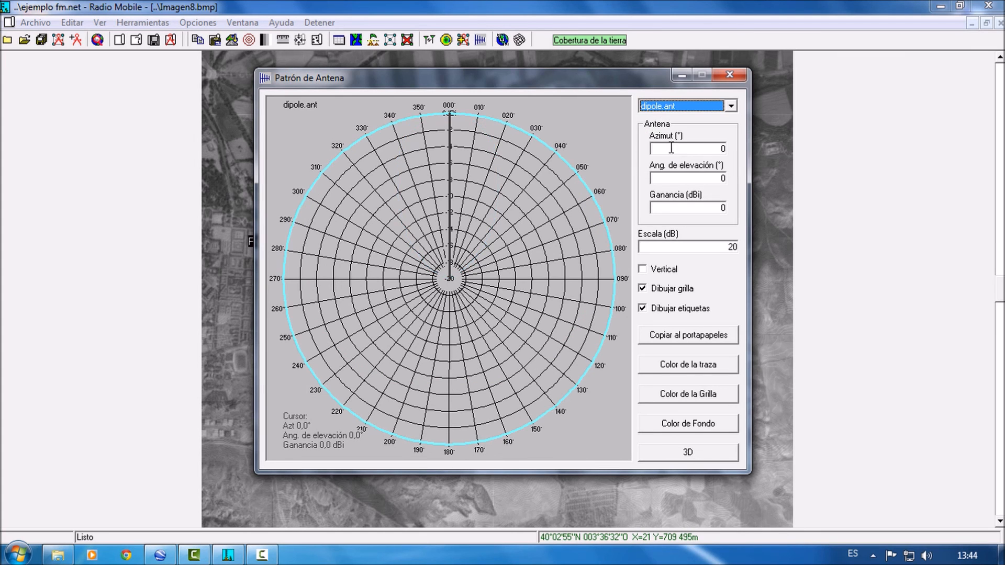
click(733, 74)
- Examine the performance report of the Ejemplo FM network and close it
click(153, 23)
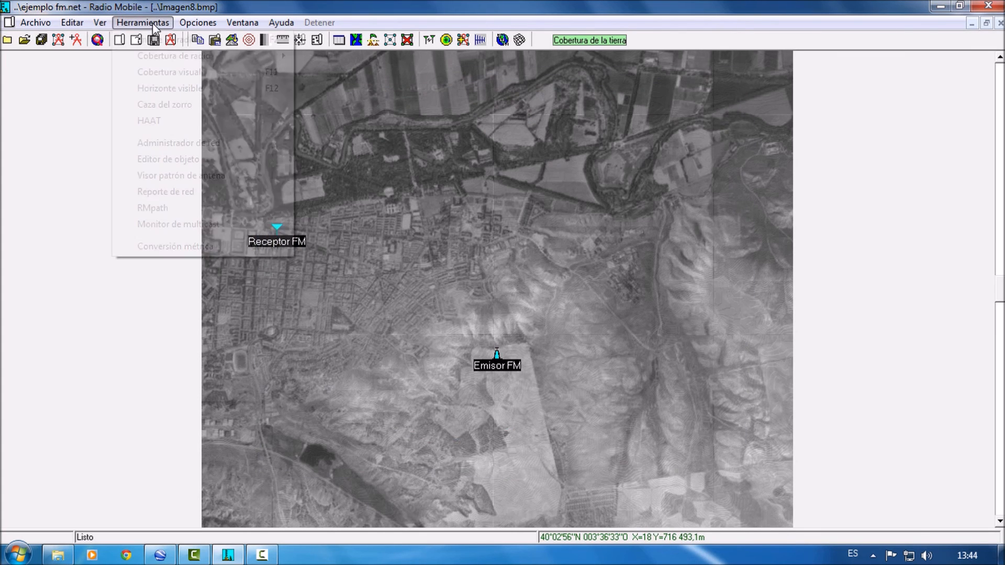
click(180, 192)
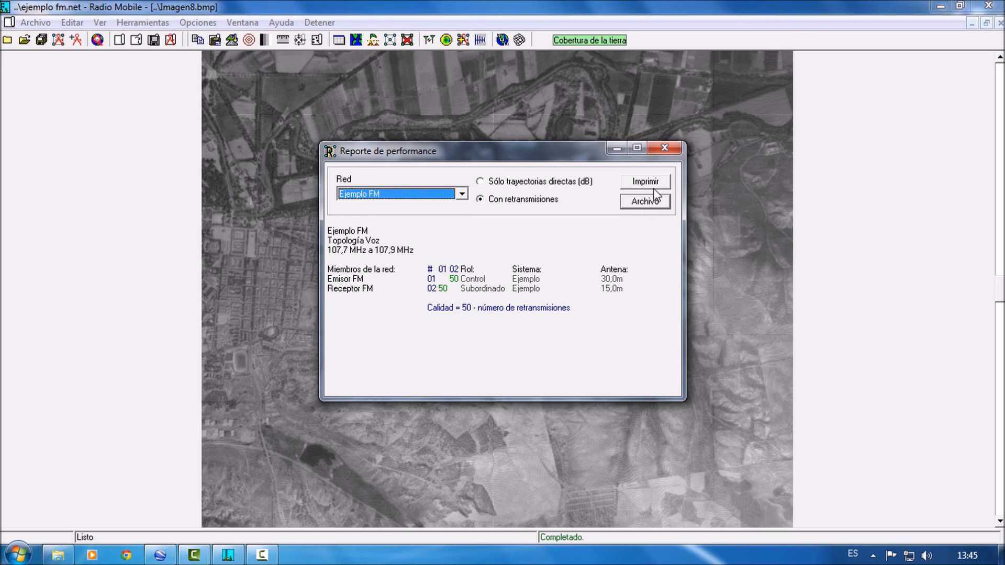
click(665, 148)
- Load the Radio enlace text file in RMpath to view the path profile, and exit RMpath
click(163, 22)
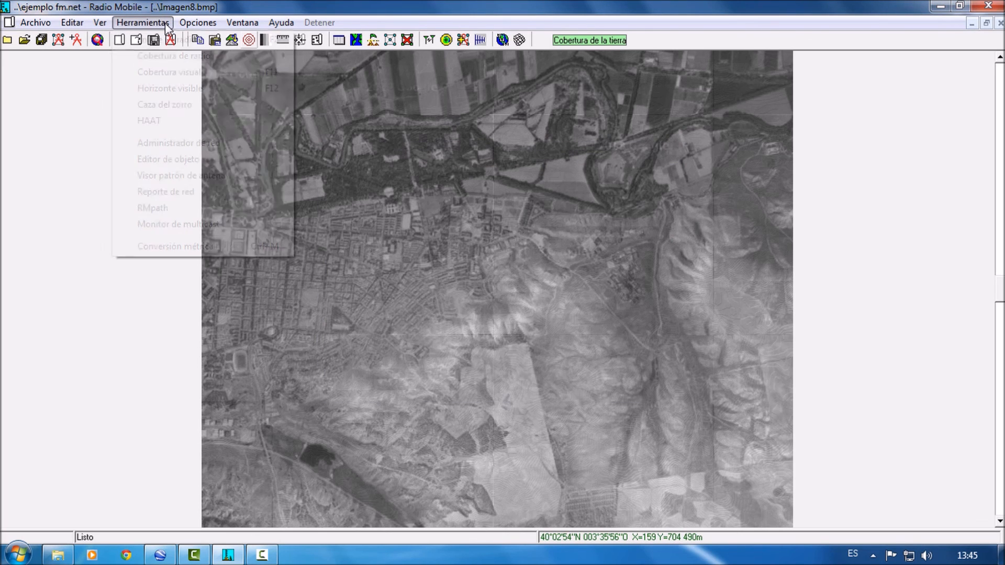
click(175, 211)
click(307, 165)
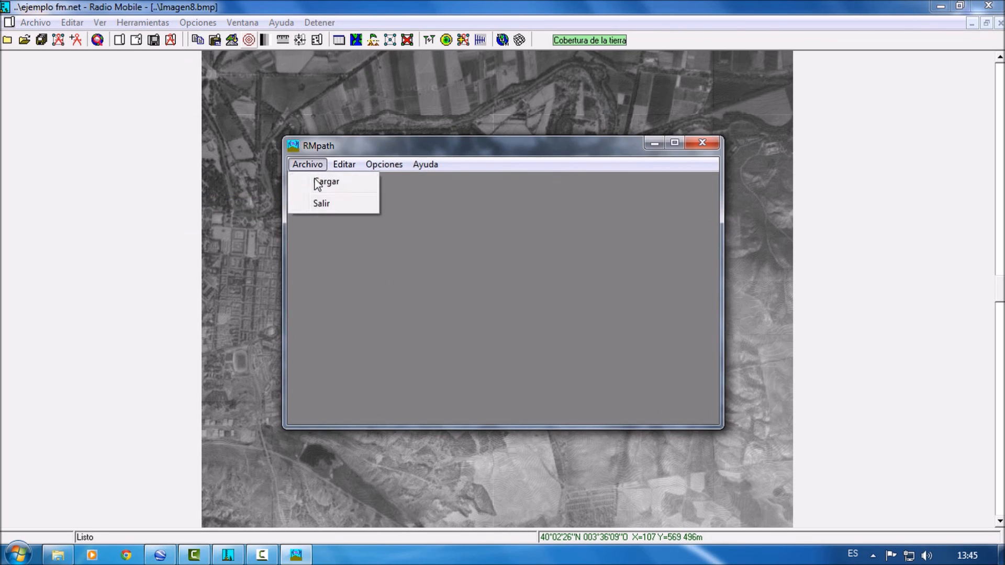
click(319, 183)
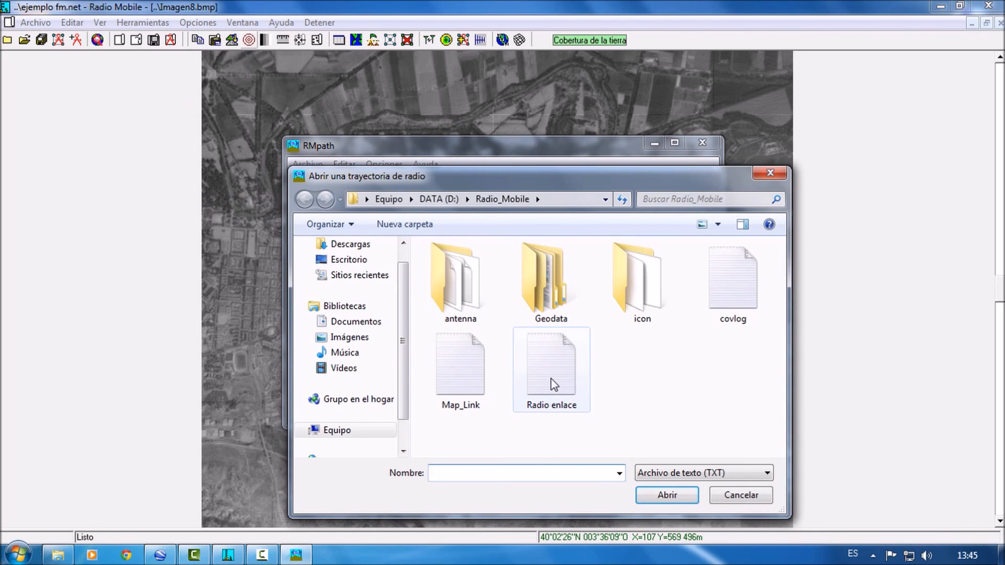
click(554, 386)
click(661, 495)
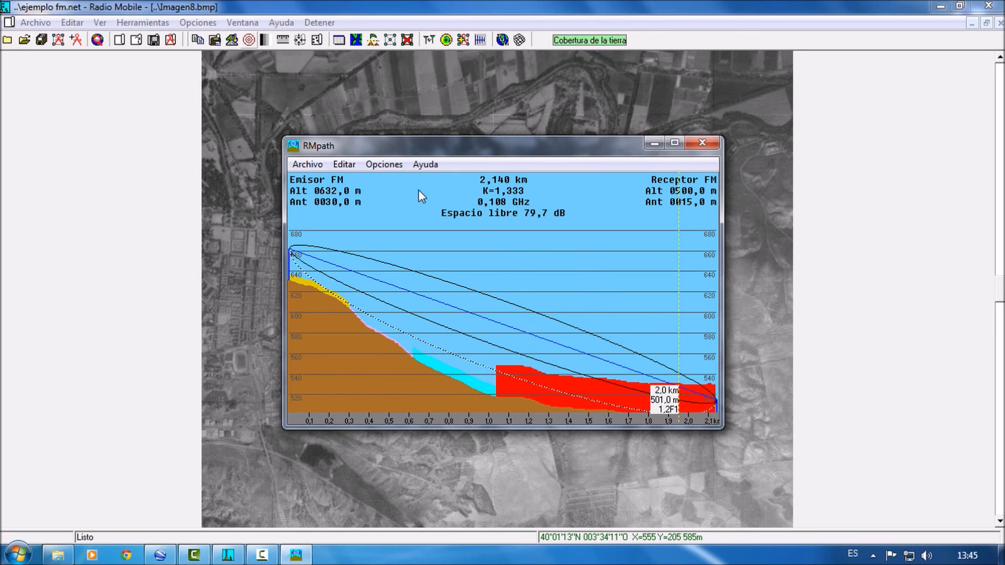
click(703, 143)
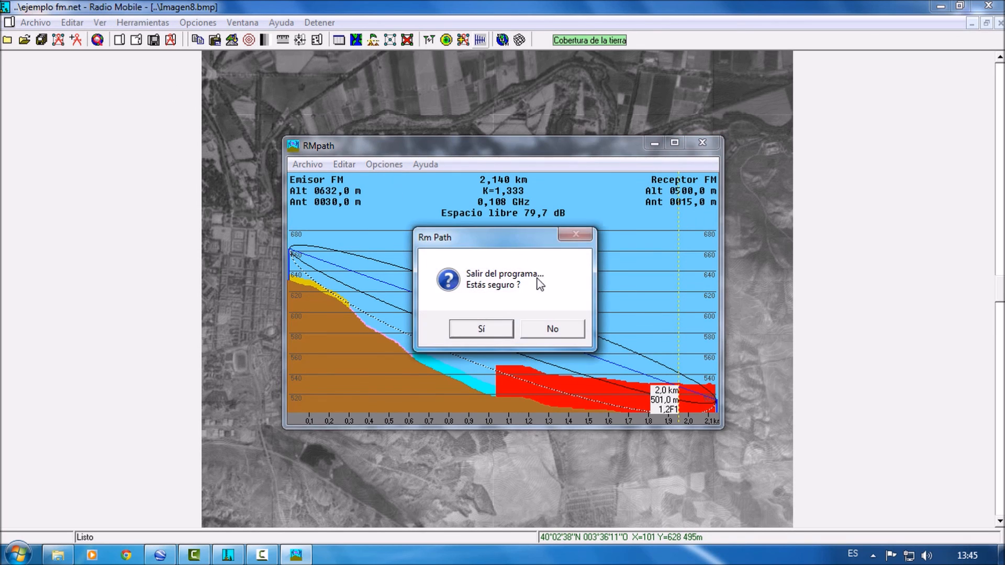
click(494, 328)
- Look over the channel list in the multicast channel monitor and close it
click(143, 22)
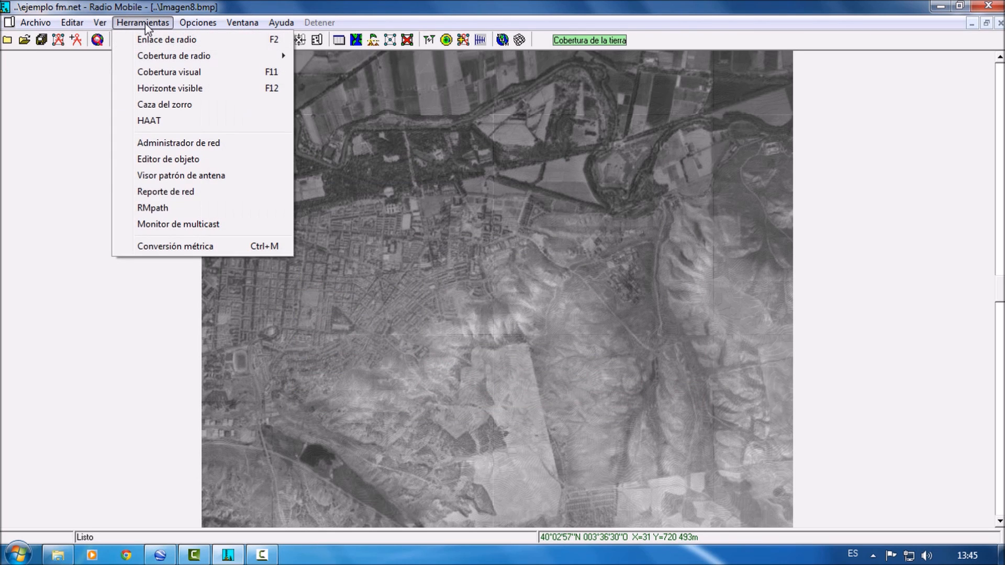
click(184, 231)
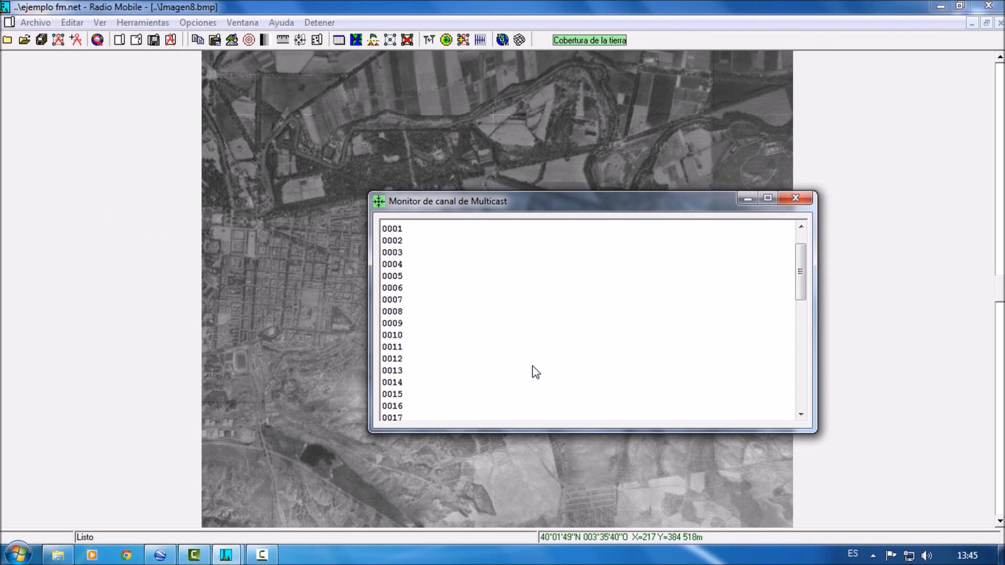
scroll(526, 360, up, 11)
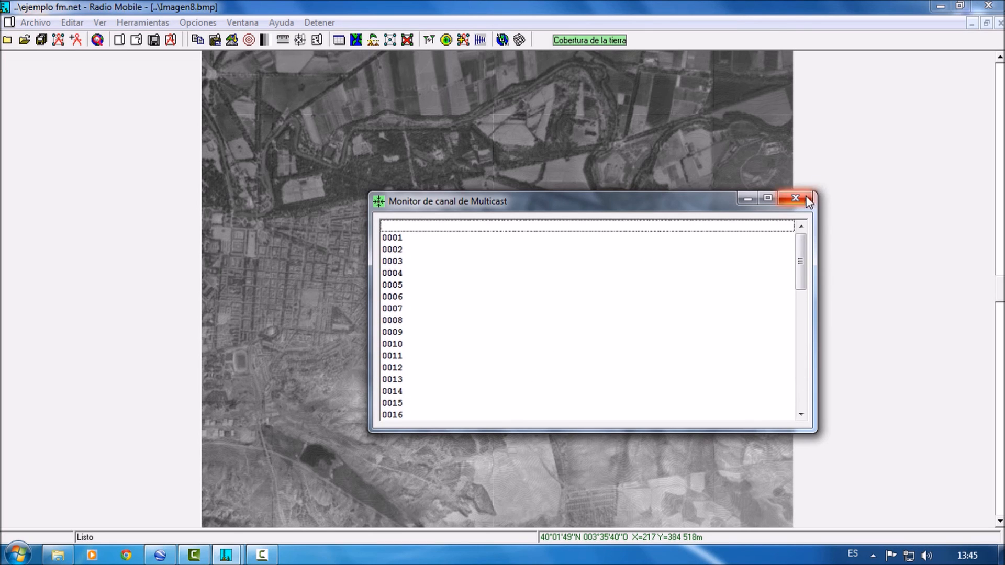
click(808, 201)
- Cycle through the unit pairs of the metric conversion tool and close it
click(144, 22)
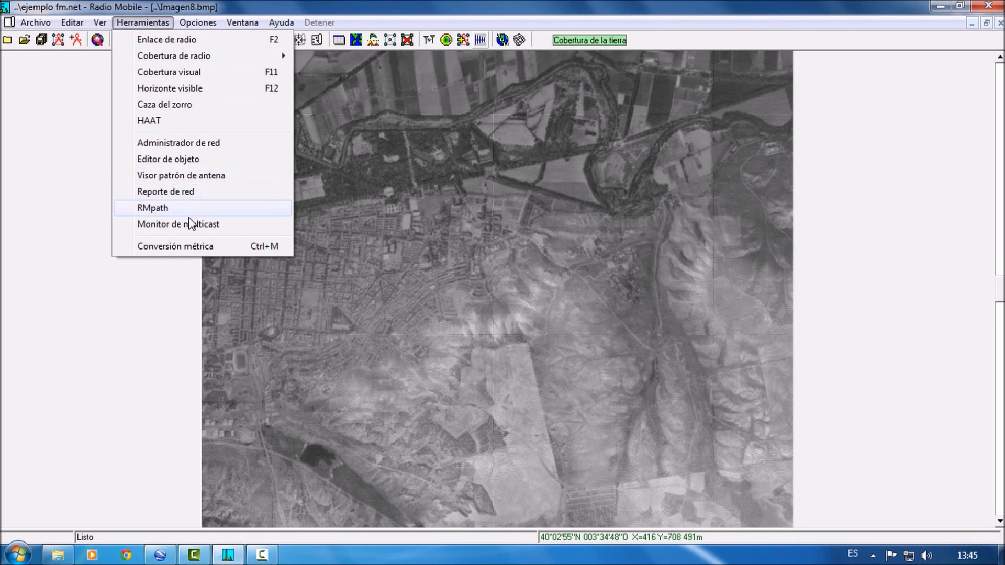
click(180, 246)
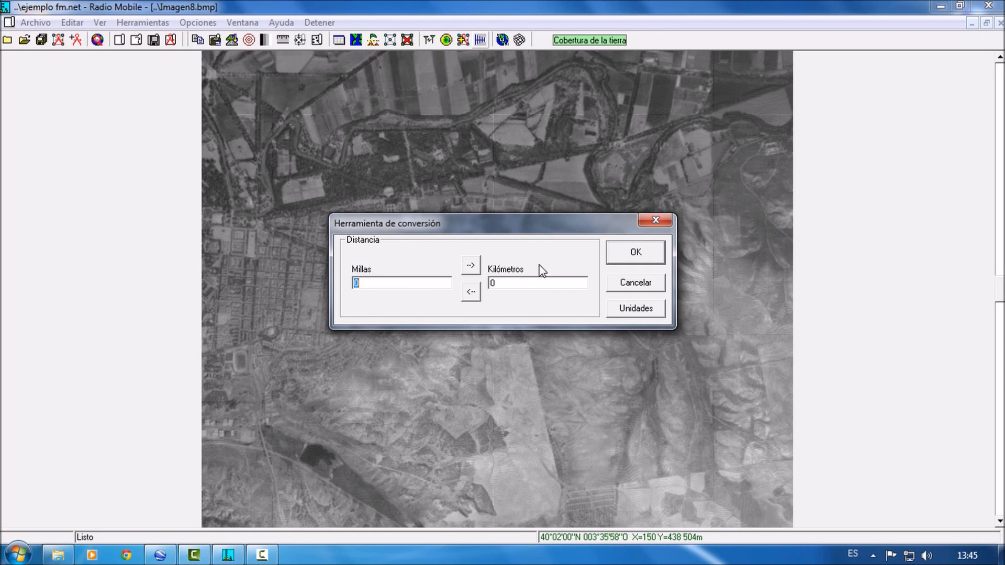
click(635, 307)
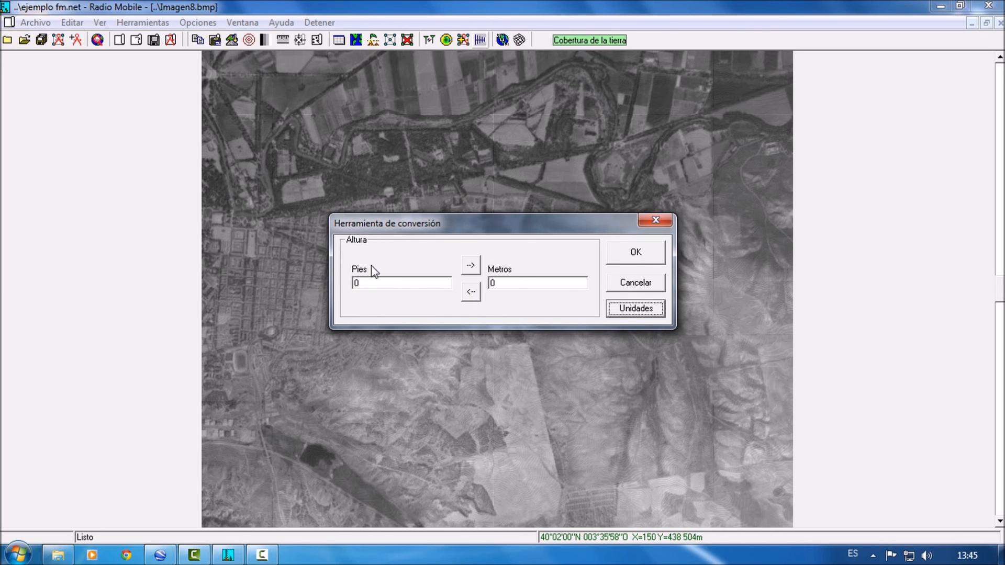
click(660, 308)
click(653, 314)
click(651, 311)
click(637, 252)
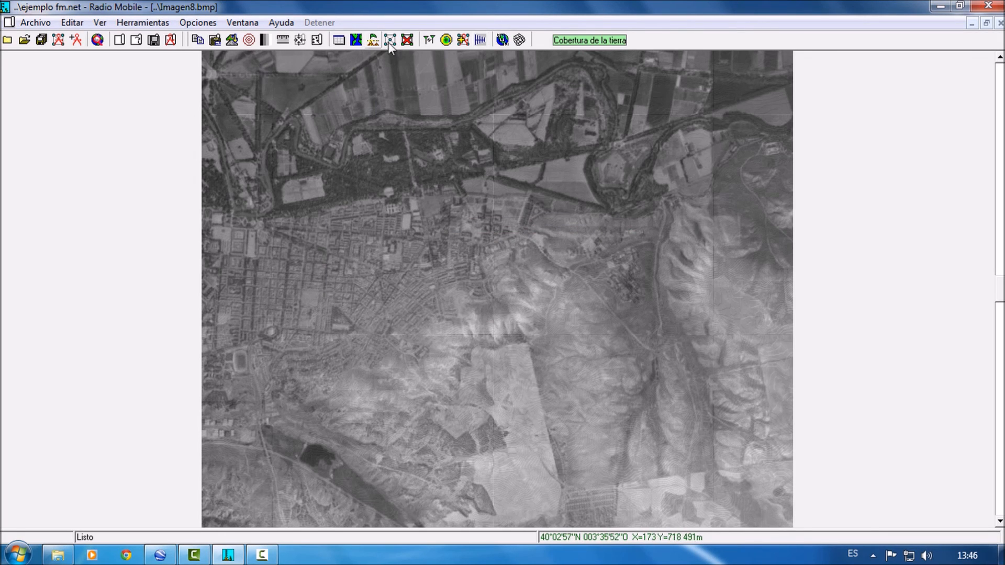
- Close the Imagen8 image and display the network's units and link on the remaining map image
click(1000, 24)
click(390, 39)
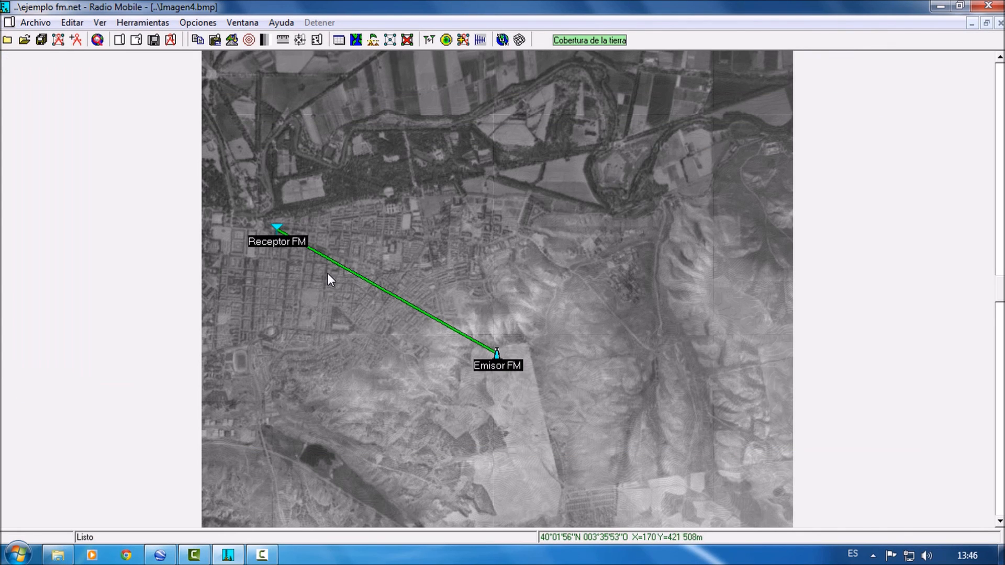